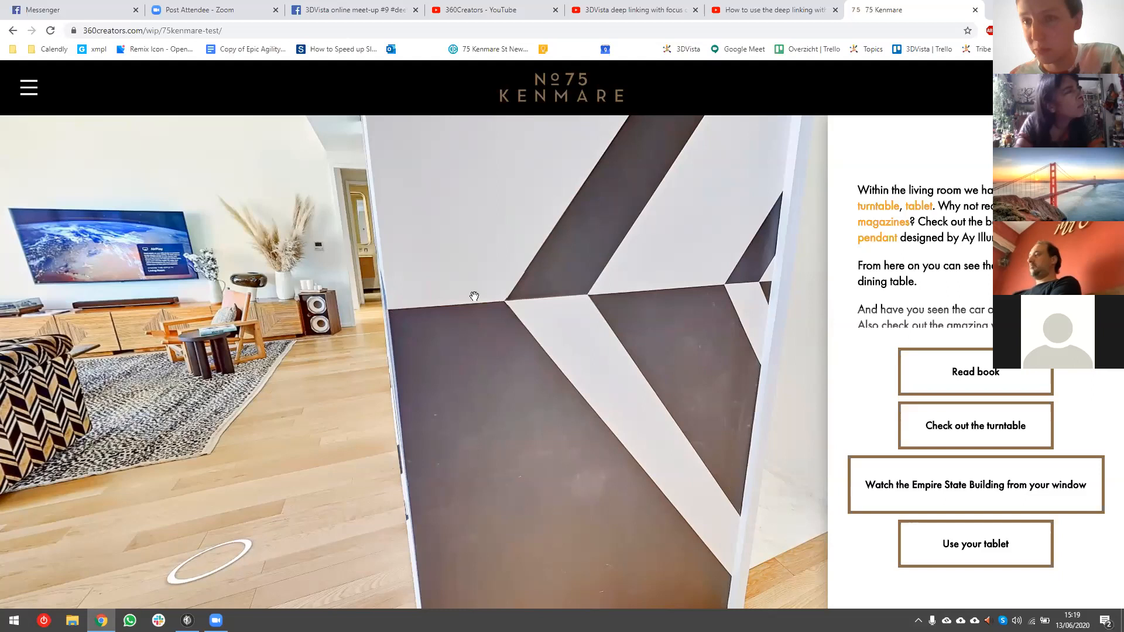
- Enter the tour's deep link ending in /#media-name=panorama_000017&focus-overlay-name=turntable as the page address, without the duplicated base URL
left_click_drag(474, 296, 614, 284)
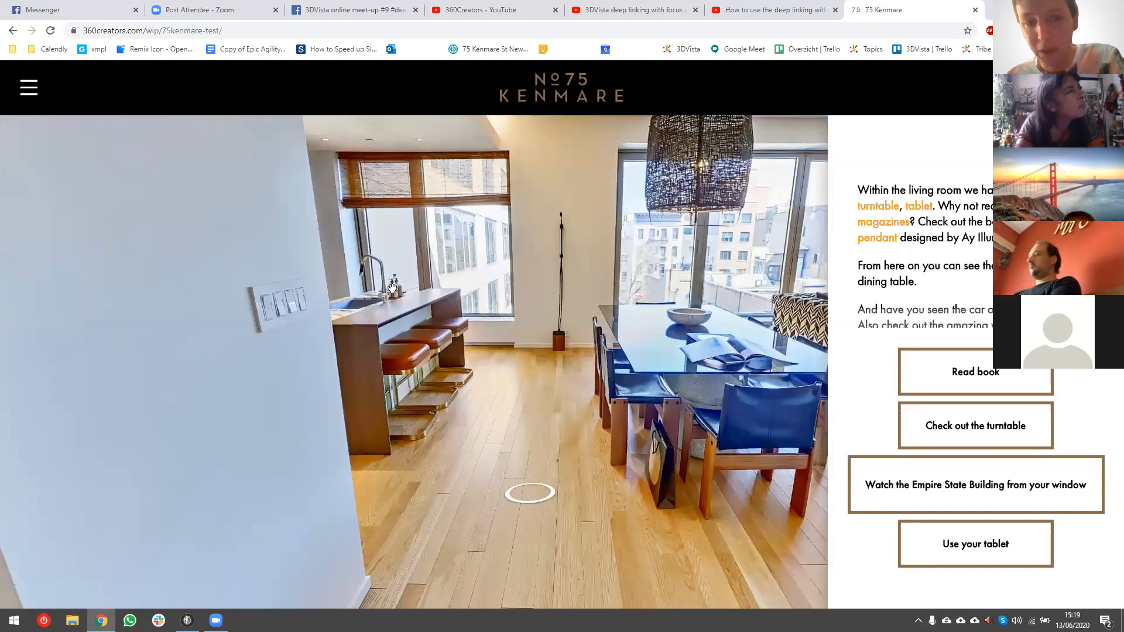
left_click_drag(392, 287, 416, 241)
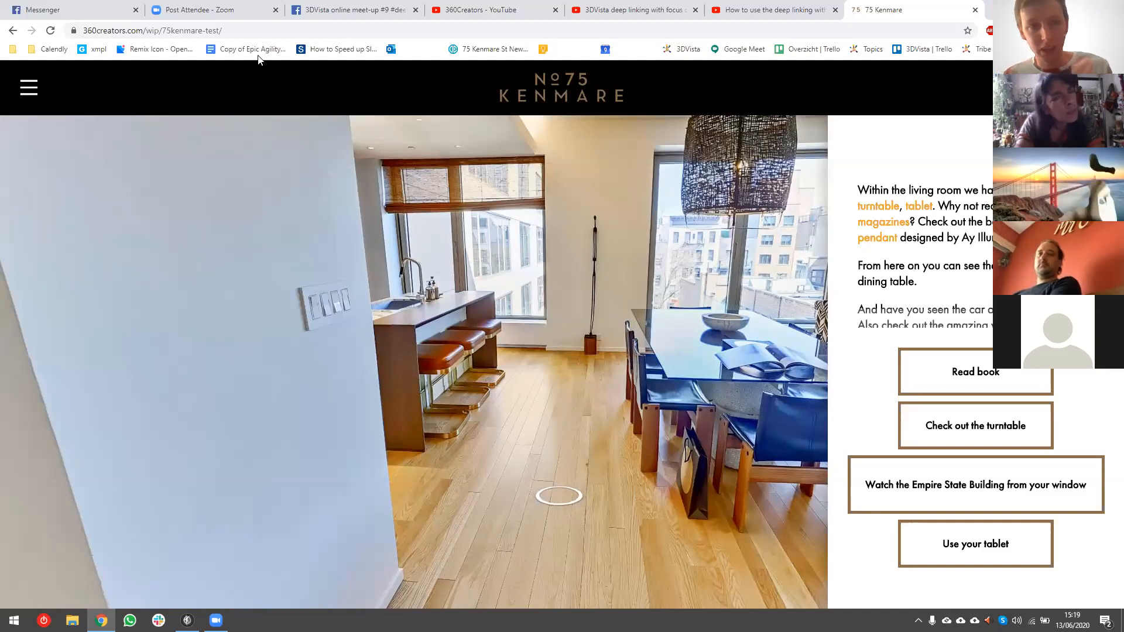
left_click(265, 30)
key("ctrl+a")
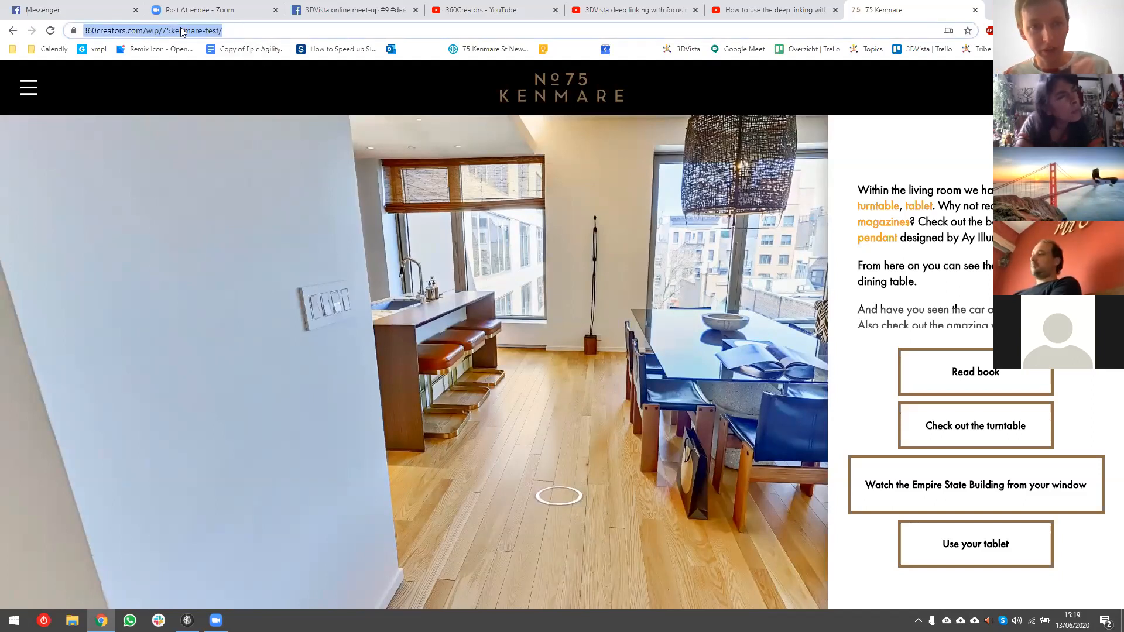
key("End")
left_click_drag(194, 32, 249, 31)
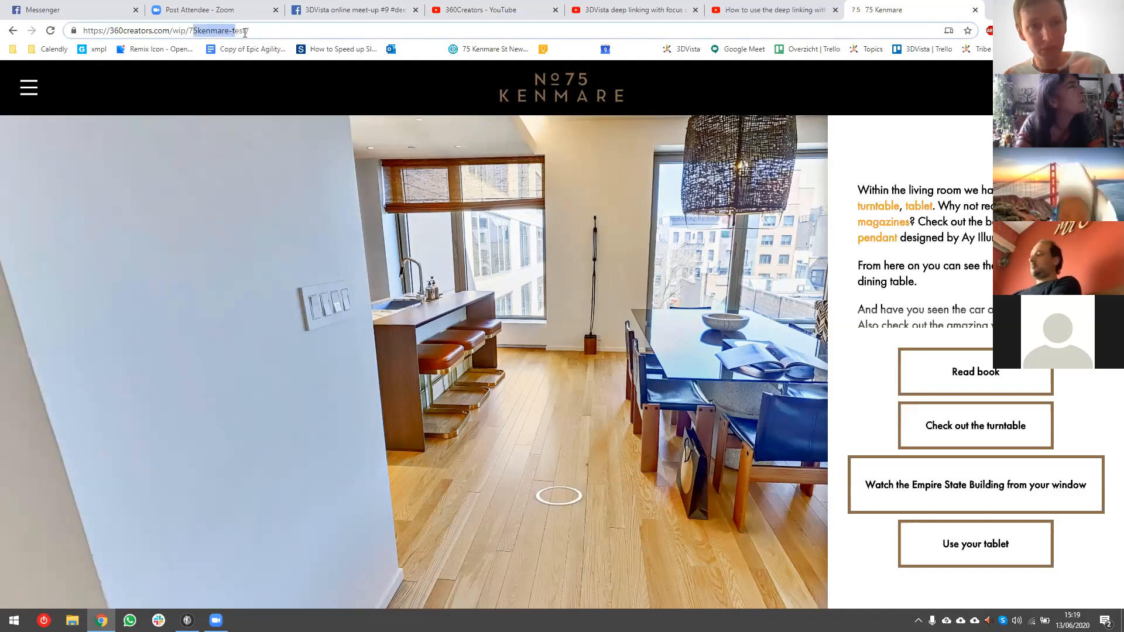
key("End")
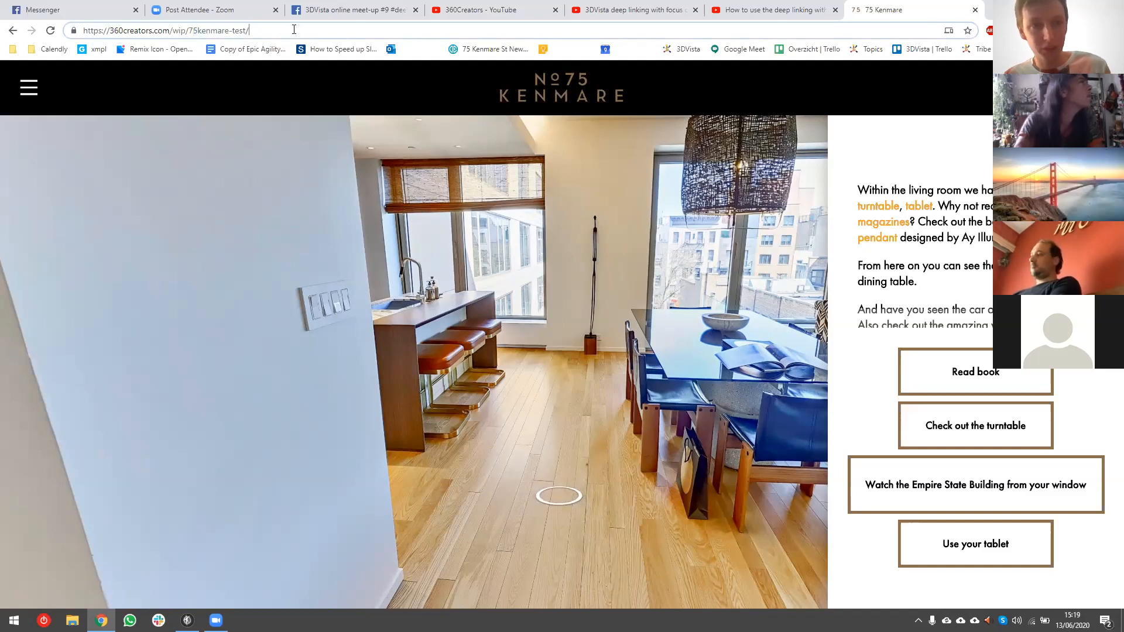
type("https://360creators.com/wip/75kenmare-test/#media-name=panorama_000017&focus-overlay-name=turntable")
left_click_drag(255, 30, 418, 31)
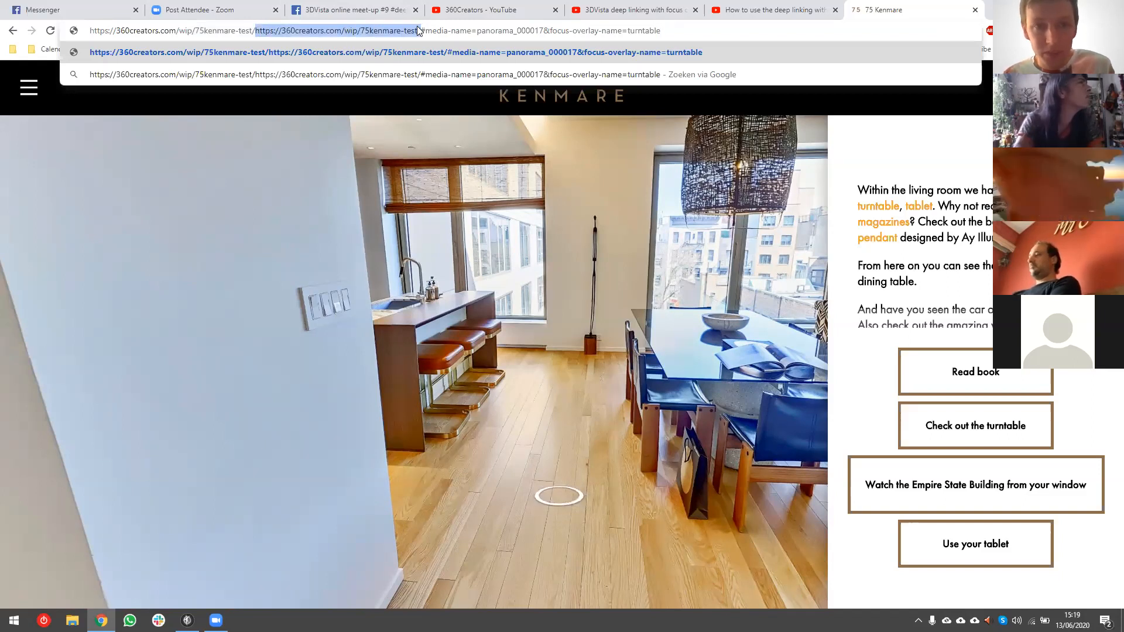
key("BackSpace")
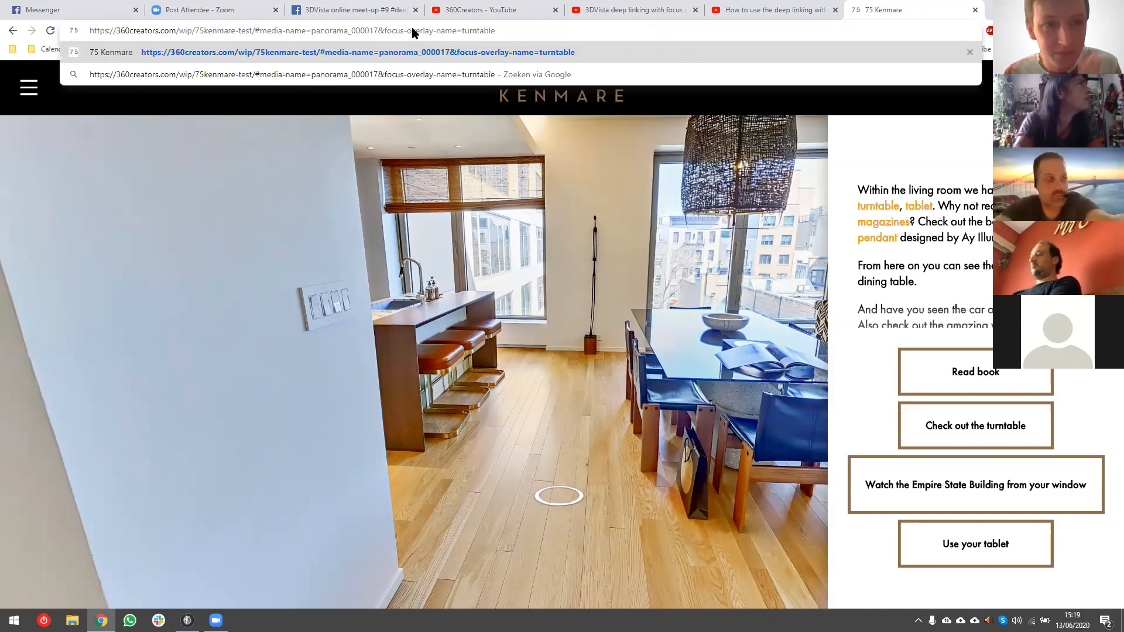
- Replace the /# before media-name in the address with a question mark
key("BackSpace")
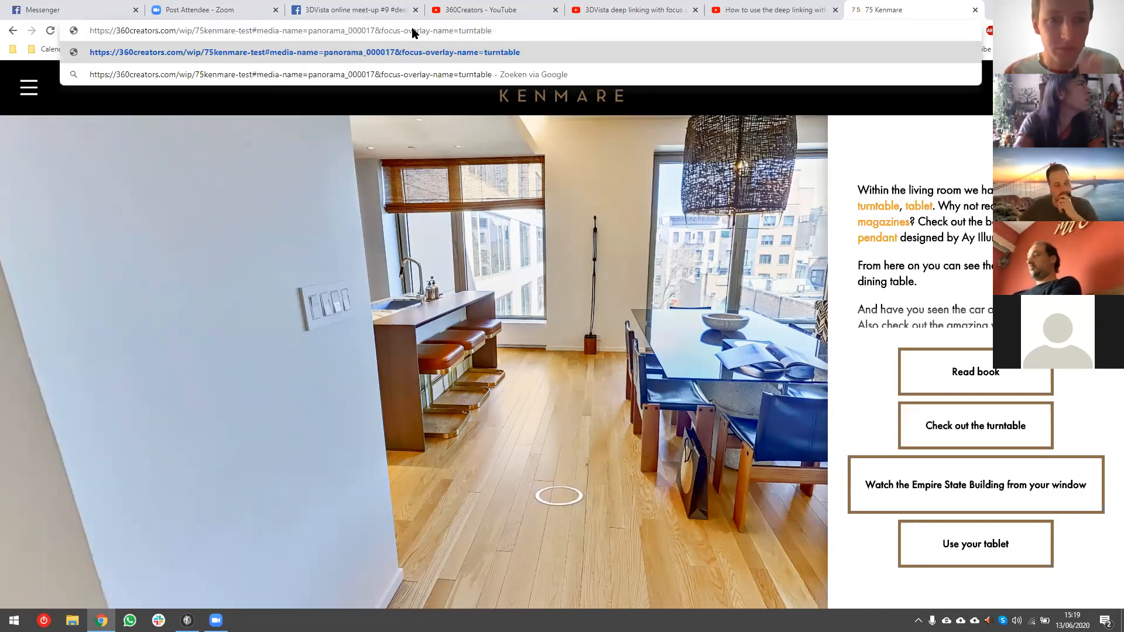
key("BackSpace")
type("?")
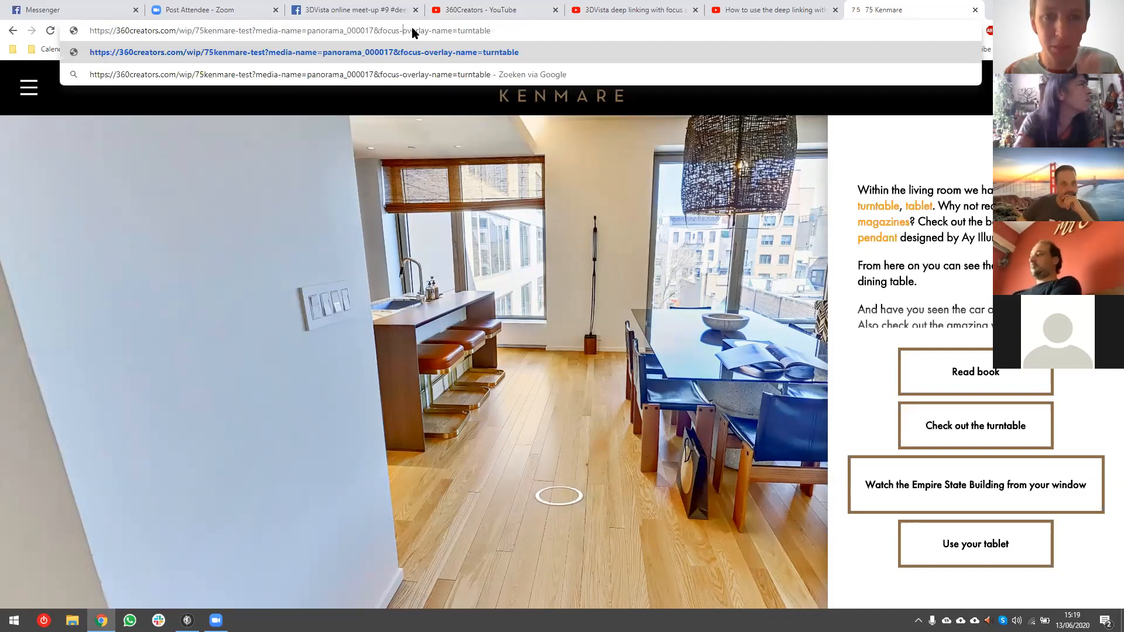
- Remove the &focus-overlay-name=turntable parameter from the address and load the tour with only media-name=panorama_000017
key("Right")
key("shift+Right")
key("shift+Right")
key("shift+Right")
key("shift+Right")
key("shift+Right")
key("shift+Right")
key("shift+Right")
key("shift+Right")
key("shift+Right")
key("shift+Right")
key("shift+Right")
key("shift+Right")
key("shift+Right")
key("shift+Right")
key("shift+Right")
key("shift+Right")
key("shift+Right")
key("shift+Right")
key("shift+Right")
key("shift+Right")
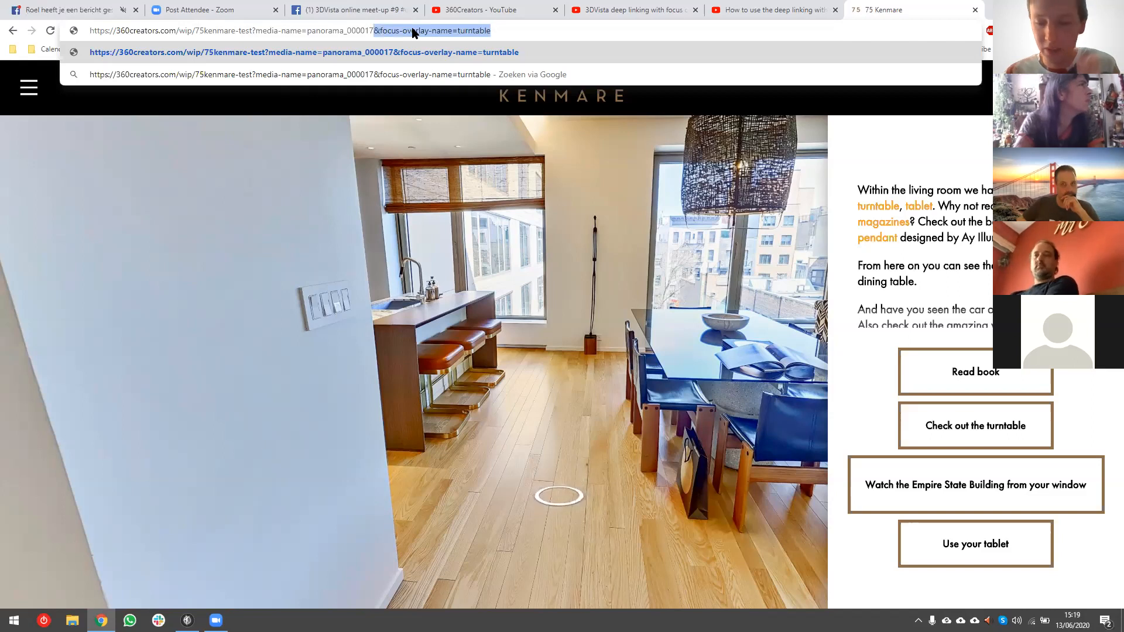
key("BackSpace")
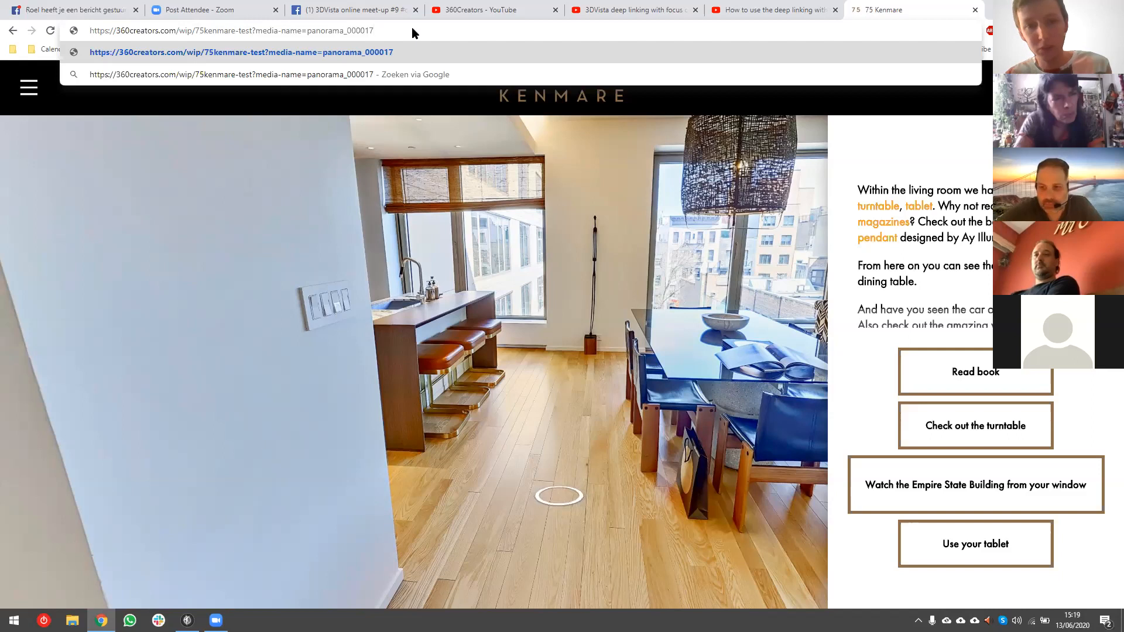
key("Return")
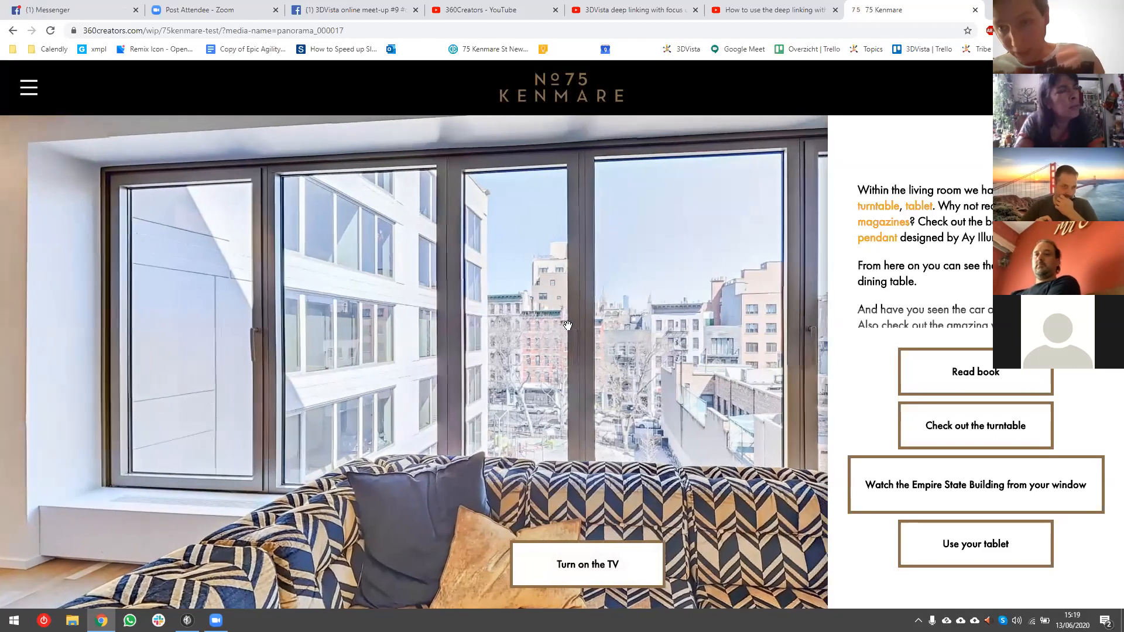
- Copy the ?media-name=panorama_000017 address, close the tour's tab and load the address in a new tab
left_click_drag(570, 322, 527, 307)
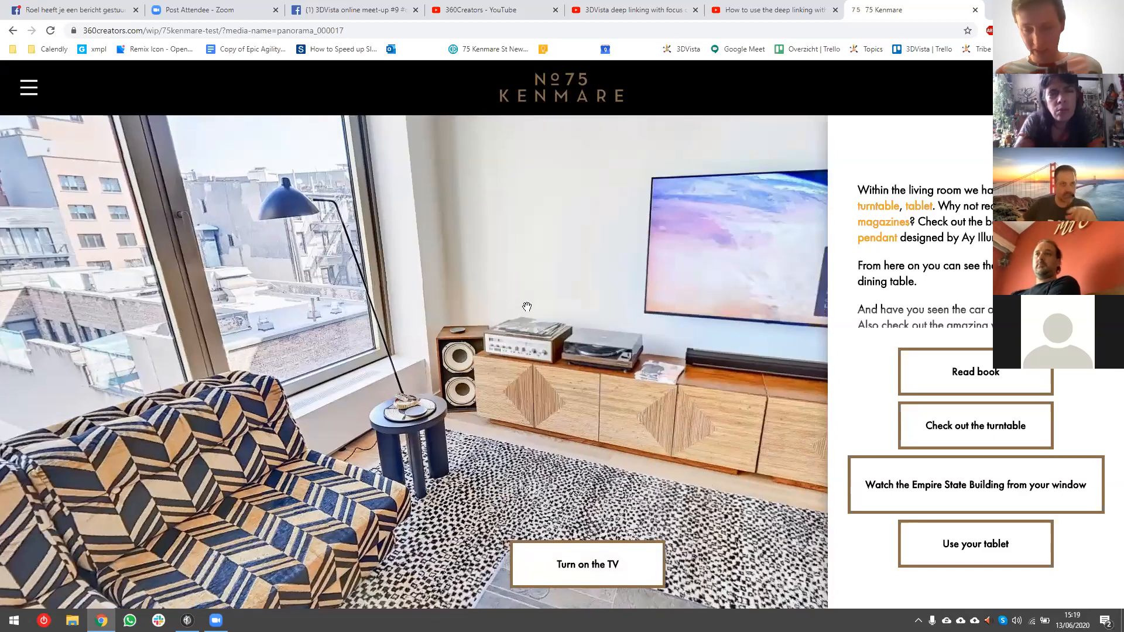
left_click_drag(290, 370, 511, 322)
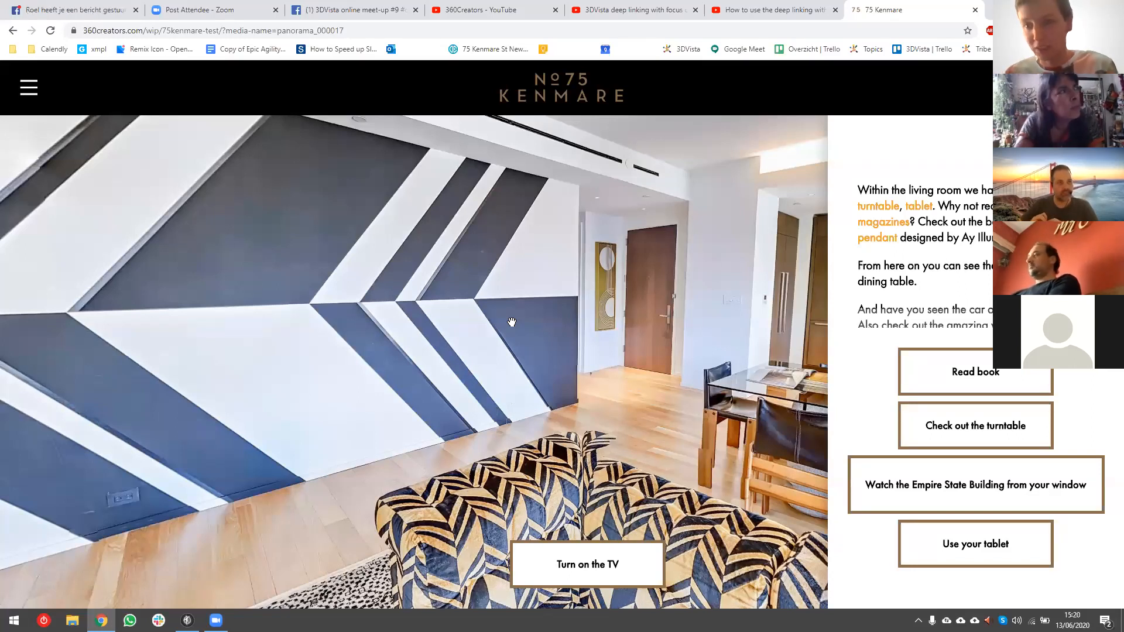
left_click_drag(554, 318, 278, 266)
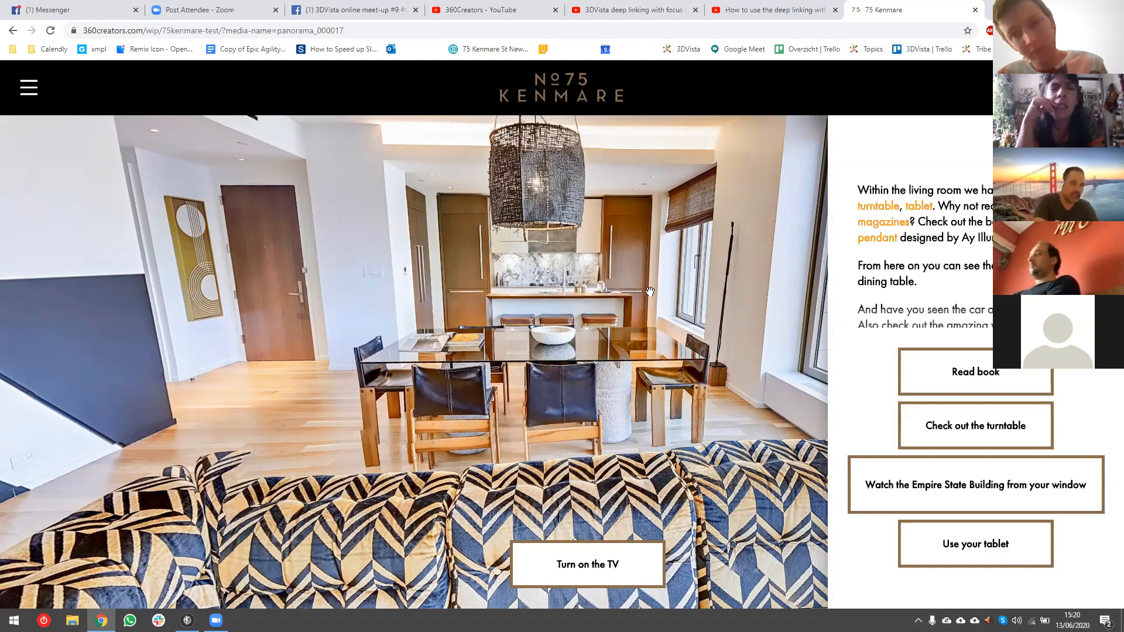
left_click_drag(630, 347, 495, 419)
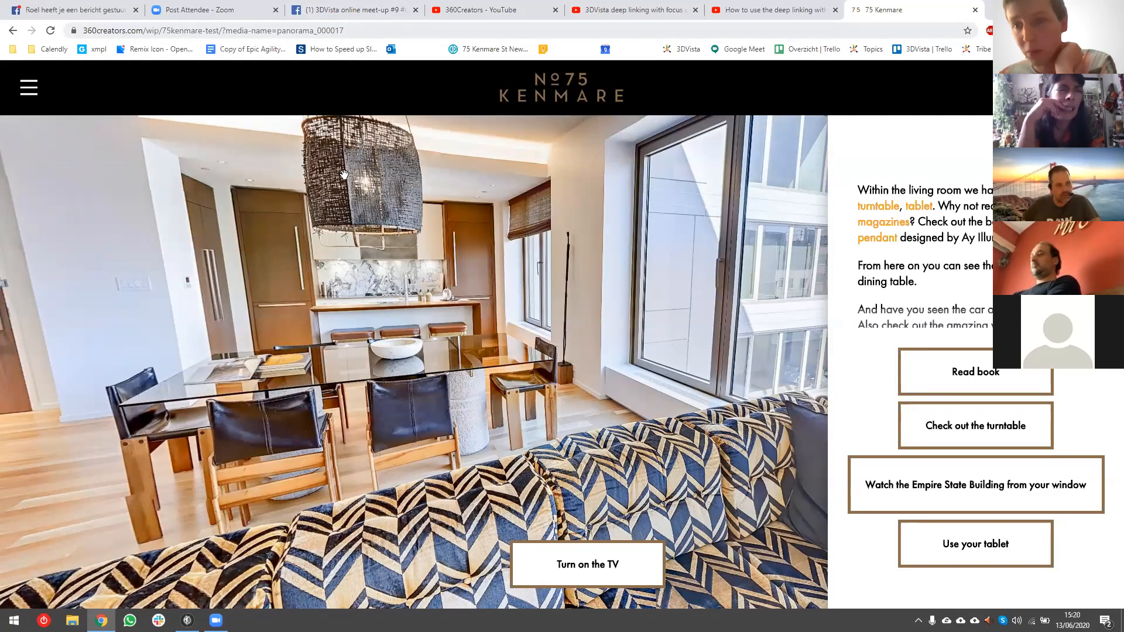
left_click(371, 30)
key("ctrl+c")
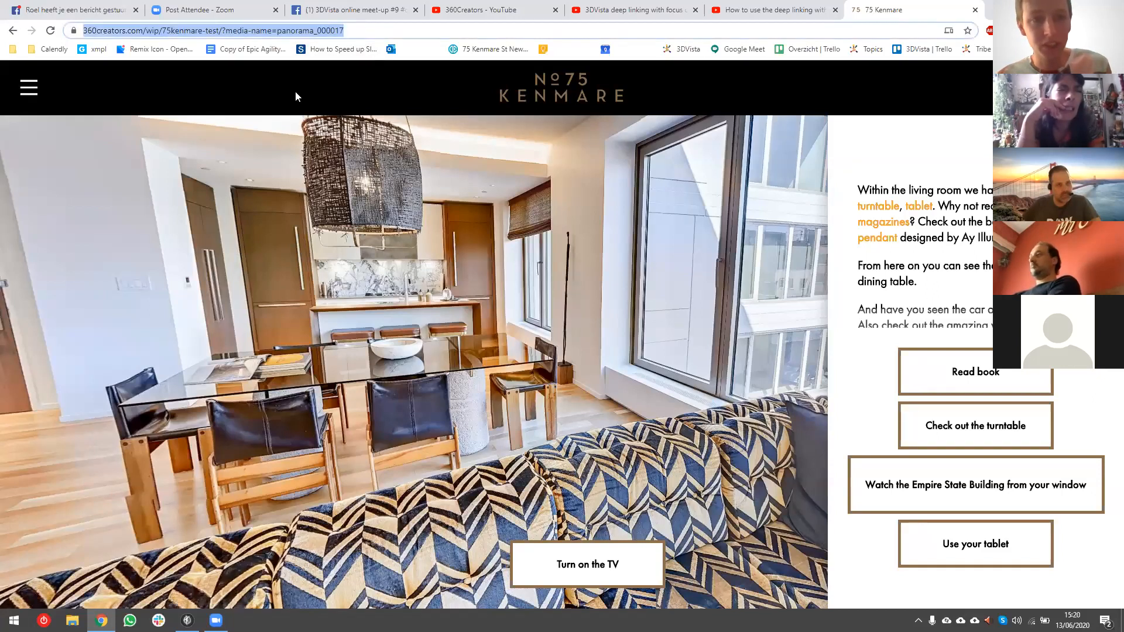
key("ctrl+w")
key("ctrl+t")
key("ctrl+v")
key("Return")
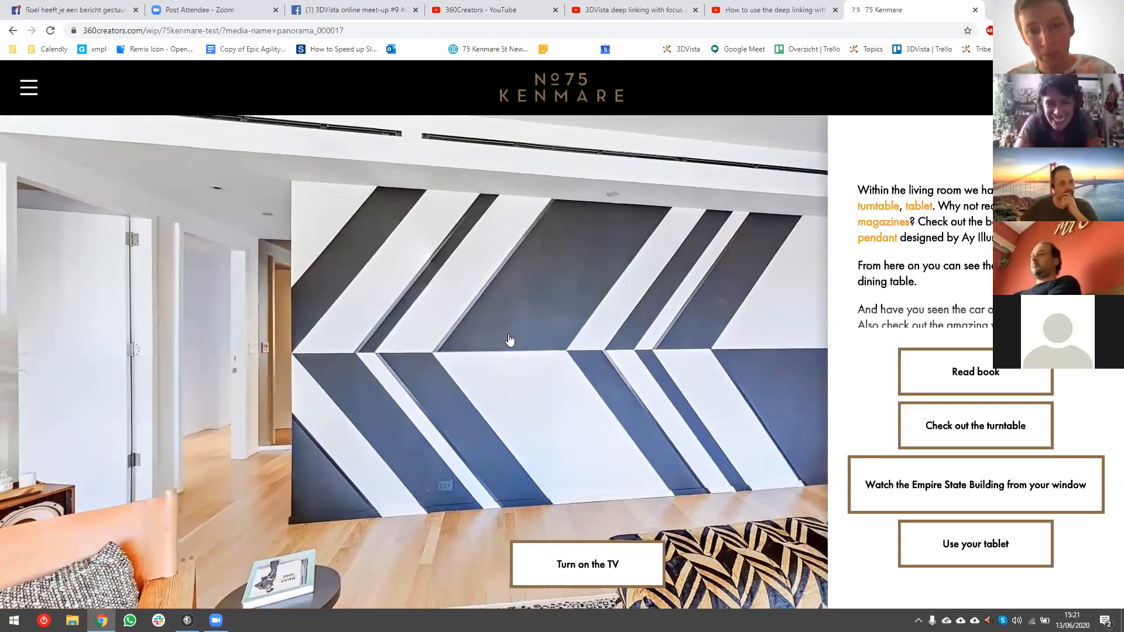
- Change the media name in the address to panorama_000015 and load the tour from it
left_click_drag(509, 341, 304, 299)
left_click_drag(673, 339, 716, 229)
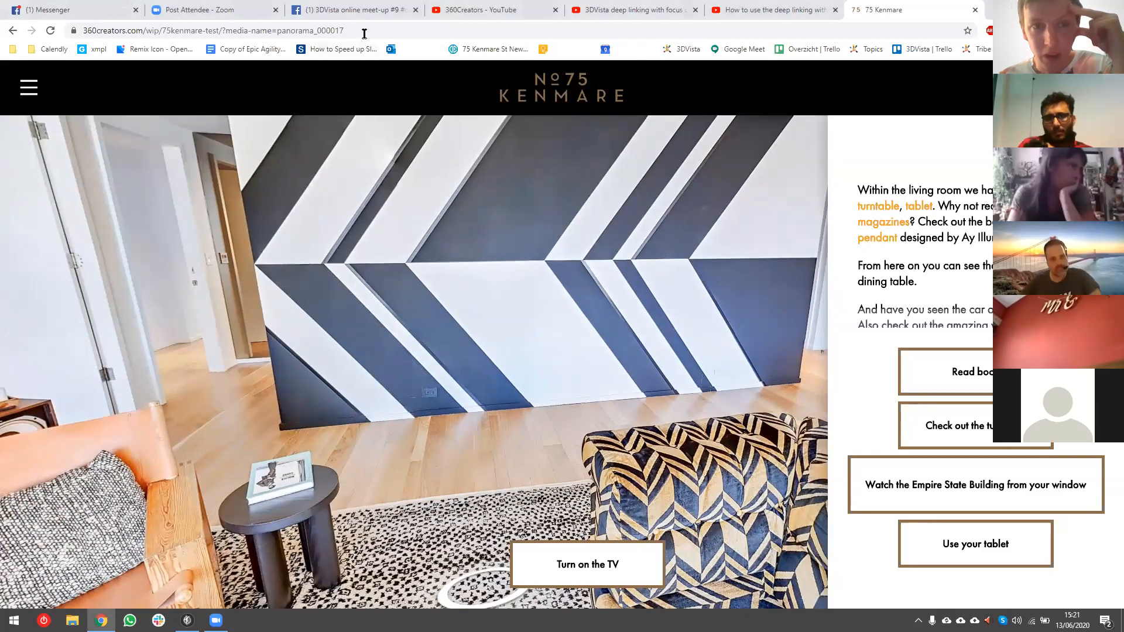
left_click(395, 29)
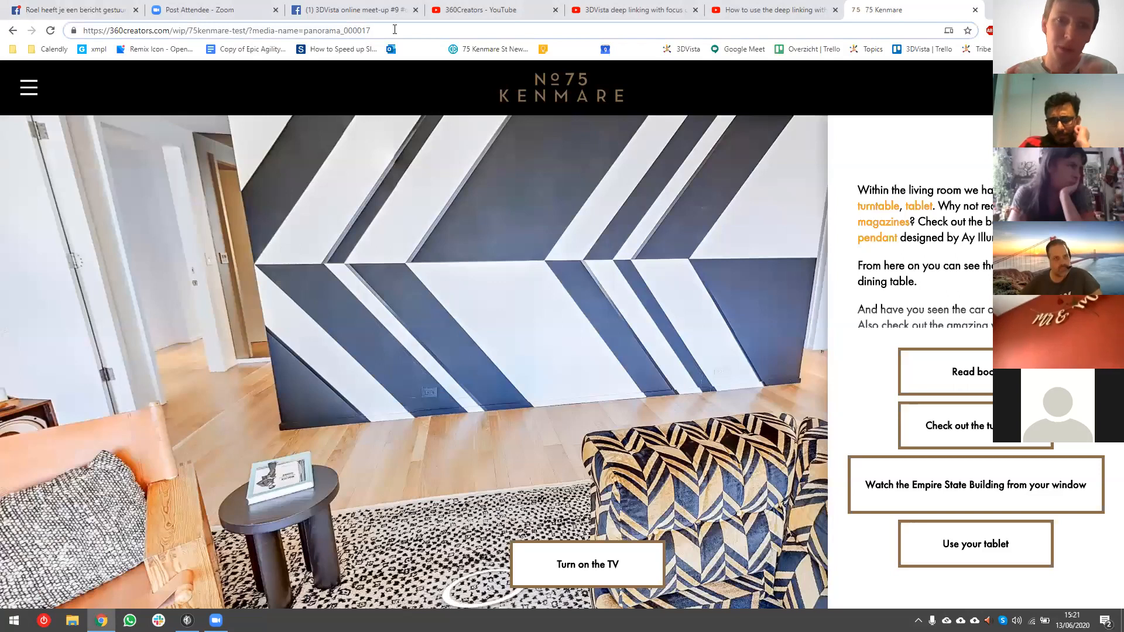
key("BackSpace")
type("5")
key("Return")
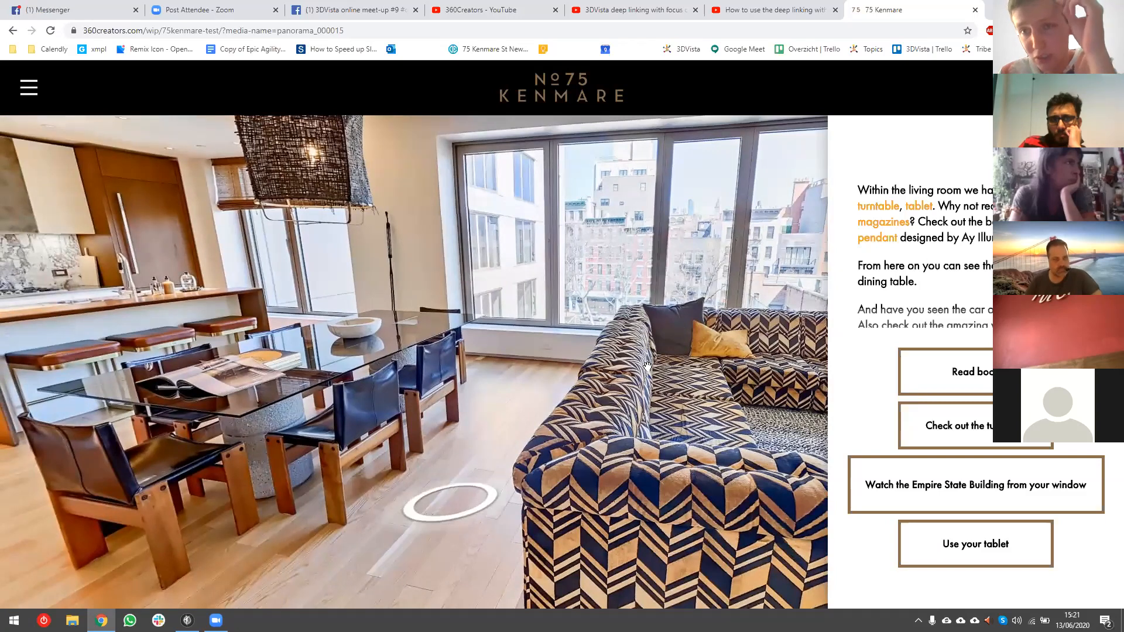
- Close the Messenger tab, replace the question mark in the tour address with #, and load it
left_click_drag(648, 367, 617, 350)
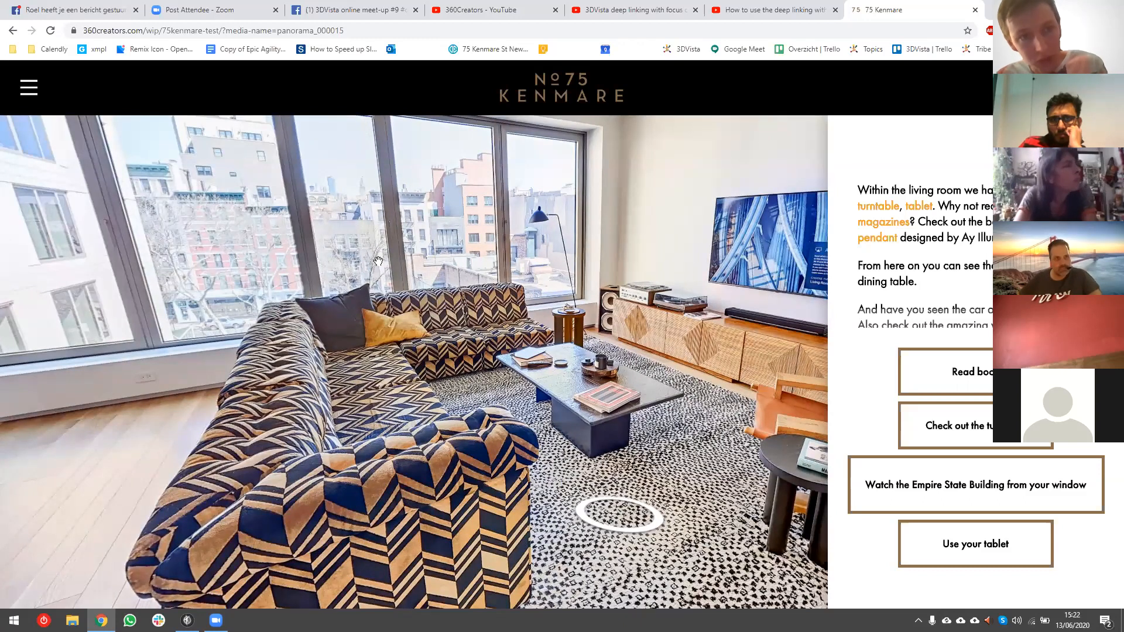
left_click(226, 32)
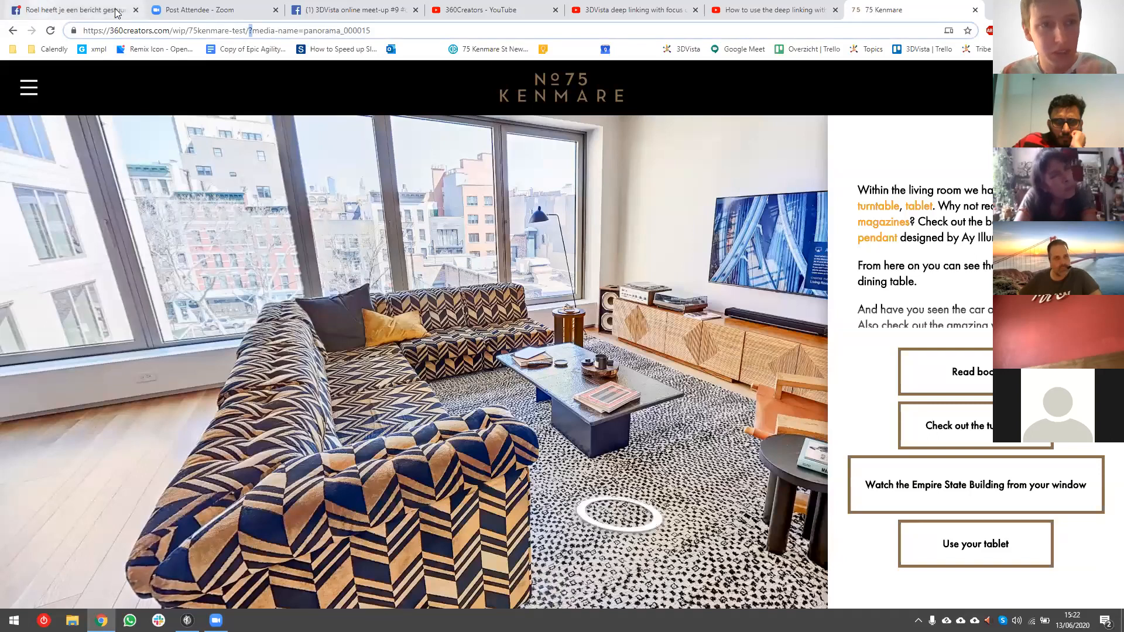
left_click(136, 10)
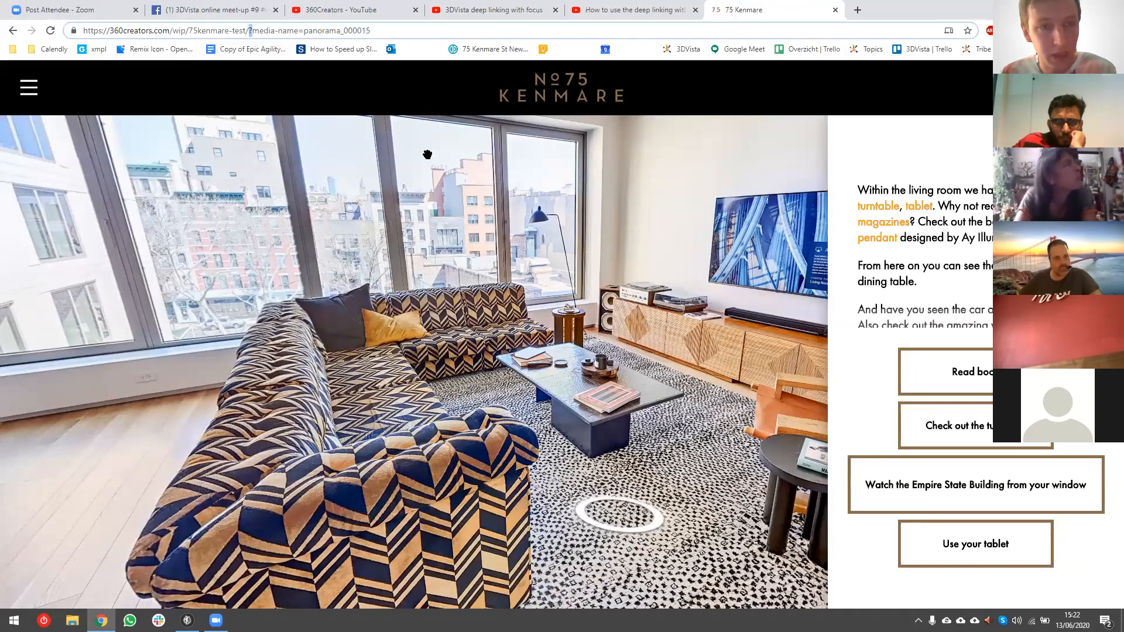
key("Delete")
type("#")
key("Return")
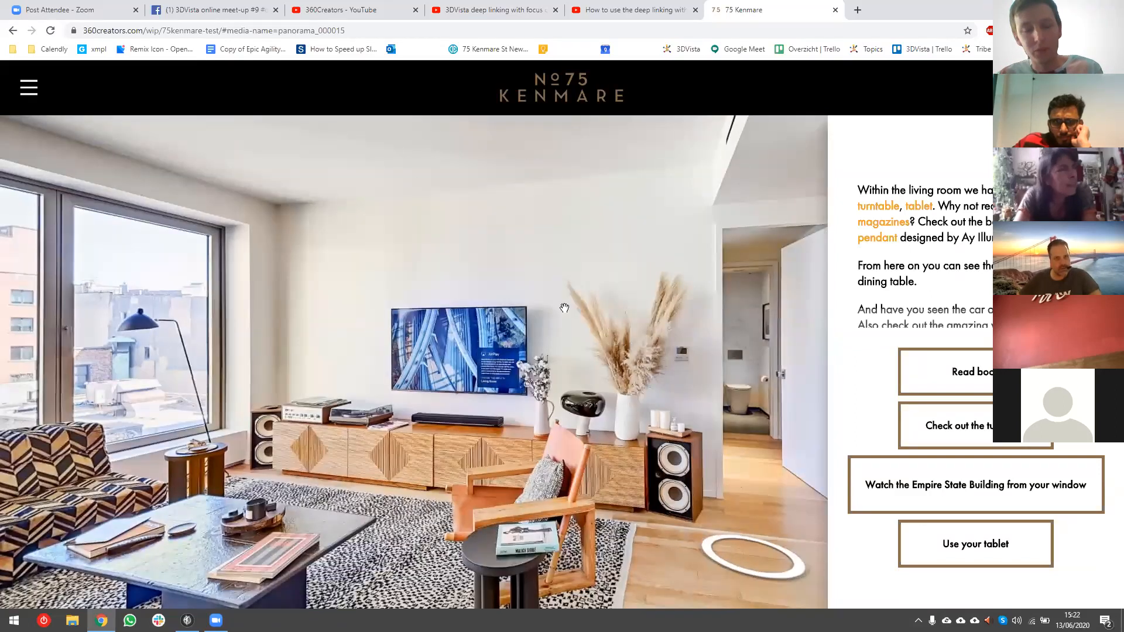
- Switch the tour to panorama_000017 by changing the media name after the # in the address
left_click_drag(613, 300, 625, 285)
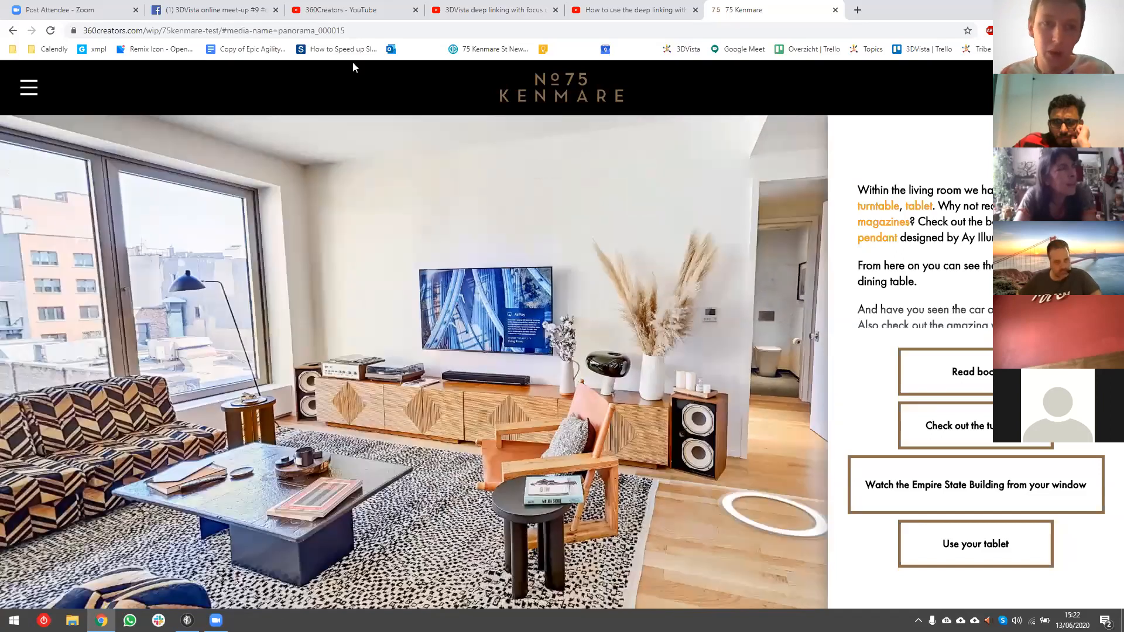
left_click(369, 30)
left_click(397, 32)
key("BackSpace")
type("7")
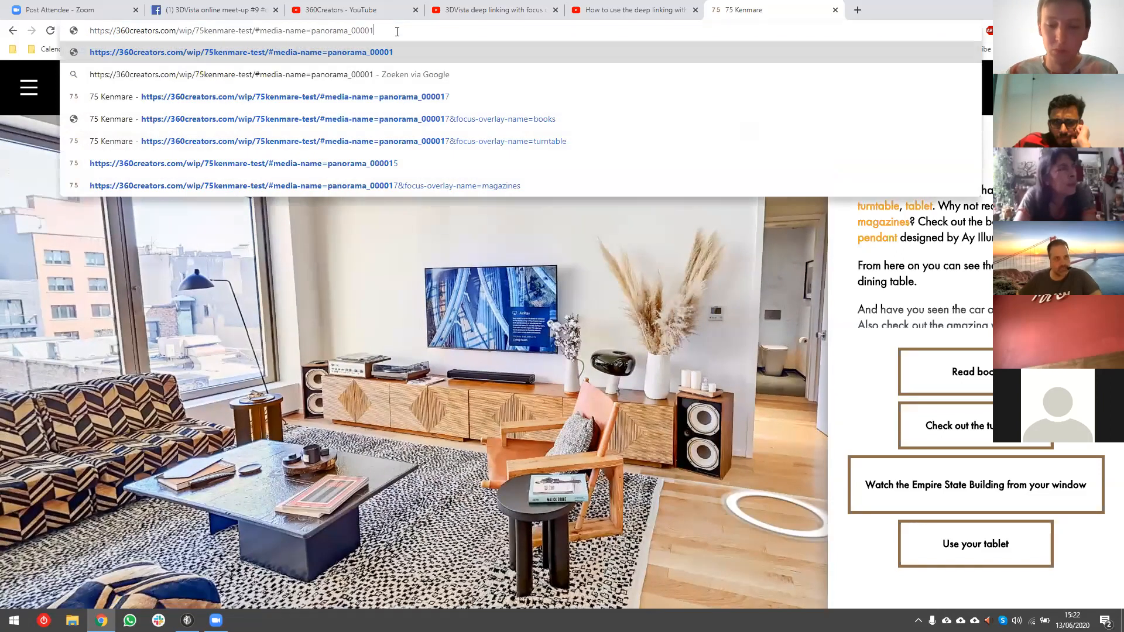
key("Return")
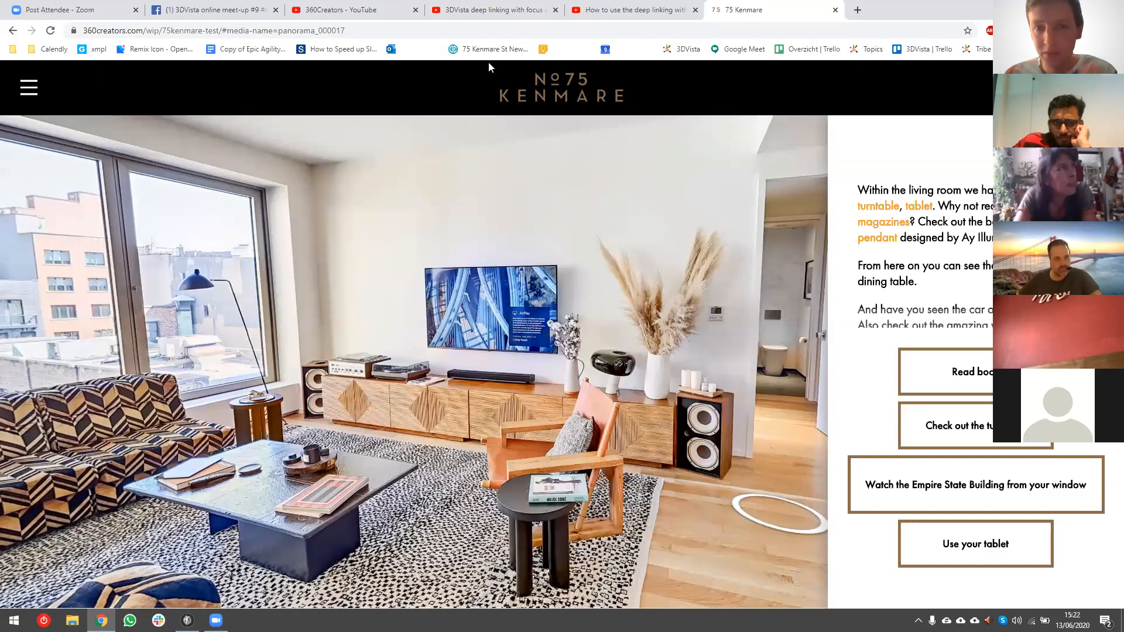
- Switch the tour to panorama_000016 through the media name in the address
left_click_drag(627, 384, 248, 328)
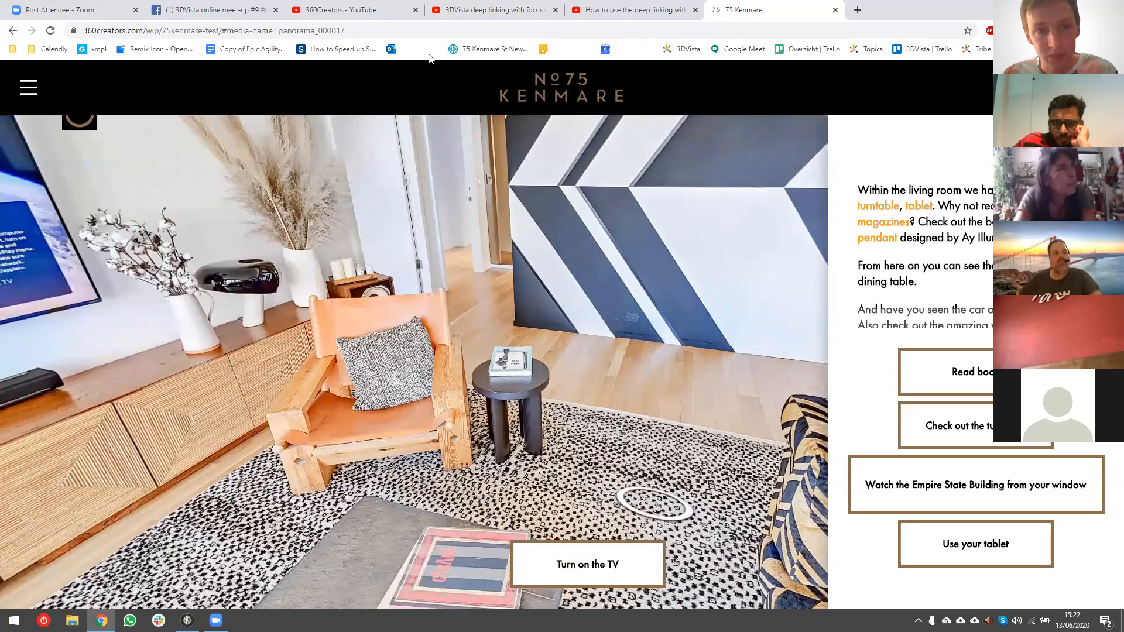
left_click(383, 33)
key("BackSpace")
type("6")
key("Return")
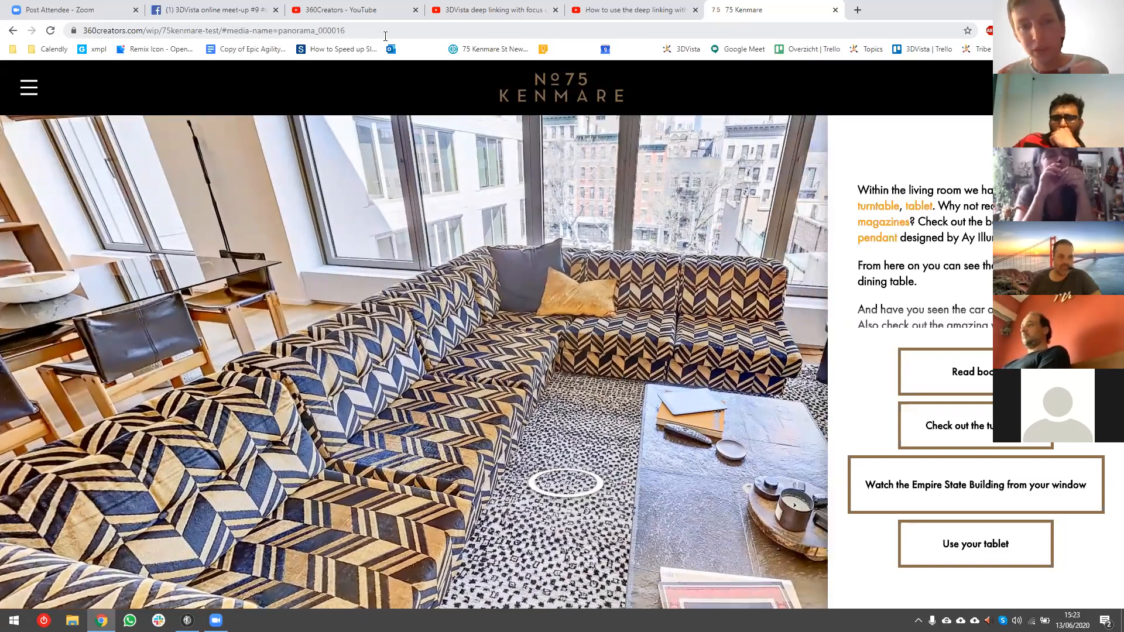
- Reload the tour from the unchanged #media-name=panorama_000016 address
left_click(367, 30)
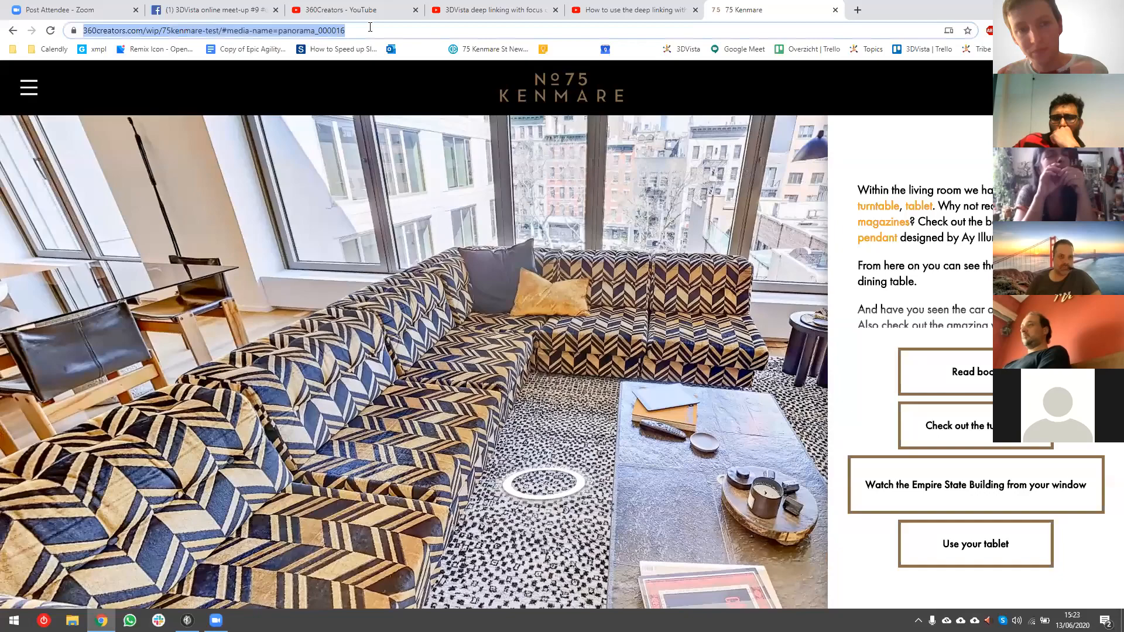
left_click(367, 30)
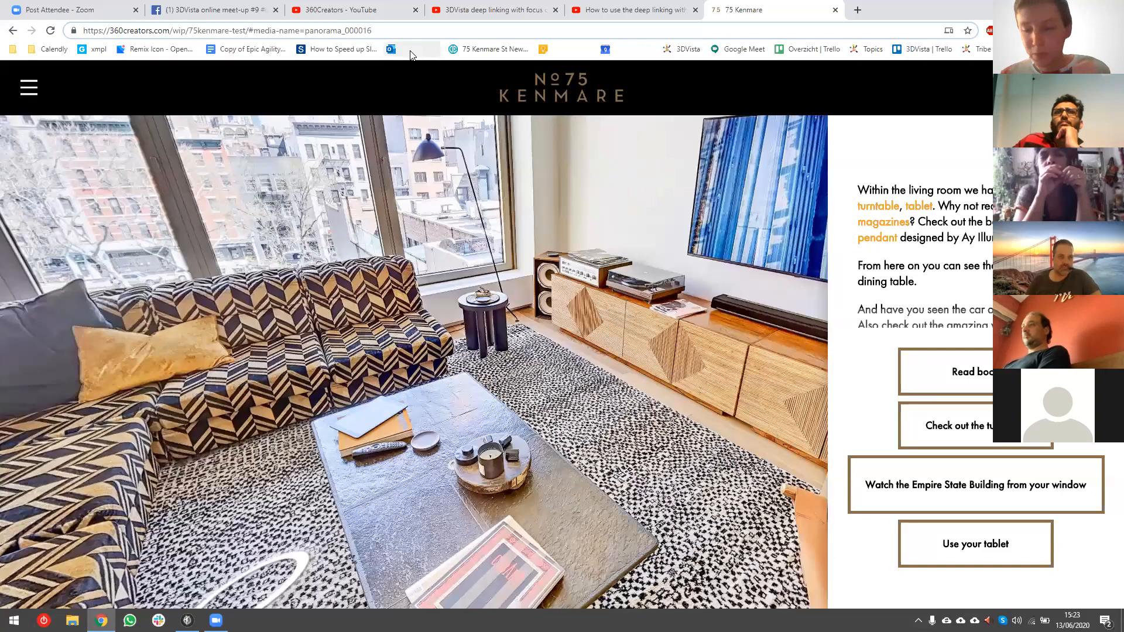
key("Return")
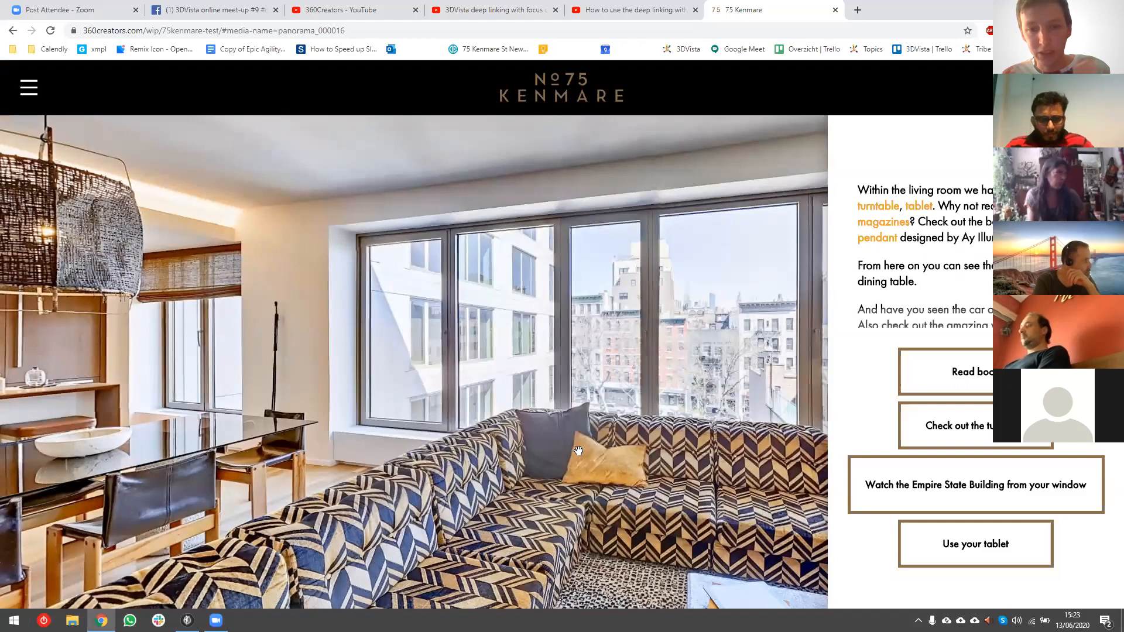
- Set the media name in the hash address to panorama_000017 and load it
left_click(389, 34)
key("BackSpace")
type("7")
key("Return")
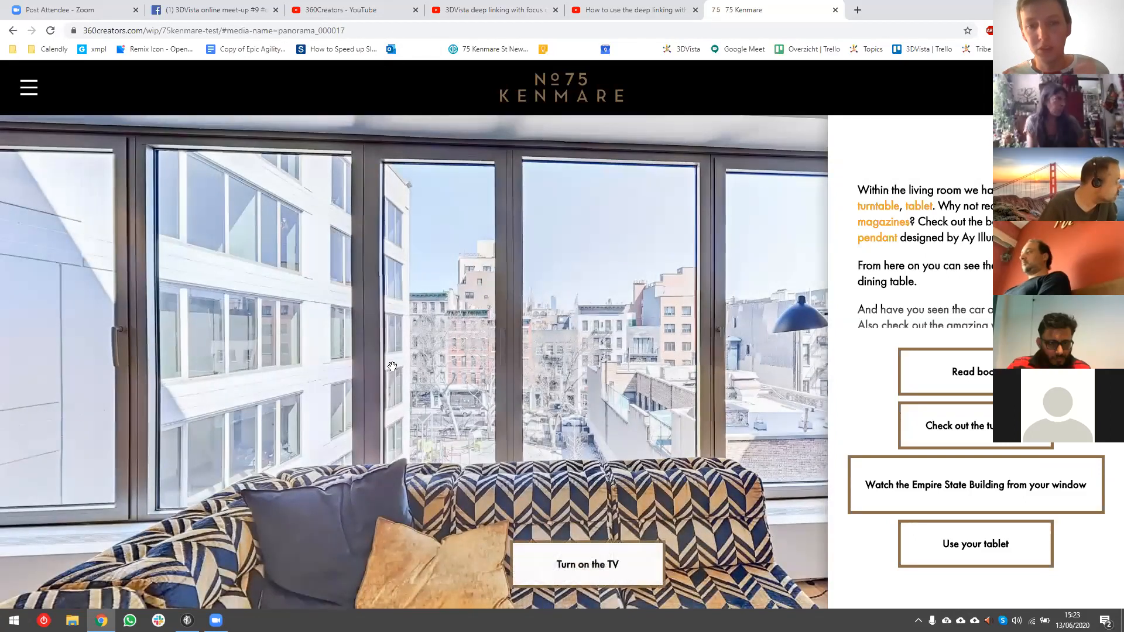
- Reopen the tour in a new browser tab using the copied #media-name=panorama_000017 address
left_click(326, 29)
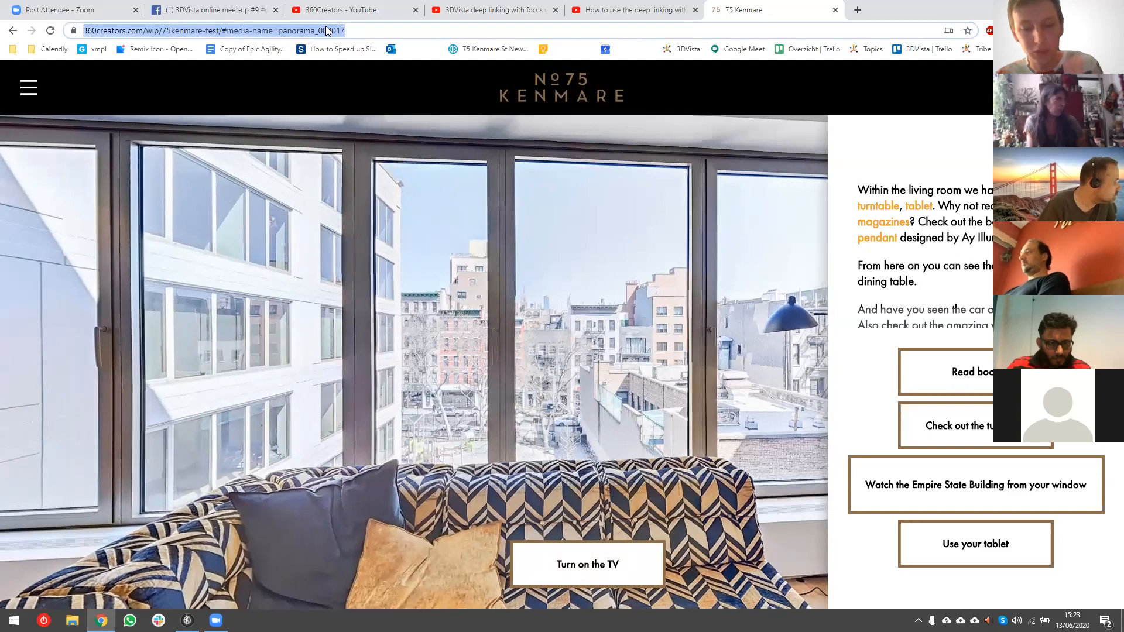
key("ctrl+c")
key("ctrl+w")
key("ctrl+t")
key("ctrl+v")
key("Return")
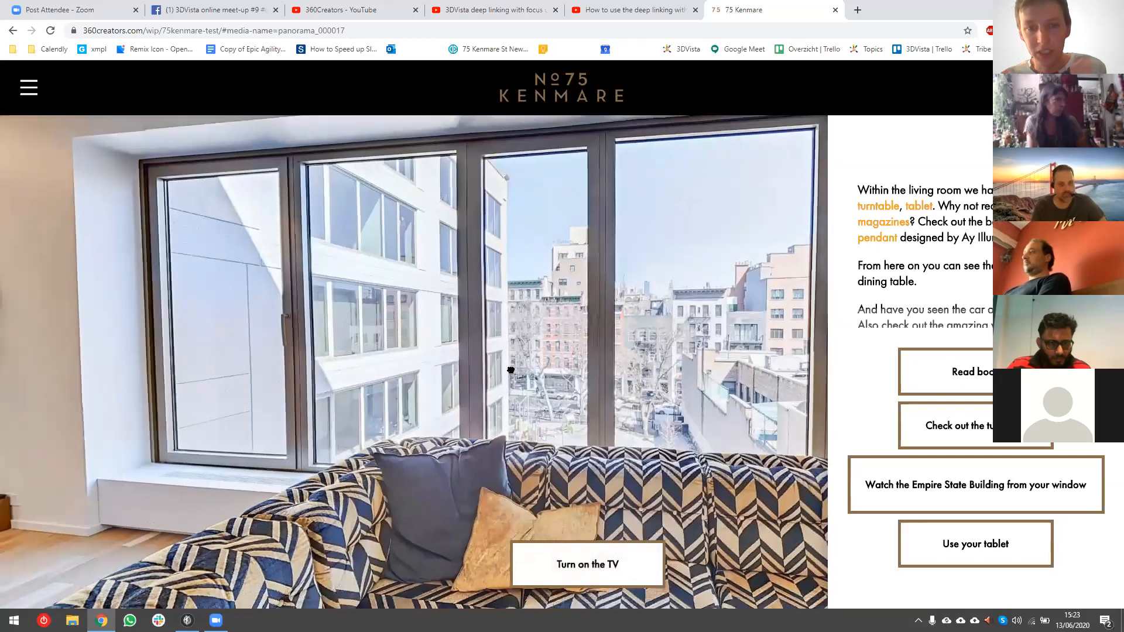
left_click_drag(511, 370, 508, 358)
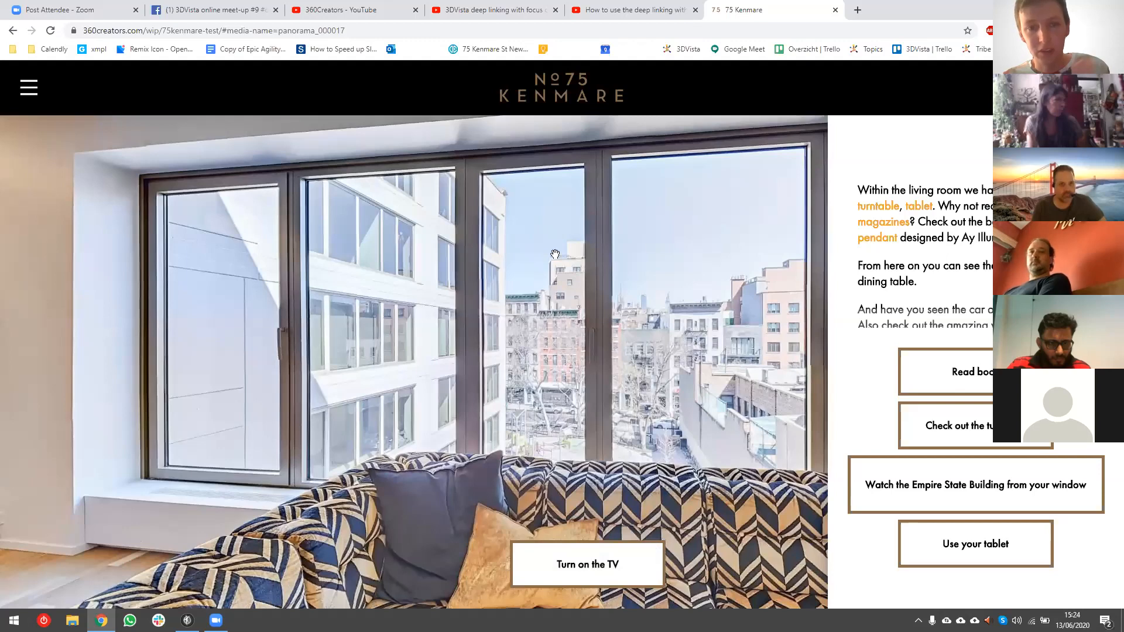
left_click_drag(610, 313, 581, 313)
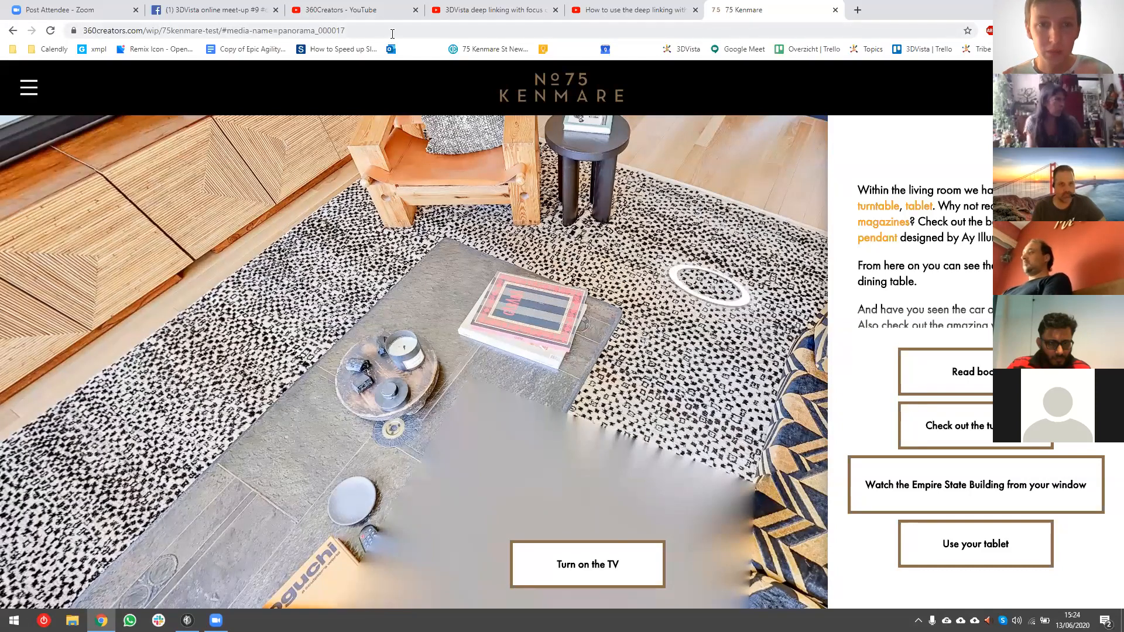
left_click(483, 31)
left_click(483, 30)
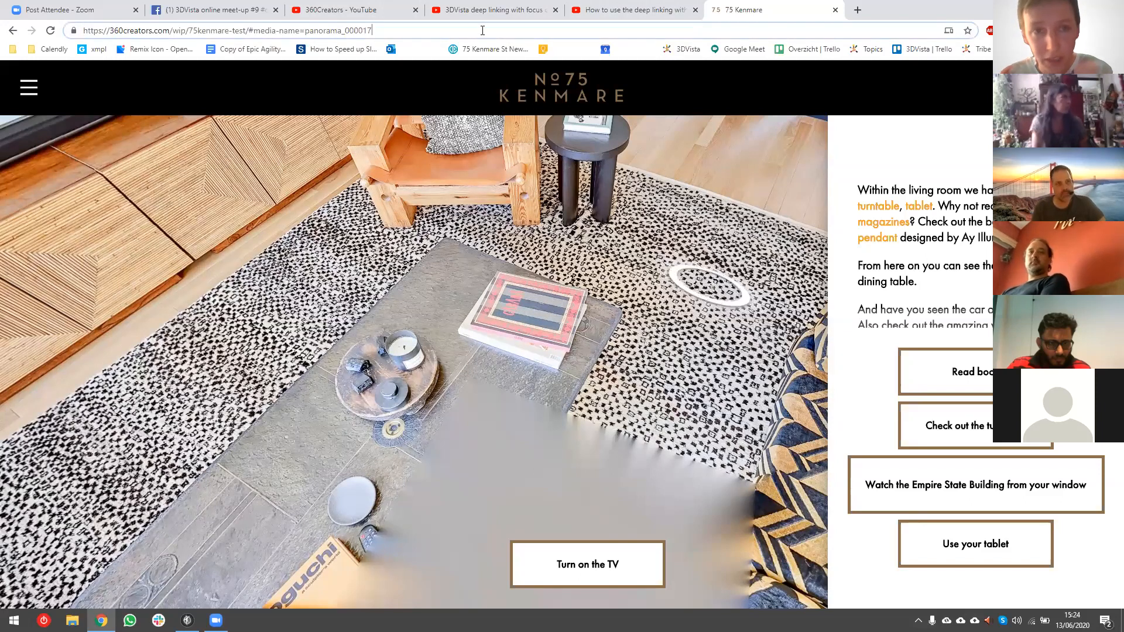
key("ctrl+v")
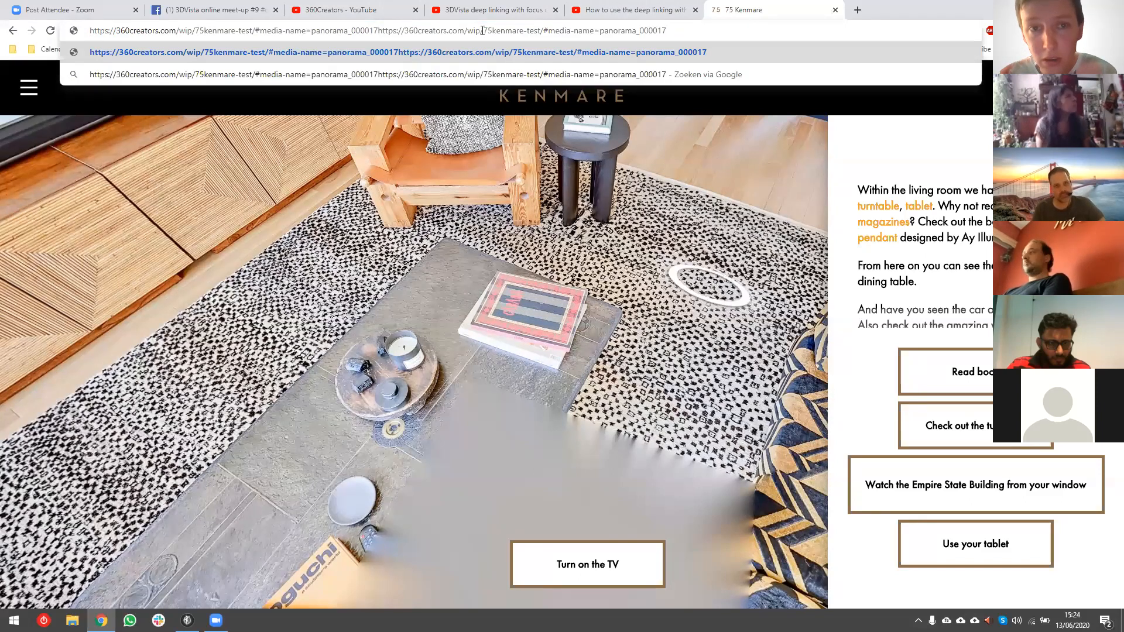
key("ctrl+z")
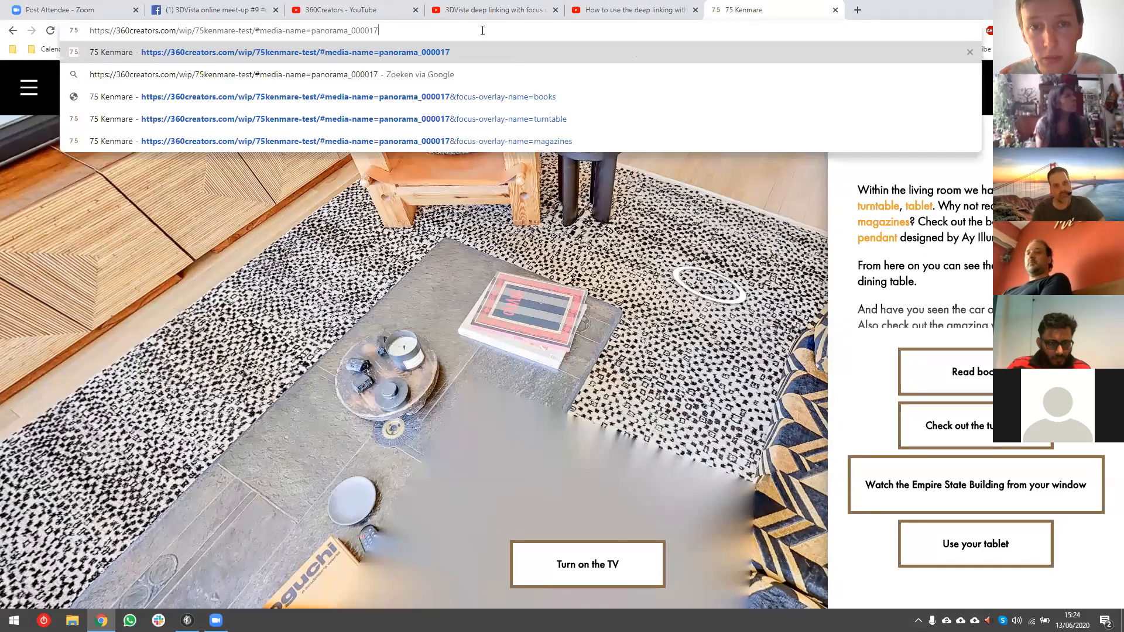
- Copy the &focus-overlay-name=hotspotname parameter from the description of the deep-linking quick-tip video
left_click(457, 7)
scroll(211, 397, "down", 4)
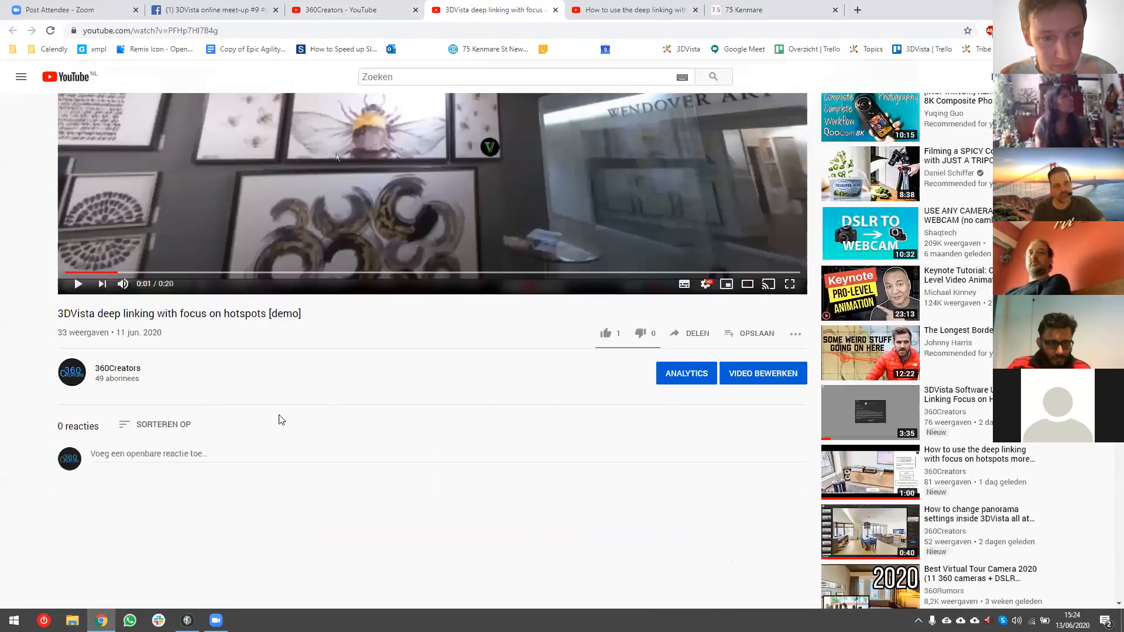
scroll(281, 419, "down", 2)
scroll(286, 359, "up", 5)
left_click(588, 10)
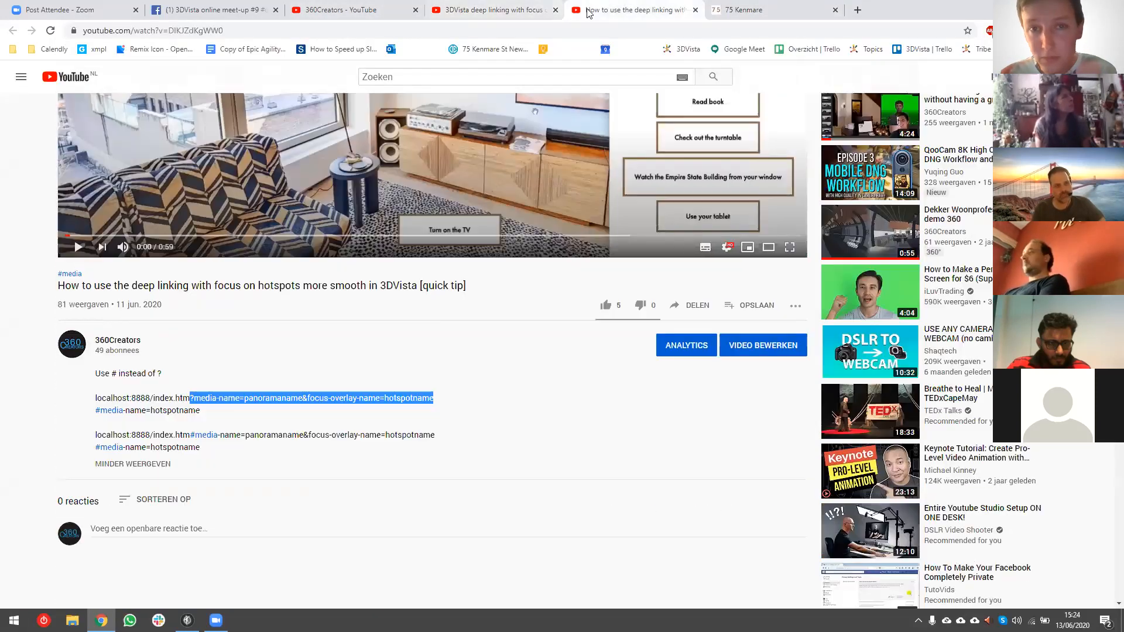
left_click(358, 400)
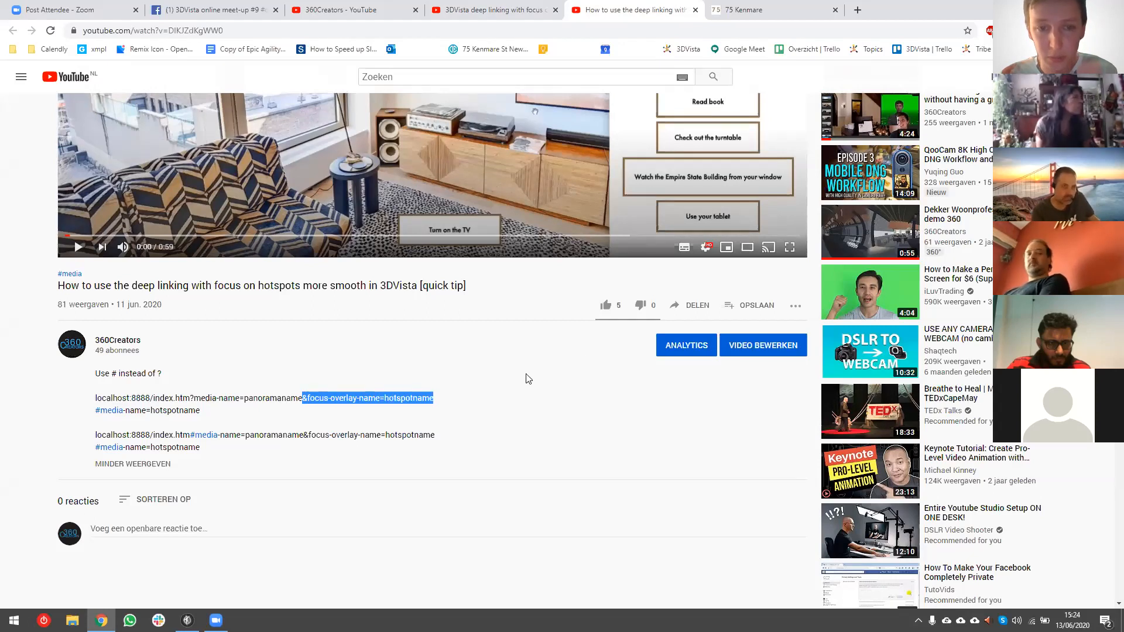
- Append the copied focus-overlay-name parameter to the tour's panorama_000017 address, set it to magazines and load the link
left_click(794, 7)
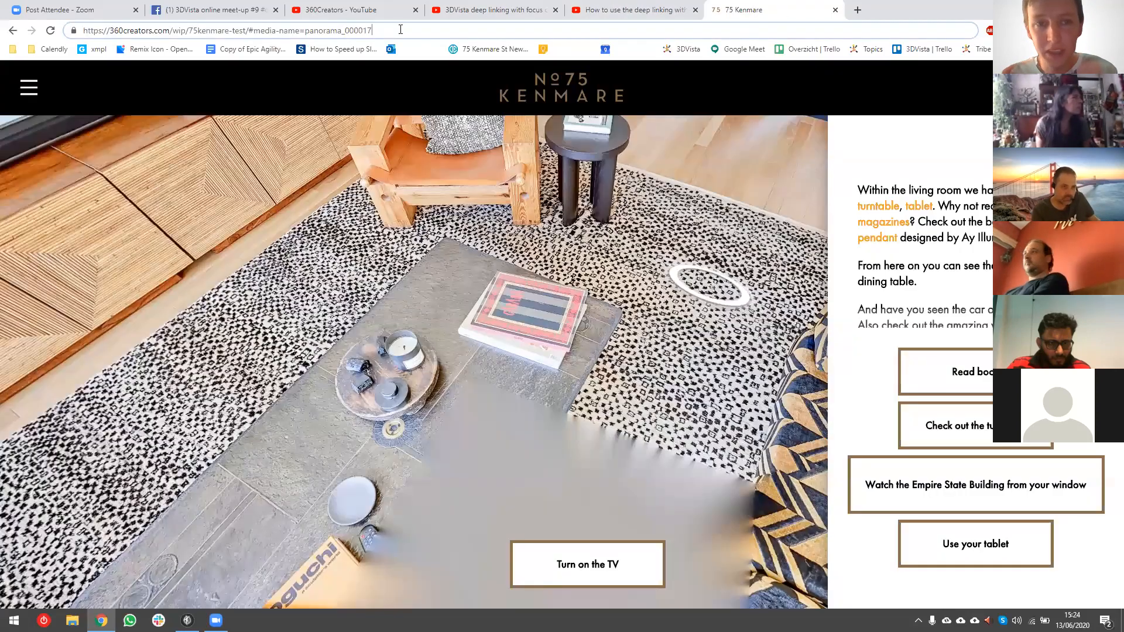
key("ctrl+v")
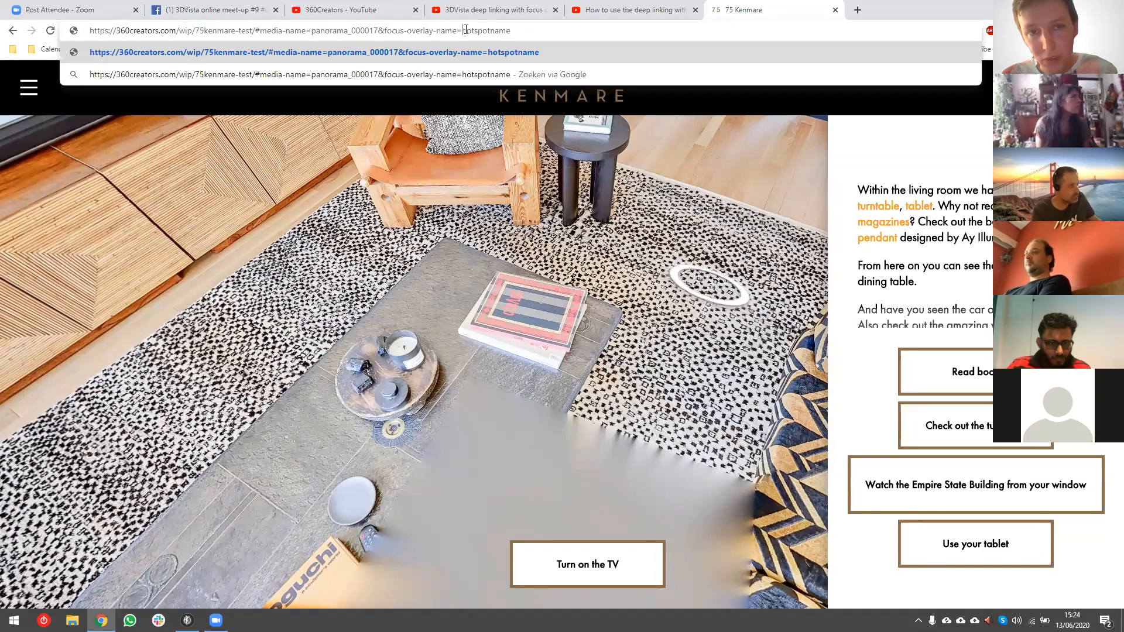
left_click_drag(463, 31, 561, 32)
type("magazi")
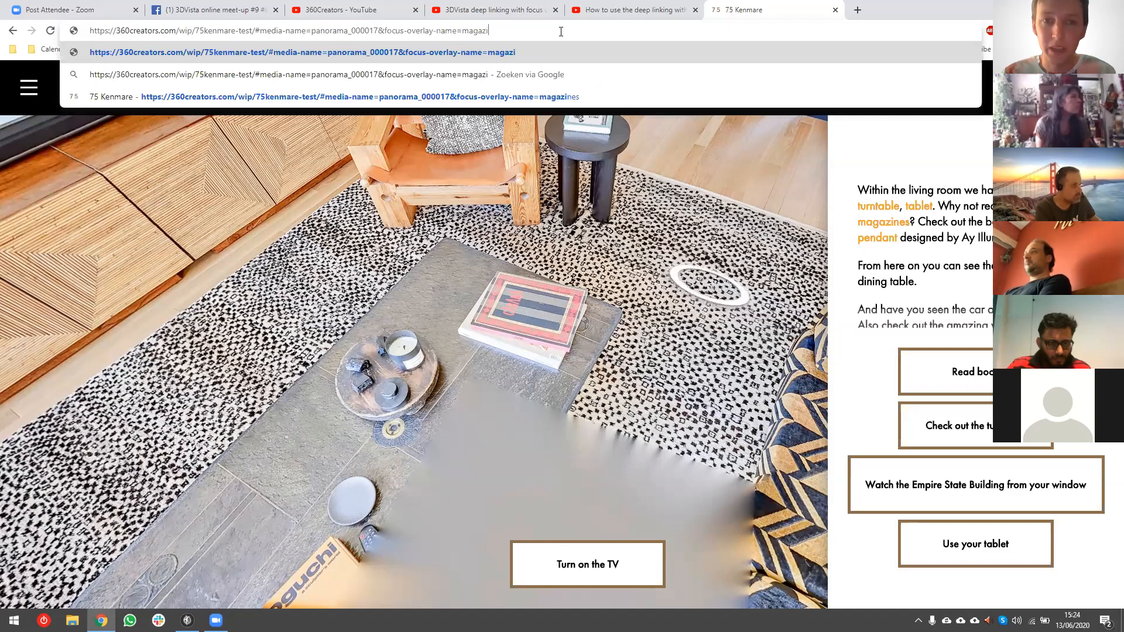
type("nes")
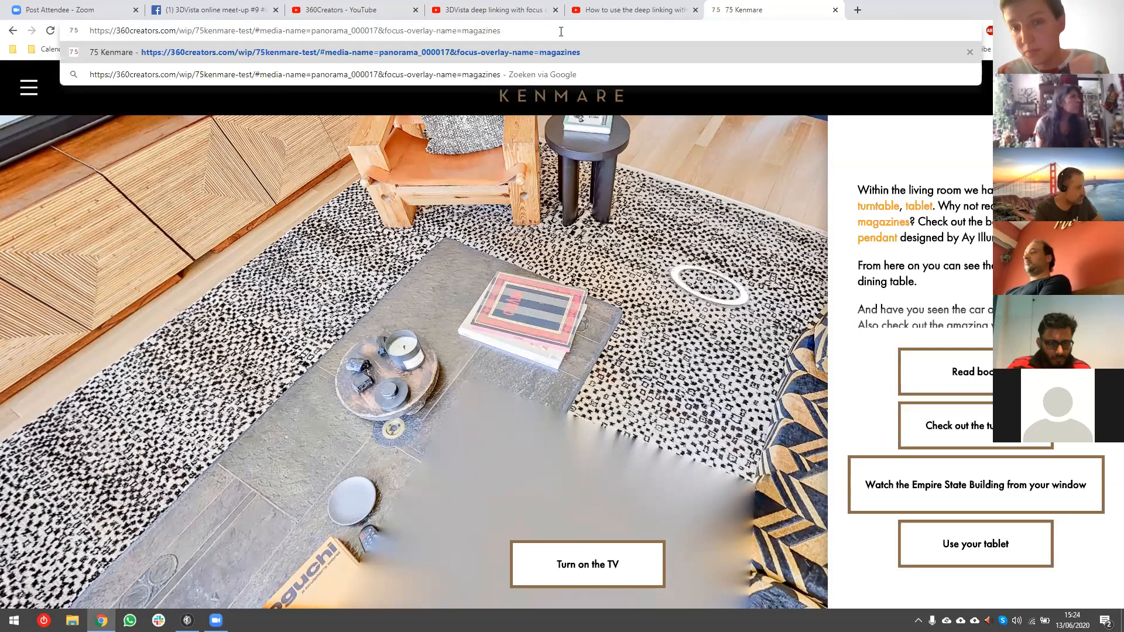
key("Return")
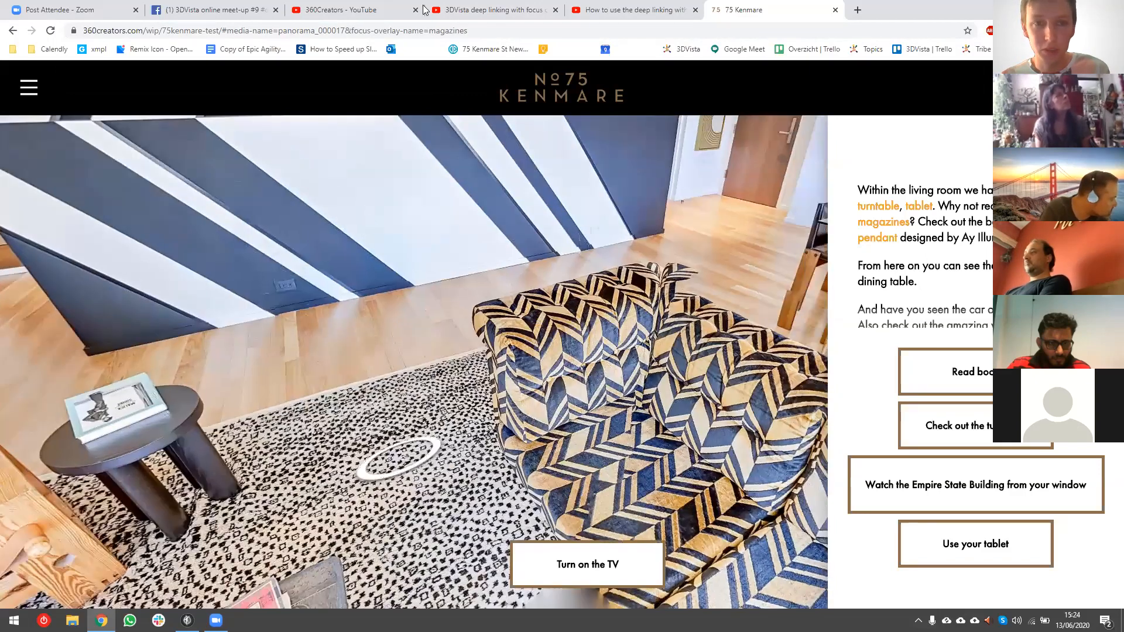
left_click(494, 32)
key("Return")
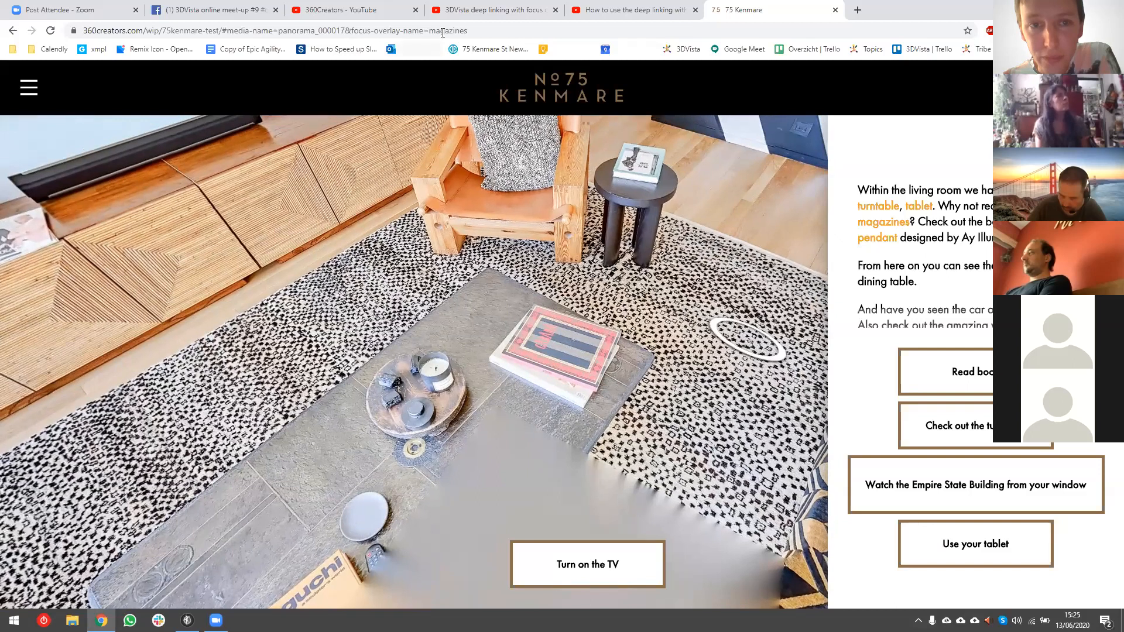
- Change the focus-overlay-name value in the tour address to books and load it
left_click(442, 31)
double_click(477, 31)
type("book")
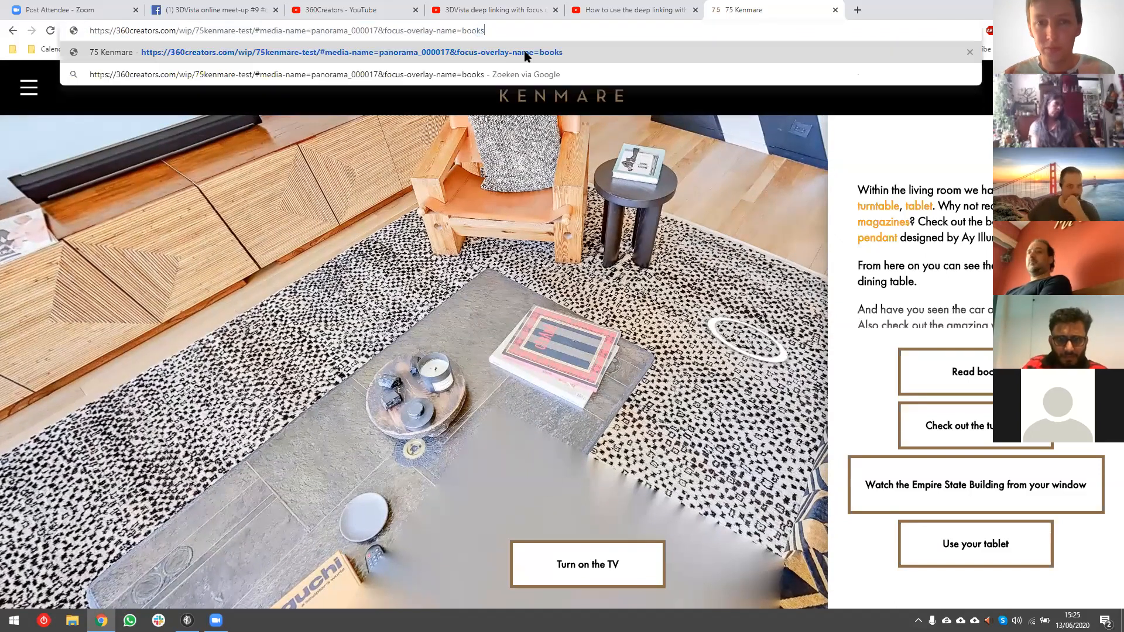
left_click(525, 54)
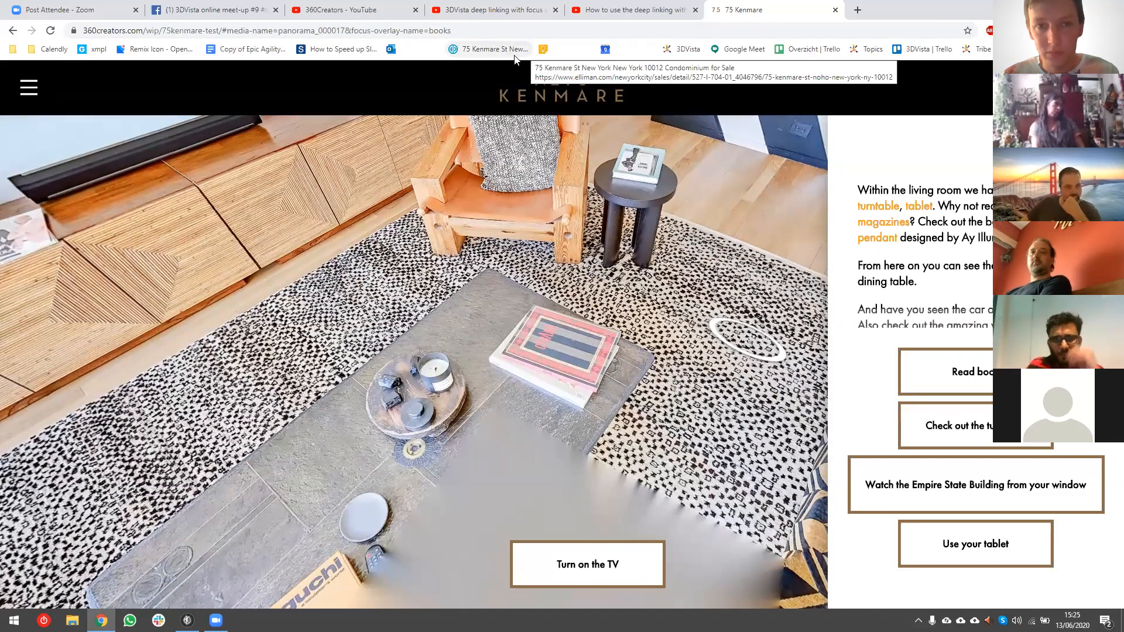
- Shorten the focus-overlay-name value in the tour address to book and load it
left_click(484, 34)
key("BackSpace")
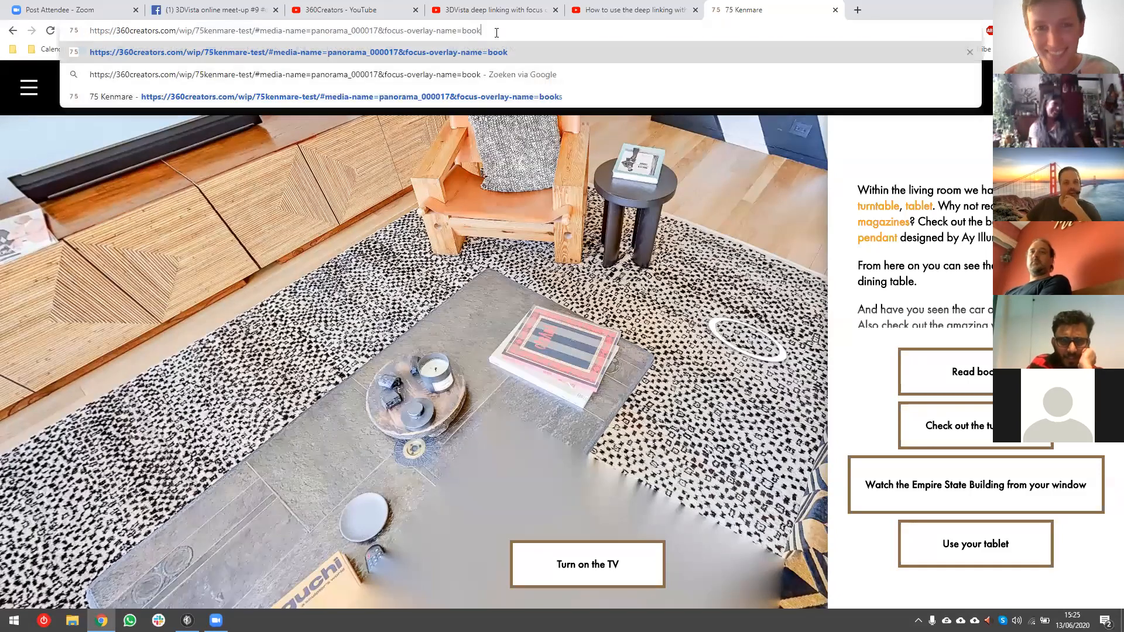
key("Return")
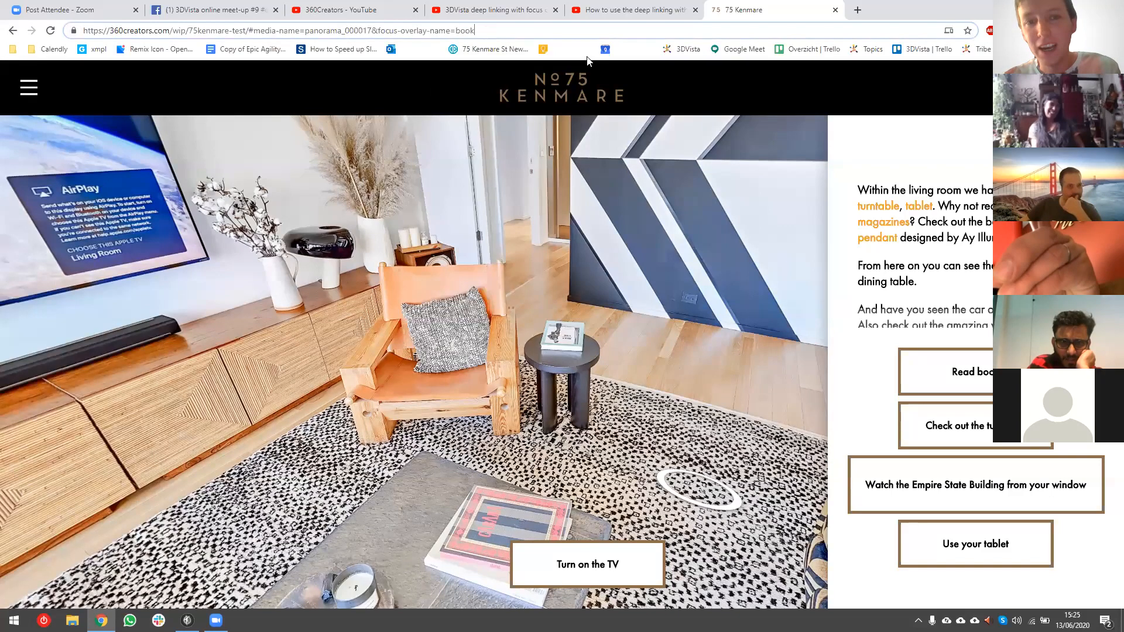
- Focus the tour on the turntable by setting focus-overlay-name to turntable in the address
key("BackSpace")
key("BackSpace")
key("BackSpace")
key("BackSpace")
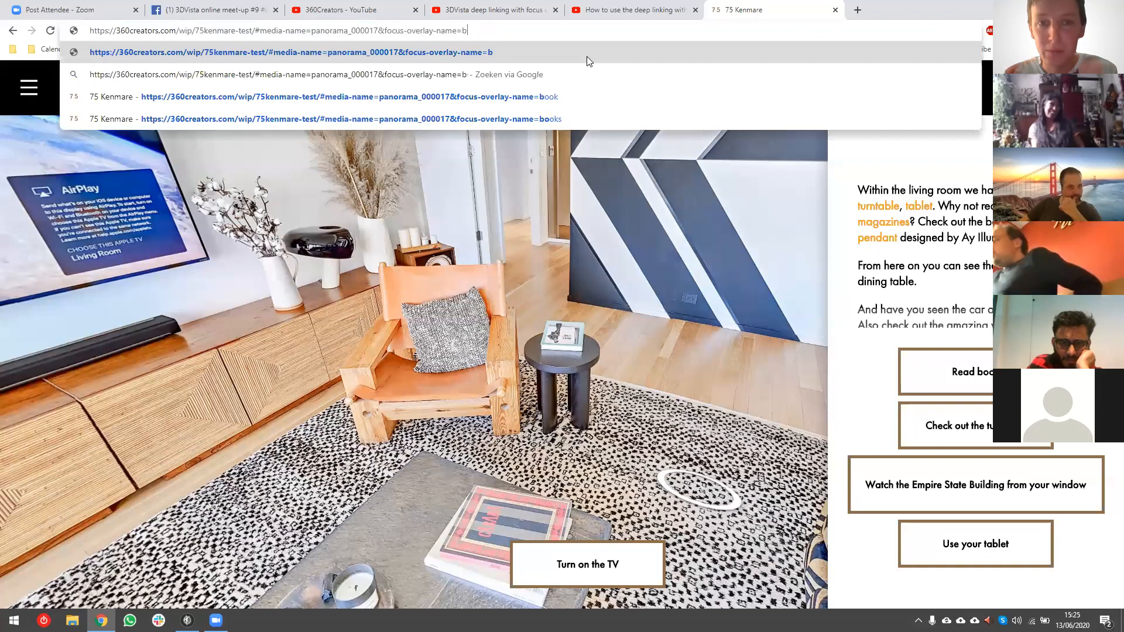
type("turntable")
key("Return")
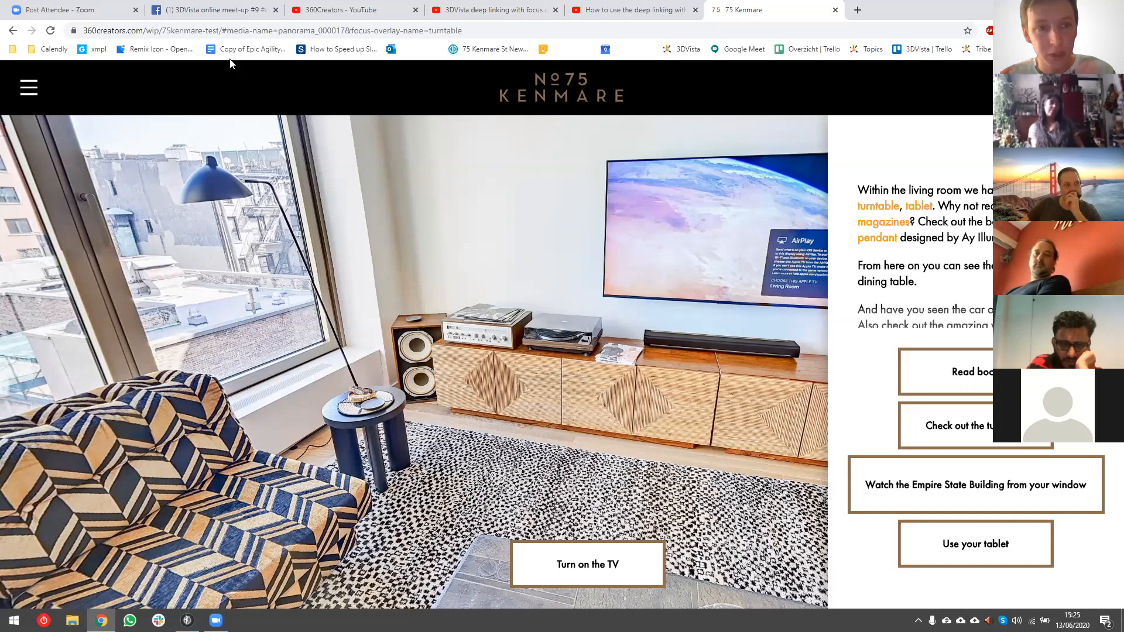
left_click(476, 31)
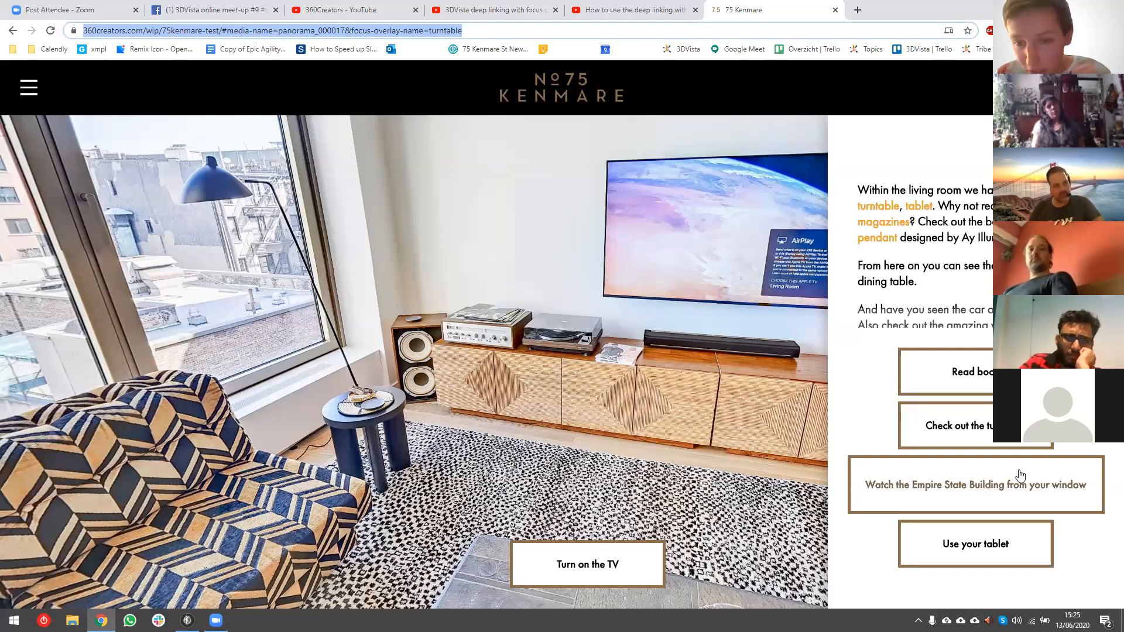
left_click(957, 508)
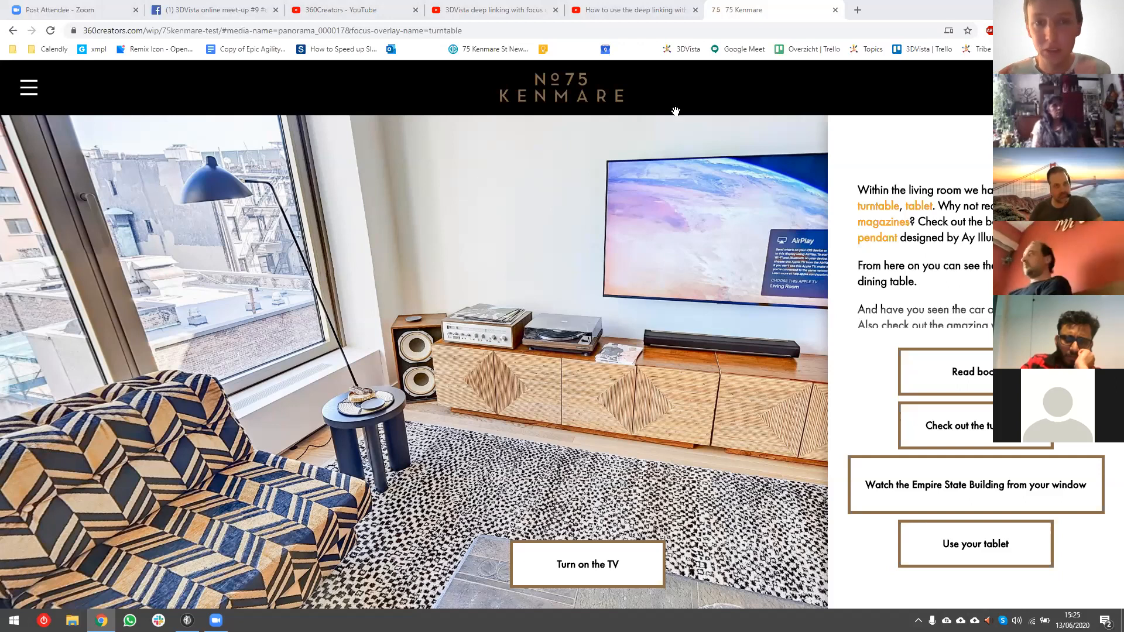
left_click(420, 34)
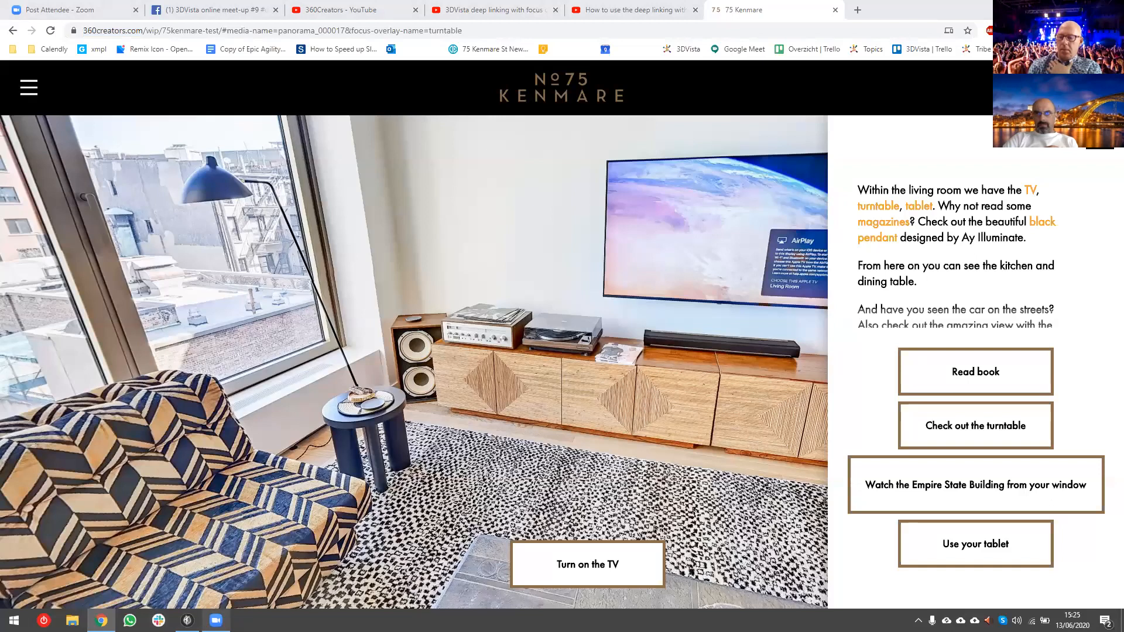
left_click_drag(216, 619, 173, 267)
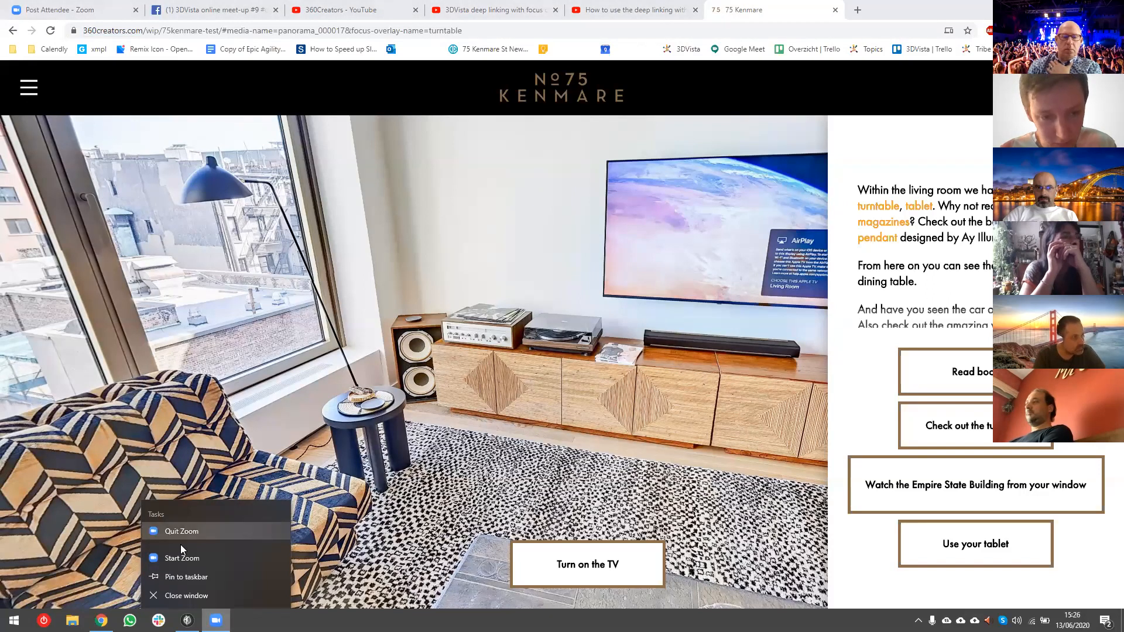
left_click(867, 583)
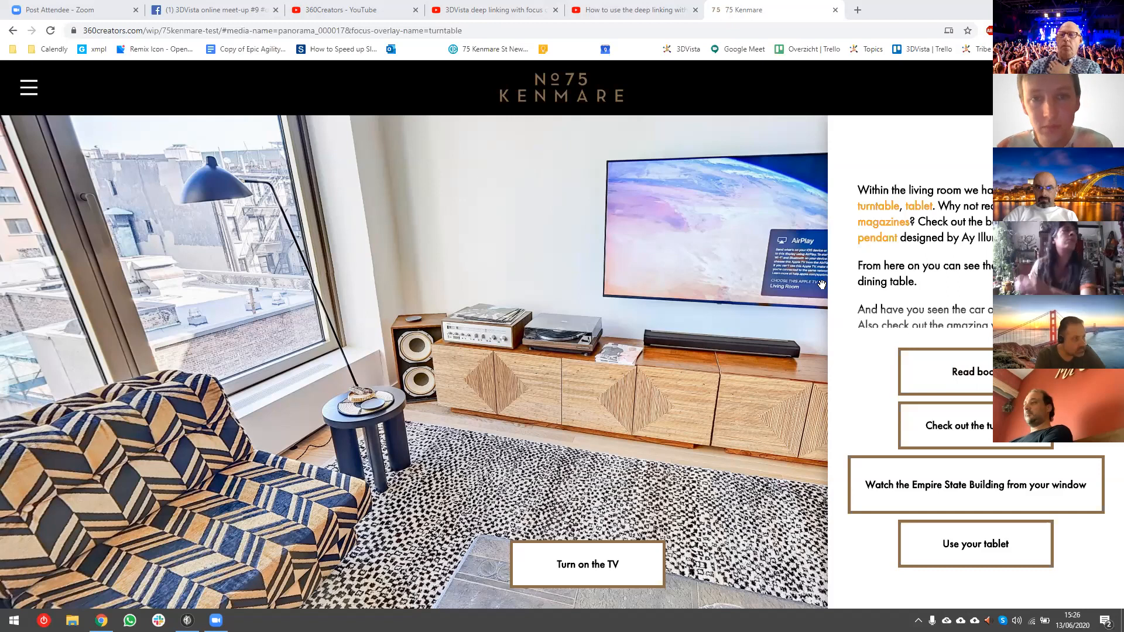
left_click(591, 10)
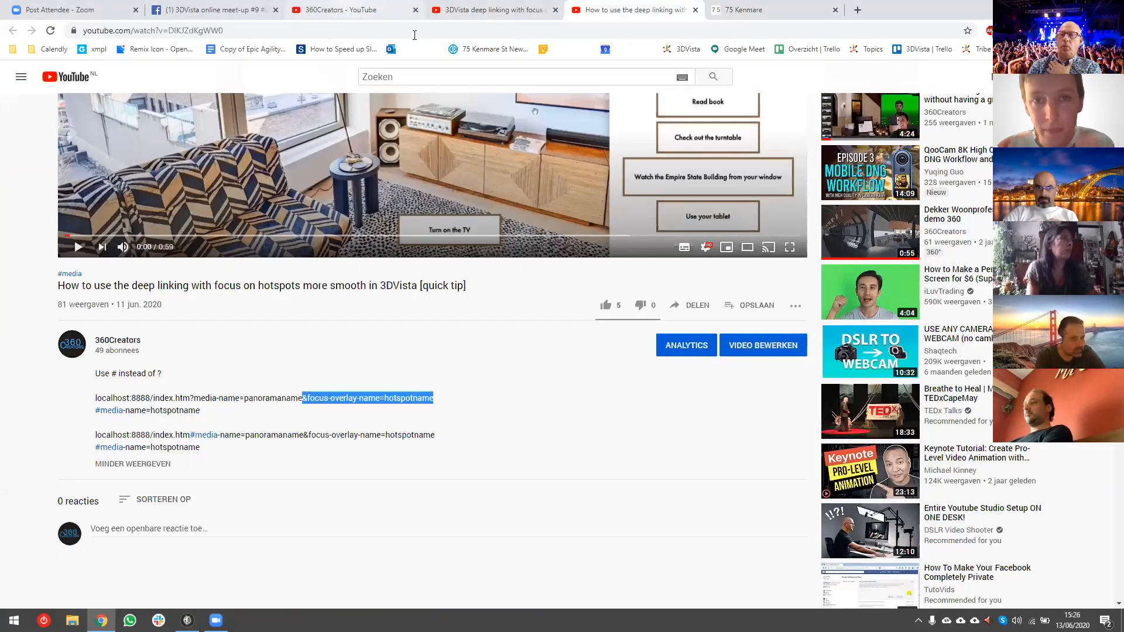
left_click(8, 163)
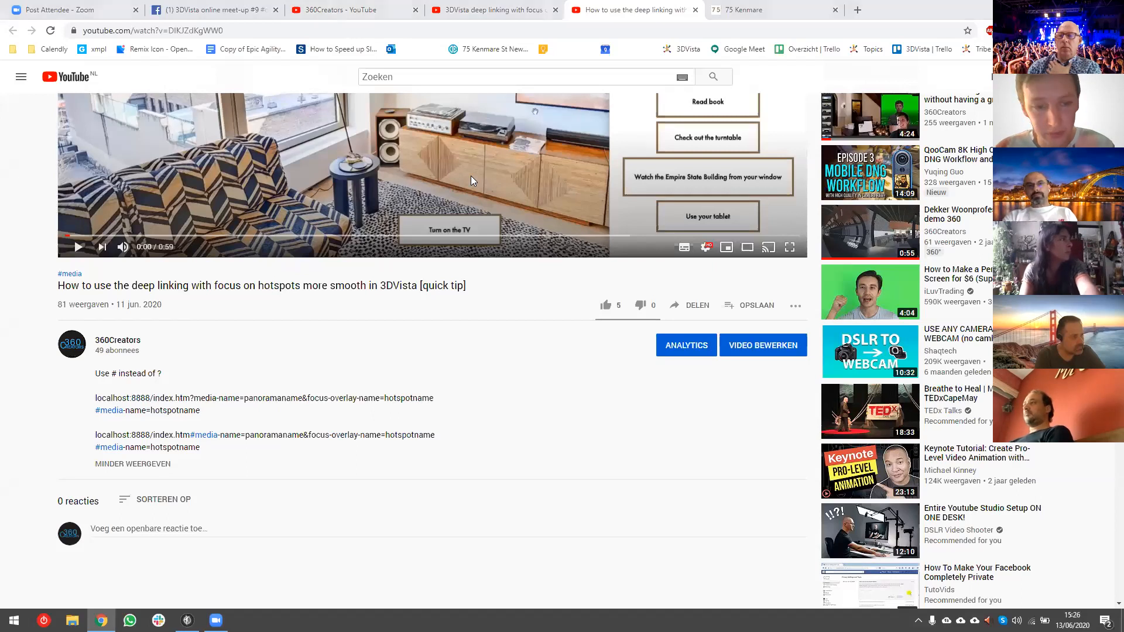
- Switch to the 3DVista project and open panorama_000017 in the hotspot editor
left_click(187, 620)
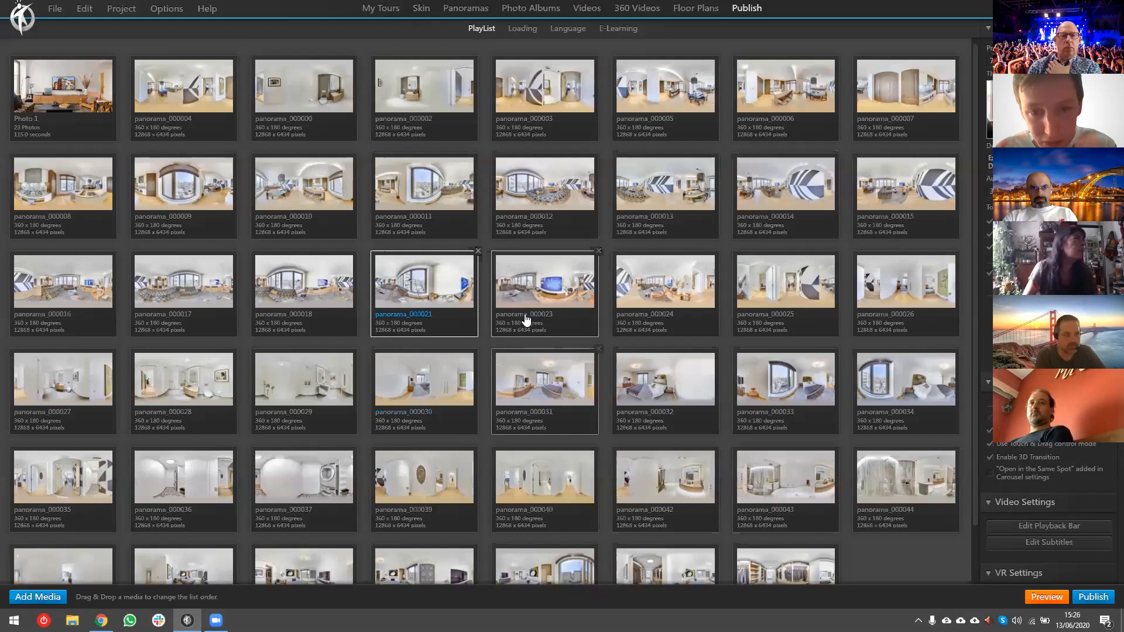
left_click(178, 300)
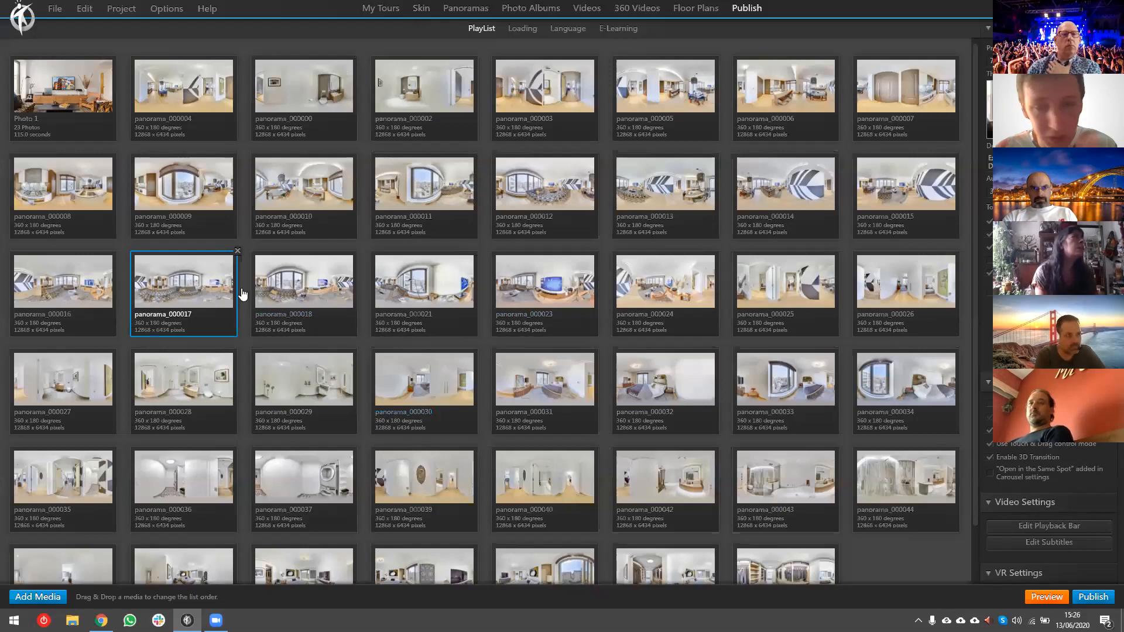
double_click(618, 296)
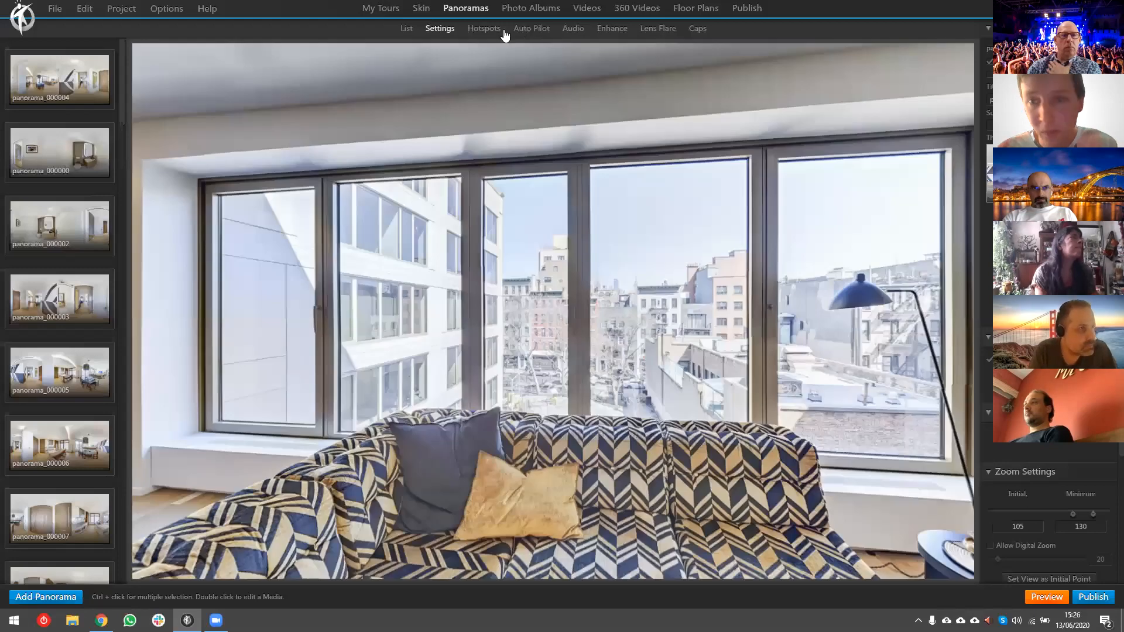
left_click(484, 28)
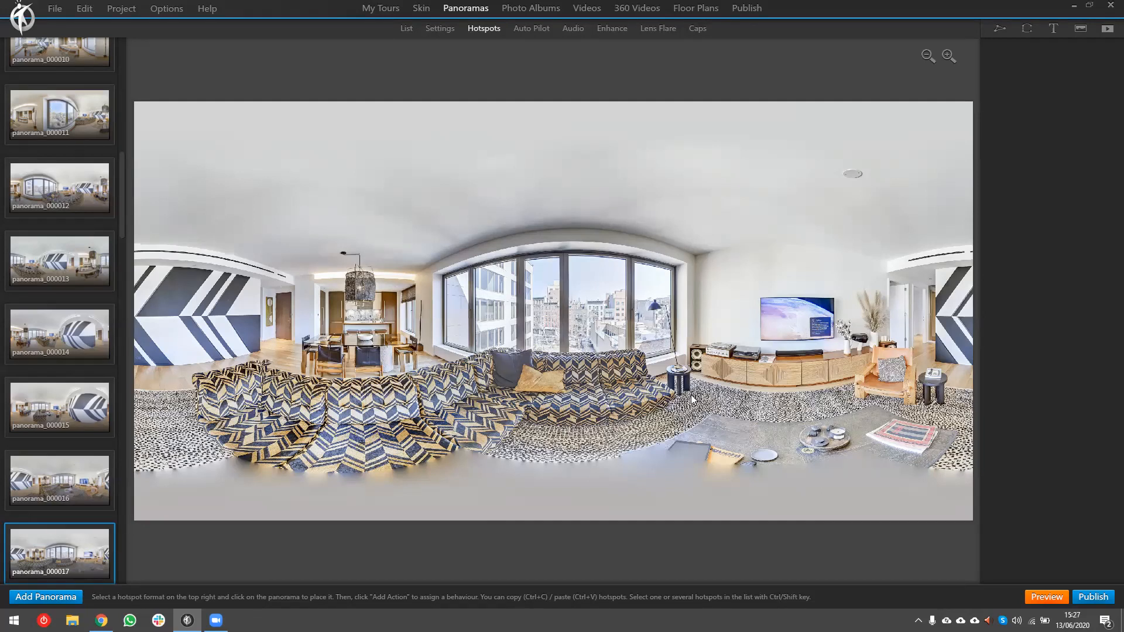
scroll(694, 400, "up", 3)
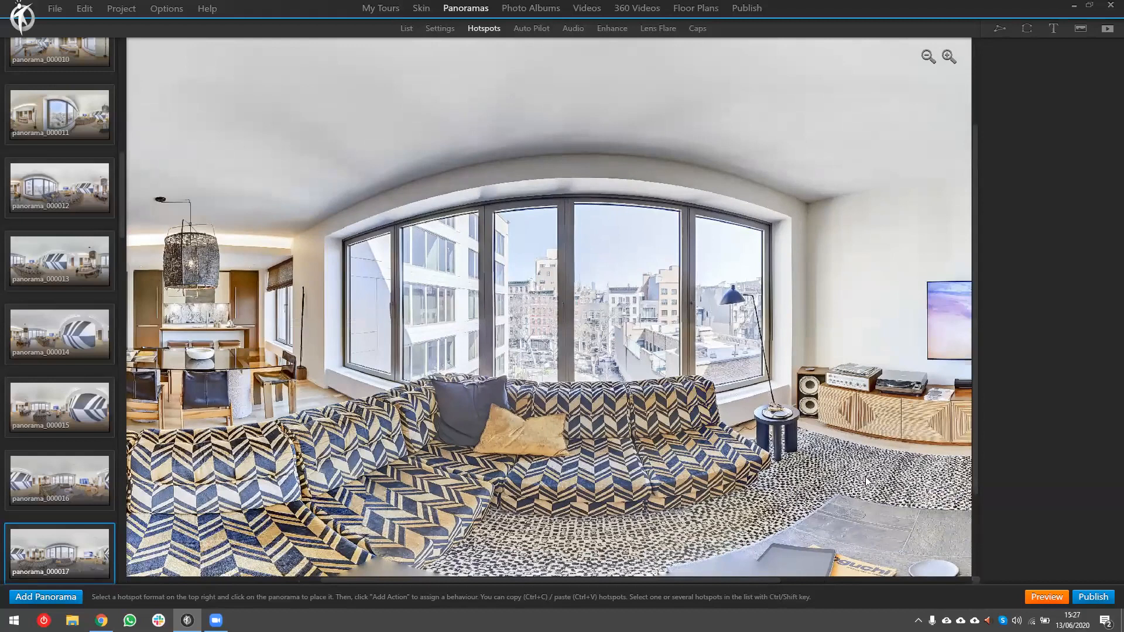
left_click_drag(877, 416, 734, 389)
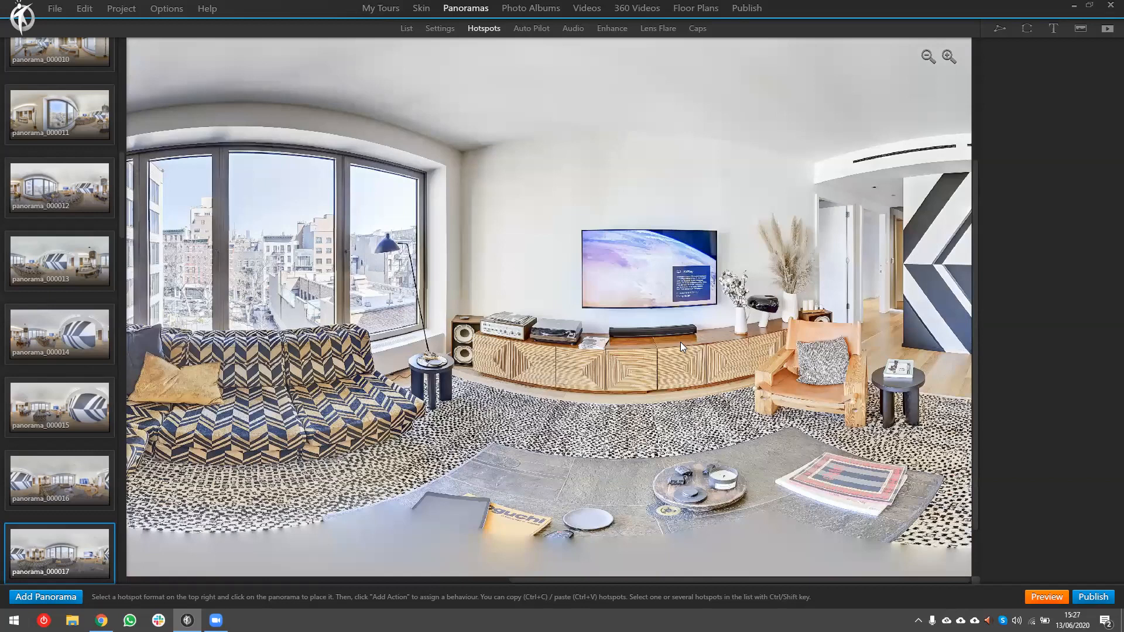
- Draw a polygon hotspot around the stack of magazines on the coffee table in panorama_000017
scroll(705, 328, "up", 3)
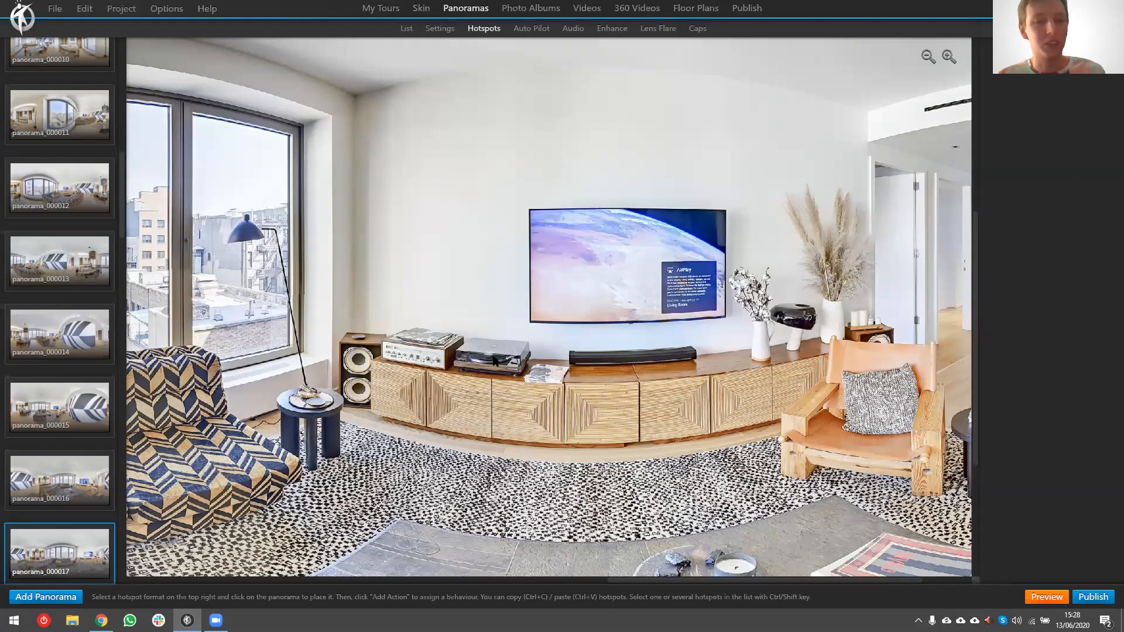
scroll(503, 356, "up", 3)
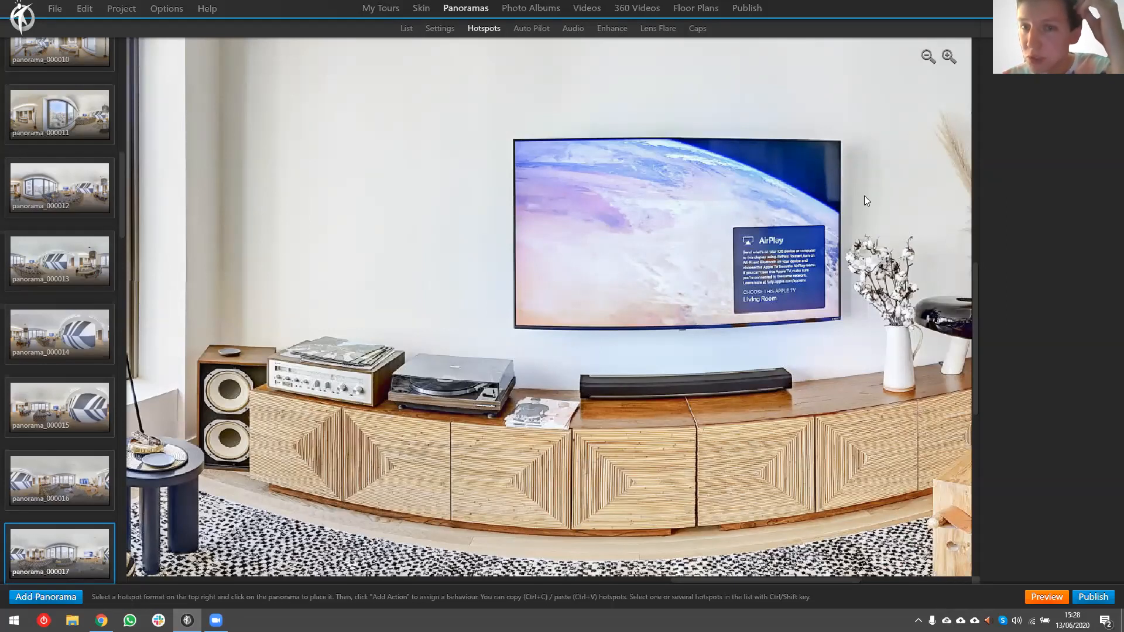
left_click_drag(910, 206, 311, 81)
scroll(803, 231, "up", 2)
left_click_drag(735, 460, 757, 122)
left_click_drag(784, 317, 761, 240)
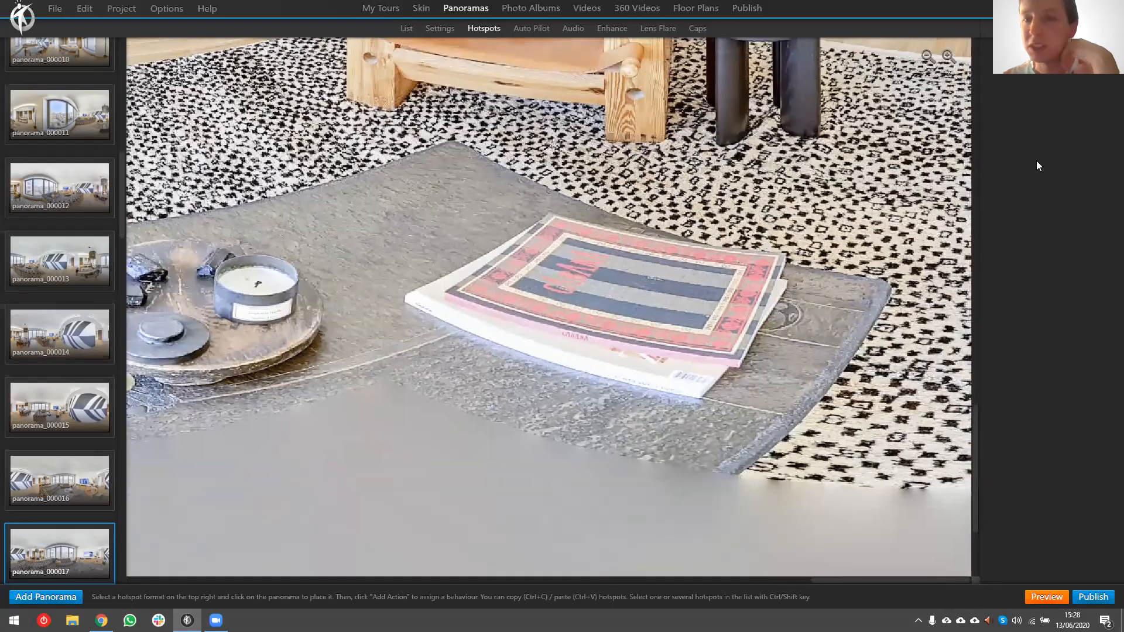
left_click(550, 212)
left_click(785, 253)
left_click(791, 284)
left_click(740, 369)
left_click(689, 403)
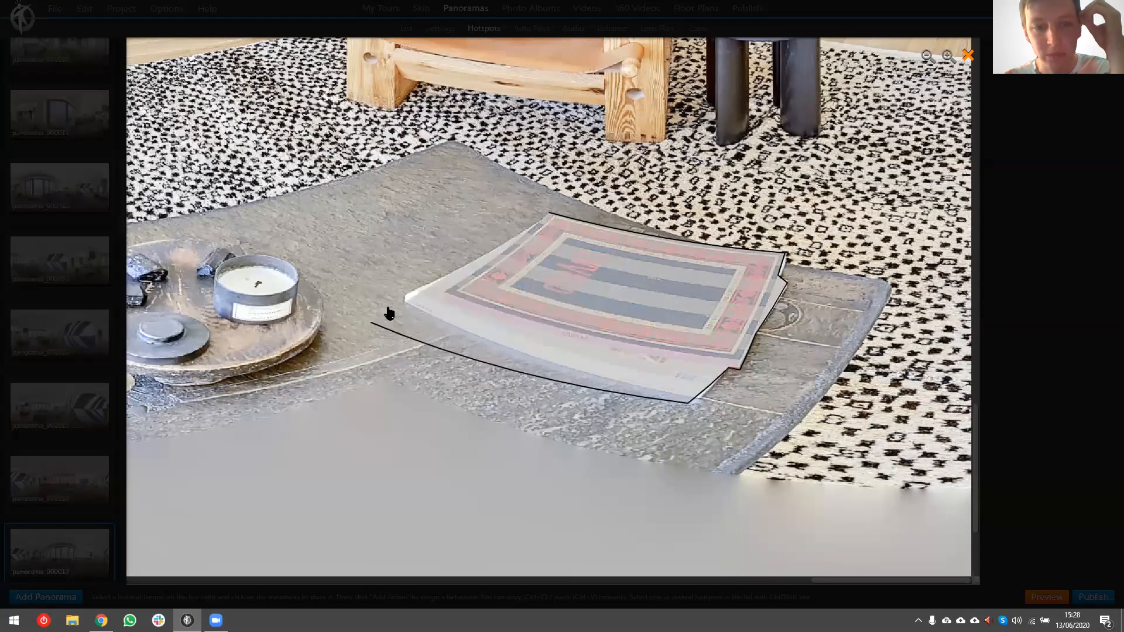
left_click(404, 297)
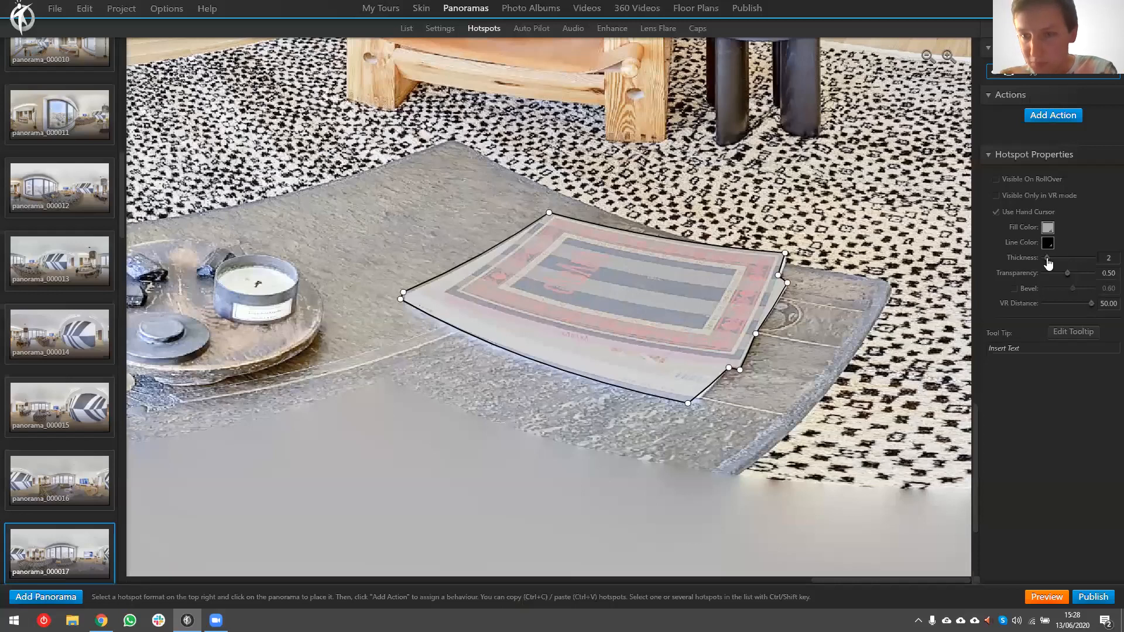
- Make the polygon hotspot invisible with line thickness 0 and transparency 0.01, and name it magazines
left_click_drag(1050, 263, 882, 268)
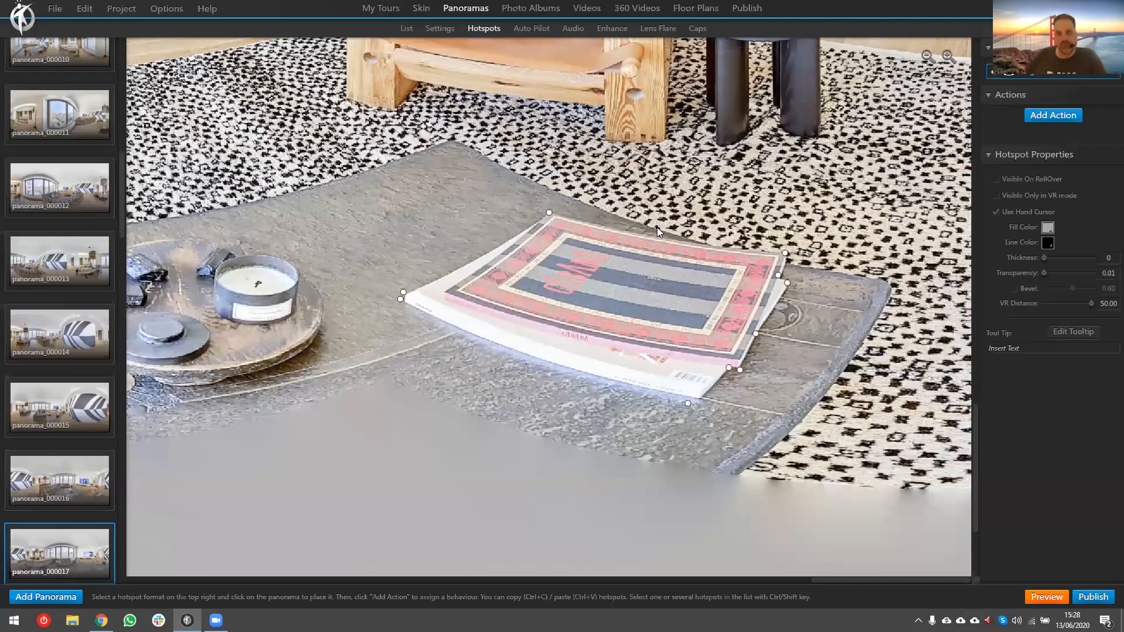
scroll(657, 227, "down", 5)
scroll(754, 290, "up", 2)
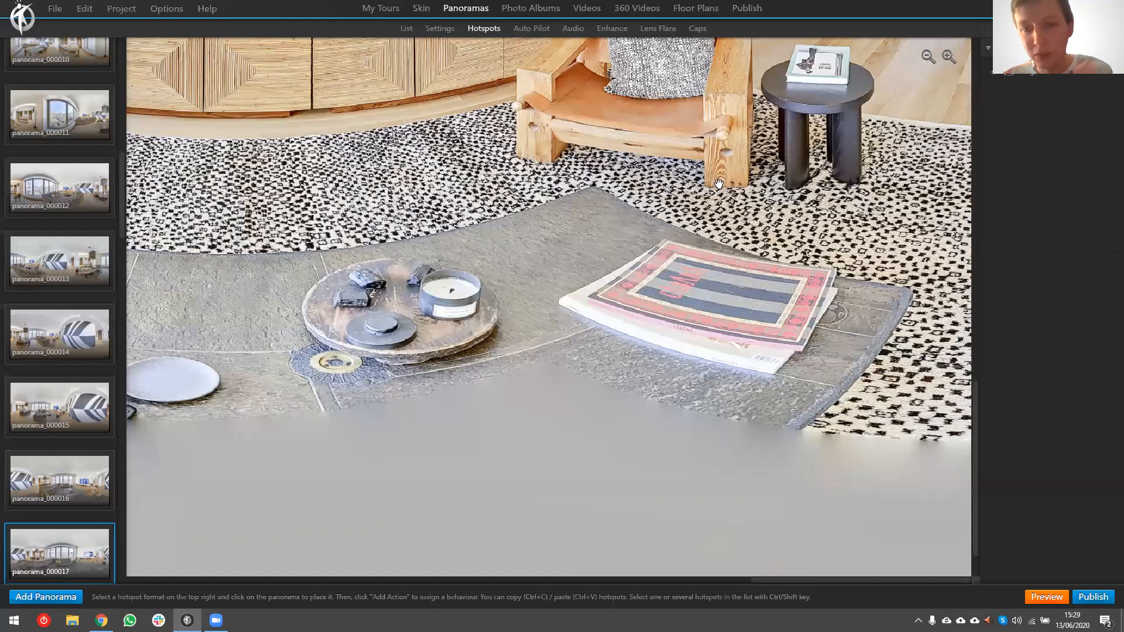
scroll(712, 258, "down", 5)
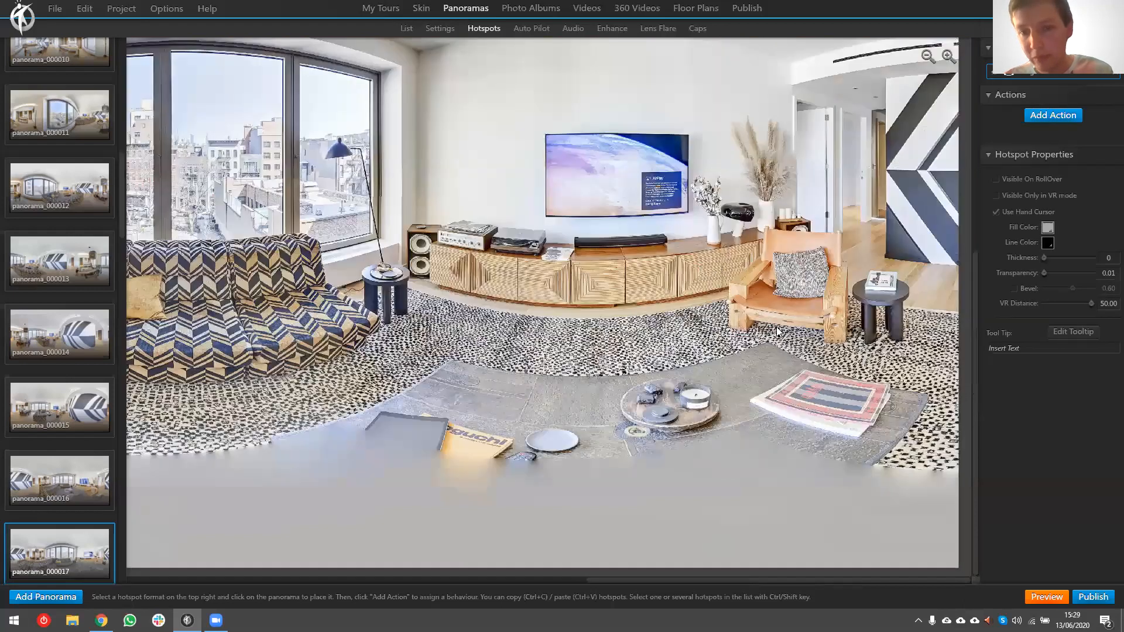
left_click_drag(855, 382, 509, 261)
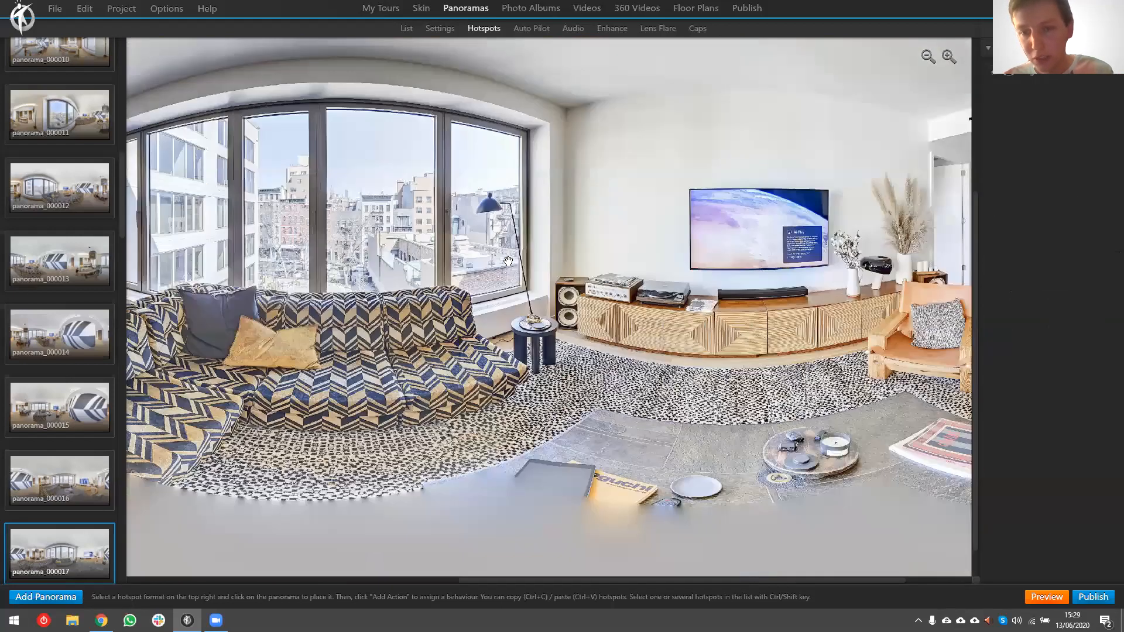
- Try to fit a copy of the magazines polygon hotspot to the TV screen with line thickness 5, and delete the copy
left_click(881, 412)
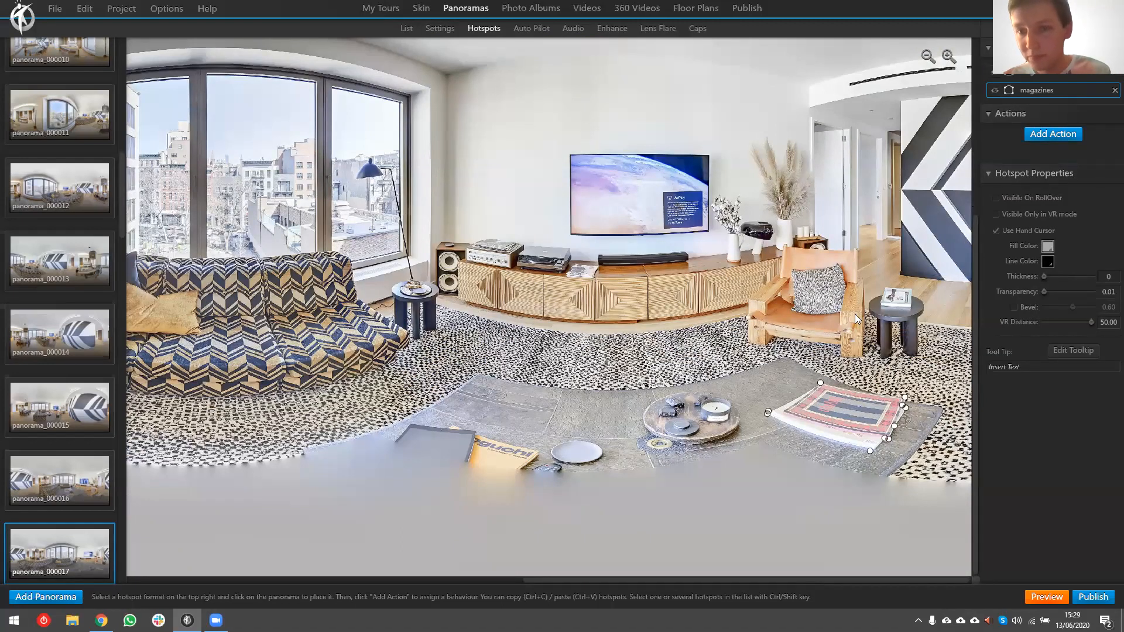
left_click(608, 188)
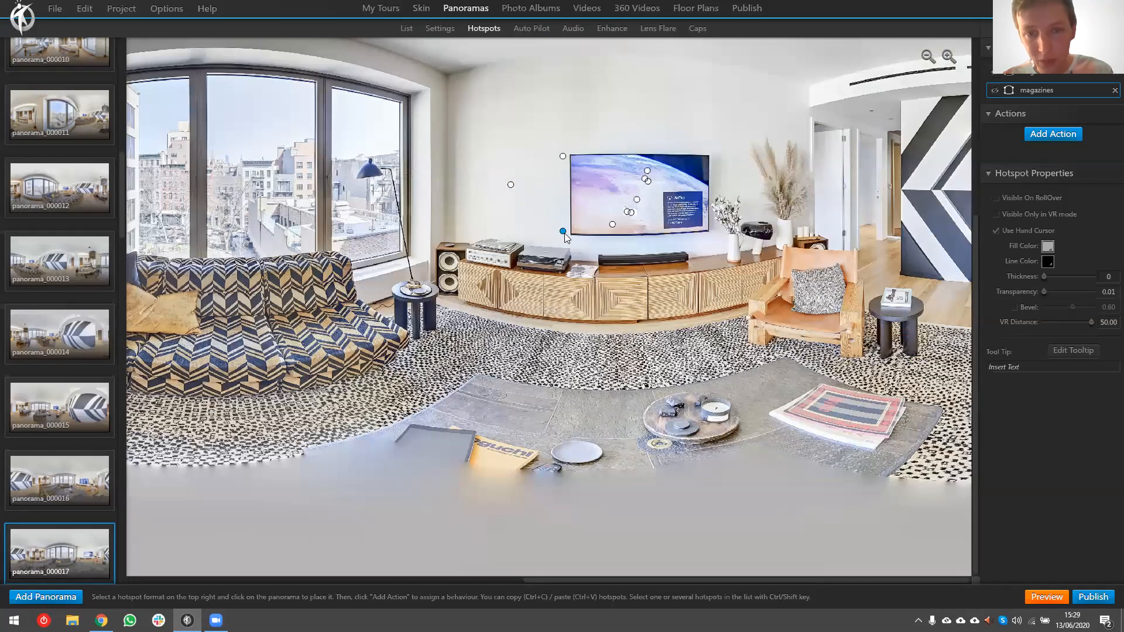
left_click_drag(512, 185, 567, 199)
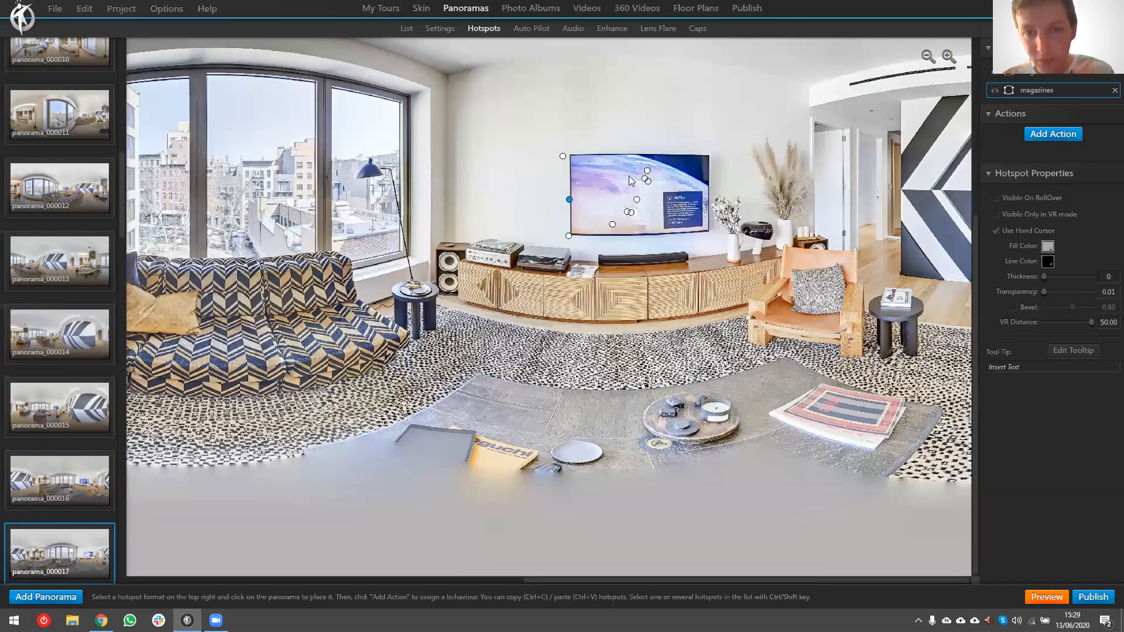
left_click(1060, 277)
left_click_drag(648, 170, 706, 226)
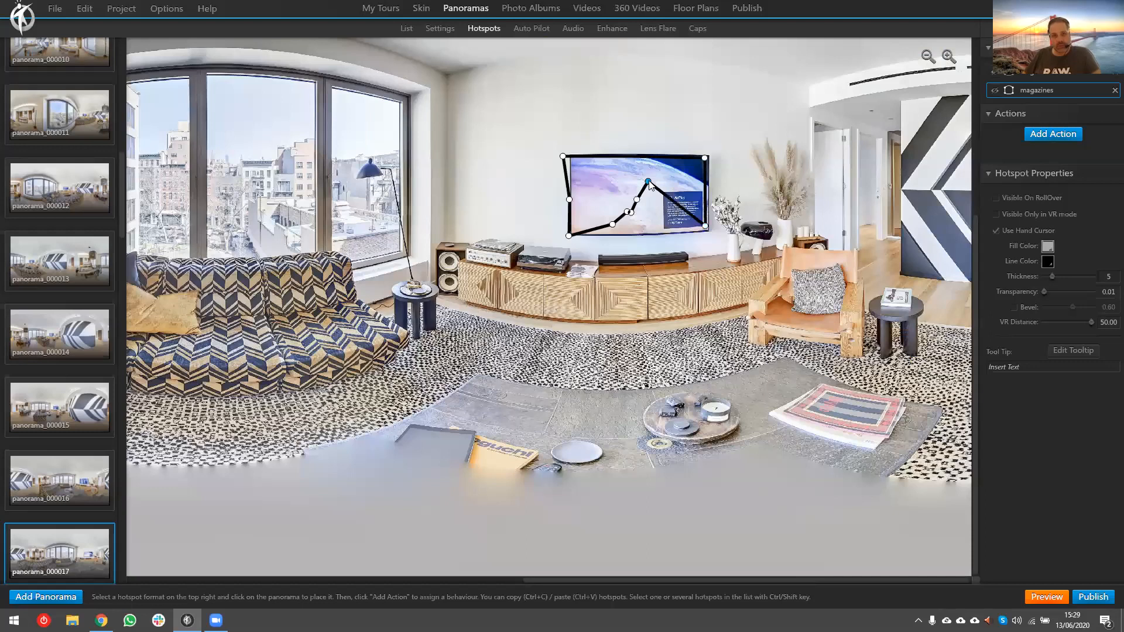
left_click_drag(673, 185, 688, 208)
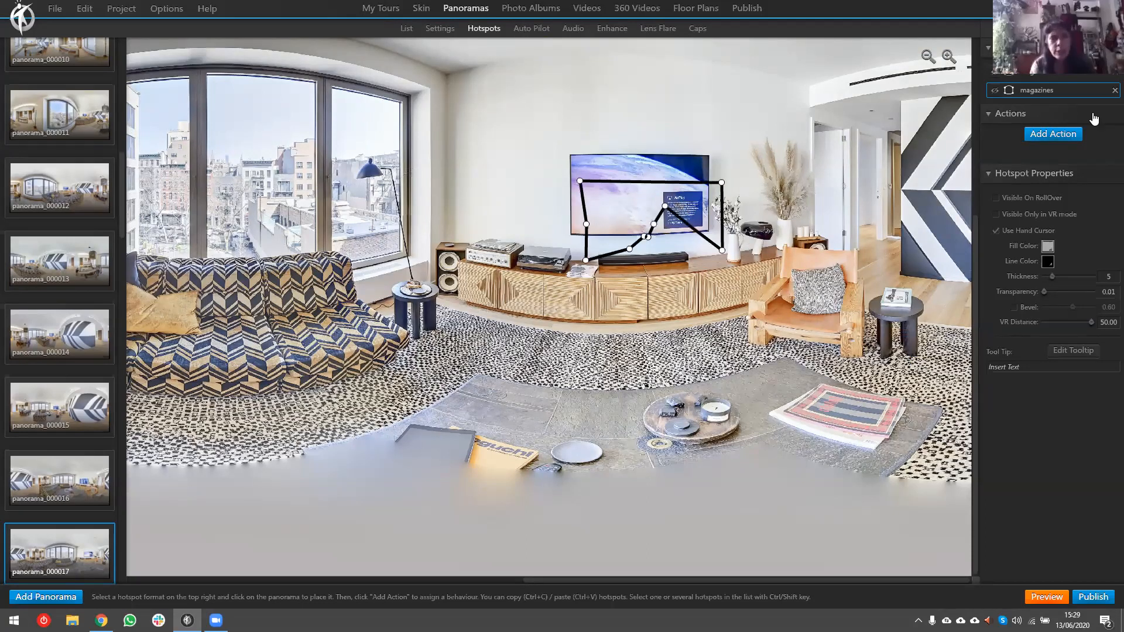
left_click(1113, 92)
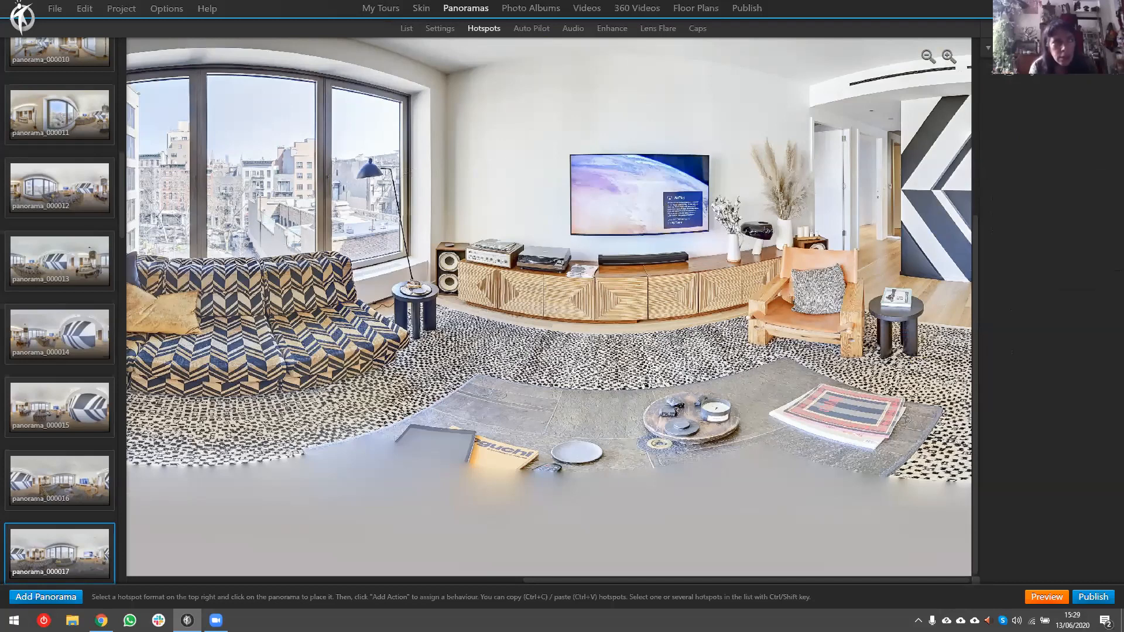
- Place an Empty_png image hotspot from the library just beside the TV and name it tv
left_click(479, 202)
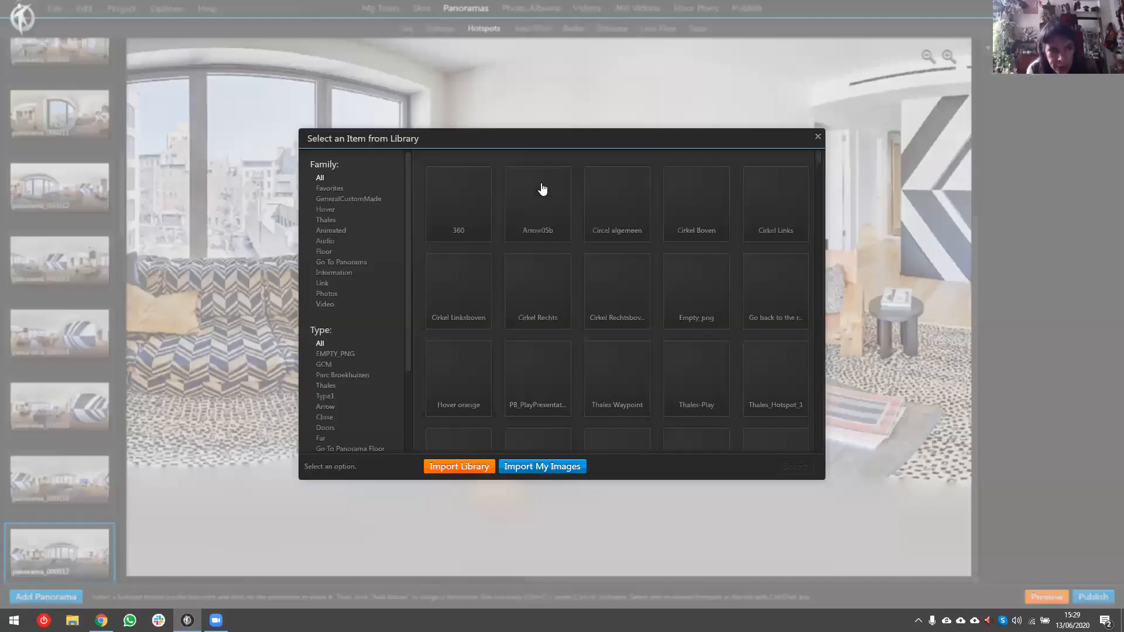
double_click(711, 296)
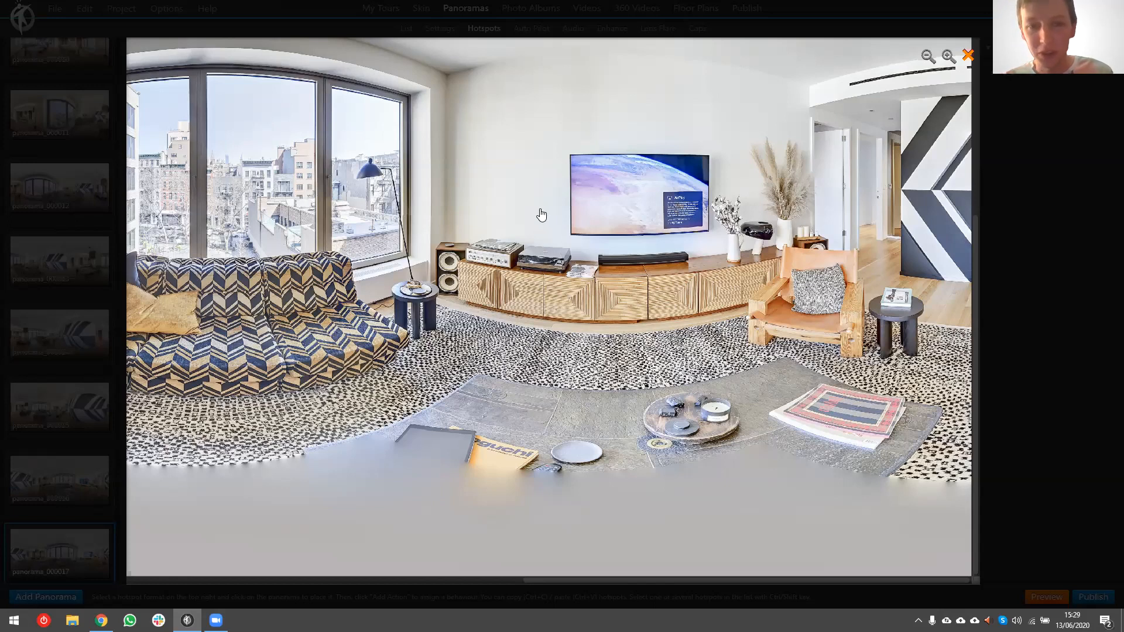
left_click(524, 189)
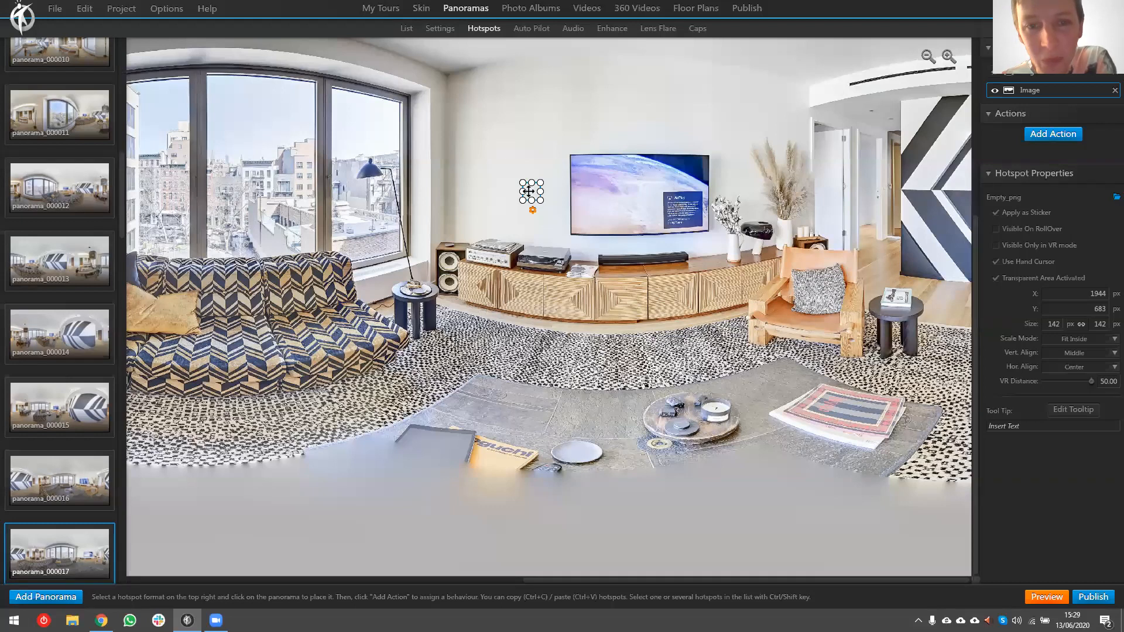
left_click_drag(551, 210, 577, 221)
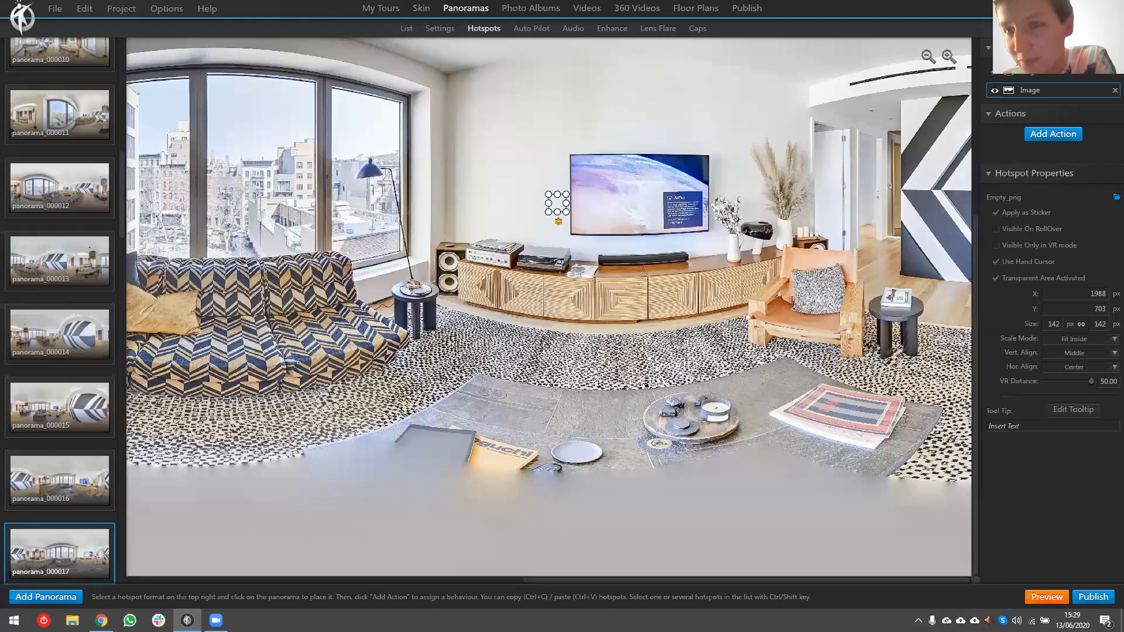
double_click(1032, 90)
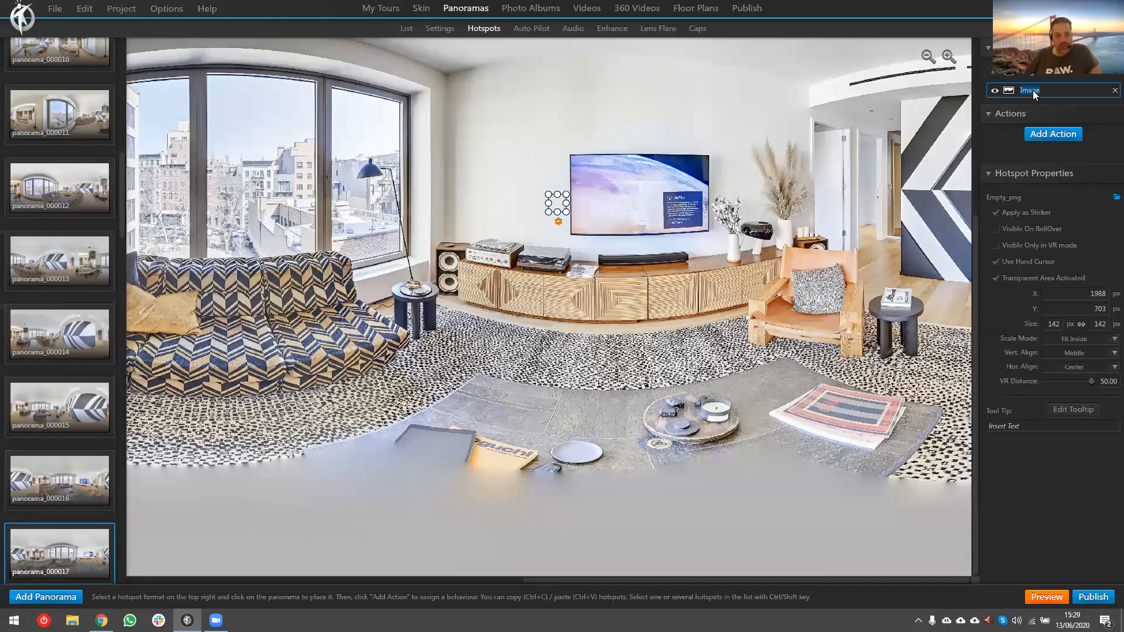
type("tv")
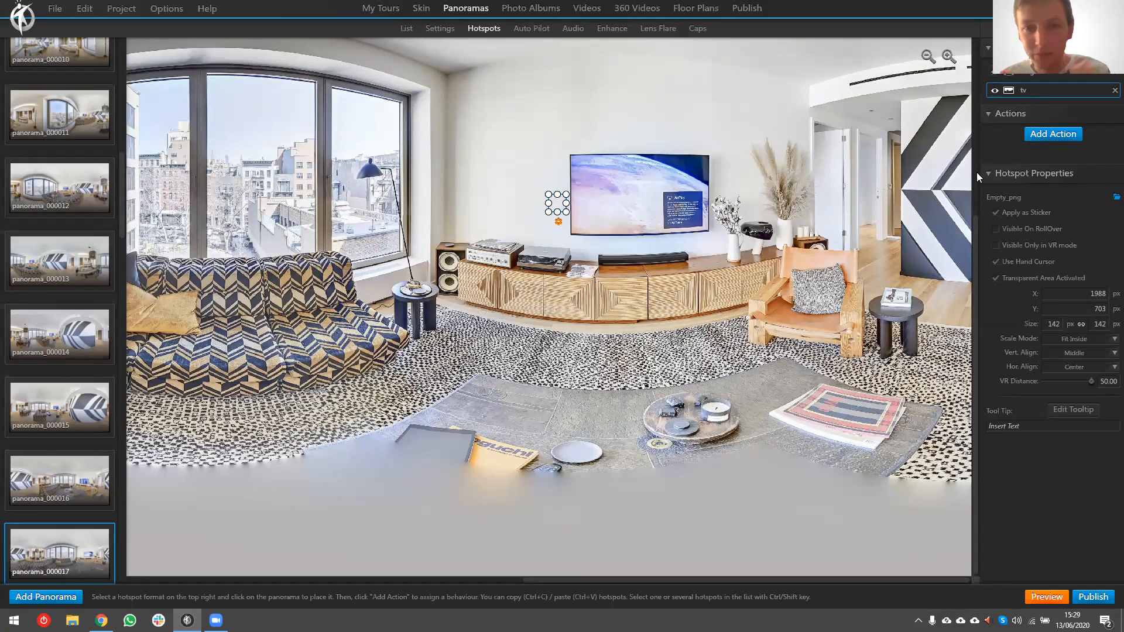
- Copy the tv hotspot onto the audio equipment on the sideboard and name the copy turntable
left_click_drag(553, 199, 493, 251)
key("ctrl+c")
key("ctrl+v")
type("turntable")
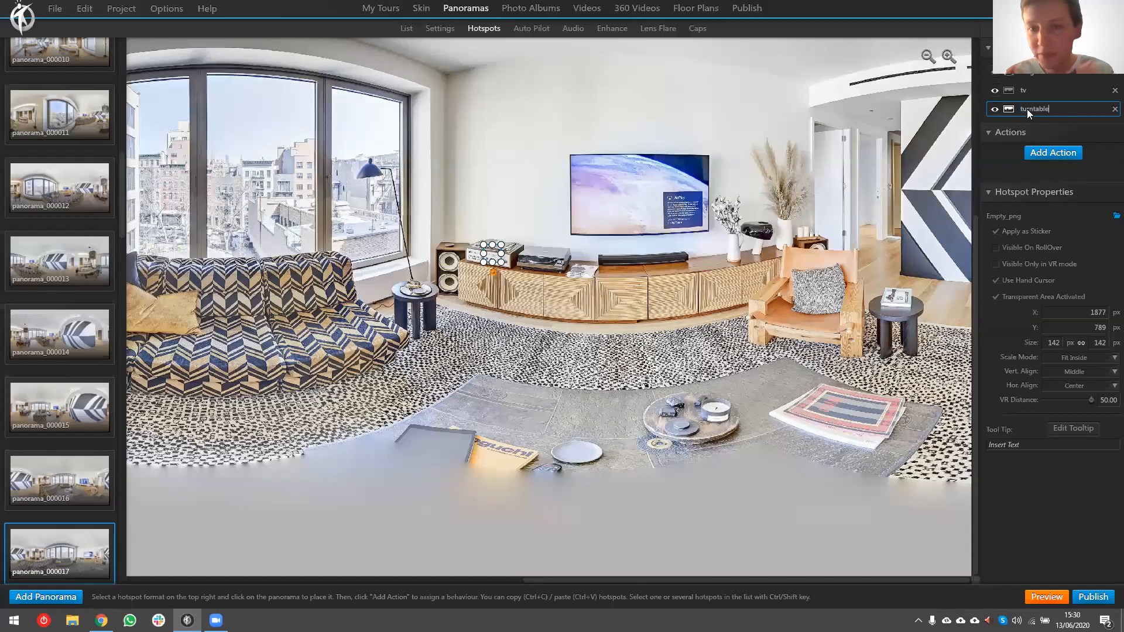
key("Return")
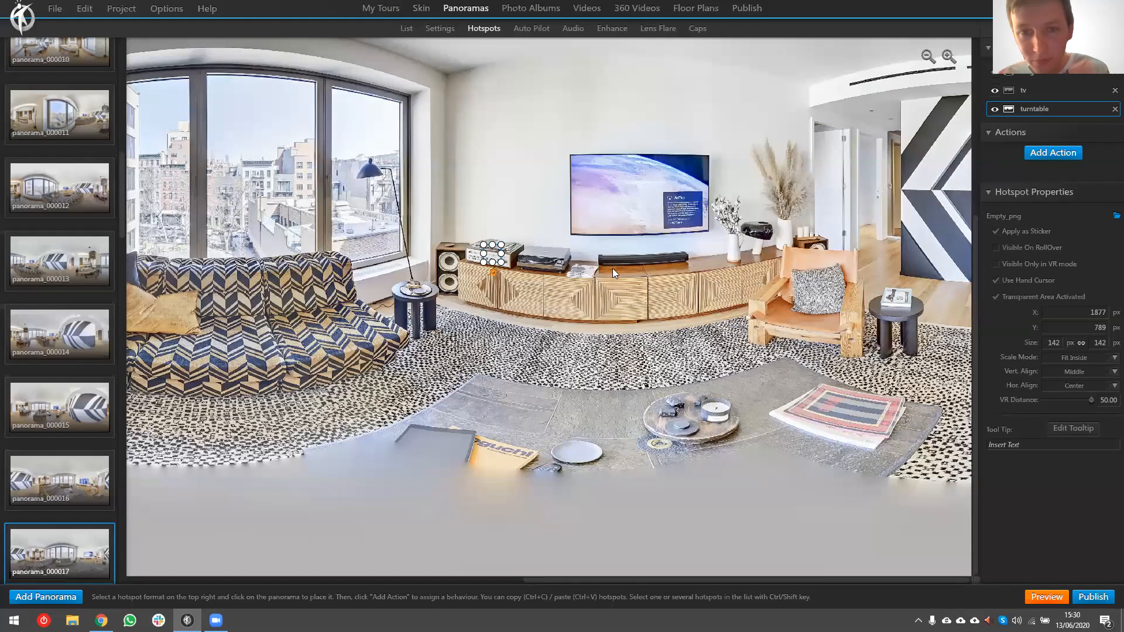
- Paste another copy of the hotspot and place it over the distant skyline seen through the window
key("ctrl+v")
left_click_drag(489, 258, 195, 165)
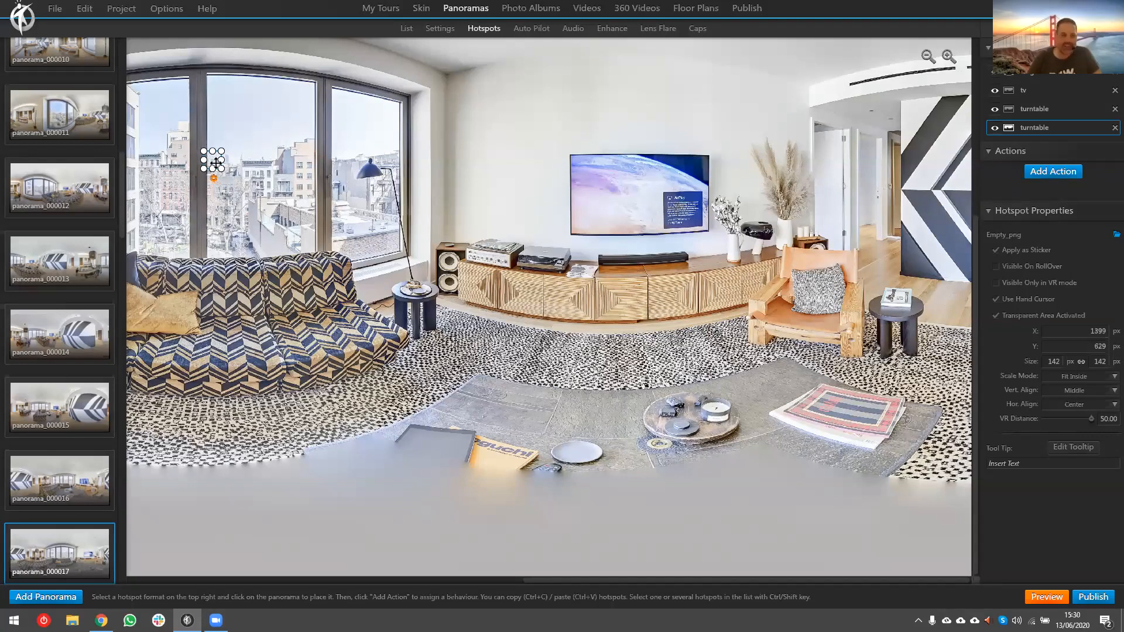
scroll(483, 253, "up", 3)
left_click_drag(482, 253, 360, 238)
left_click(356, 229)
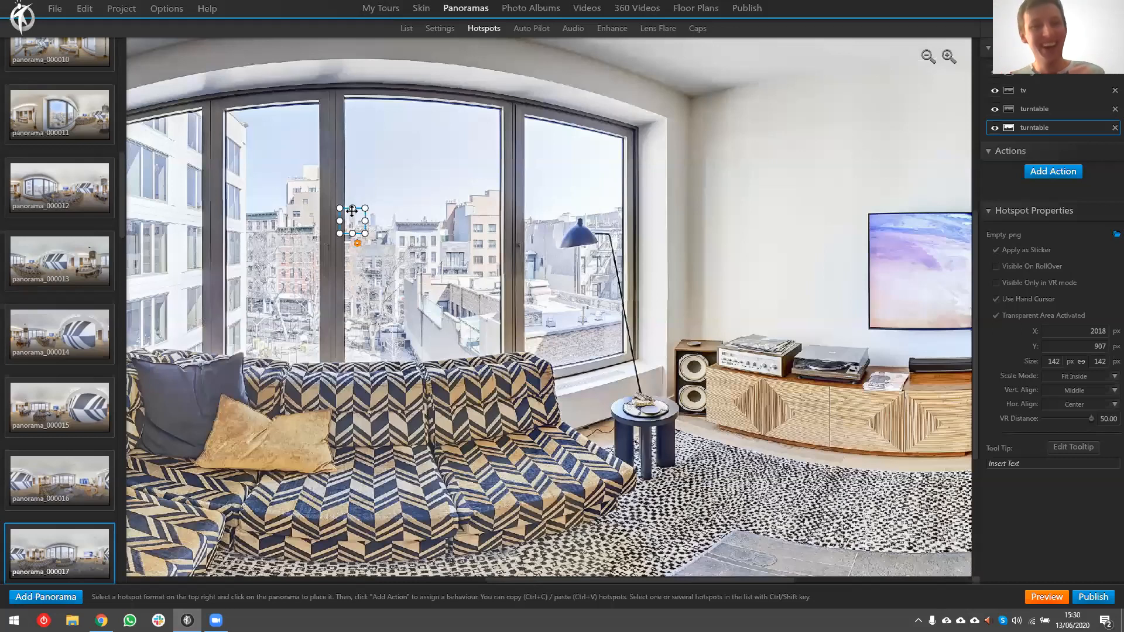
scroll(353, 228, "up", 1)
left_click(296, 192)
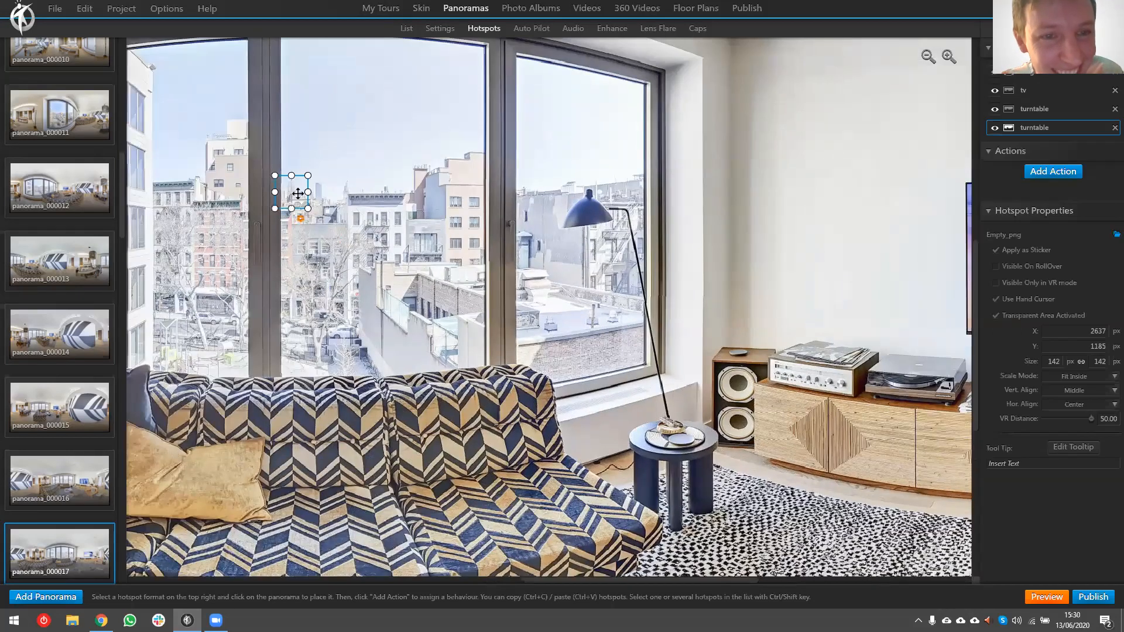
mouse_move(296, 192)
left_mouse_down()
mouse_move(299, 174)
mouse_move(293, 183)
left_mouse_up()
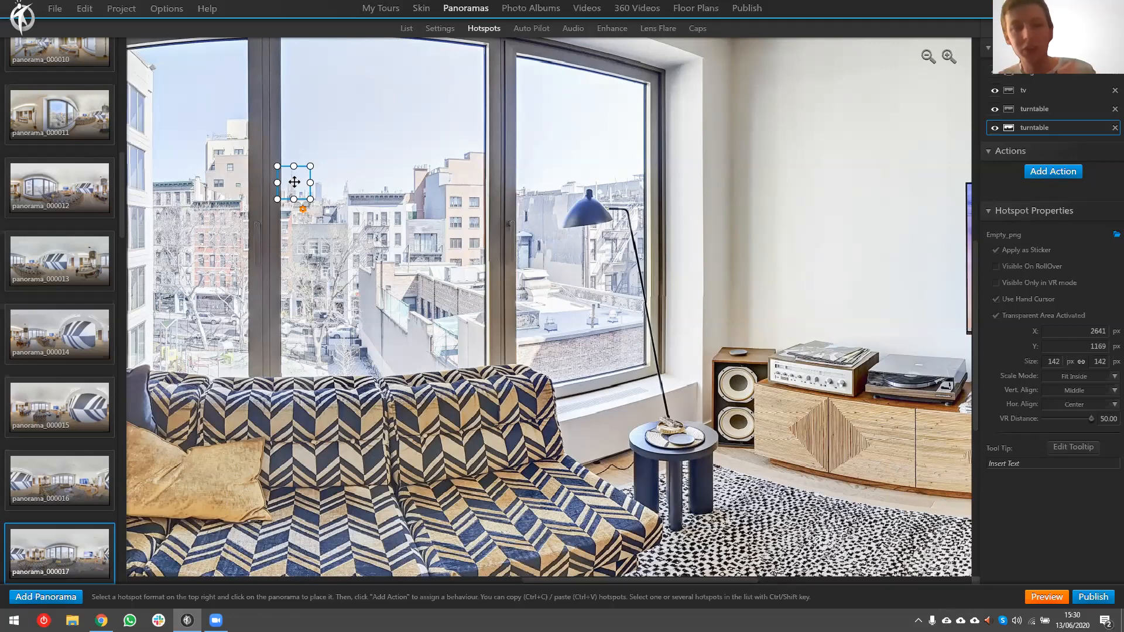
- Select the hotspot over the distant skyline and rename it empirebuilding
left_click(325, 179)
left_click(296, 179)
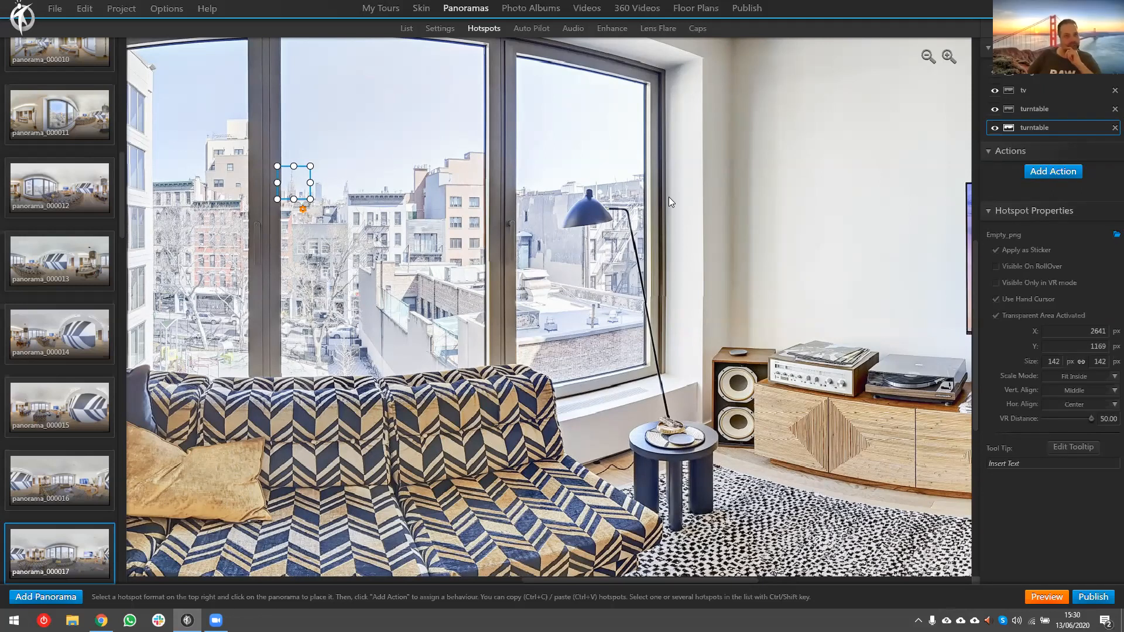
left_click(455, 170)
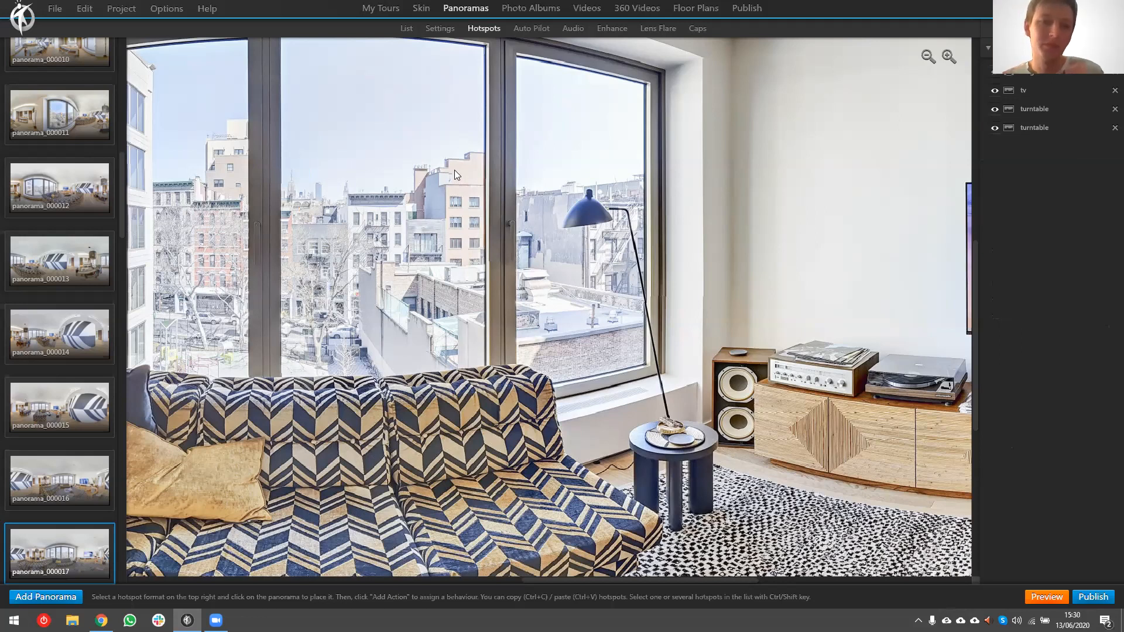
left_click(294, 182)
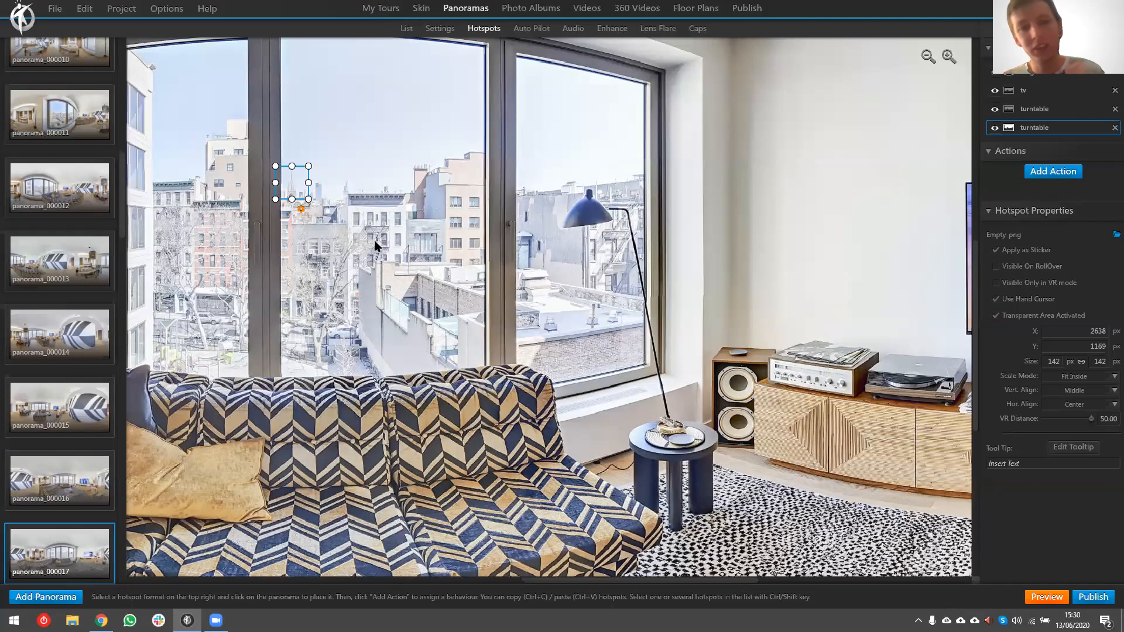
double_click(1038, 126)
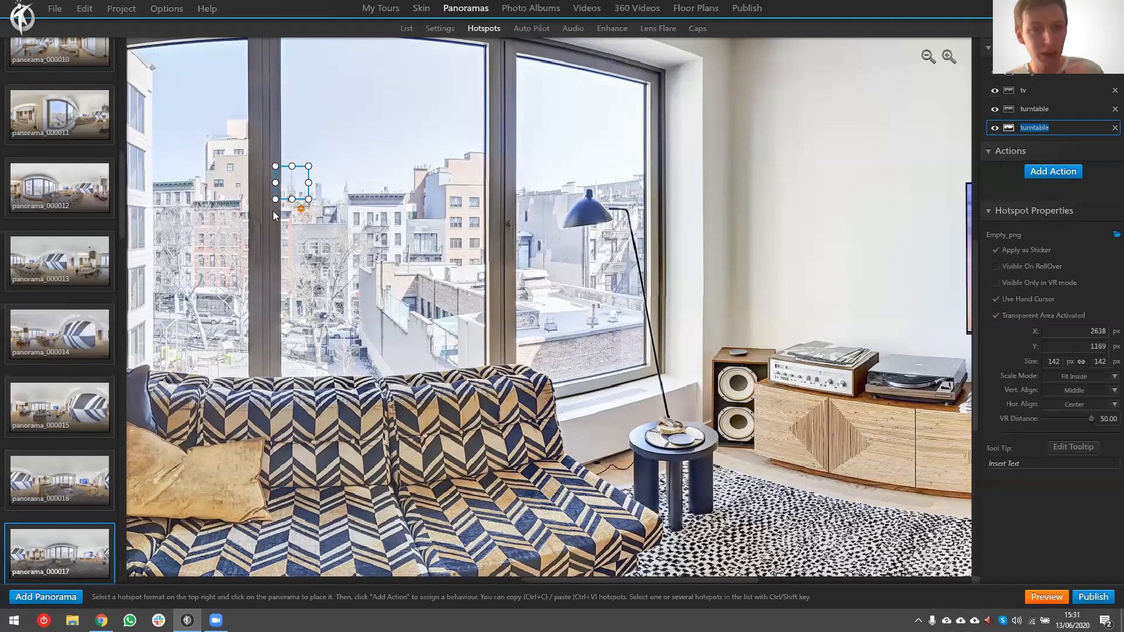
type("empirebuilding")
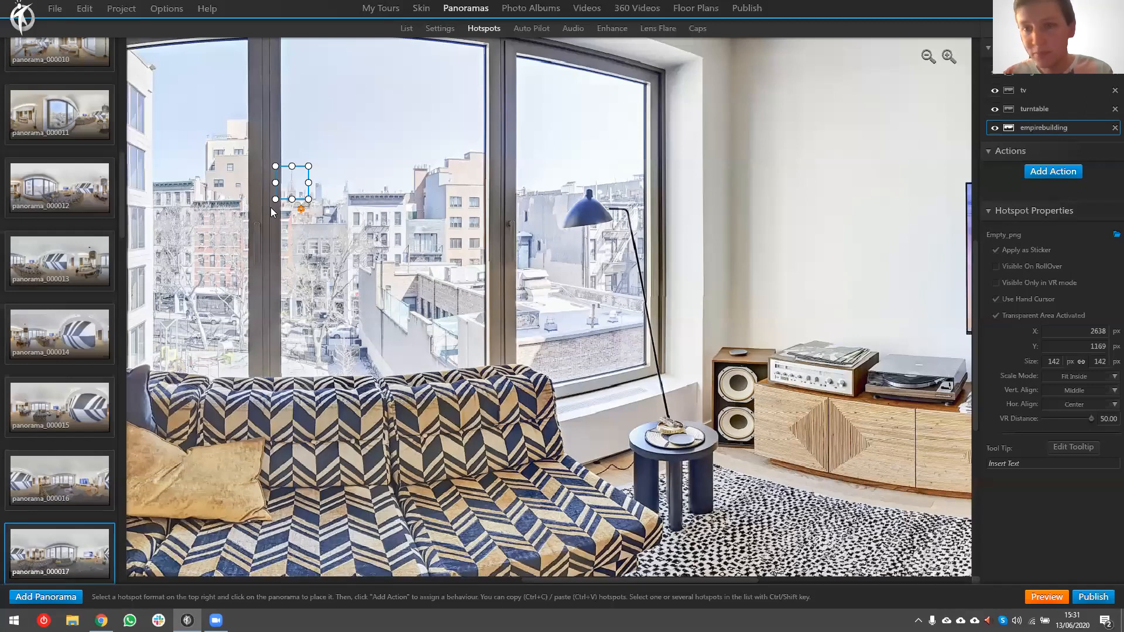
left_click(351, 152)
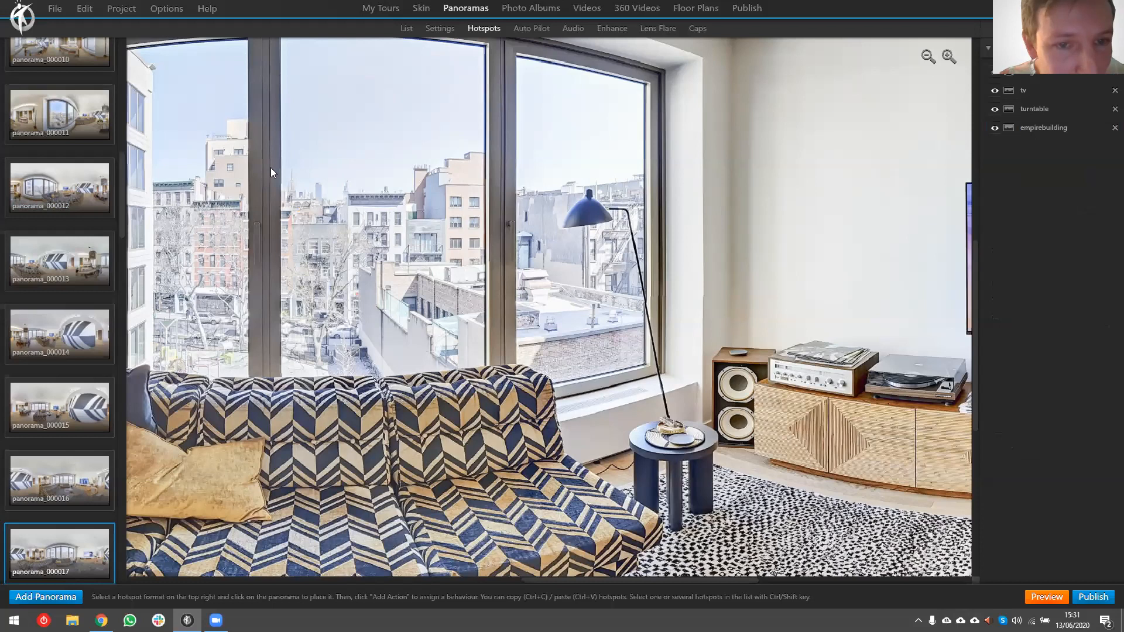
- Examine the placement of the empirebuilding hotspot against the distant buildings outside the window
scroll(272, 165, "up", 2)
left_click(239, 154)
left_click(286, 163)
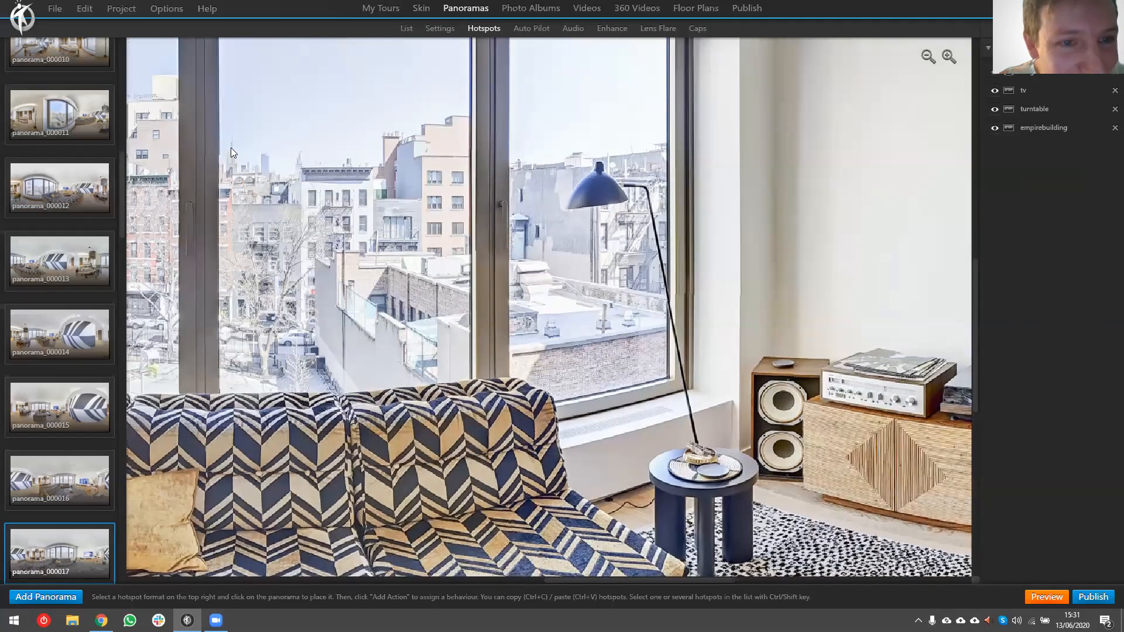
scroll(231, 147, "up", 2)
left_click_drag(176, 148, 357, 238)
left_click(356, 234)
left_click(409, 226)
left_click(351, 229)
scroll(340, 229, "down", 3)
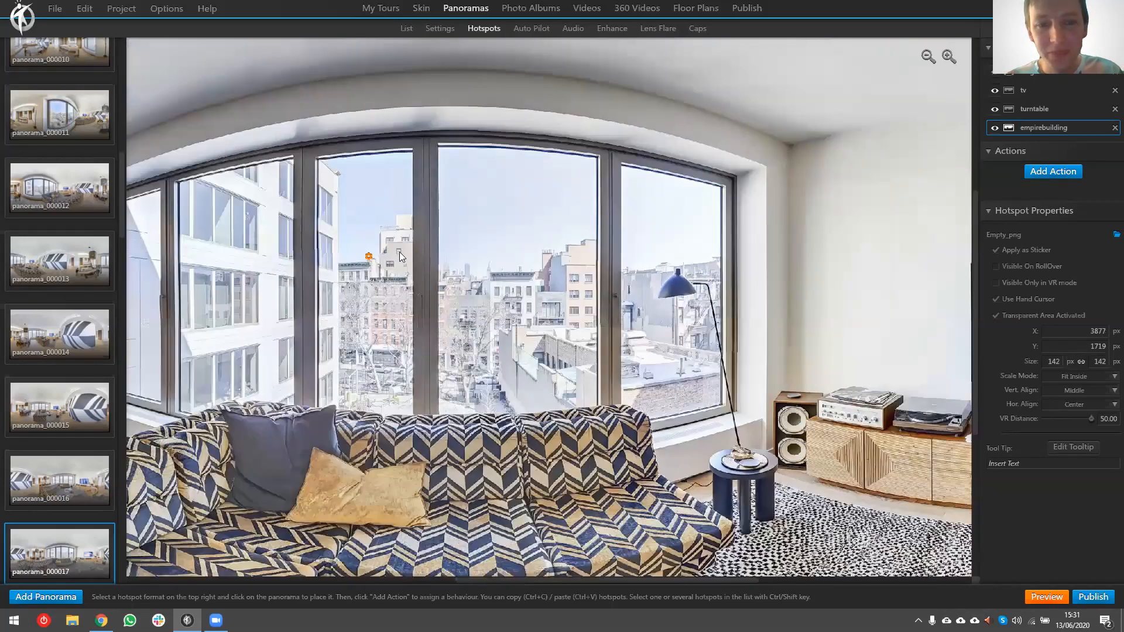
- Examine the distant skyline outside the window of panorama_000017 in the hotspot editor and in the panorama settings preview
left_click(405, 155)
scroll(405, 153, "up", 3)
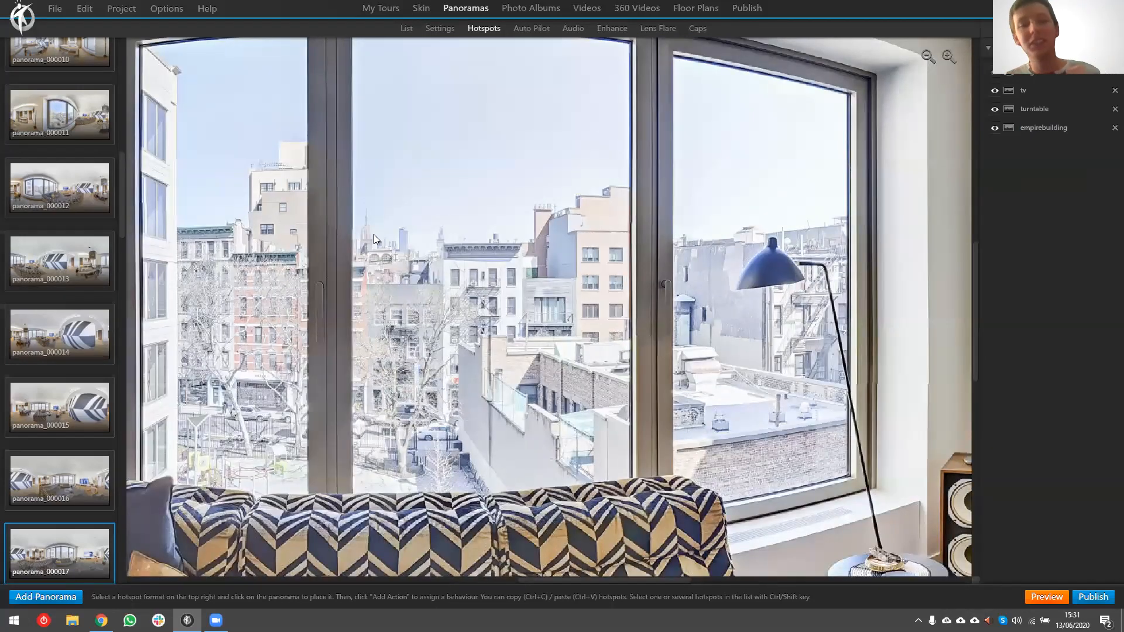
scroll(394, 196, "down", 5)
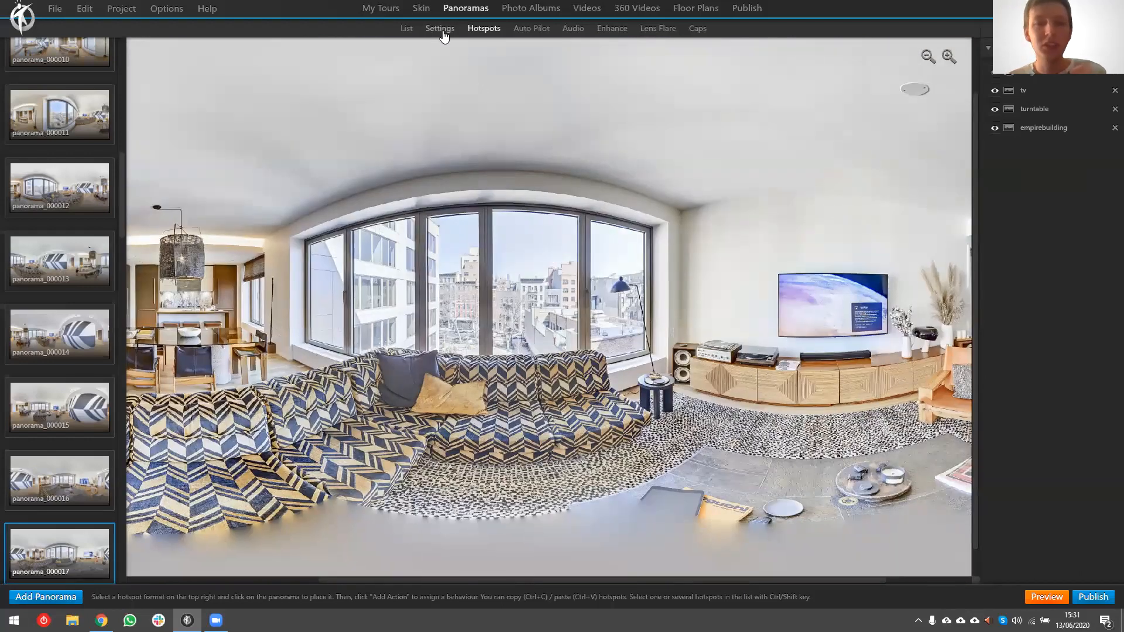
left_click(440, 29)
left_click_drag(500, 243, 505, 316)
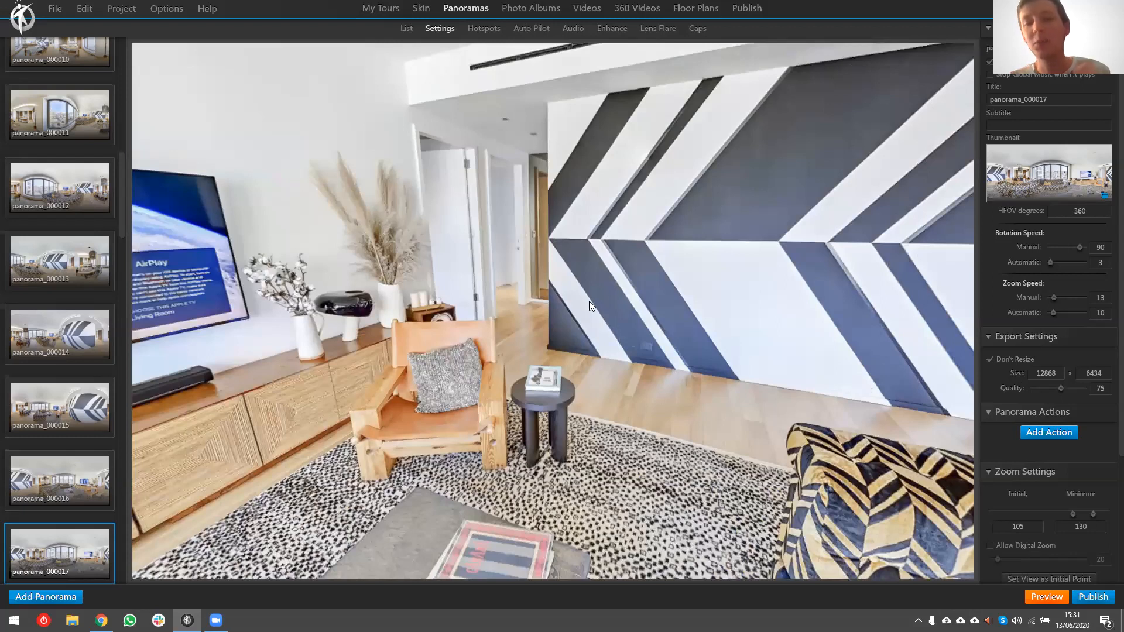
left_click_drag(588, 277, 572, 297)
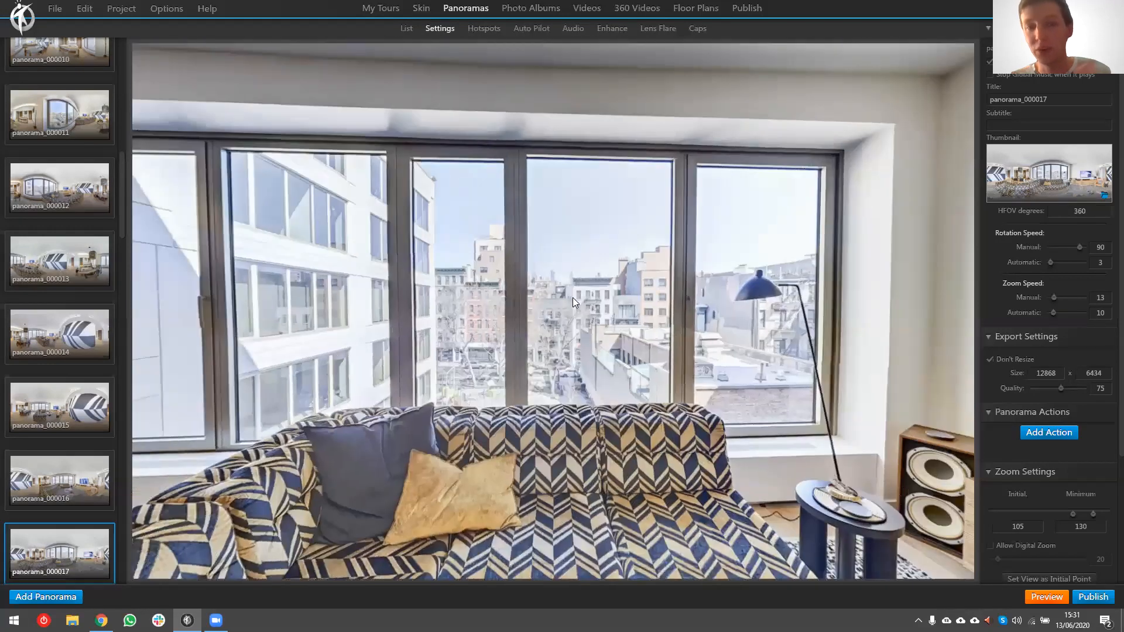
scroll(557, 273, "up", 8)
scroll(505, 208, "down", 5)
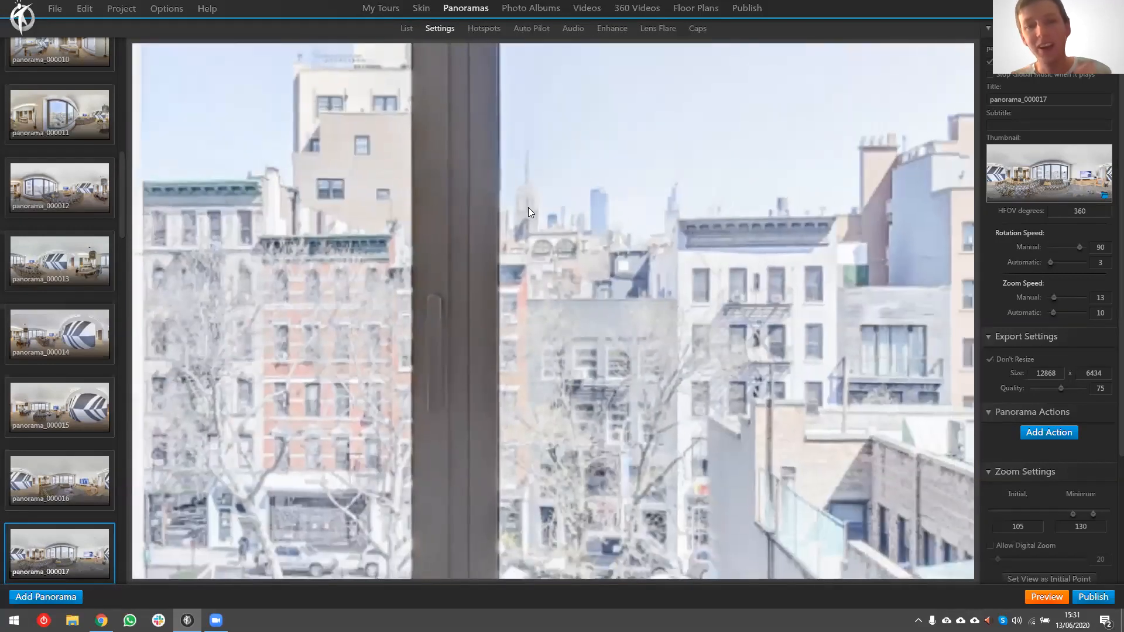
left_click_drag(522, 200, 547, 336)
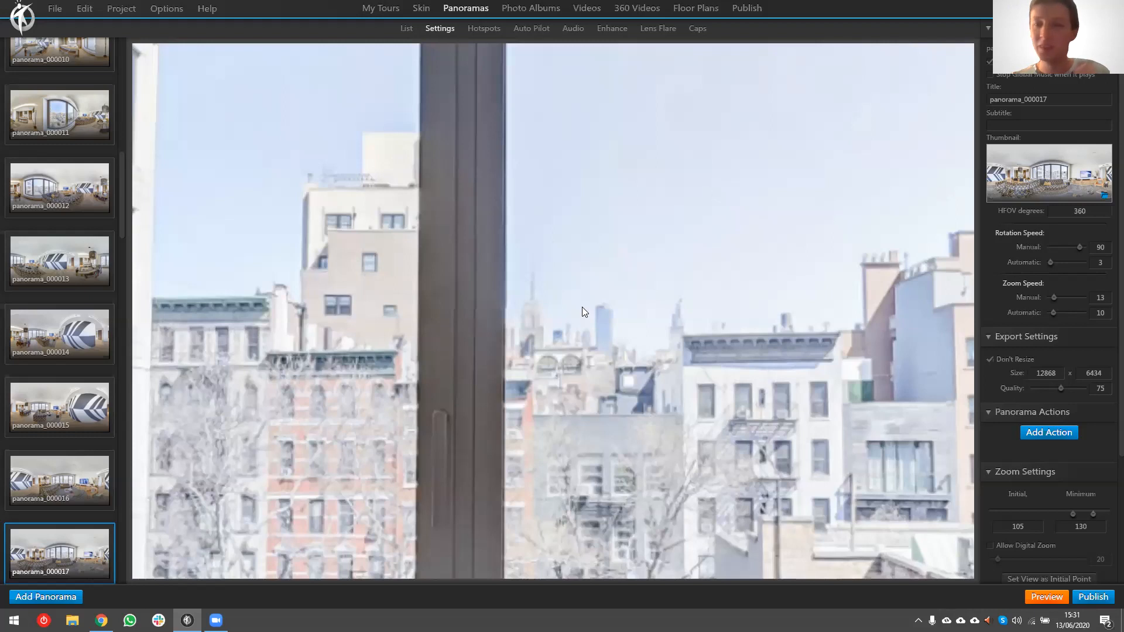
scroll(582, 310, "down", 5)
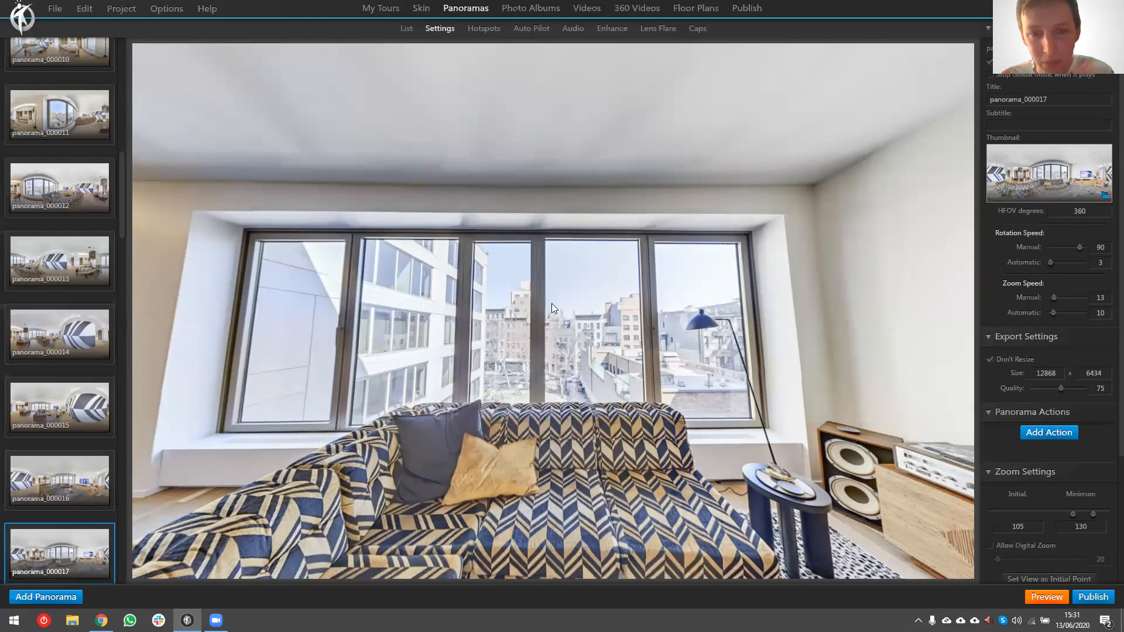
- Review the tv, turntable and empirebuilding entries in the hotspot list of panorama_000017
left_click(489, 30)
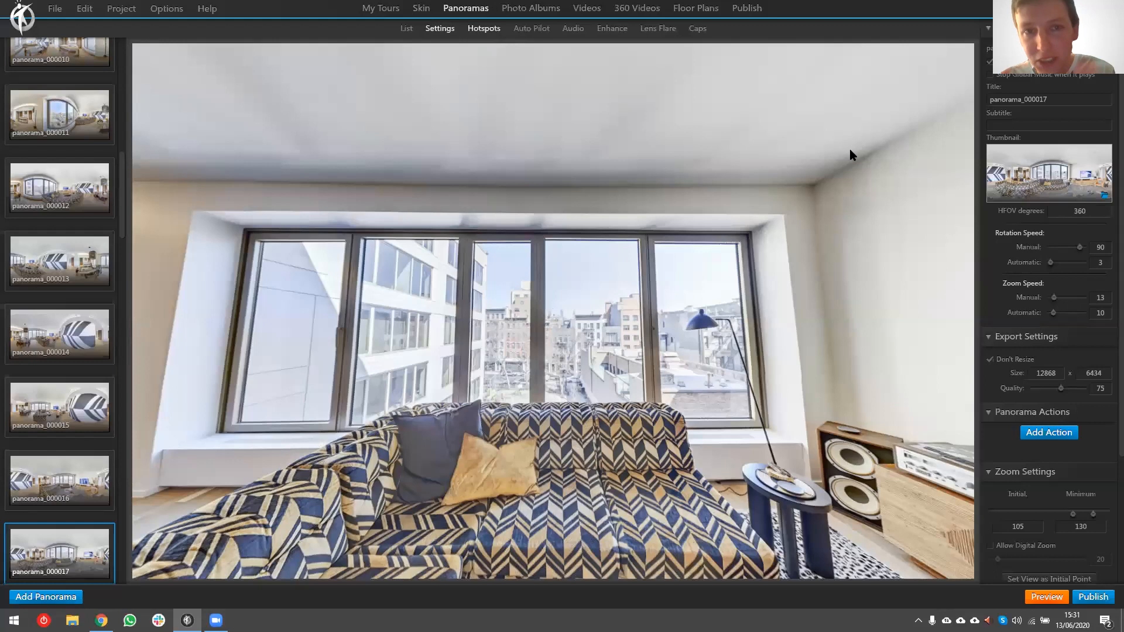
left_click(1056, 127)
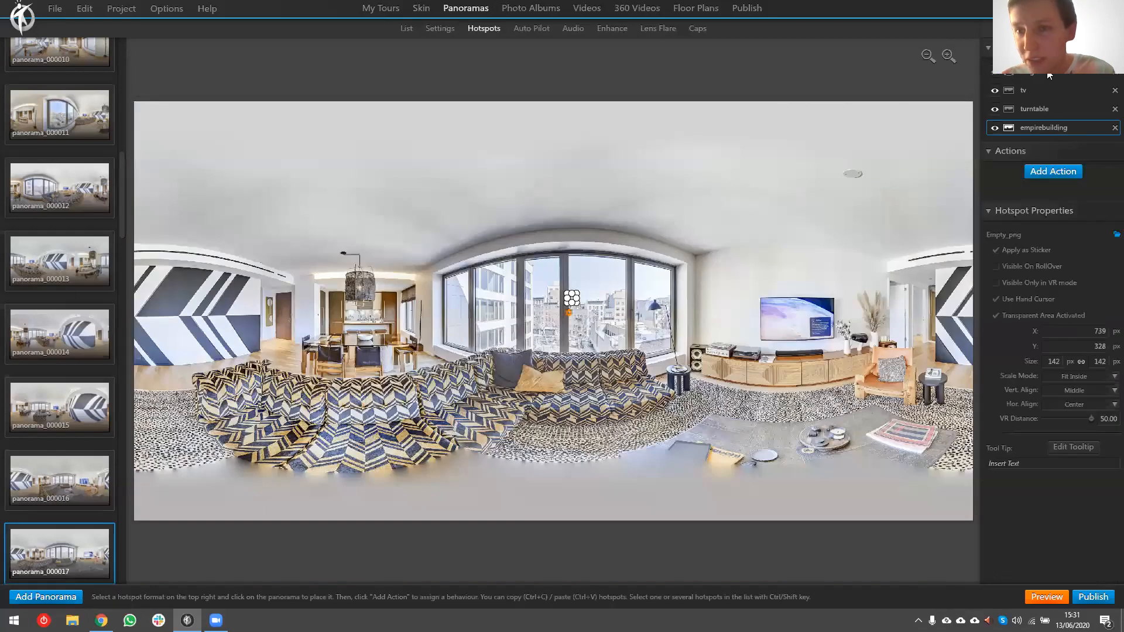
left_click(1048, 90)
left_click(1048, 110)
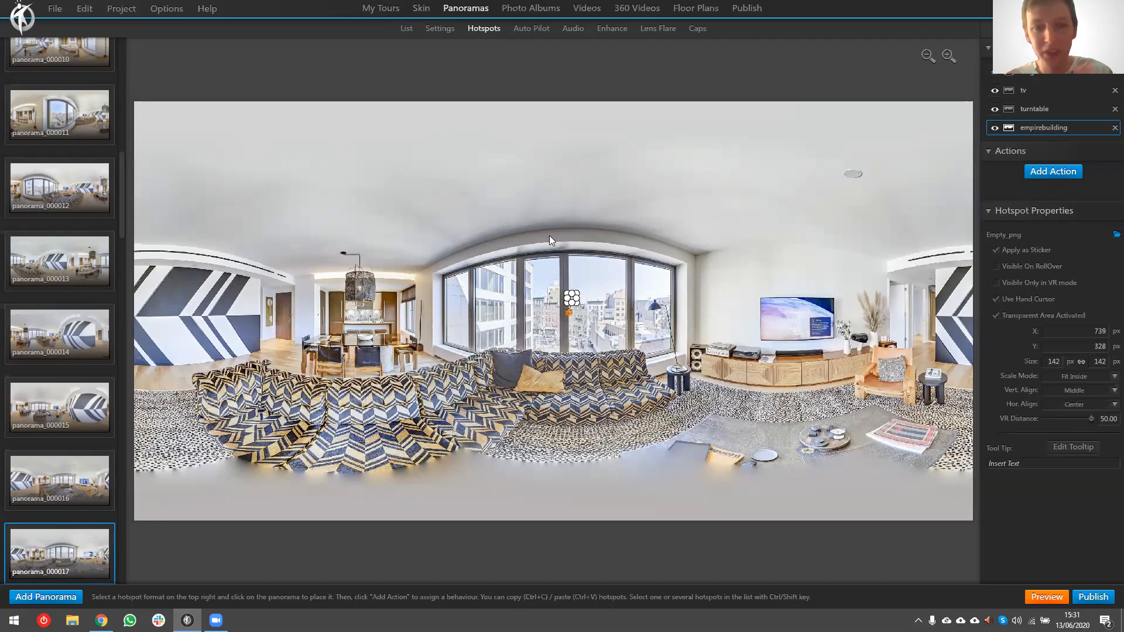
left_click(588, 315)
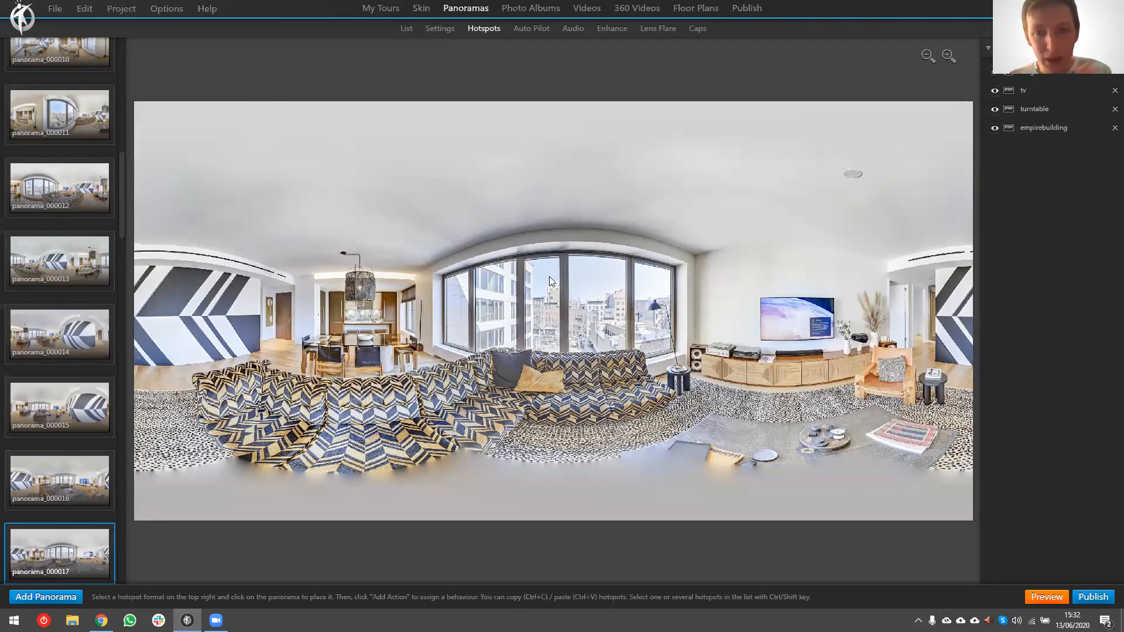
- Open panorama_000017 from the list of all panoramas and launch a browser preview of it
left_click(420, 12)
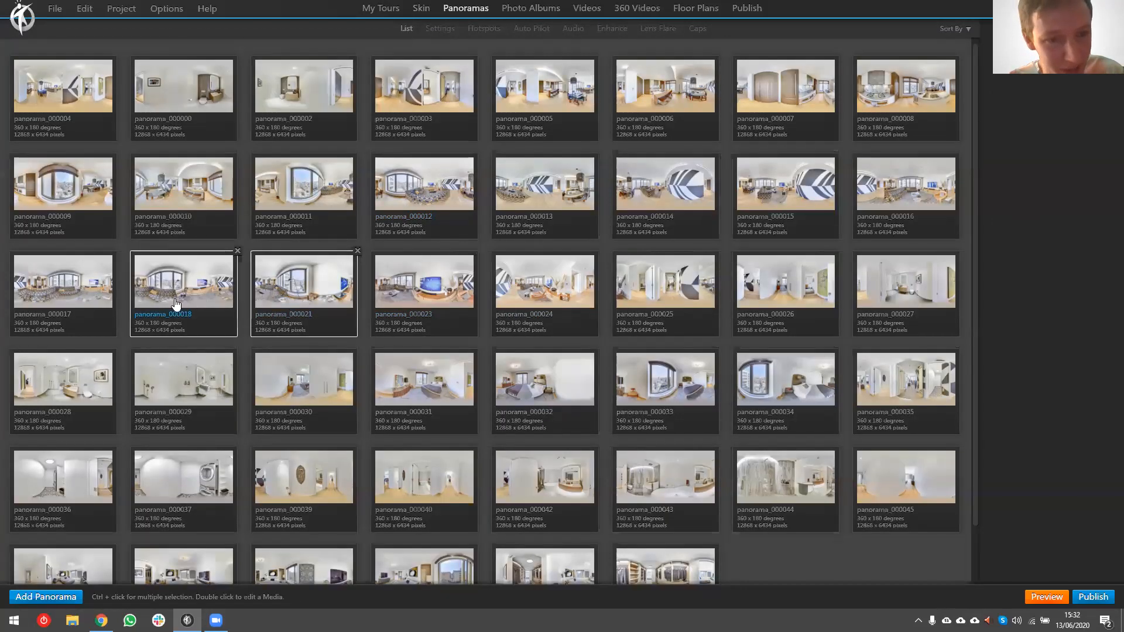
left_click(79, 290)
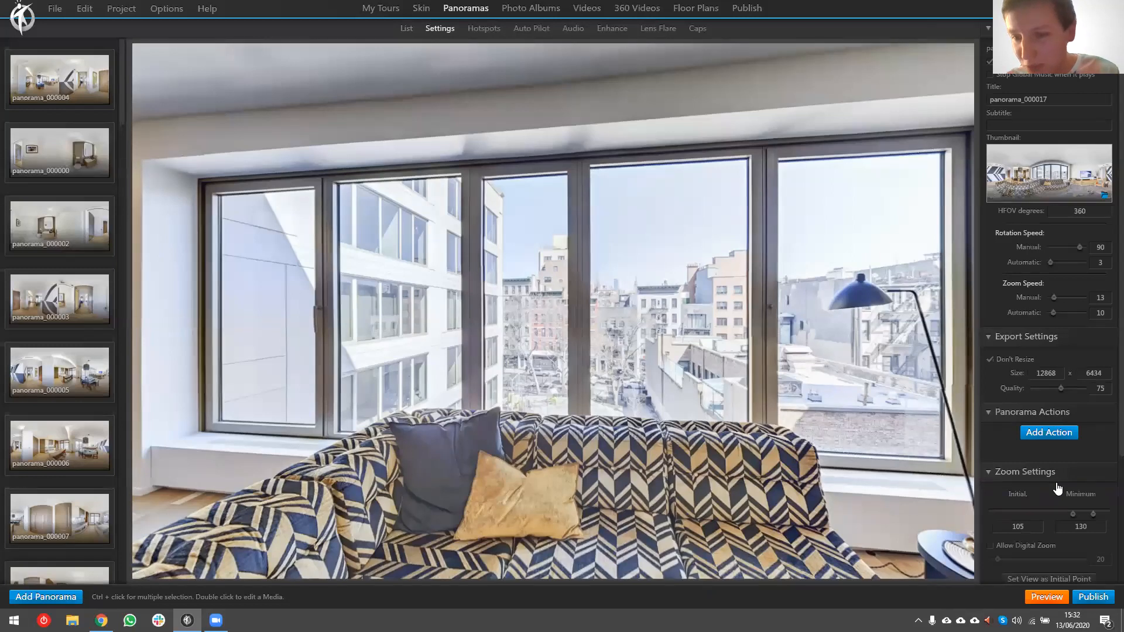
left_click(1048, 596)
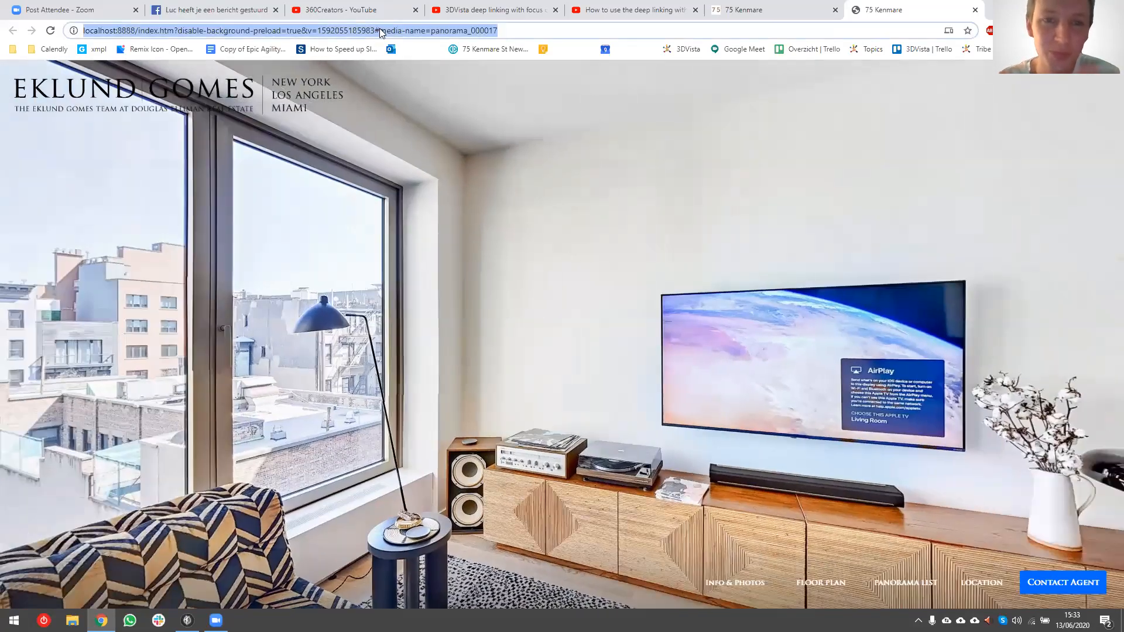
- Close the Facebook tab and examine the preview URL's parameters, including the # in front of media-name
key("shift+Right")
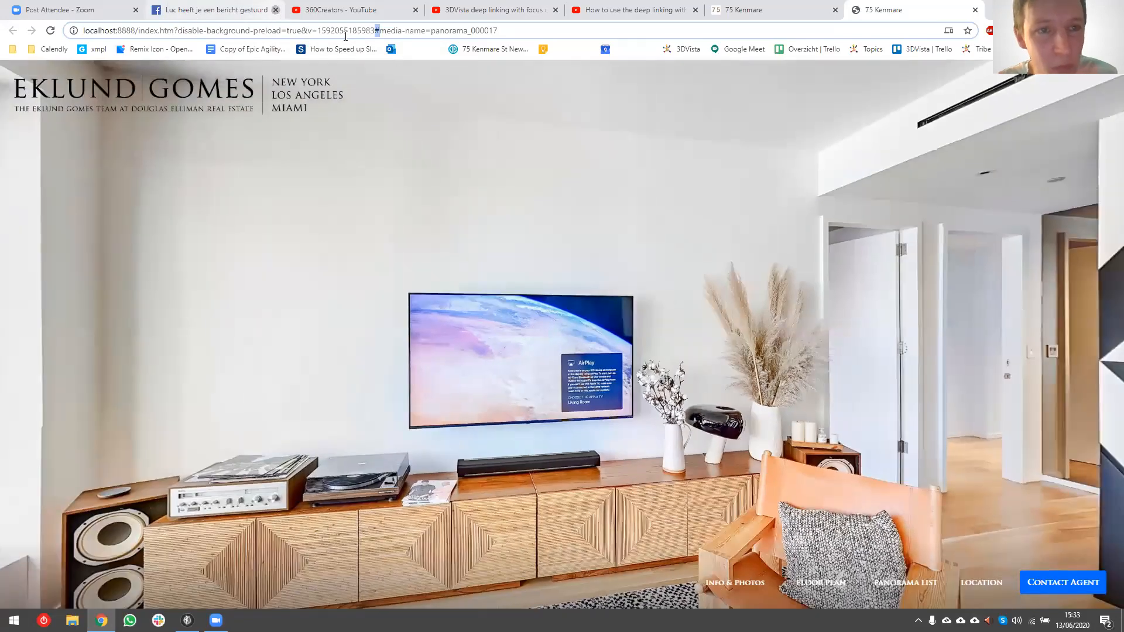
left_click(276, 10)
left_click(110, 30)
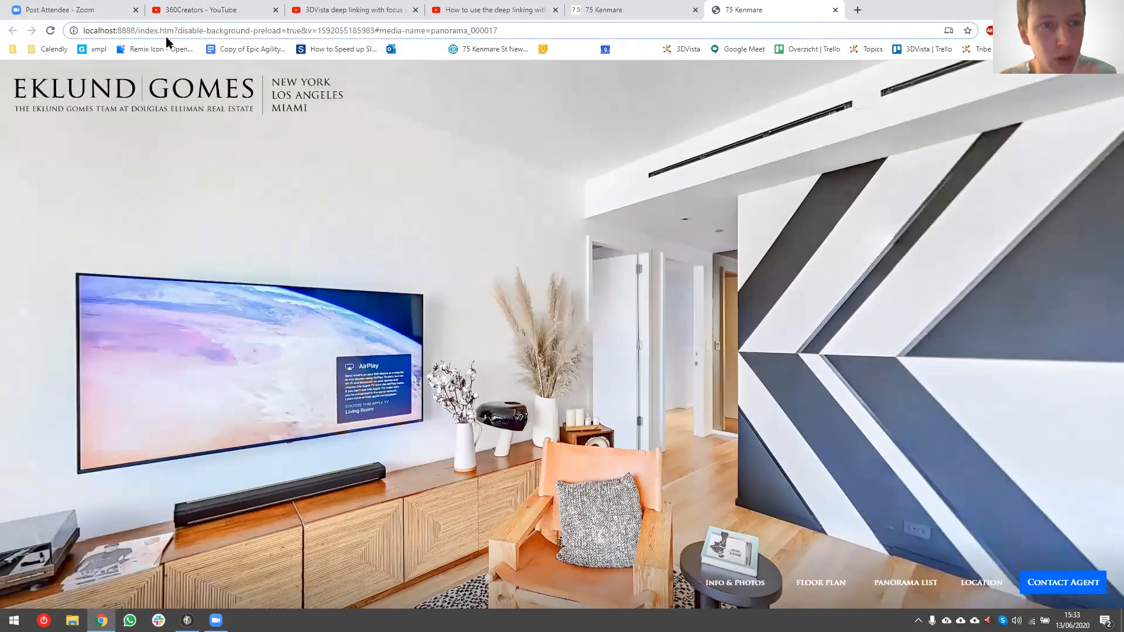
double_click(168, 30)
left_click_drag(194, 31, 323, 36)
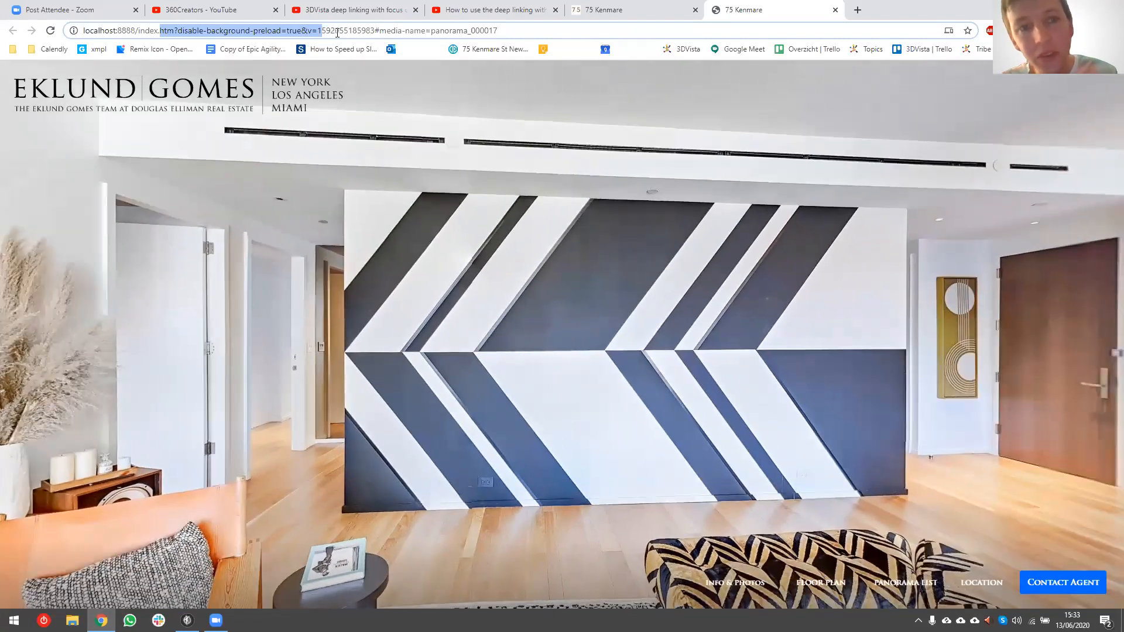
left_click(335, 31)
left_click_drag(251, 32, 302, 33)
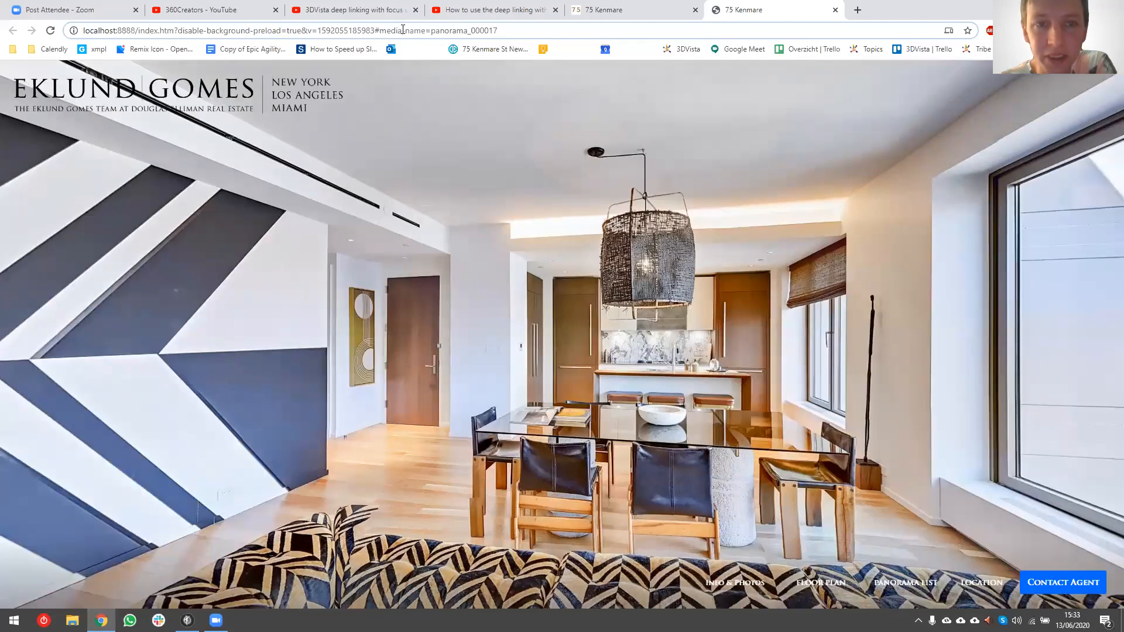
left_click_drag(366, 30, 358, 30)
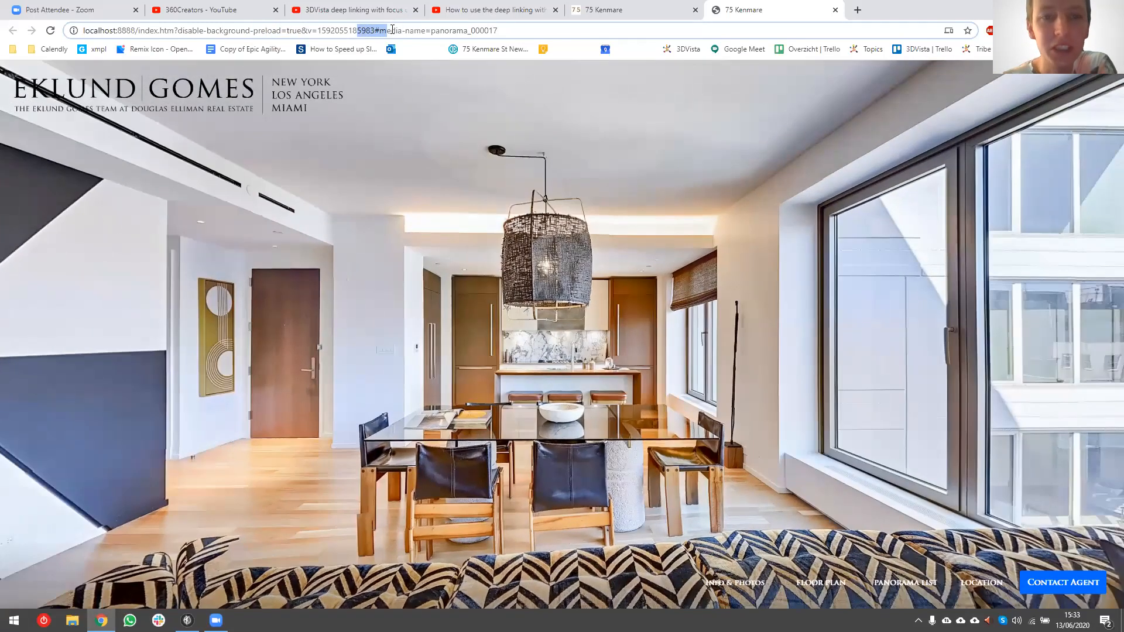
left_click(391, 30)
- Append &focus-overlay-name=tv to the preview URL, taking the parameter from the YouTube video description, and load the link
left_click(515, 32)
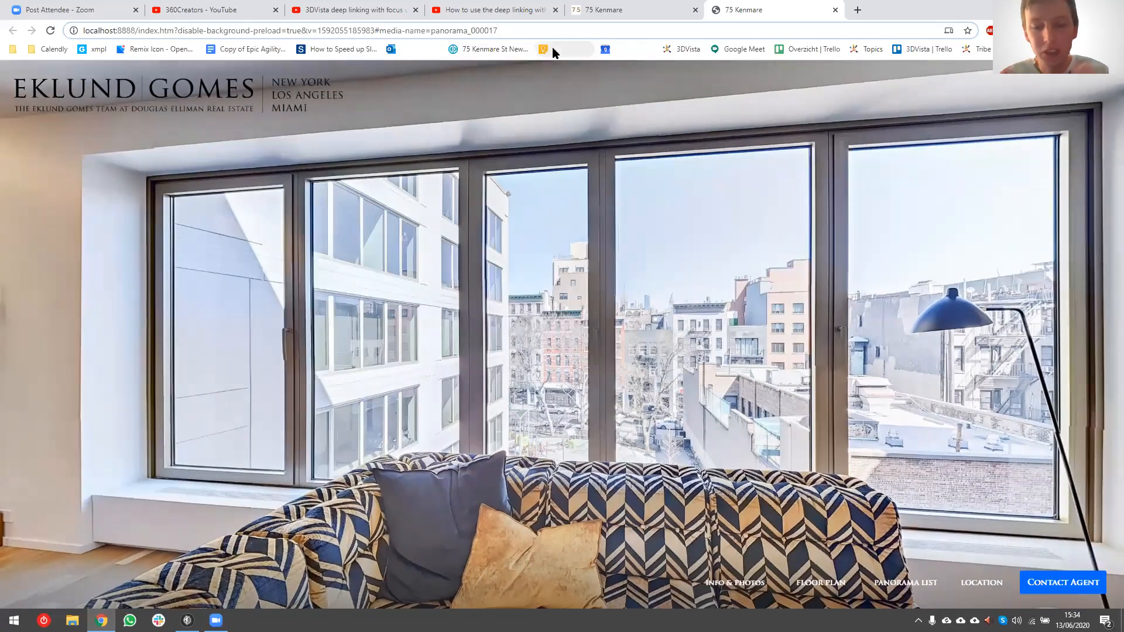
type("&")
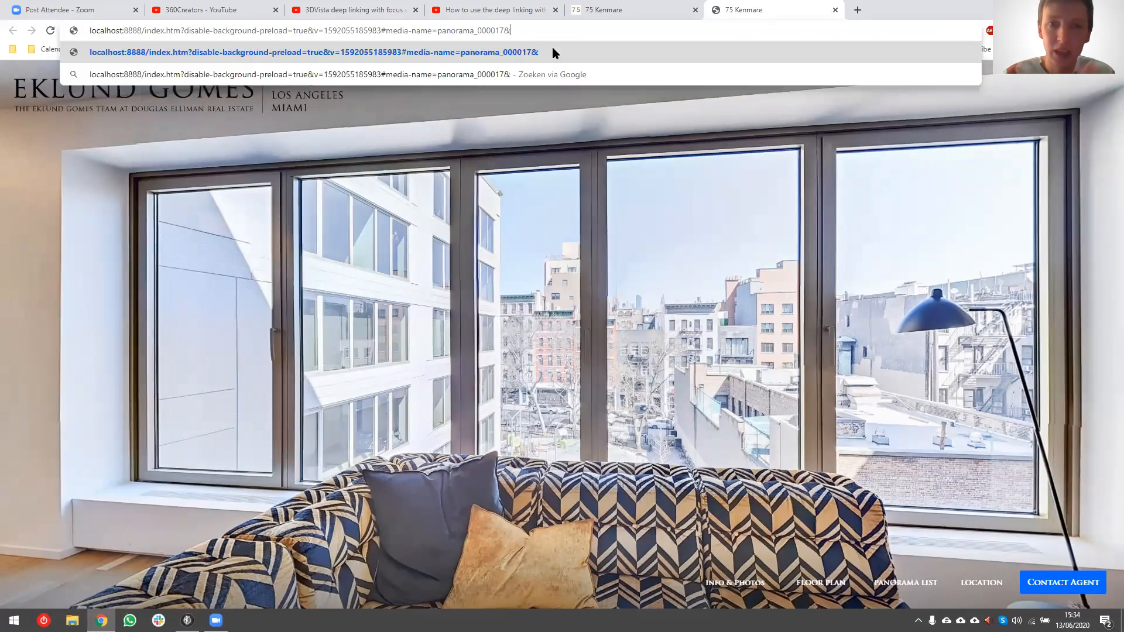
left_click(425, 8)
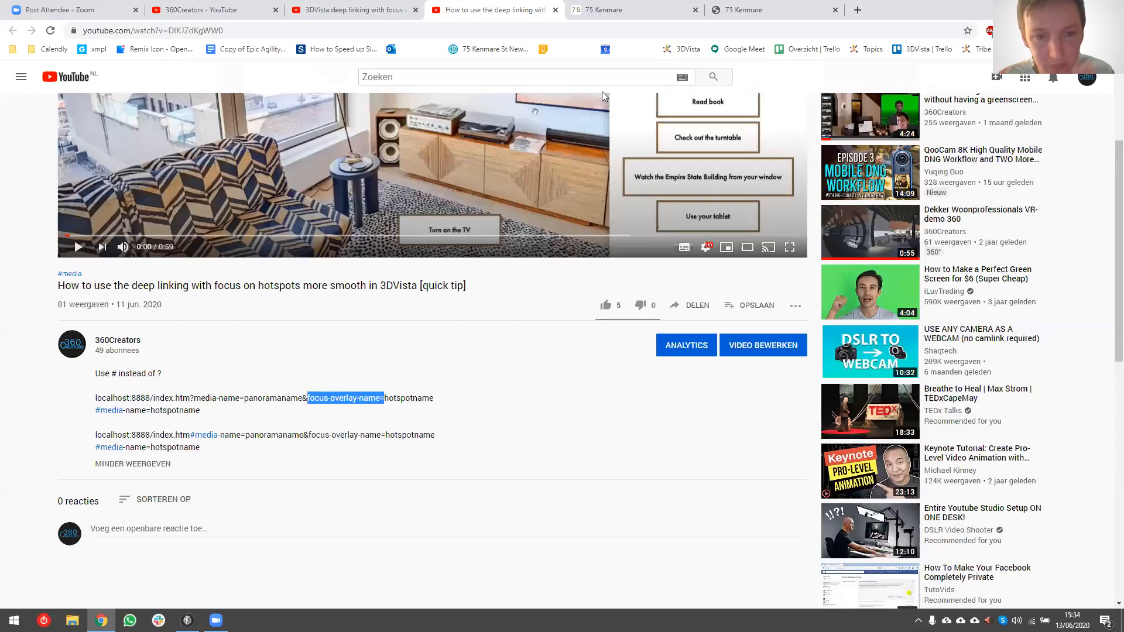
left_click(756, 10)
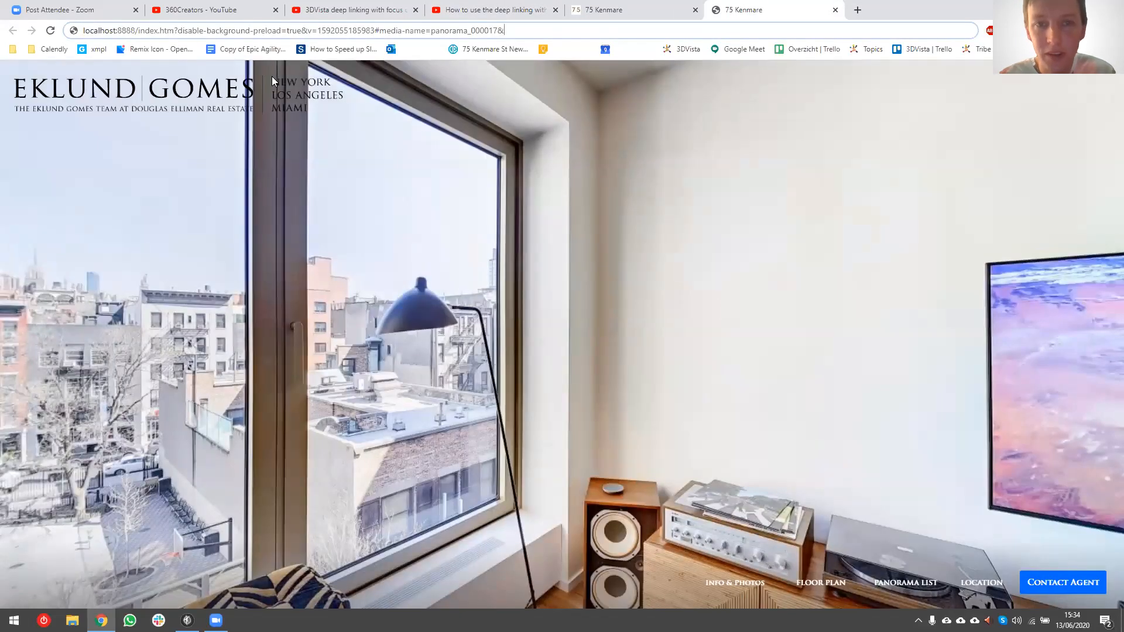
type("focus-overlay-name=")
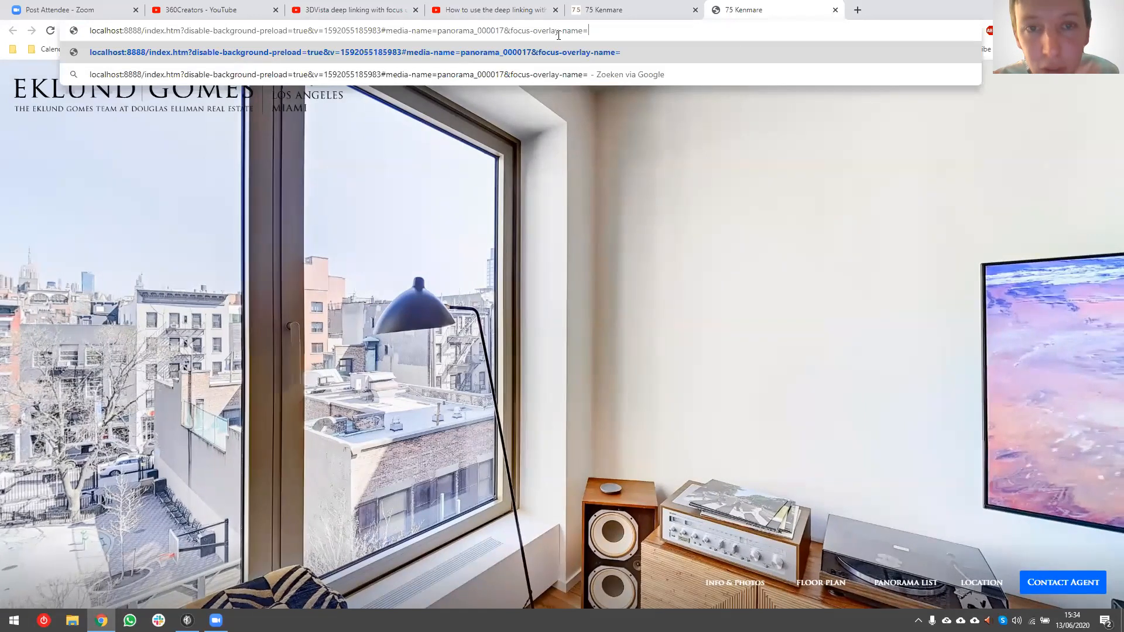
type("tv")
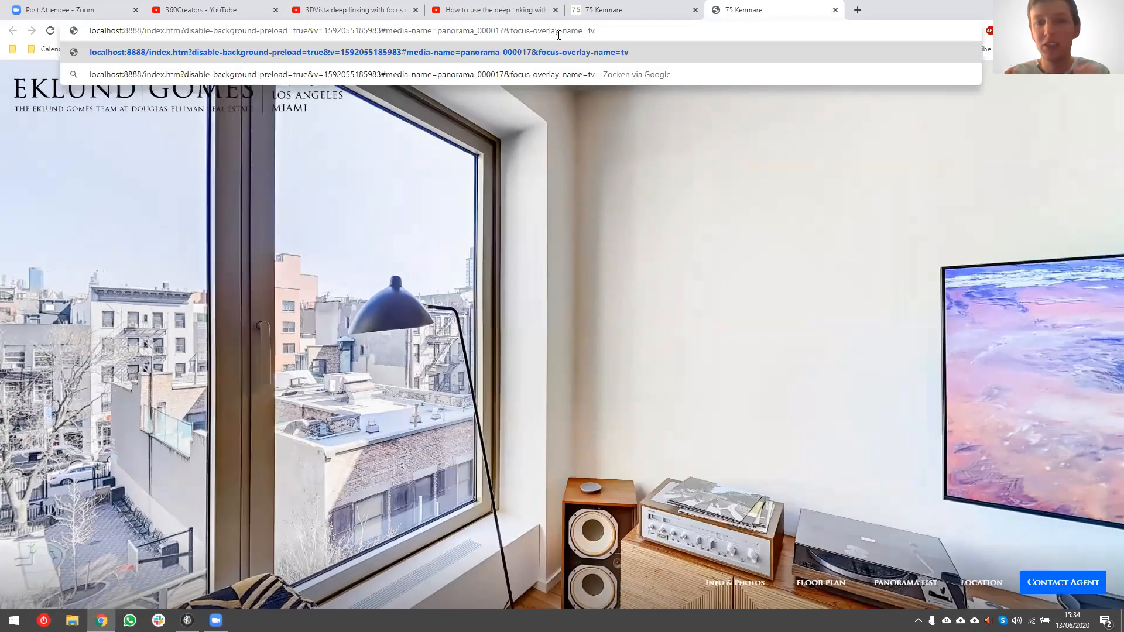
key("Return")
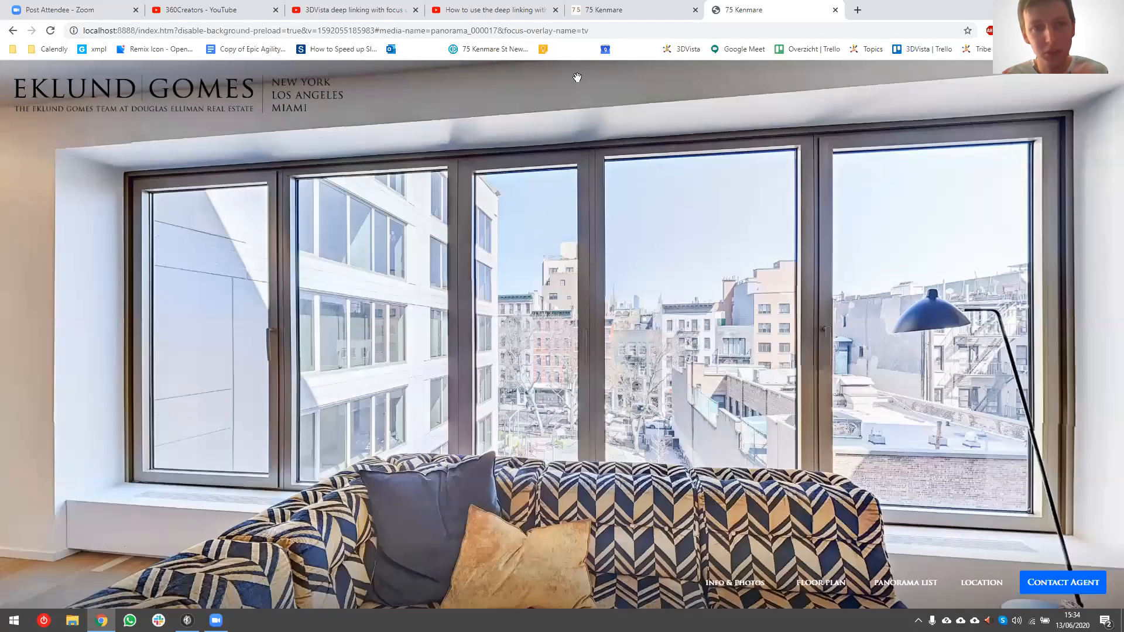
- Change the focus-overlay-name value in the URL to magazines and load the link
left_click_drag(582, 30, 619, 33)
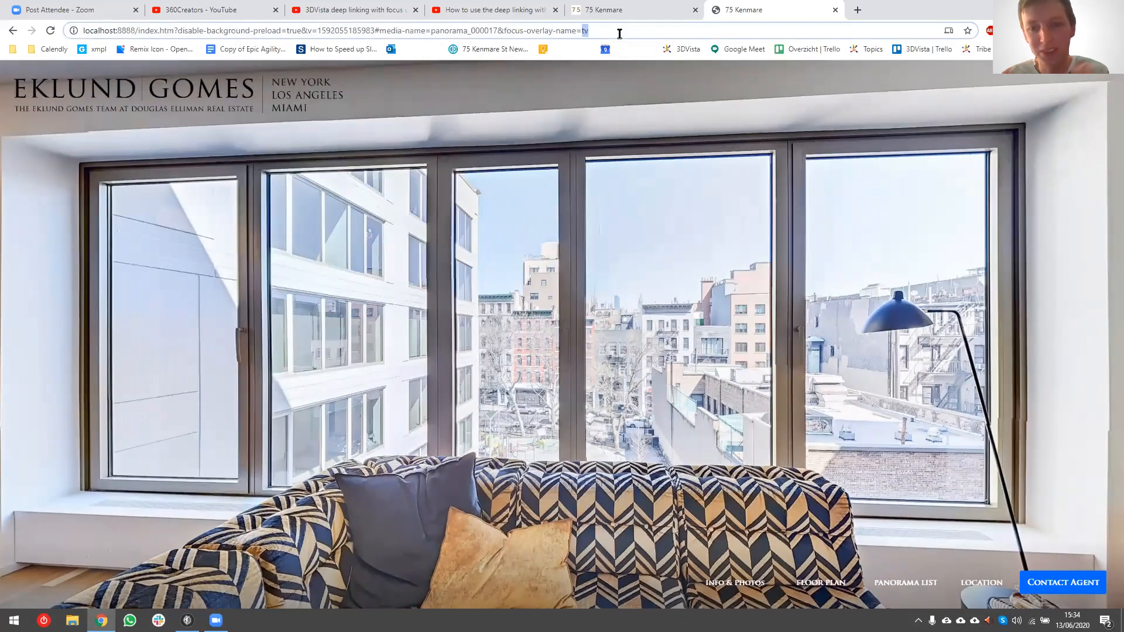
type("magazines")
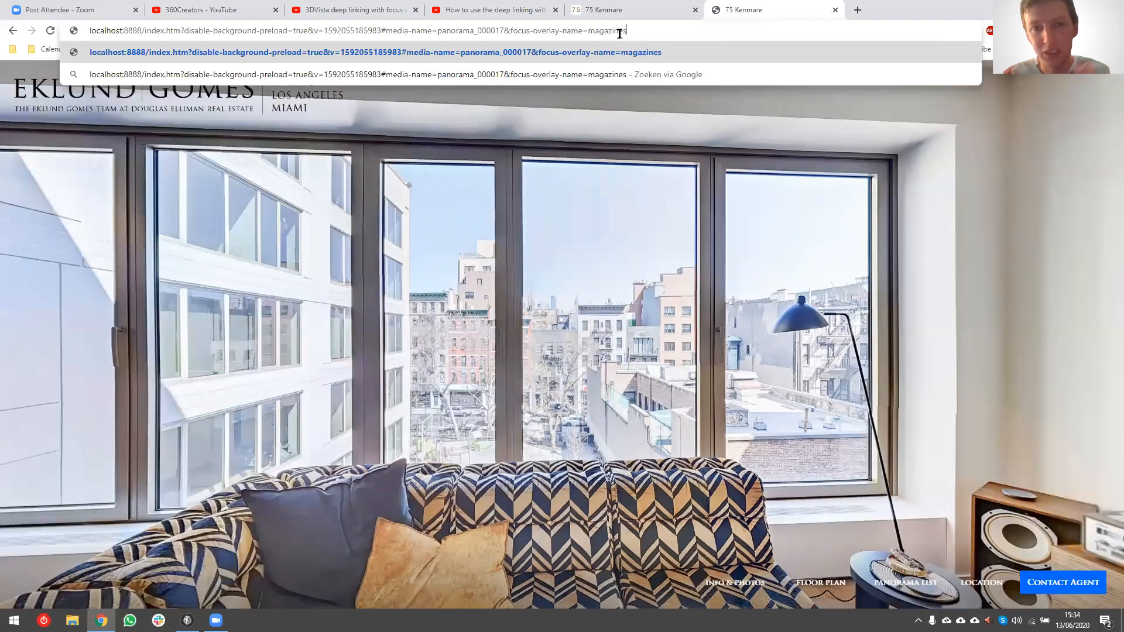
key("Return")
- Replace magazines with tv as the focus-overlay-name value in the URL and load the link
double_click(620, 32)
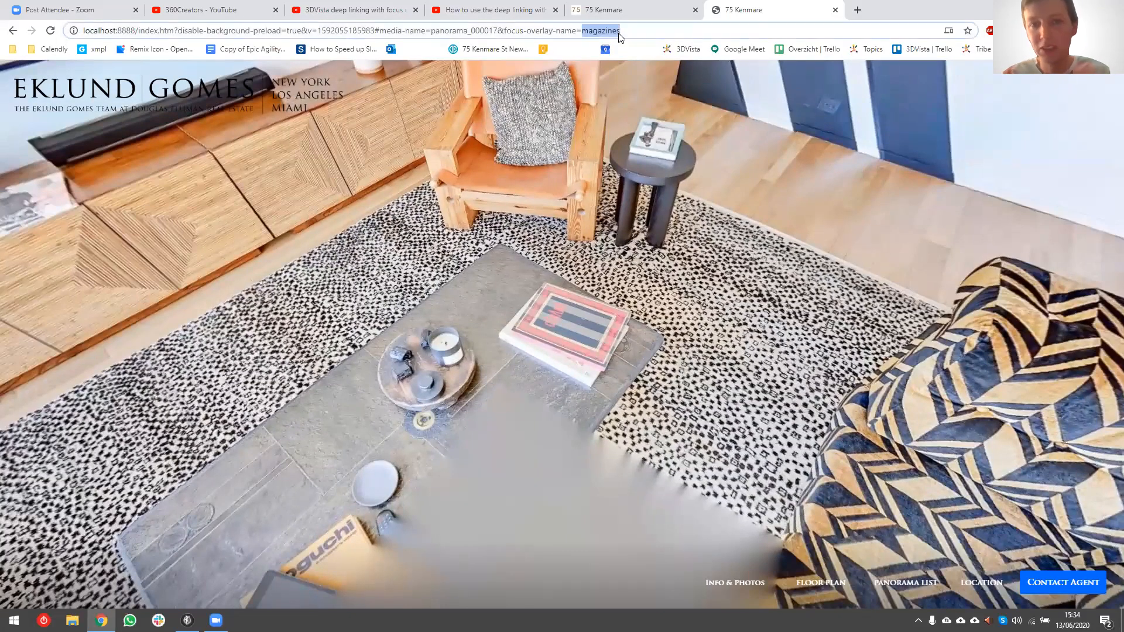
type("tv")
key("Return")
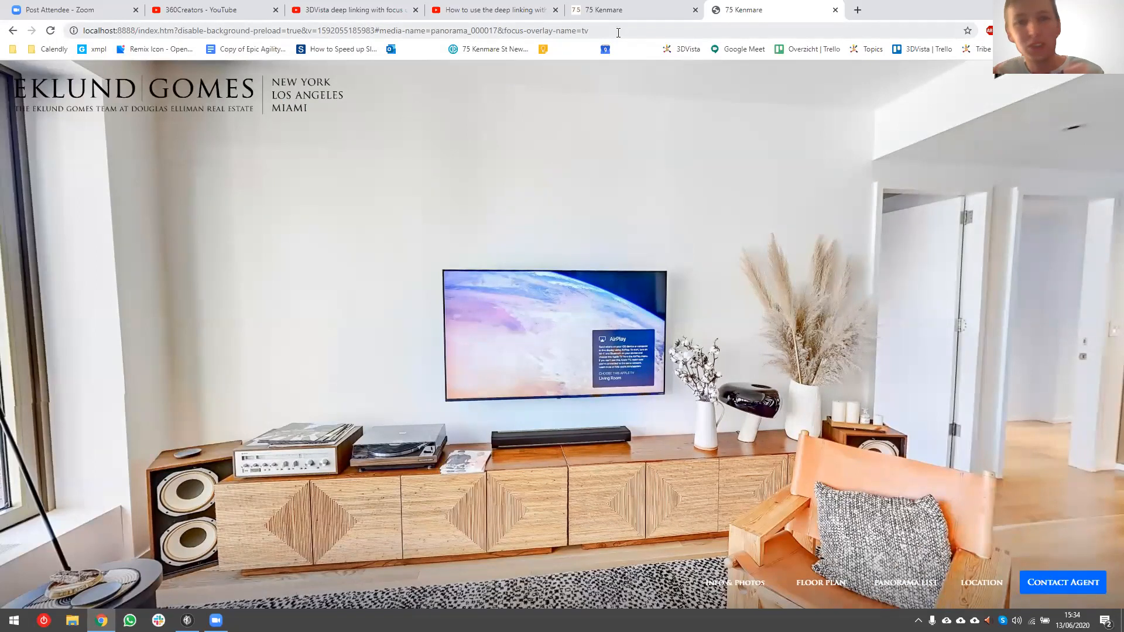
- Point the URL's focus-overlay-name parameter to the turntable hotspot and load the link
left_click(618, 33)
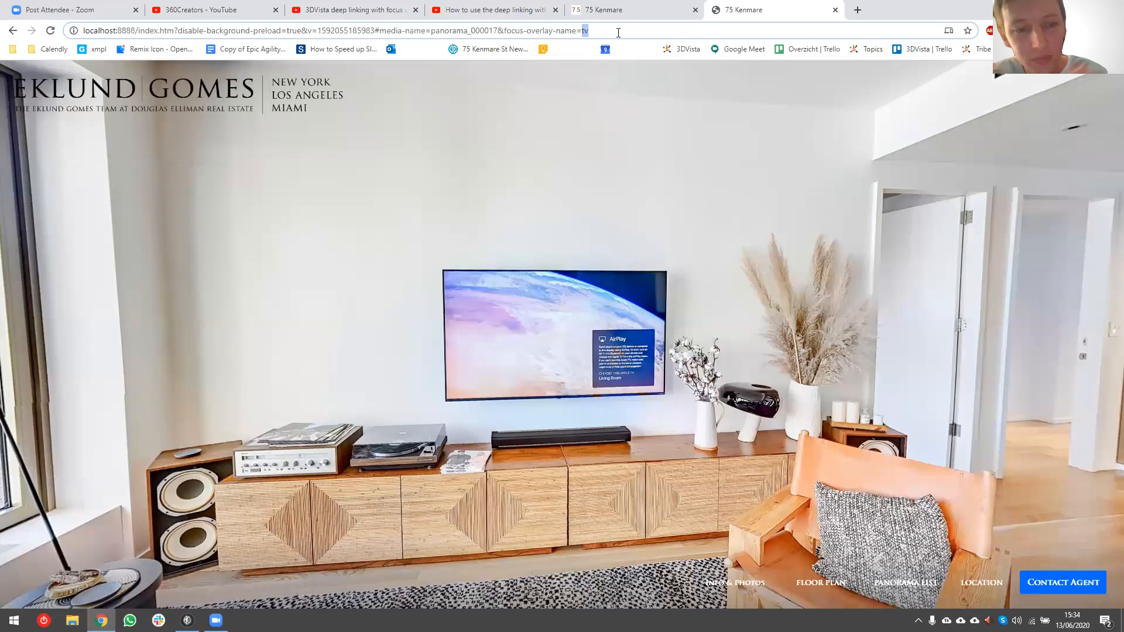
type("turntable")
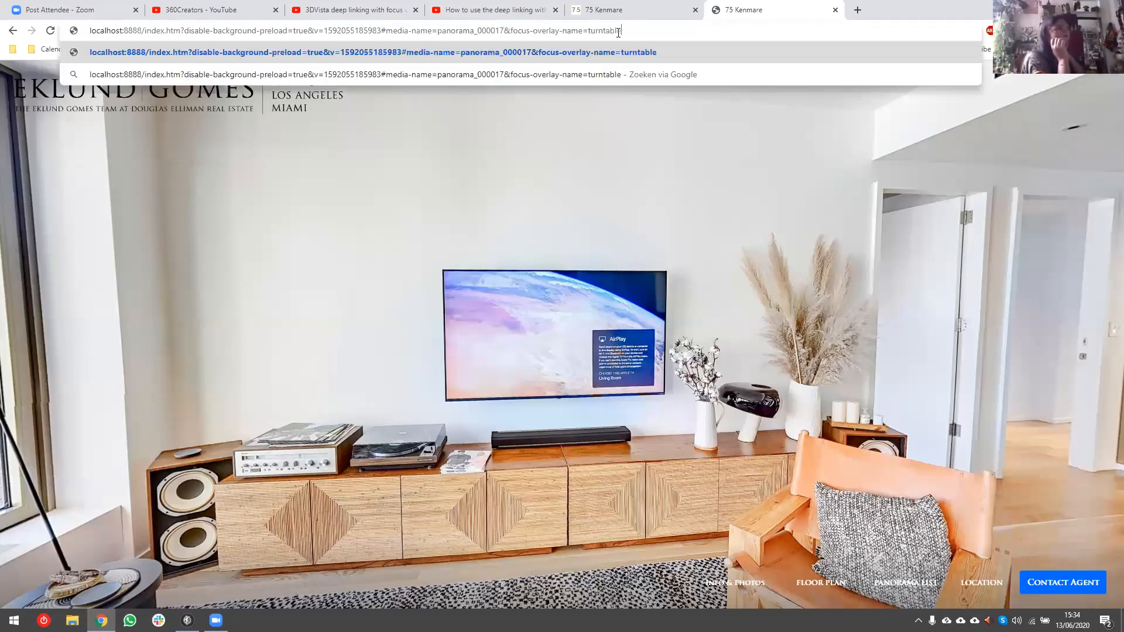
key("Return")
- Set focus-overlay-name in the URL to empirebuilding and load the link
double_click(618, 32)
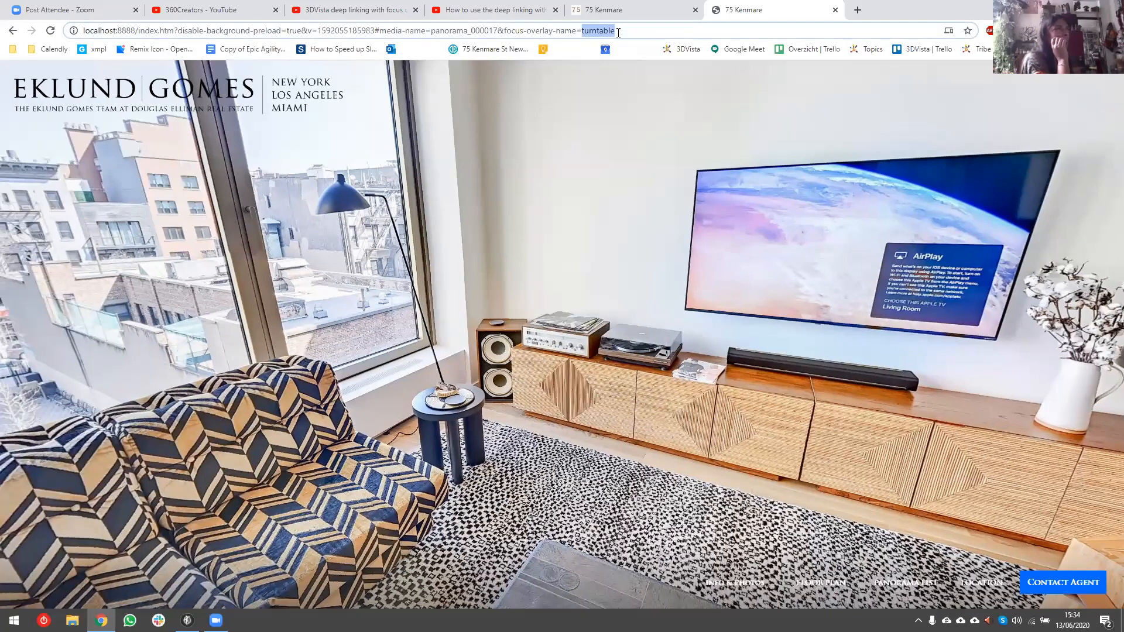
type("empirebuilding")
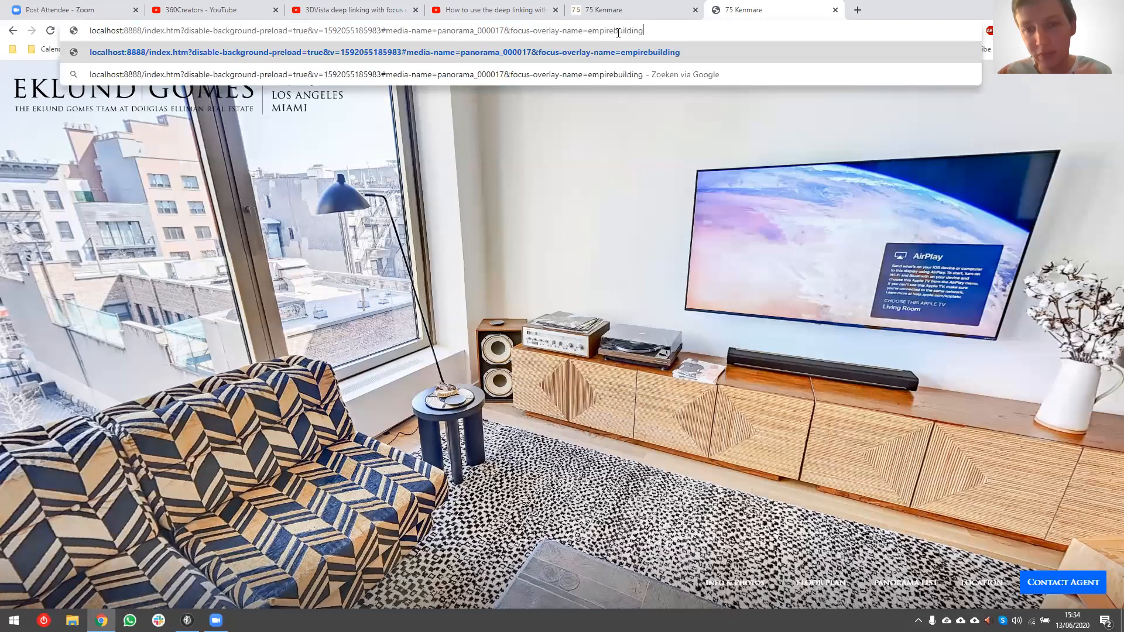
key("Return")
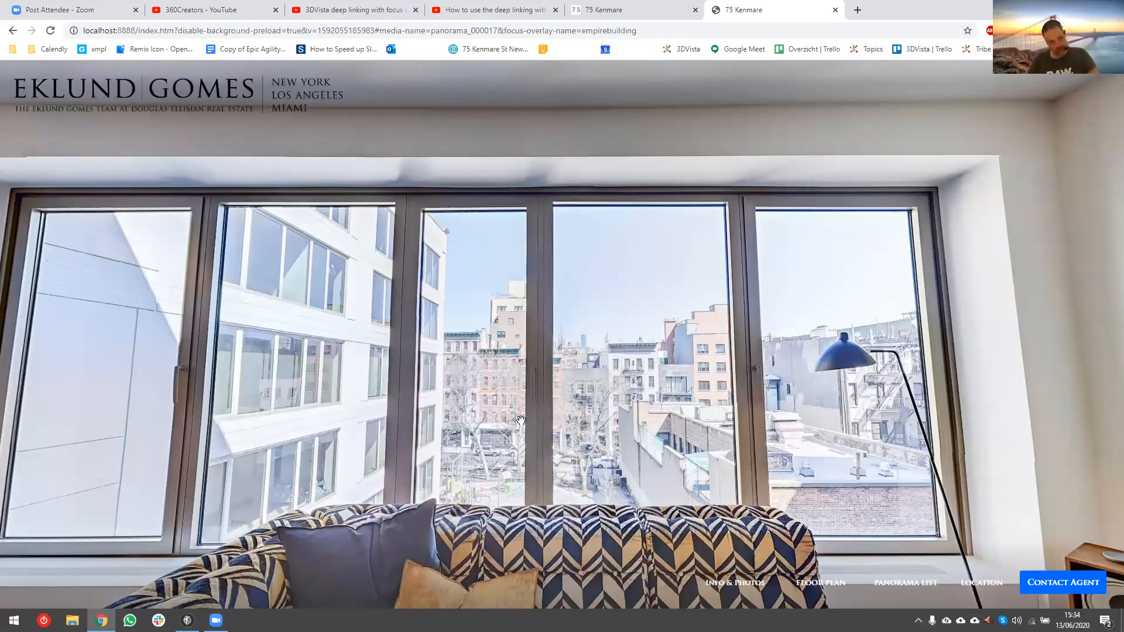
- Turn the panorama away from the window towards the kitchen and reload the empirebuilding link
left_click_drag(452, 216, 793, 186)
left_click_drag(543, 221, 1014, 217)
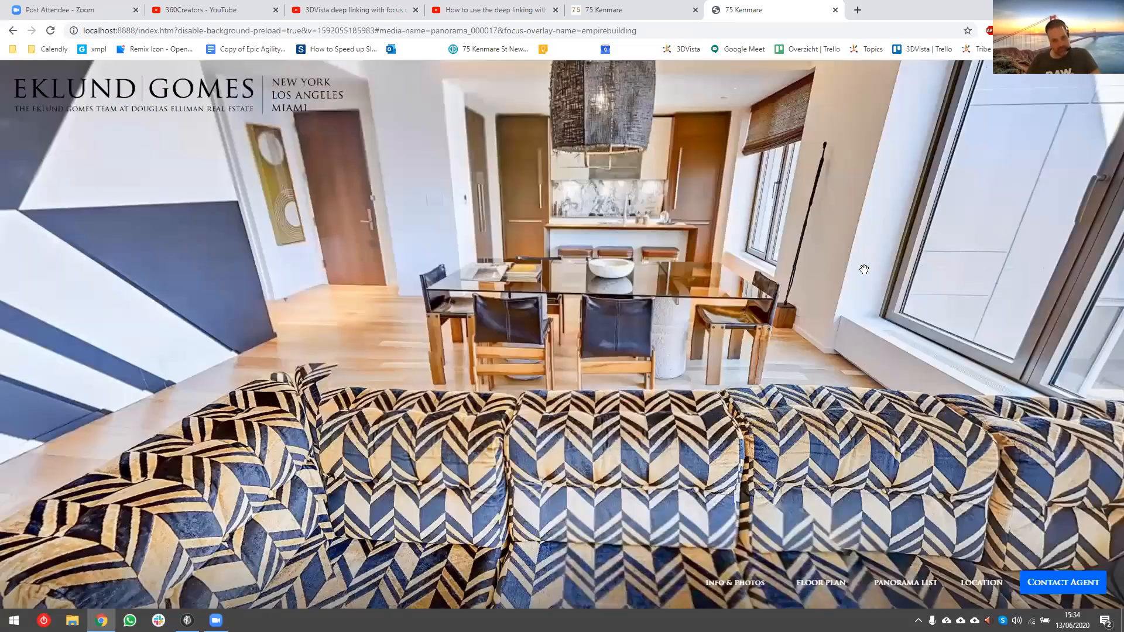
left_click_drag(564, 249, 864, 269)
left_click(660, 33)
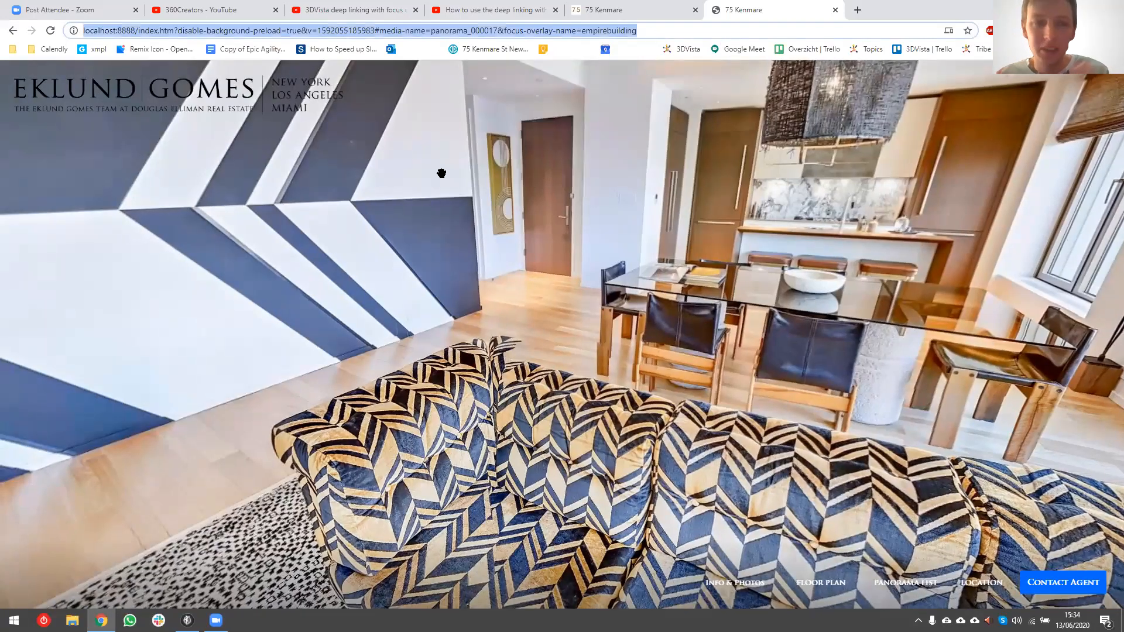
key("Return")
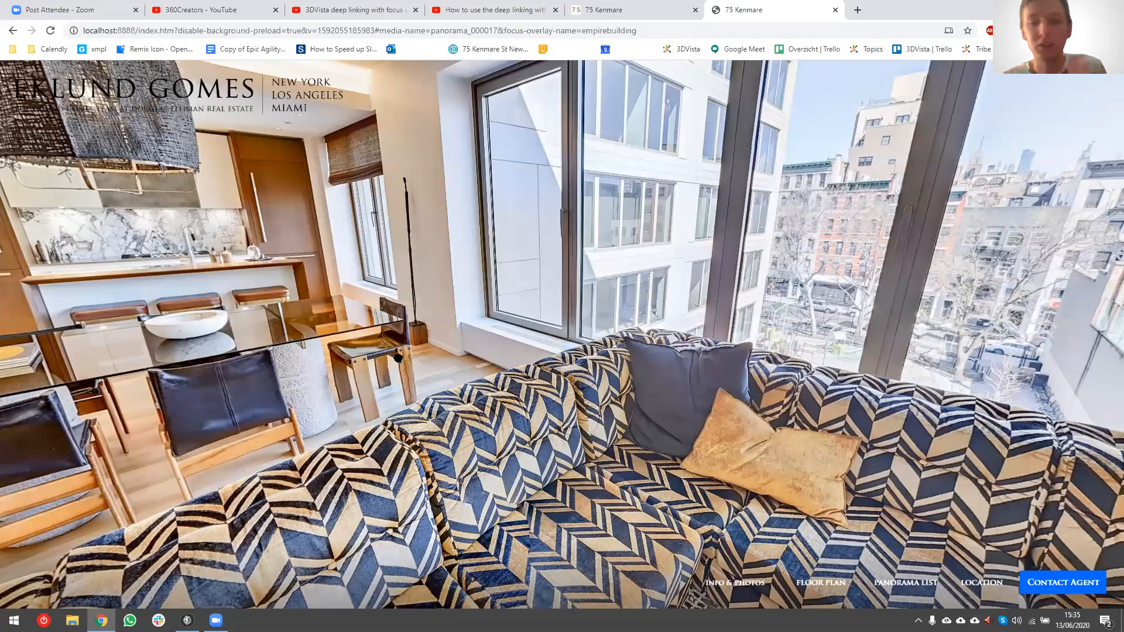
- Look around the living-room panorama from the windows past the TV cabinet to the striped wall
left_click_drag(662, 295, 514, 301)
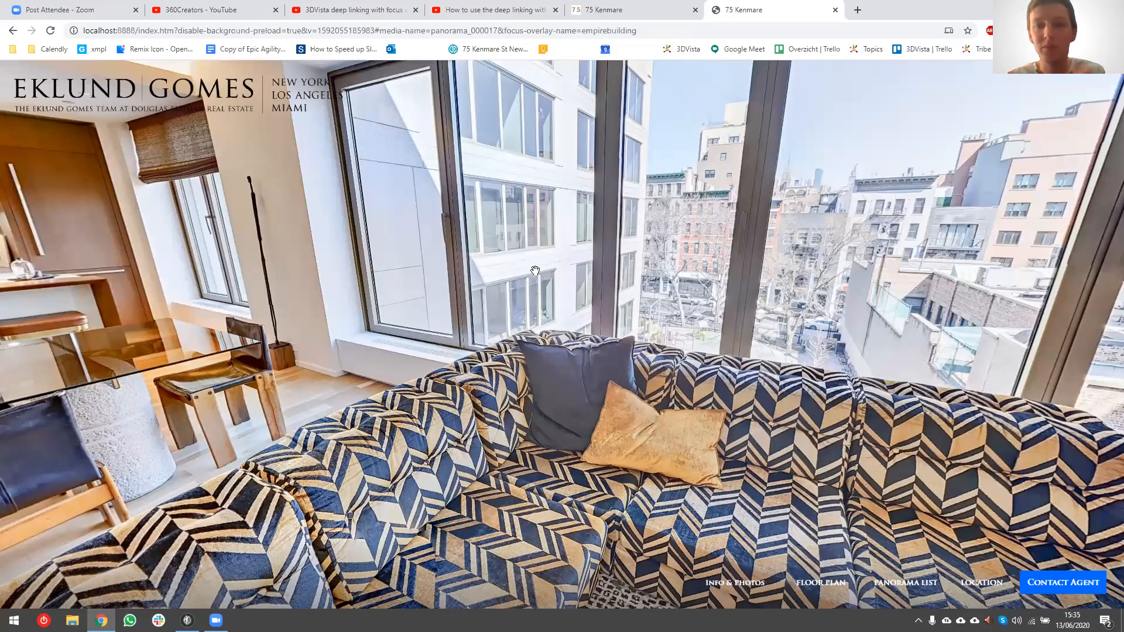
left_click_drag(612, 290, 113, 306)
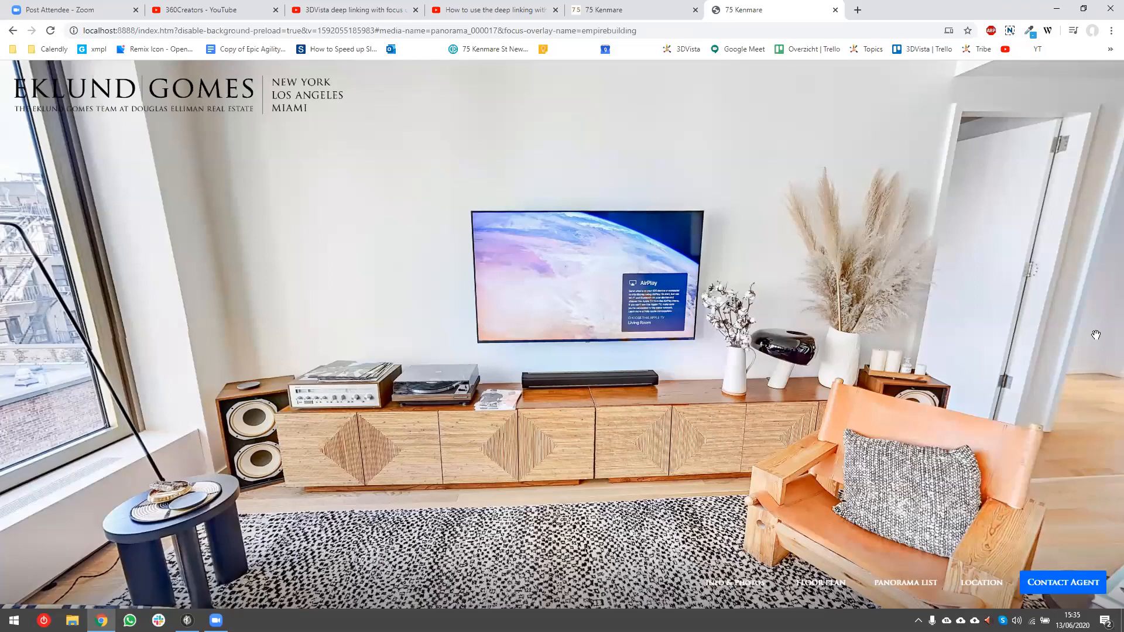
left_click_drag(1096, 335, 586, 450)
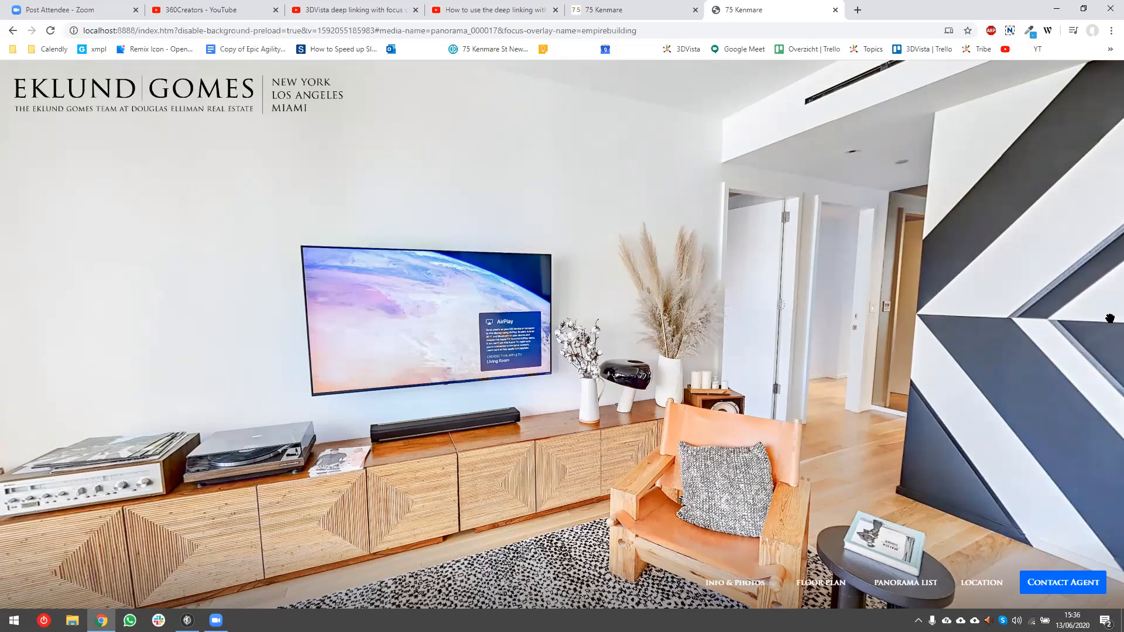
left_click_drag(603, 367, 701, 354)
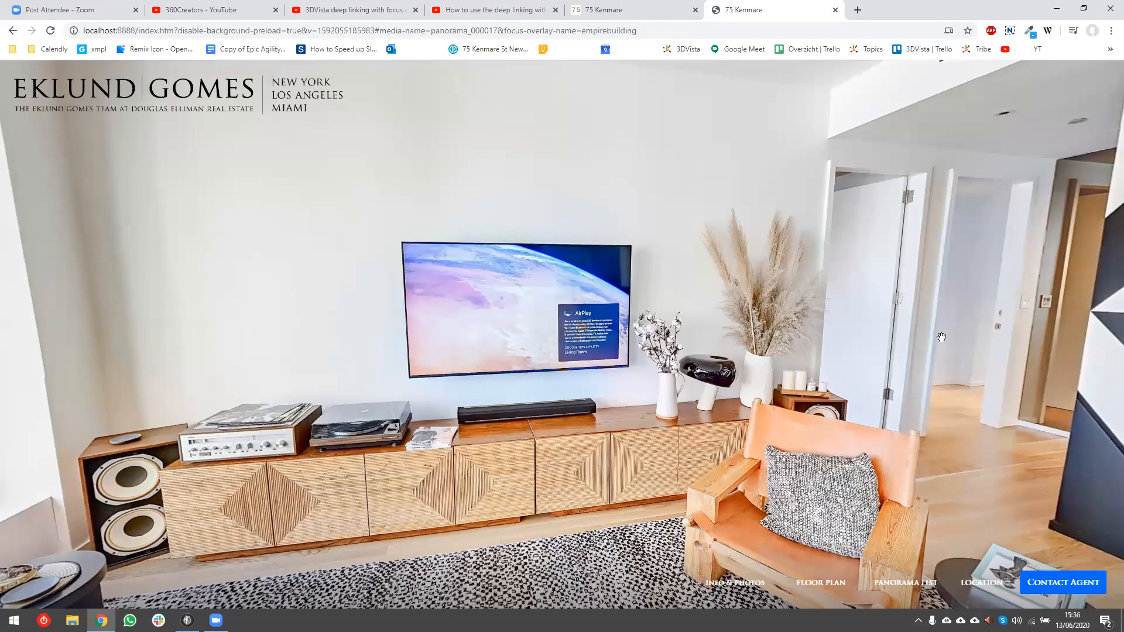
left_click_drag(582, 361, 483, 356)
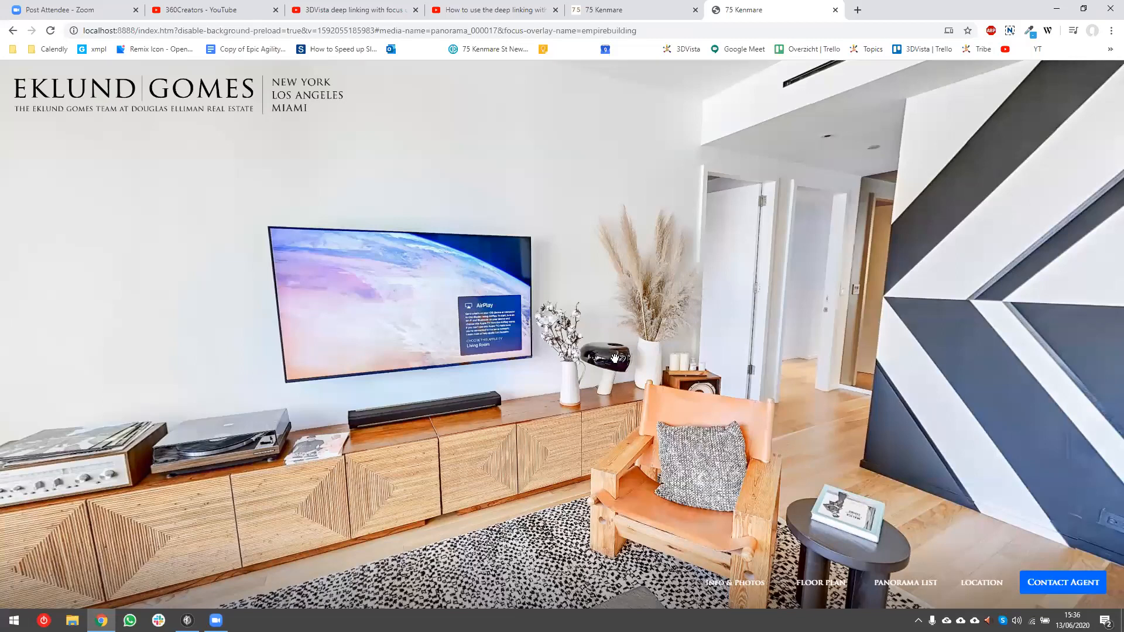
left_click_drag(615, 359, 315, 223)
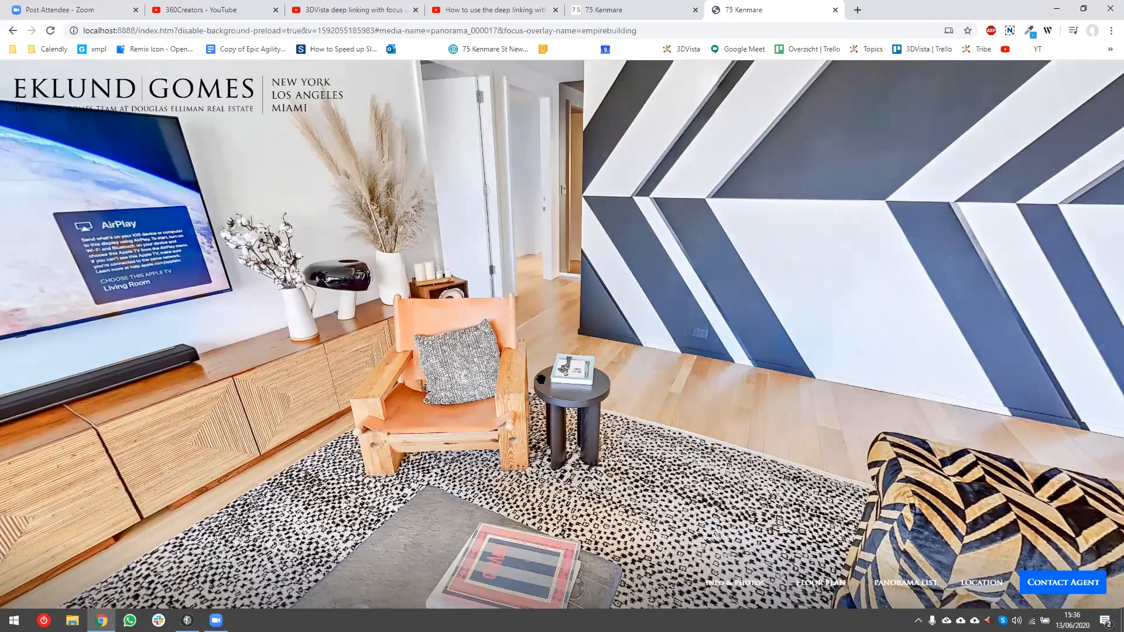
left_click_drag(573, 388, 553, 370)
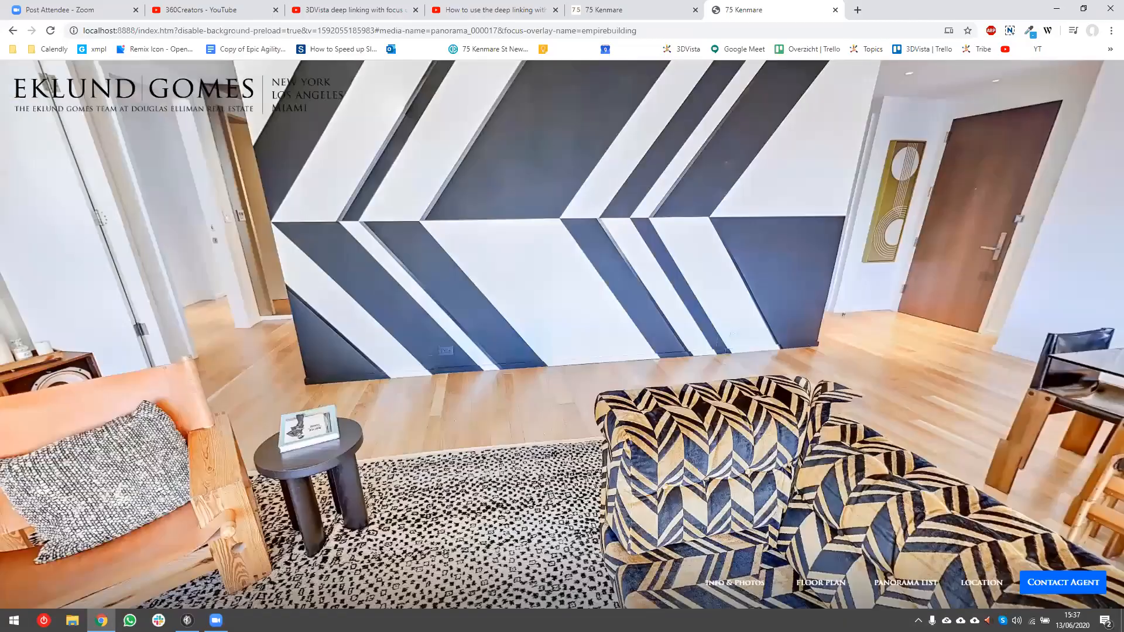
- Switch to 3DVista Virtual Tour and add a container to the skin, stretched over the full height along the viewer's right side
key("alt+Tab")
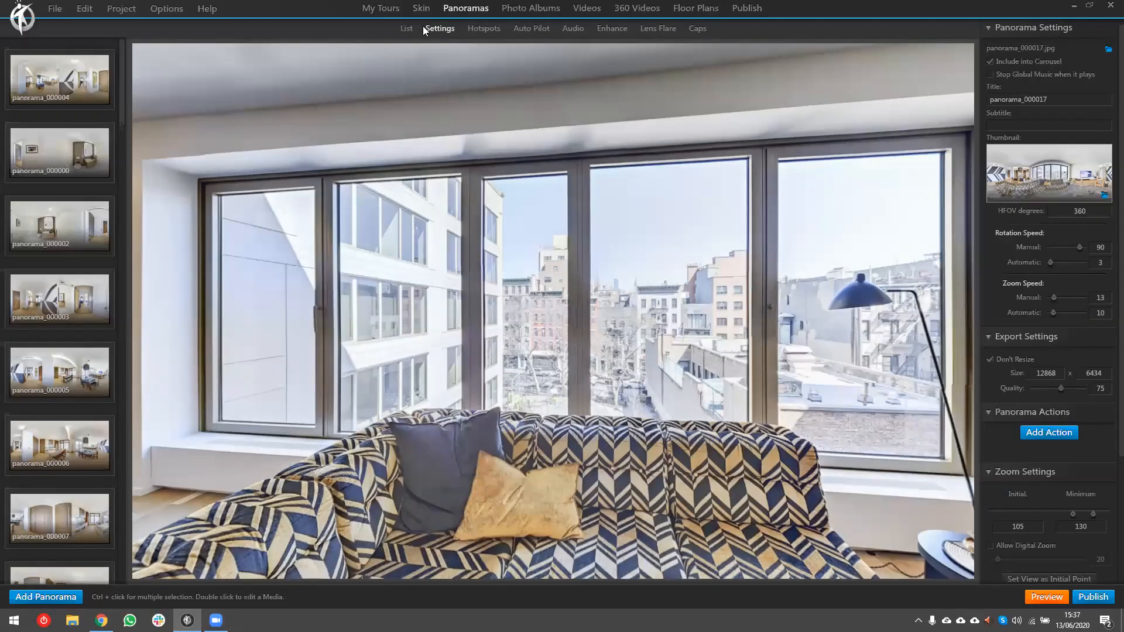
left_click(483, 30)
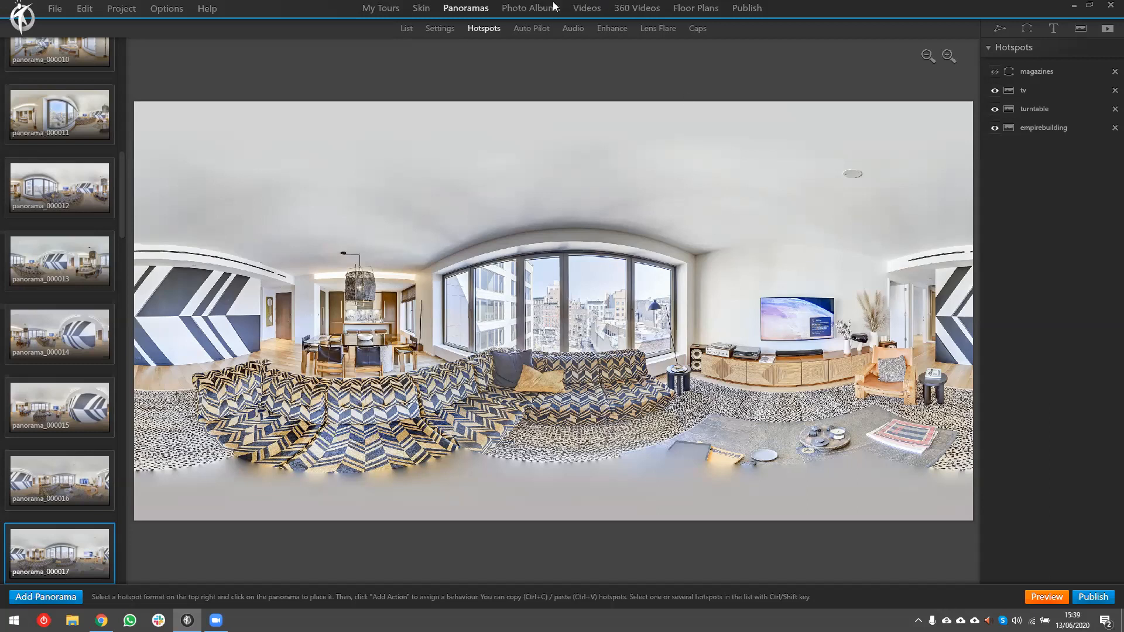
left_click(421, 9)
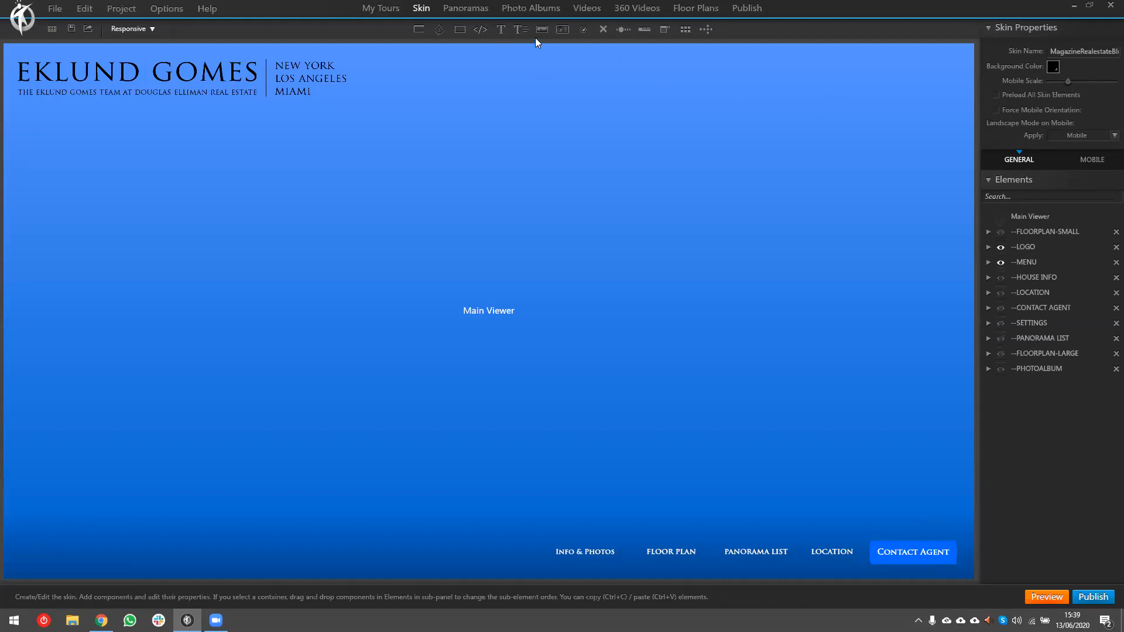
left_click(461, 31)
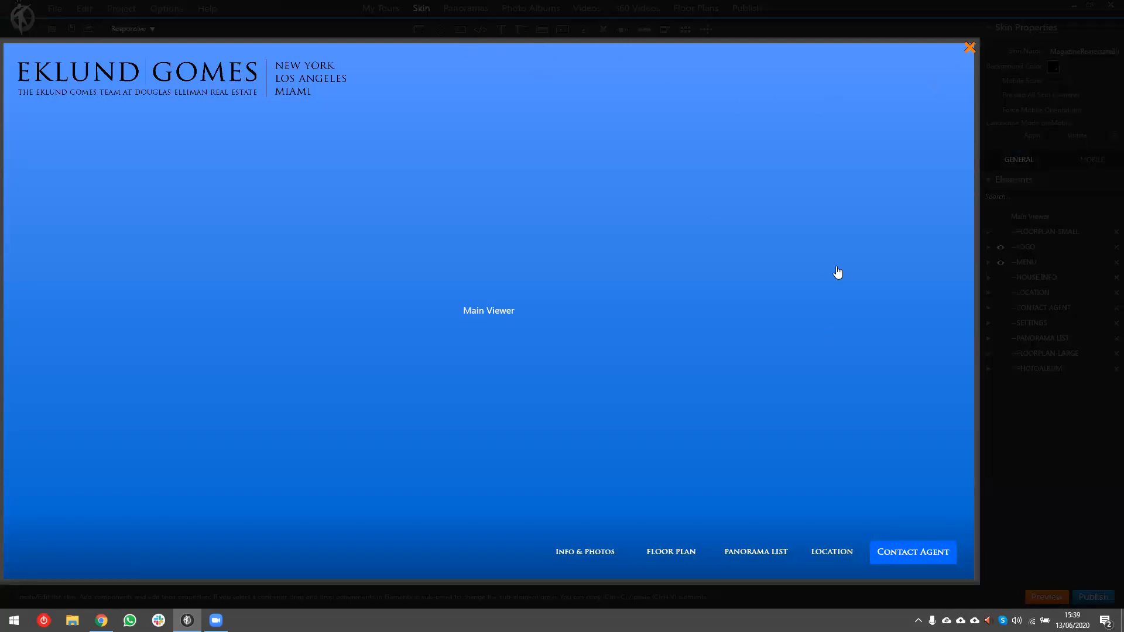
left_click(779, 254)
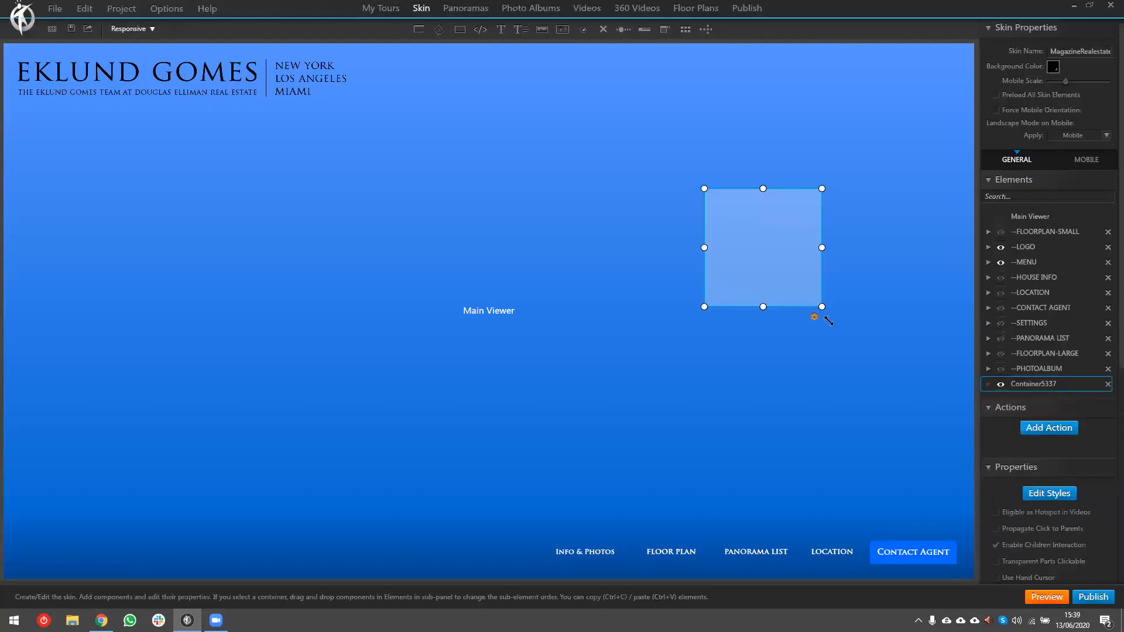
left_click_drag(818, 311, 1110, 607)
left_click_drag(704, 188, 693, 42)
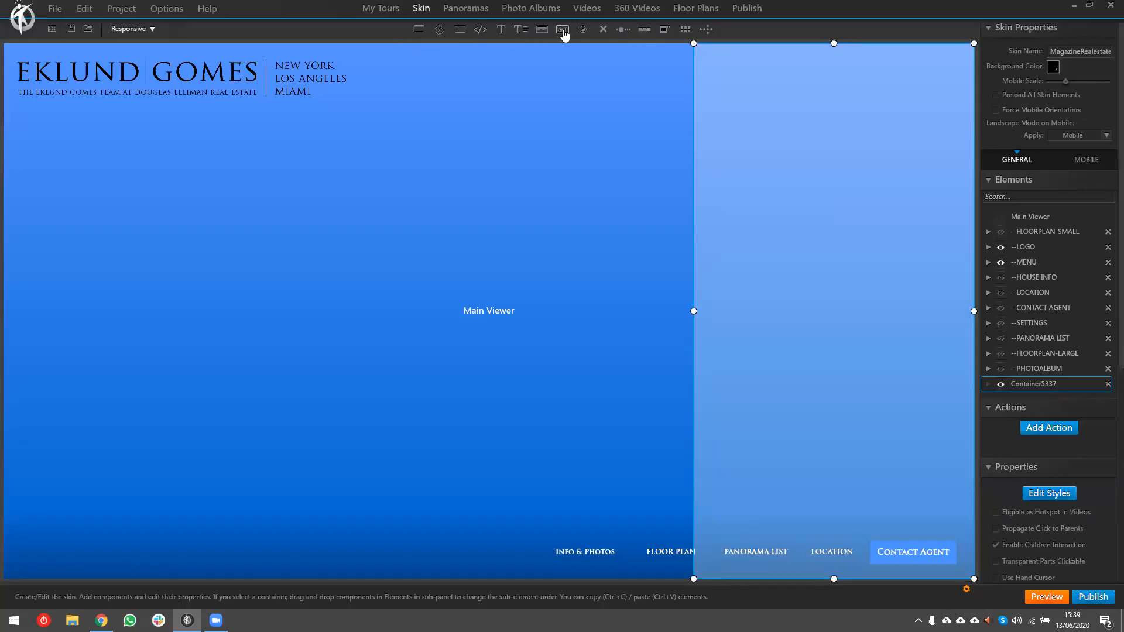
- Insert the CTA_meerInformatie library button into the container, move it up and paste three copies of it
left_click(554, 31)
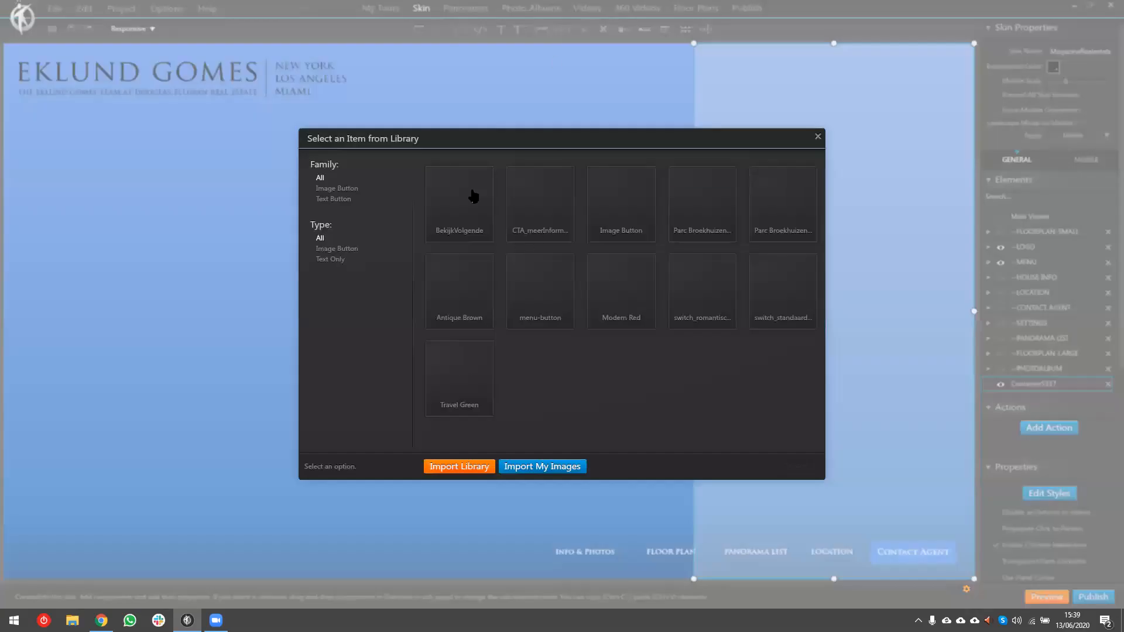
double_click(563, 210)
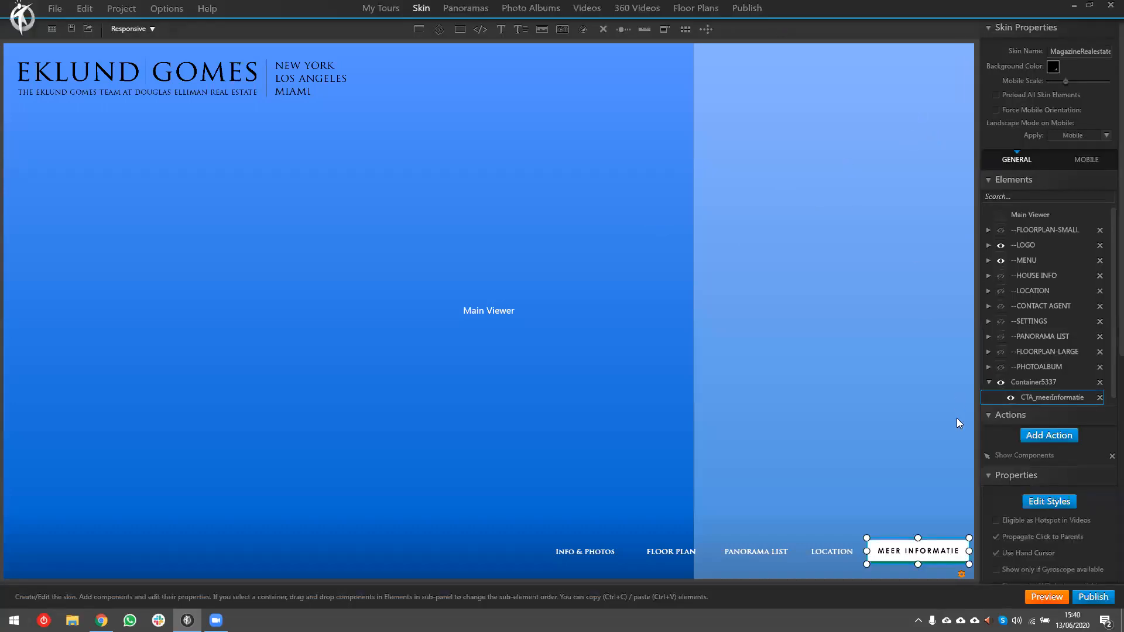
left_click_drag(938, 564, 854, 284)
key("ctrl+v")
key("ctrl+v")
key("ctrl+v")
- Remove the Show Components action from the topmost Meer Informatie button and start an Open URL action for it
left_click(838, 153)
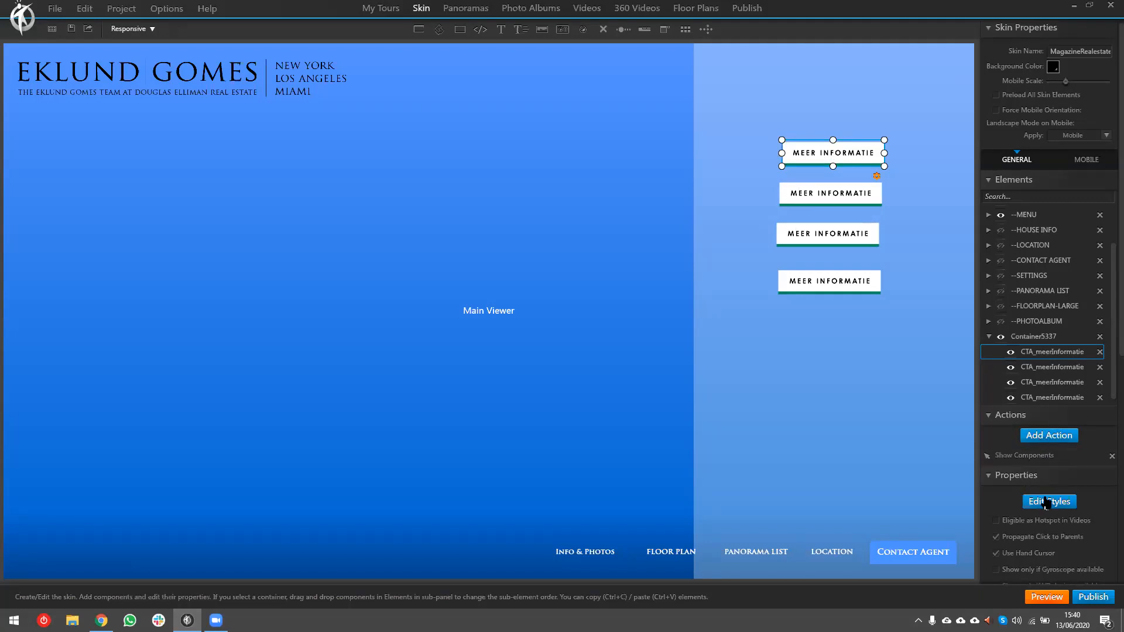
left_click(1112, 456)
left_click(1055, 434)
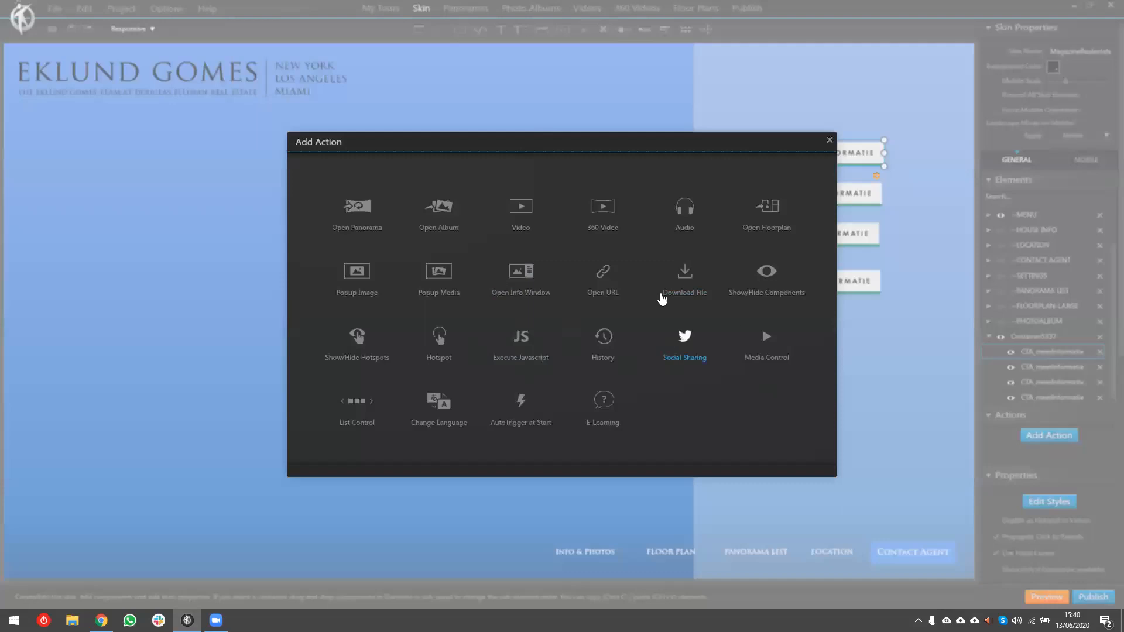
left_click(603, 274)
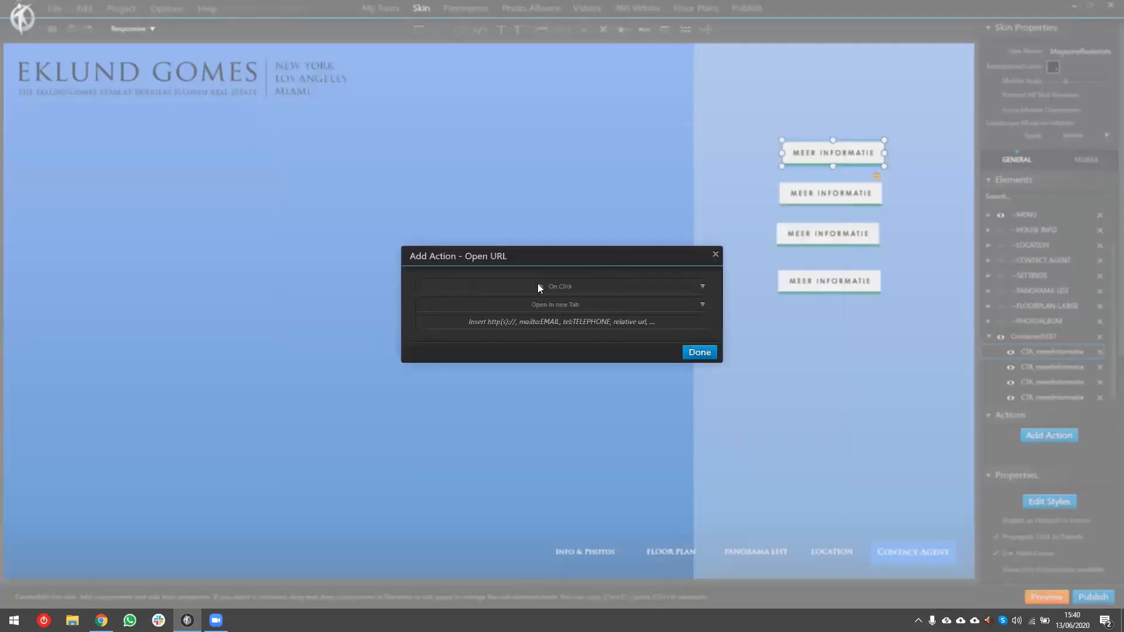
- Switch to Chrome, load the link with focus-overlay-name tv and copy the URL part #media-name=panorama_000017&focus-overlay-name=tv
key("alt+Tab")
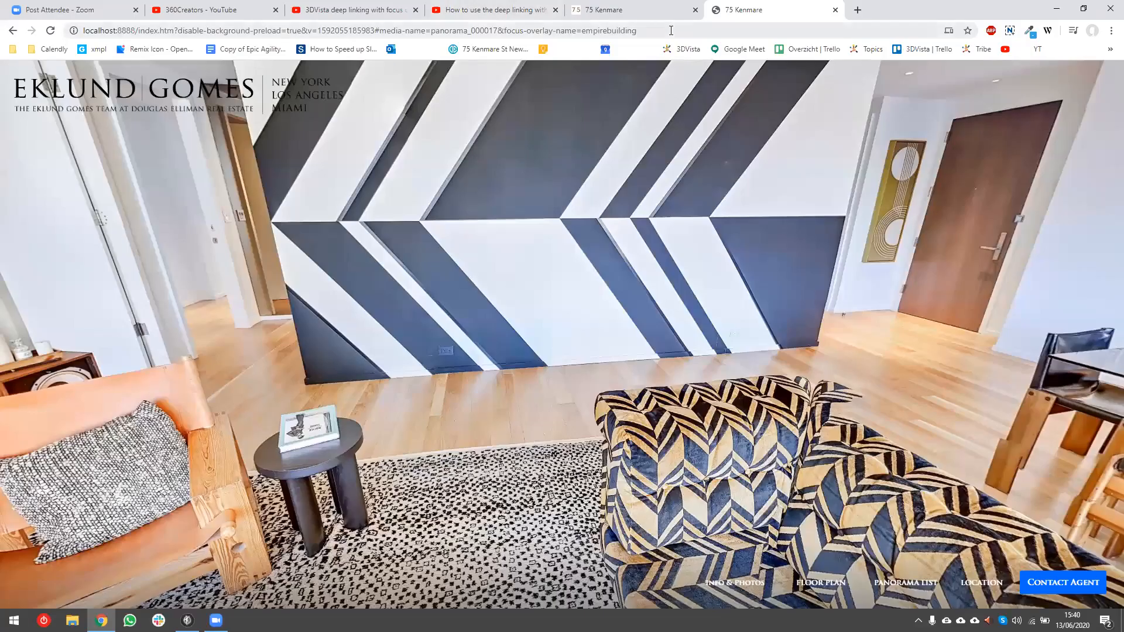
left_click(675, 33)
double_click(661, 33)
type("tv")
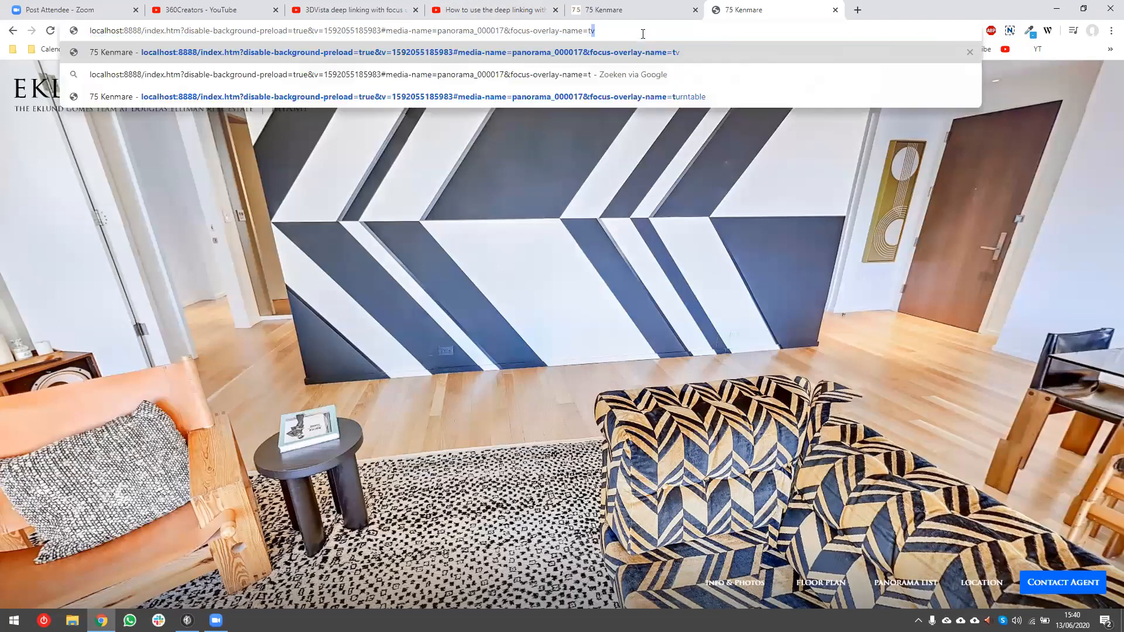
key("Return")
left_click(652, 34)
double_click(652, 34)
left_click_drag(652, 33, 377, 39)
key("ctrl+c")
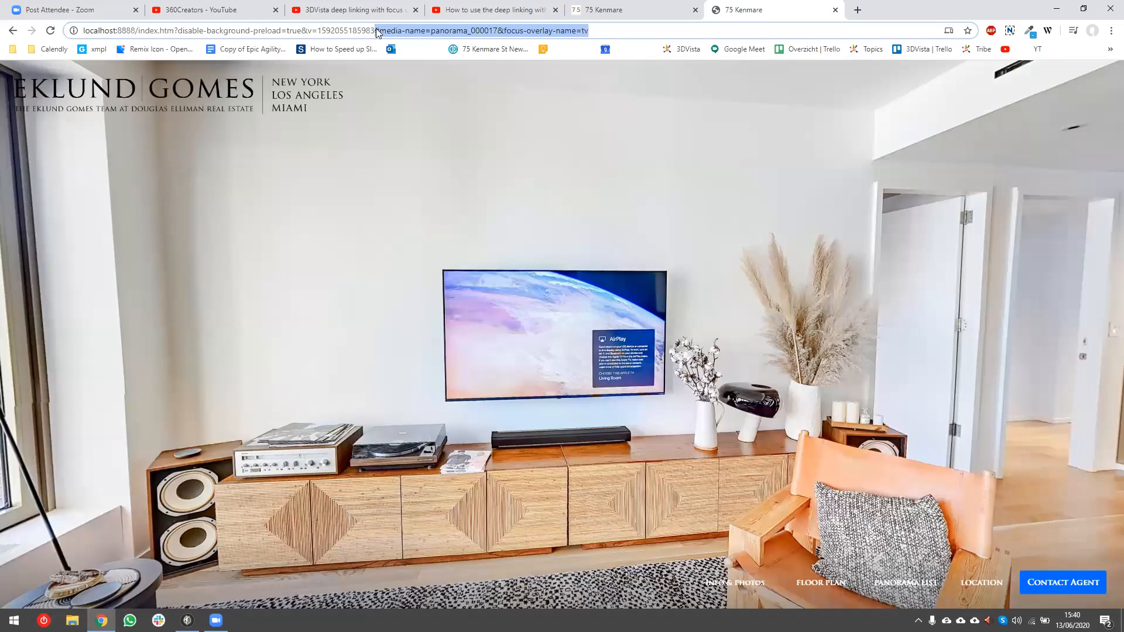
- Back in 3DVista, paste the copied link into the Open URL action, triggered On Click and opened in the same iframe
key("alt+Tab")
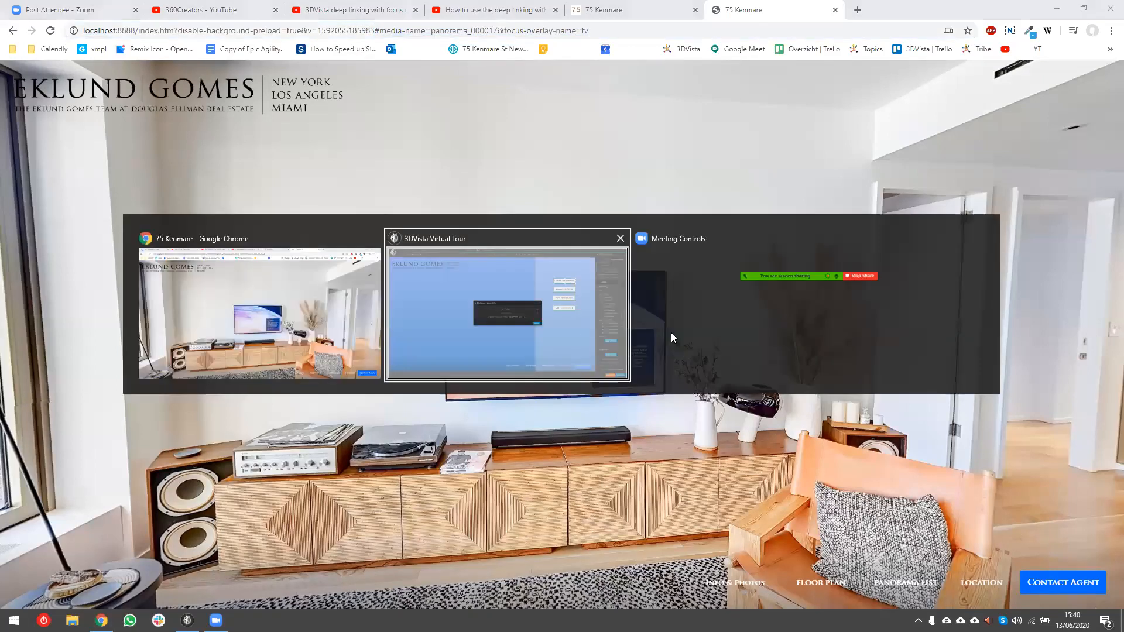
left_click(550, 322)
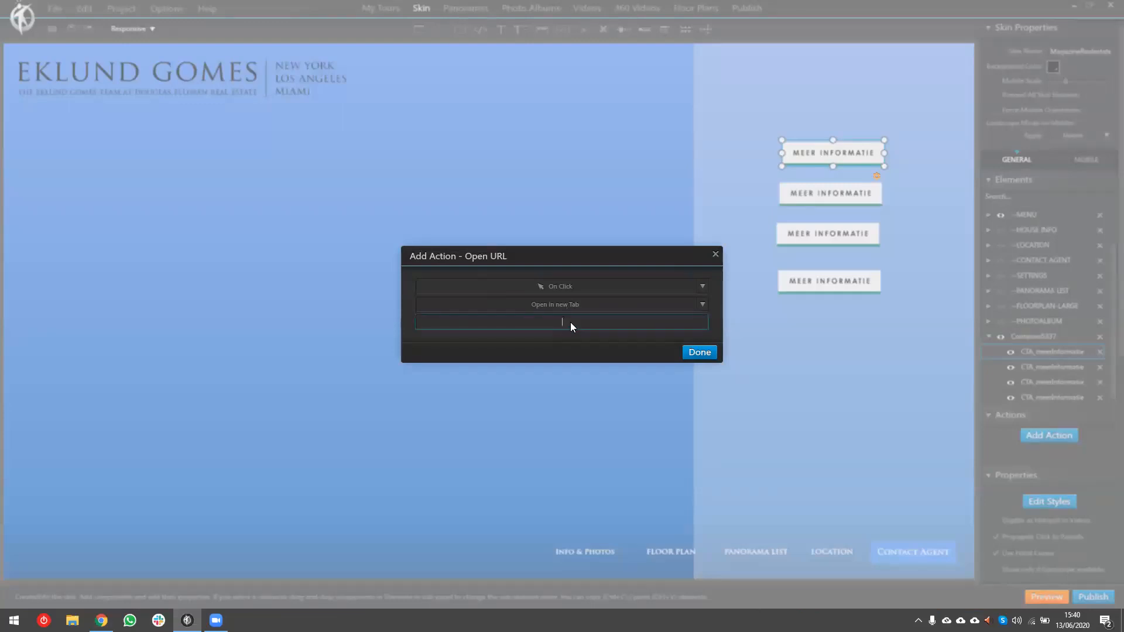
key("ctrl+v")
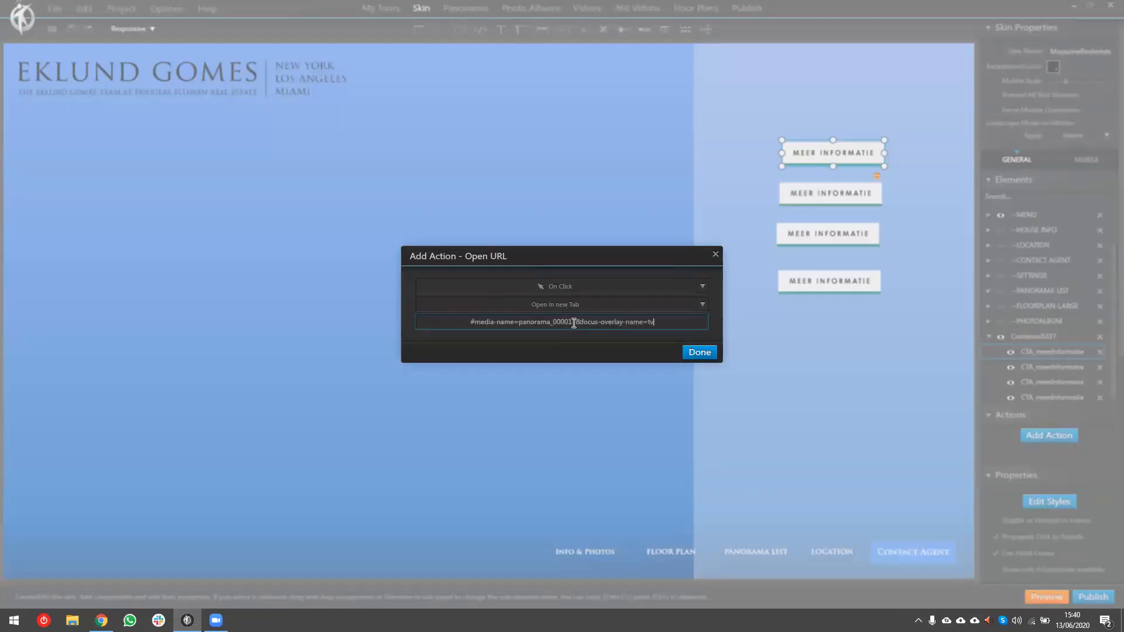
left_click(575, 284)
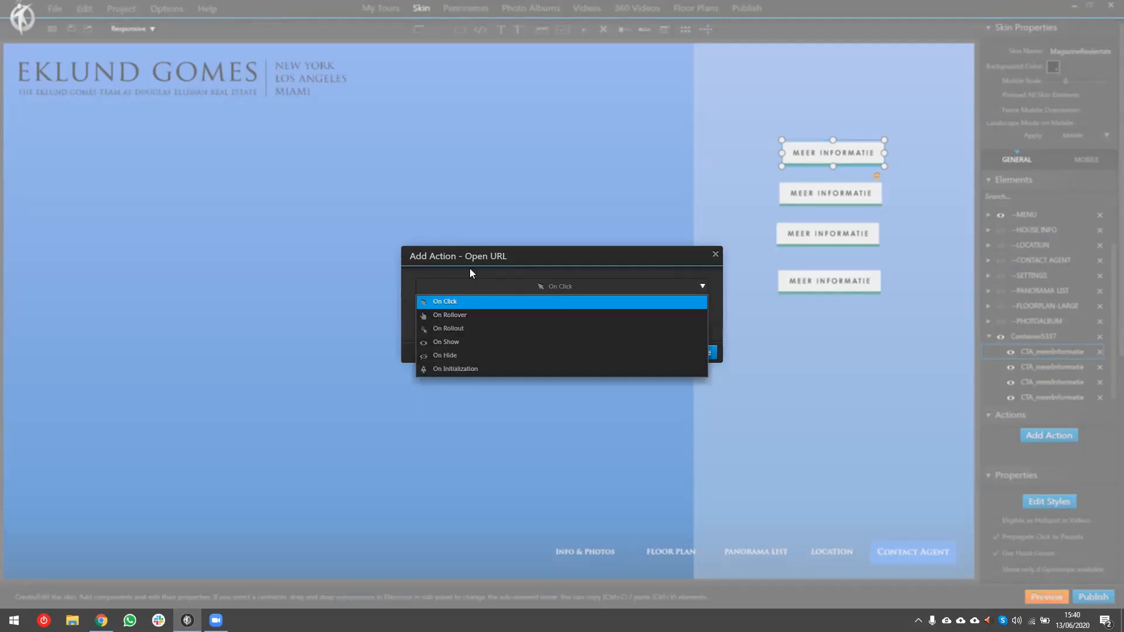
left_click(547, 297)
left_click(546, 306)
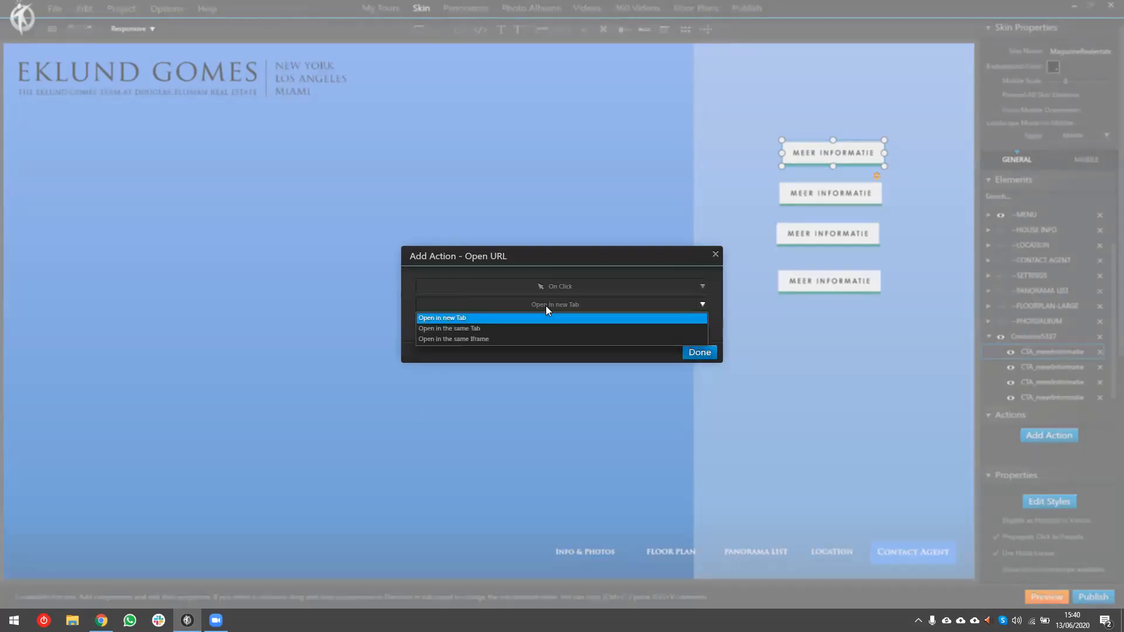
left_click(450, 340)
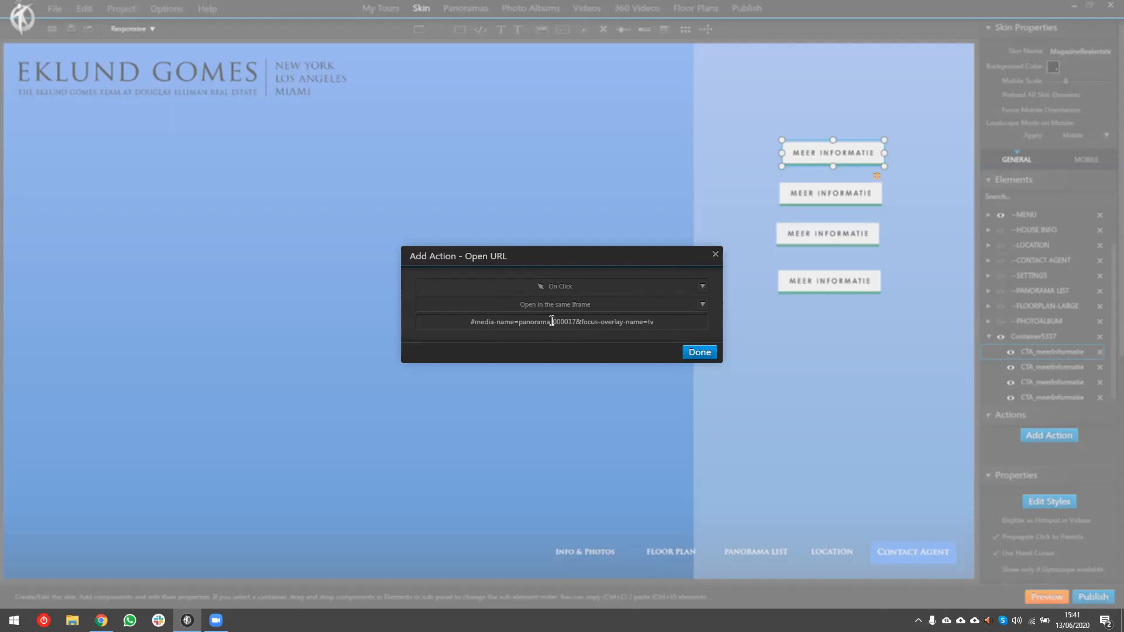
left_click(701, 354)
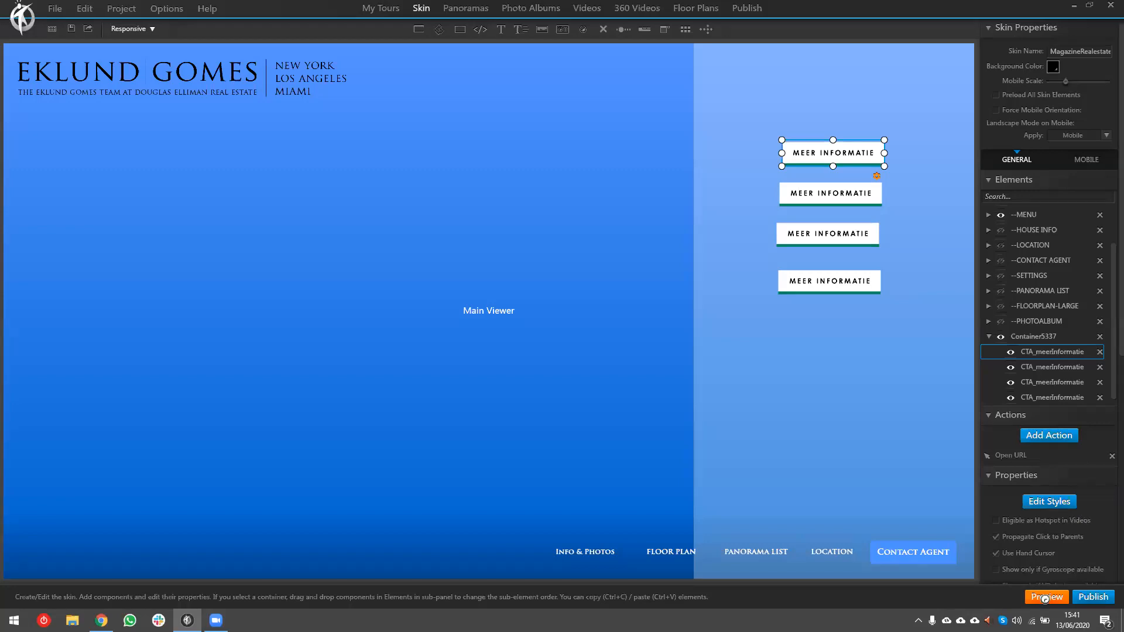
- Preview the tour and test the topmost Meer Informatie button's link to the tv hotspot
left_click(1046, 597)
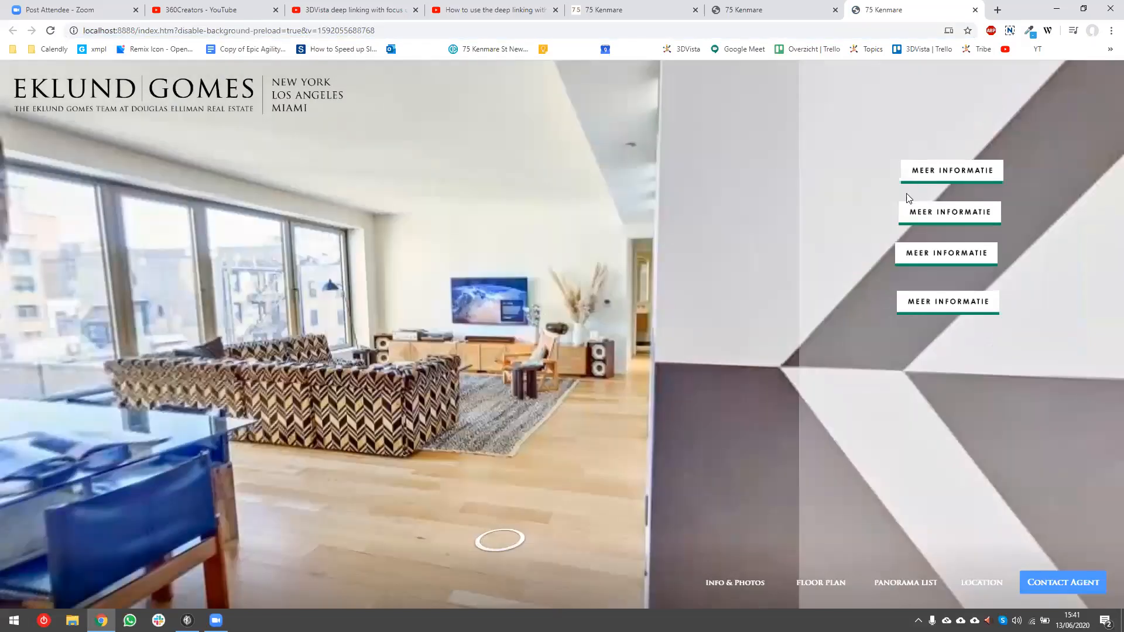
left_click(952, 174)
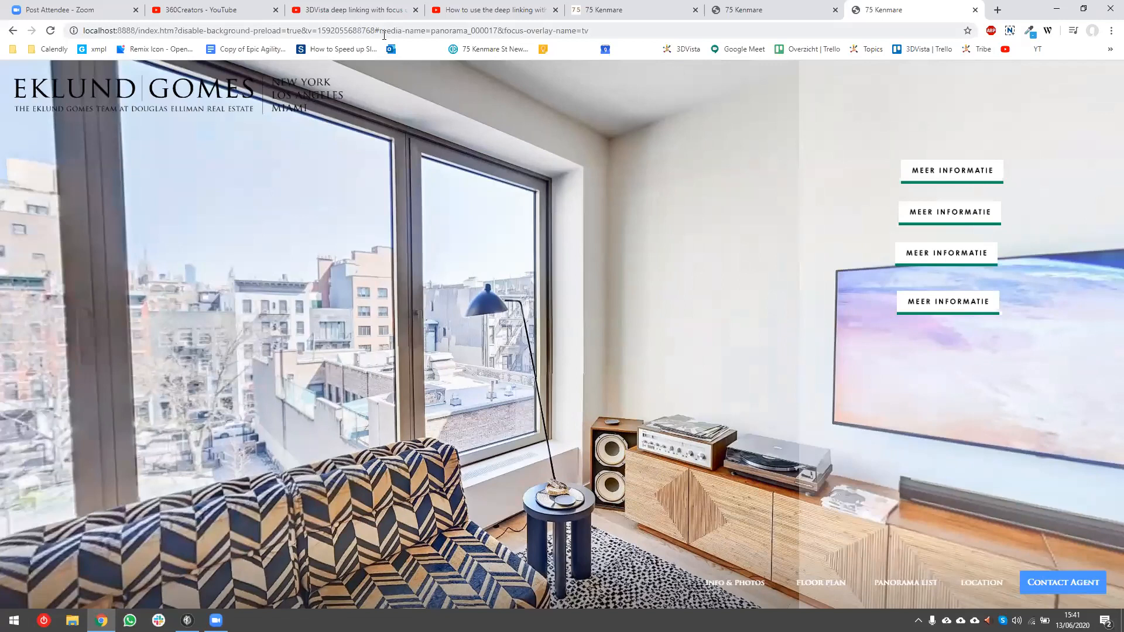
- Load the preview link with focus-overlay-name=turntable, and test the topmost Meer Informatie button from that view
left_click(376, 30)
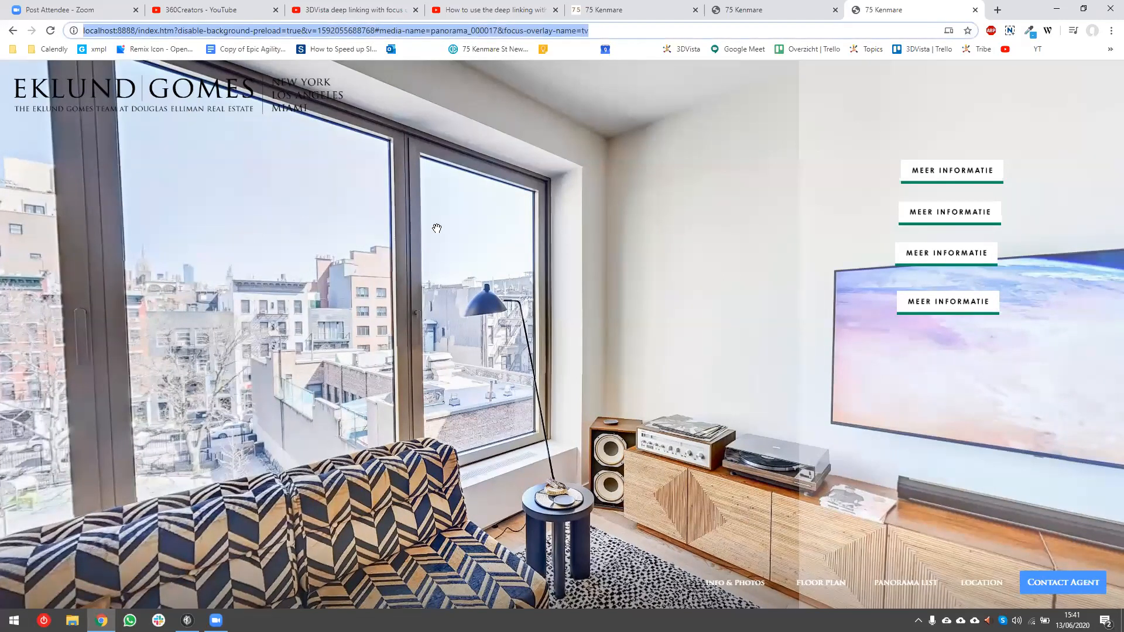
left_click(638, 36)
key("BackSpace")
key("BackSpace")
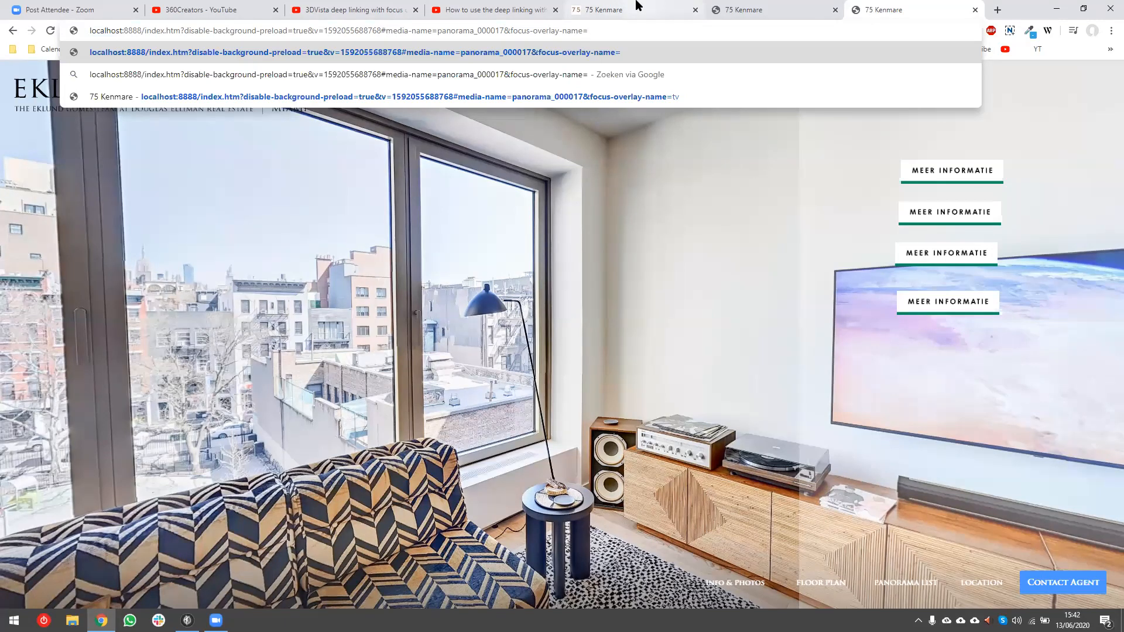
type("turntable")
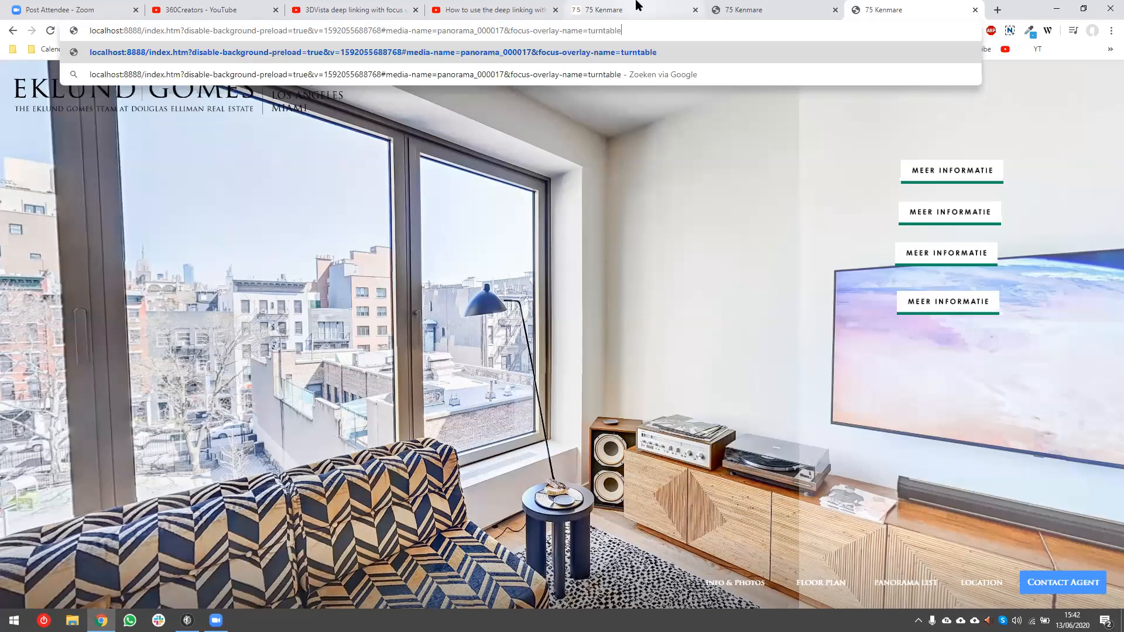
key("Return")
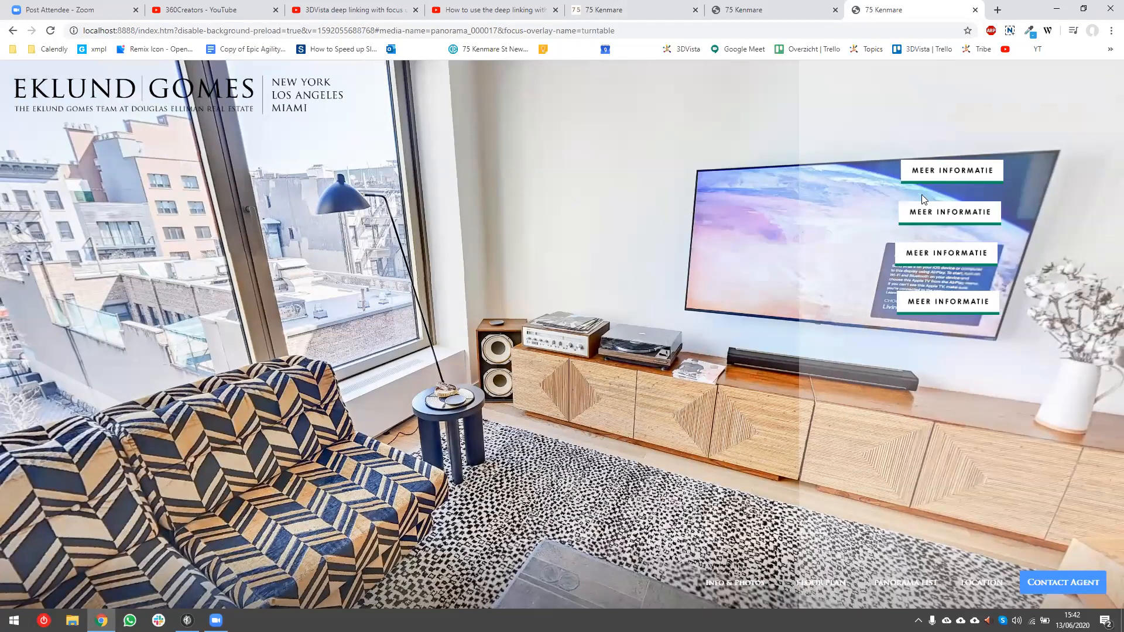
left_click(953, 181)
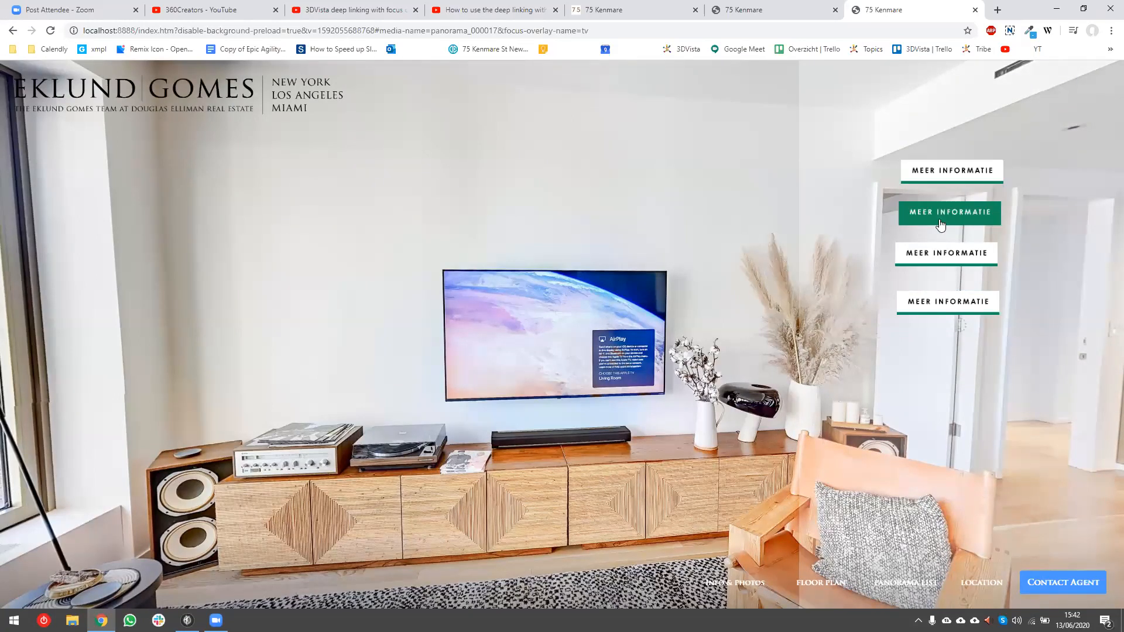
- Back in 3DVista, remove the Show Components action from the second Meer Informatie button and start an Open URL action for it
key("alt+Tab")
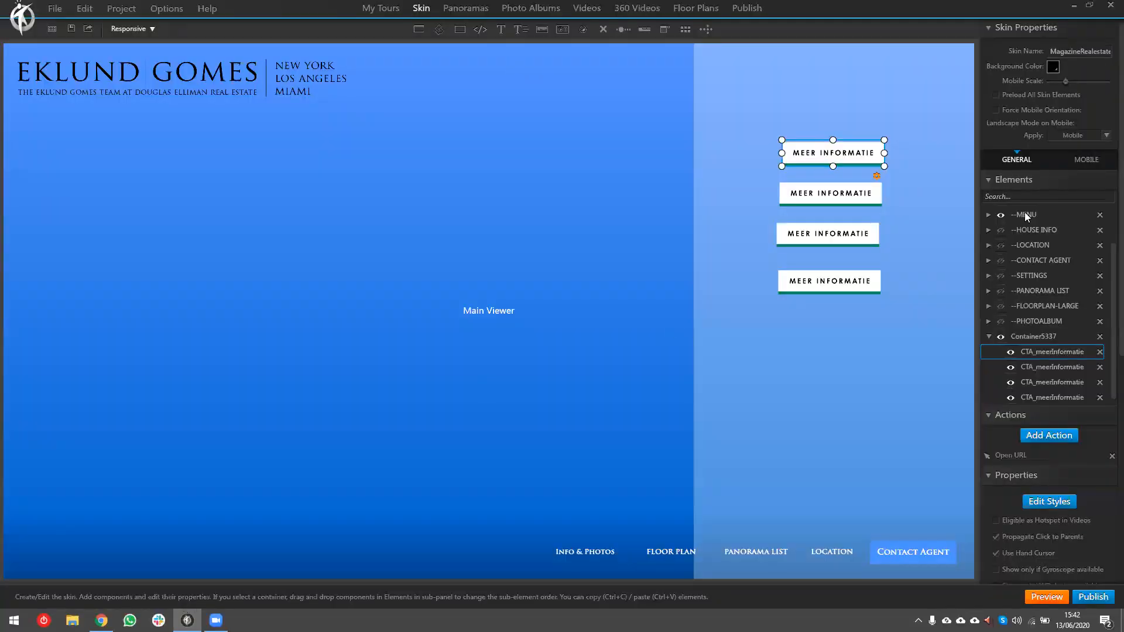
left_click(866, 205)
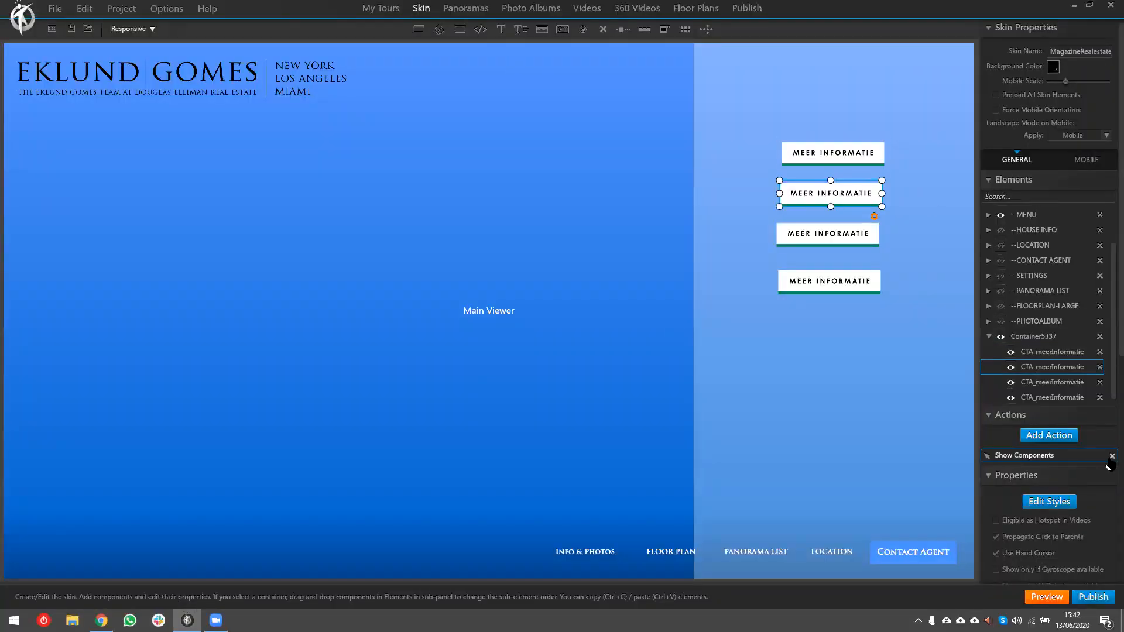
left_click(1062, 443)
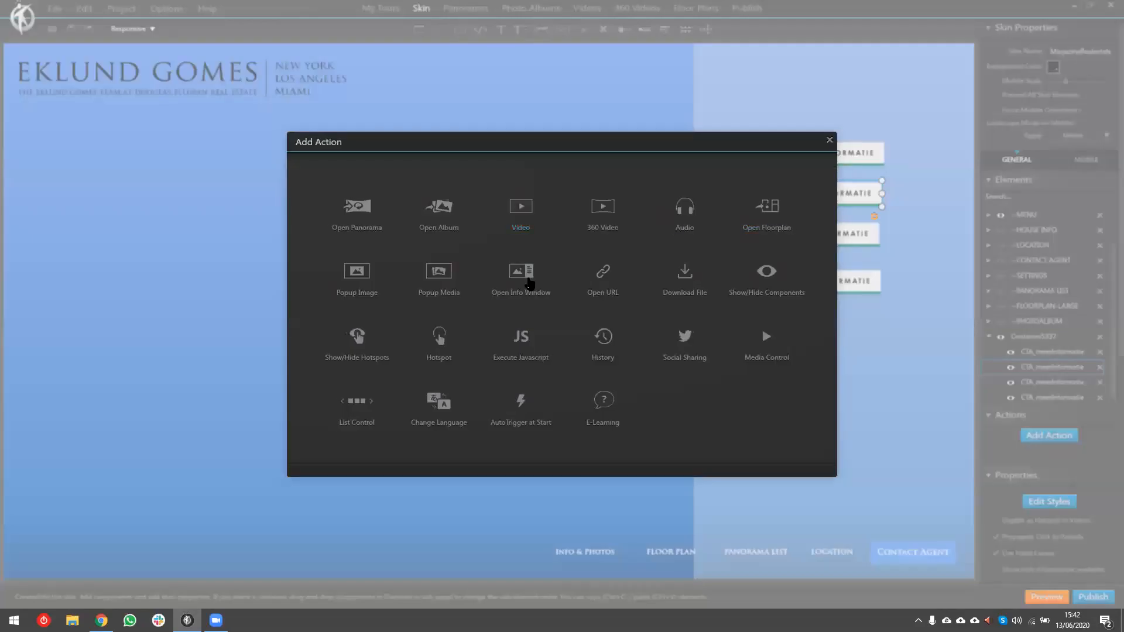
left_click(608, 282)
- Set the Open URL action to #media-name=panorama_000017&focus-overlay-name=turntable, triggered On Click and opened in the same iframe
left_click(550, 288)
left_click(551, 299)
left_click(551, 305)
left_click(498, 330)
left_click(519, 323)
type("#media-name=panorama_000017&focus-overlay-name=")
type("turntable")
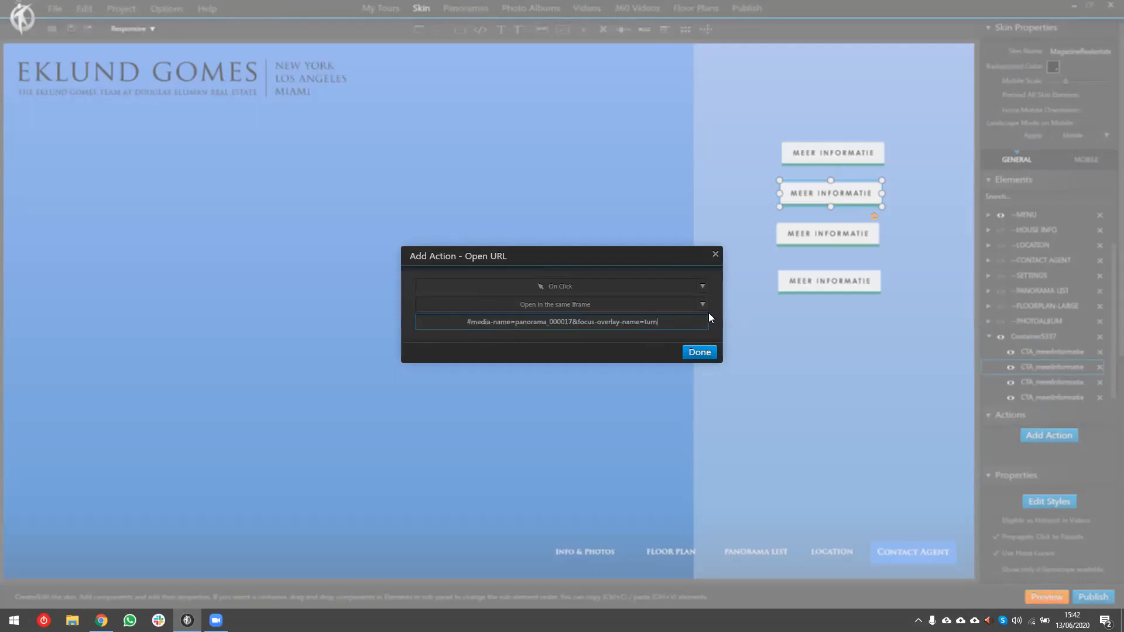
left_click(698, 353)
- Give the third Meer Informatie button an On Click Open URL action to #media-name=panorama_000017&focus-overlay-name=magazines, opened in the same iframe
left_click(985, 382)
left_click(1049, 435)
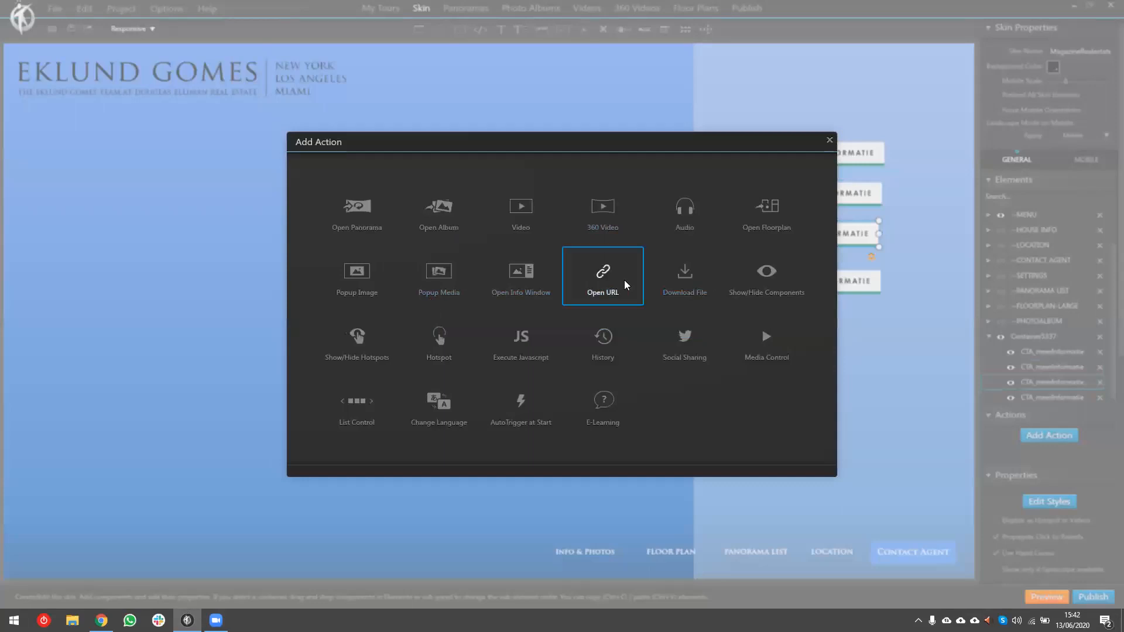
left_click(603, 276)
left_click(527, 295)
left_click(535, 304)
left_click(495, 338)
left_click(559, 321)
type("#media-name=panorama_000017&focus-overlay-name=maga")
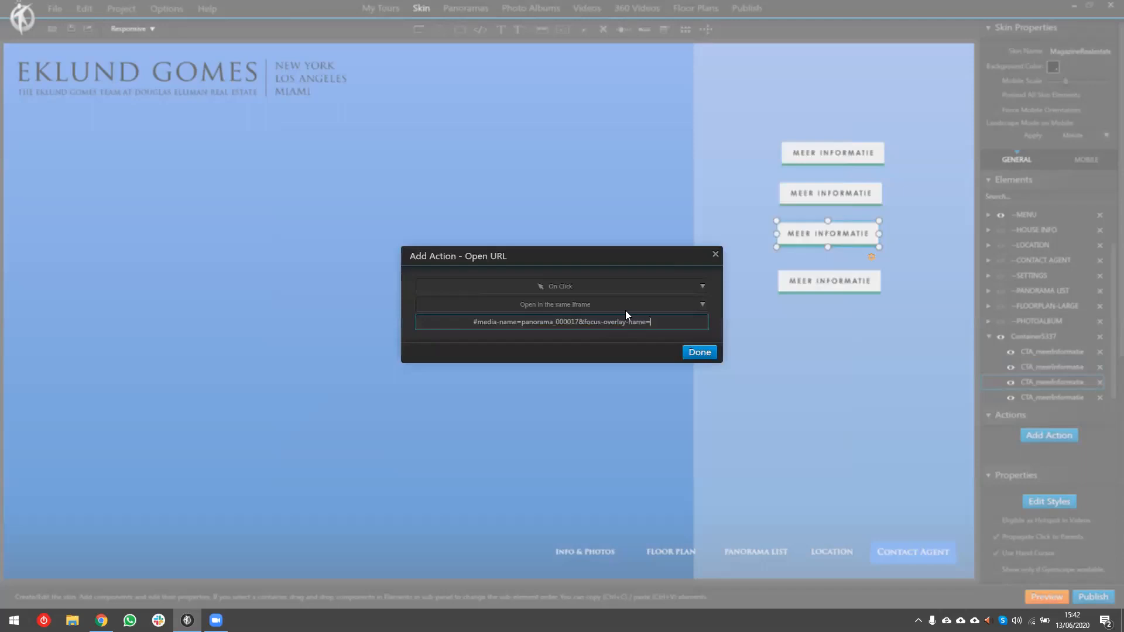
type("zines")
left_click(698, 352)
- Remove the existing action from the fourth Meer Informatie button and start an Open URL action for it
left_click(861, 286)
left_click(1111, 456)
left_click(1066, 443)
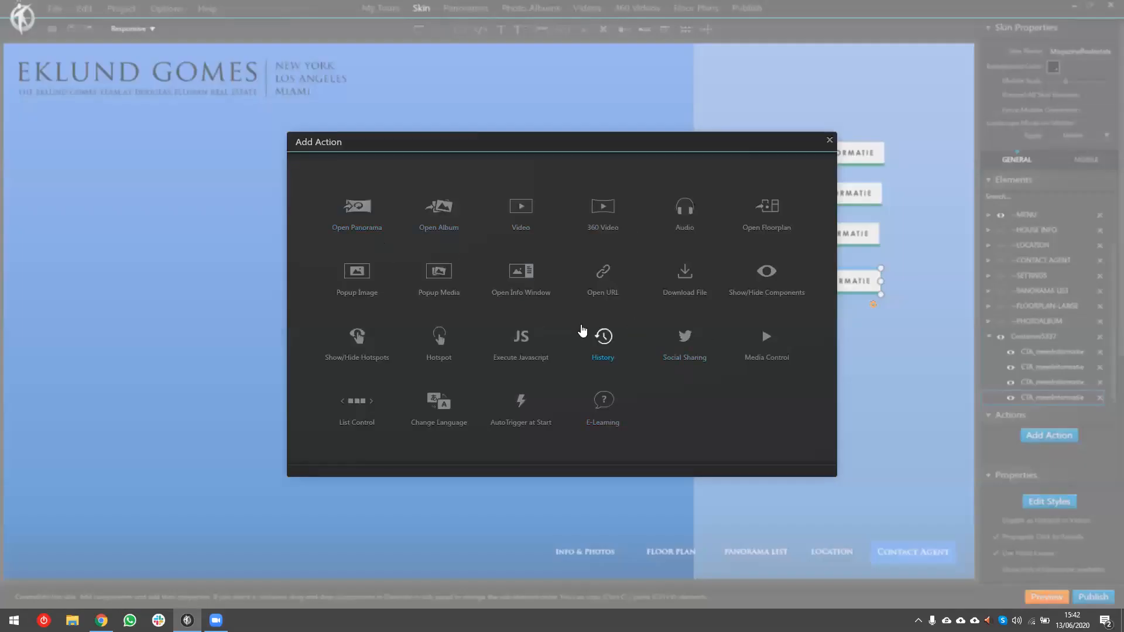
left_click(621, 279)
- Set the Open URL action to #media-name=panorama_000017&focus-overlay-name=empirebuilding, triggered On Click and opened in the same iframe
left_click(580, 286)
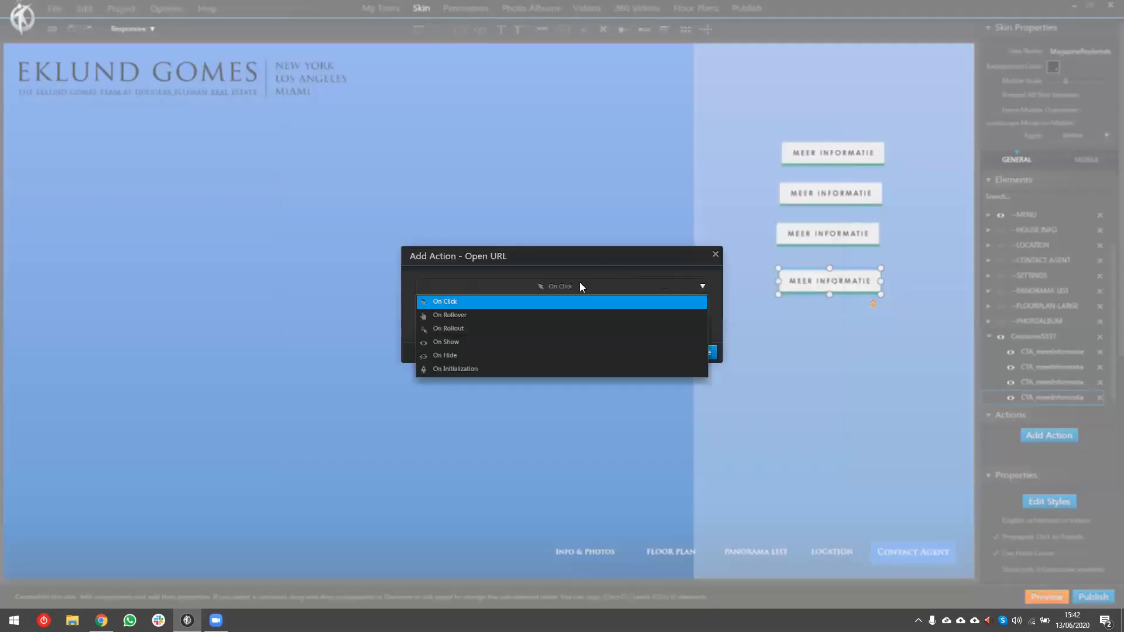
left_click(529, 296)
left_click(530, 304)
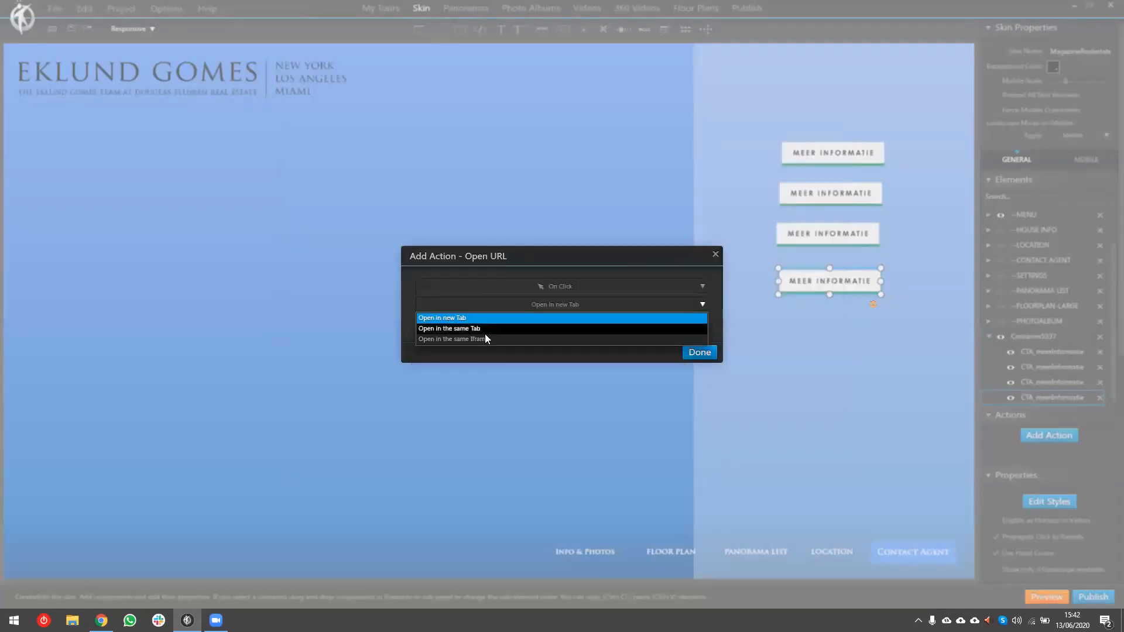
left_click(485, 337)
left_click(510, 321)
key("BackSpace")
key("BackSpace")
type("emplrebuilding")
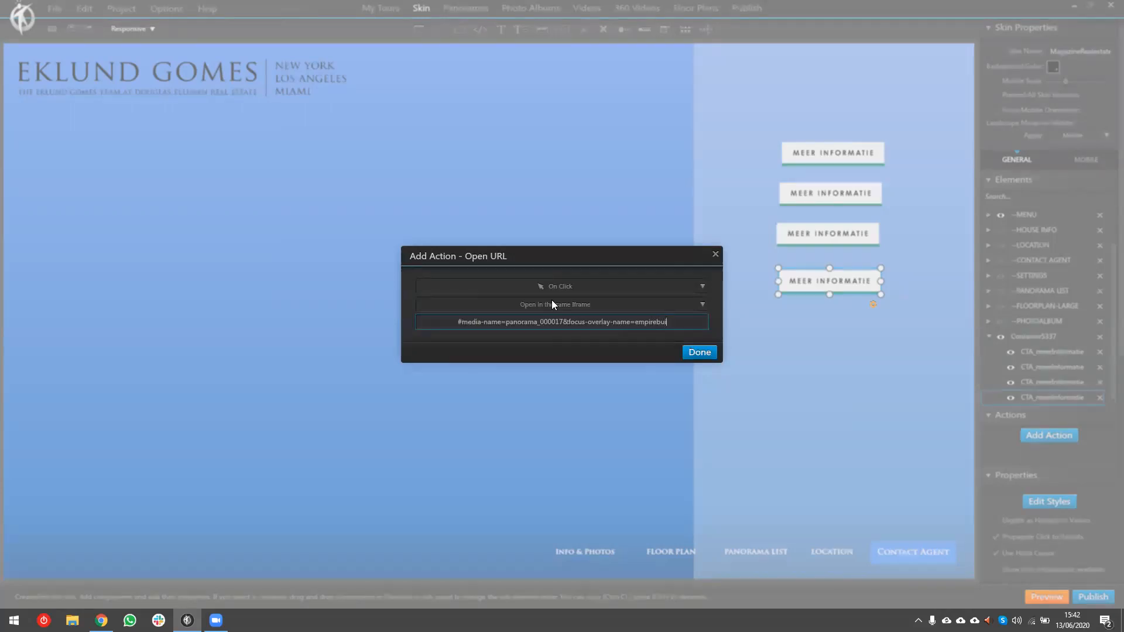
left_click(698, 353)
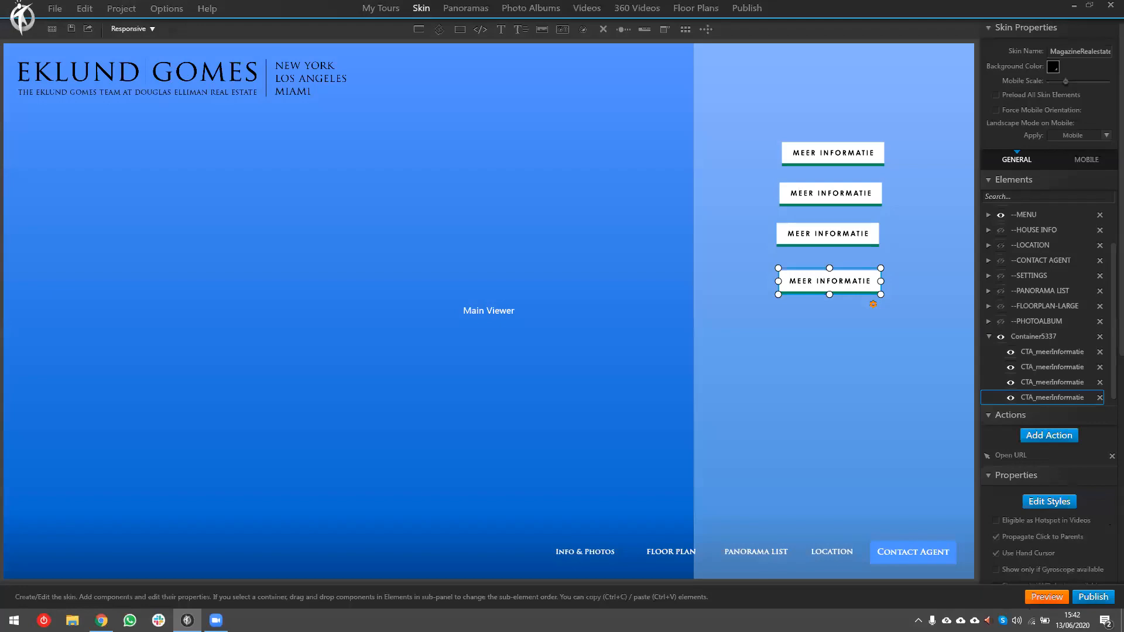
- Preview the tour and test the Meer Informatie buttons' links to the turntable, tv and empirebuilding hotspots
left_click(1047, 597)
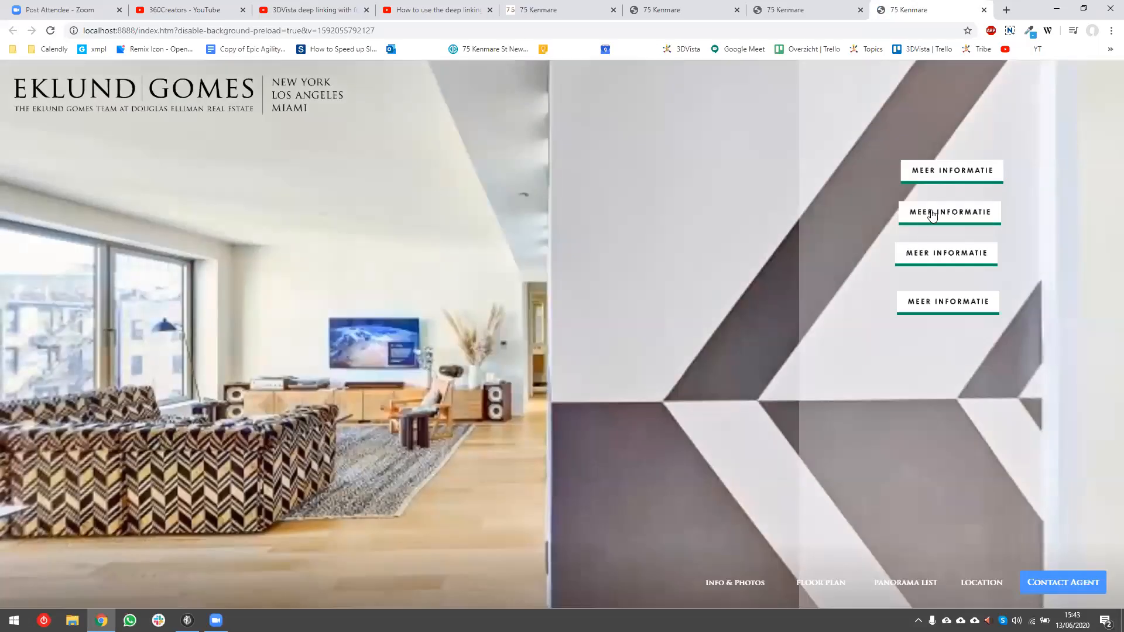
left_click(927, 215)
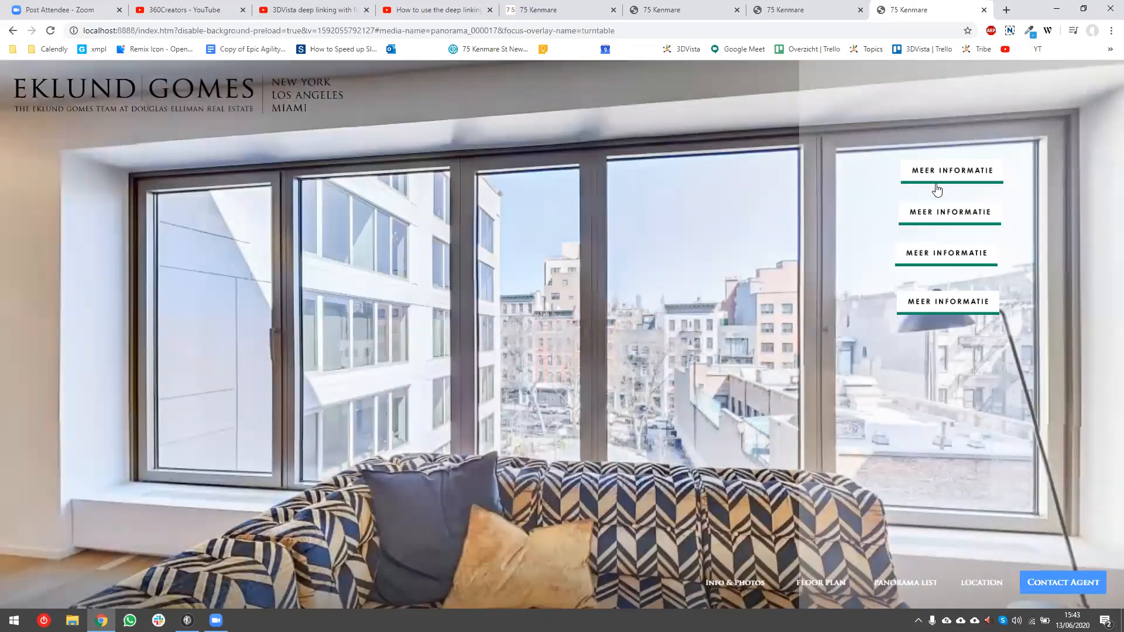
left_click(953, 172)
left_click(955, 227)
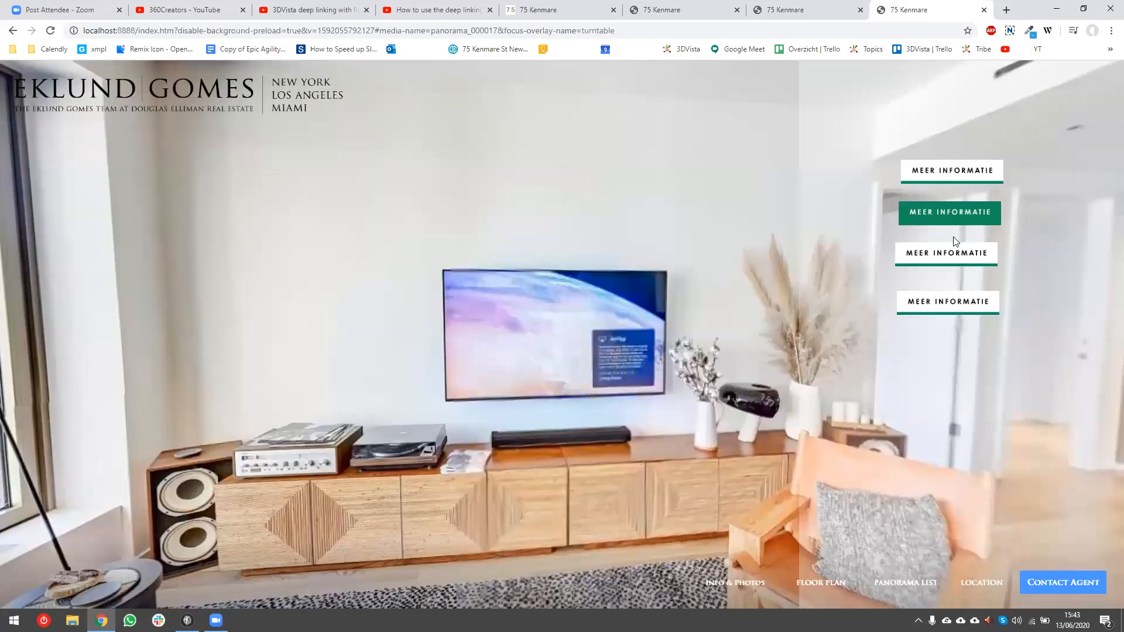
left_click(937, 315)
left_click(944, 214)
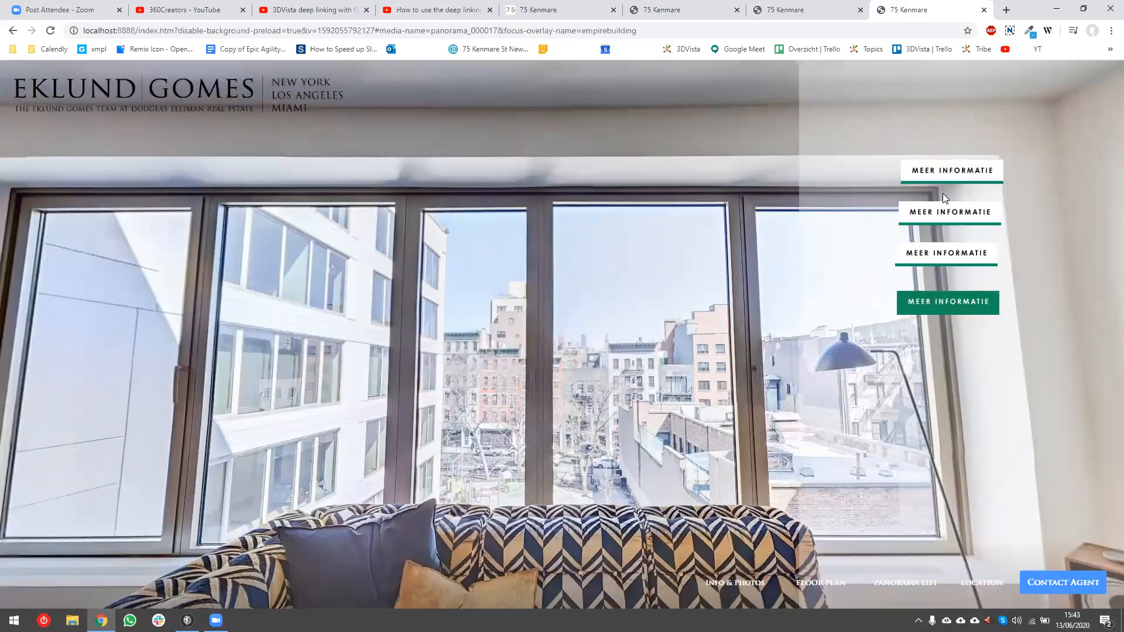
left_click(950, 171)
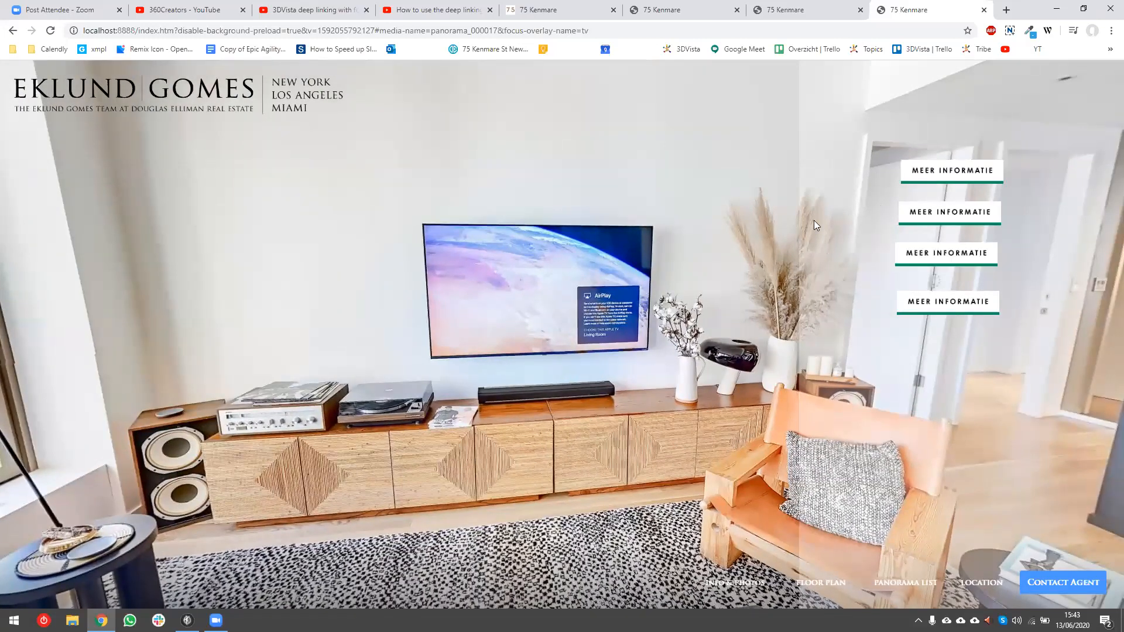
key("alt+Tab")
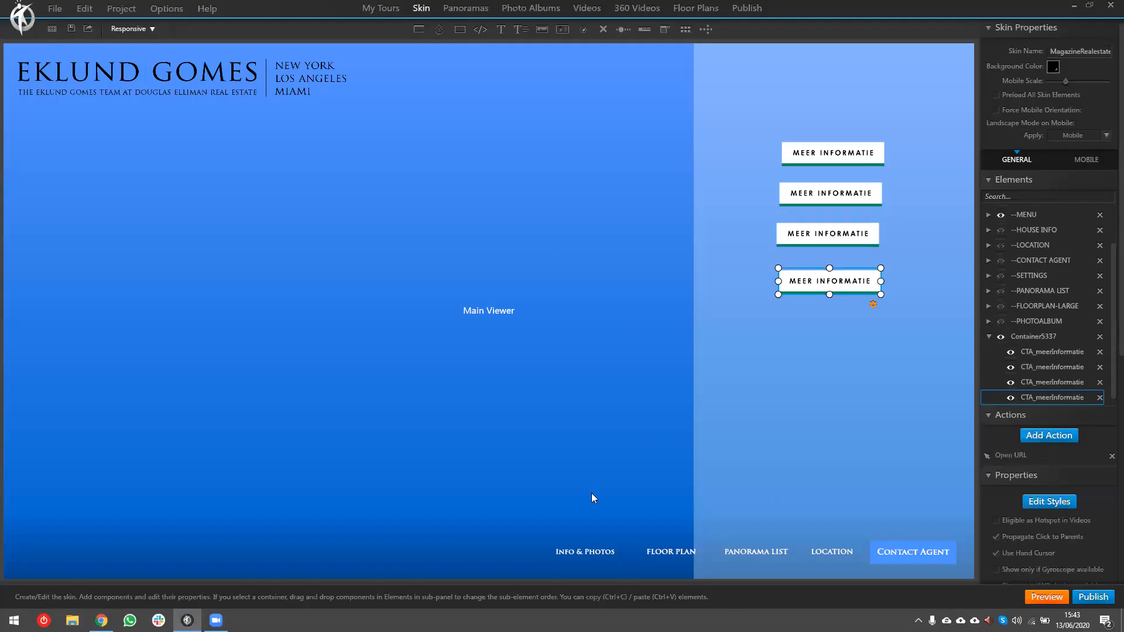
key("alt+Tab")
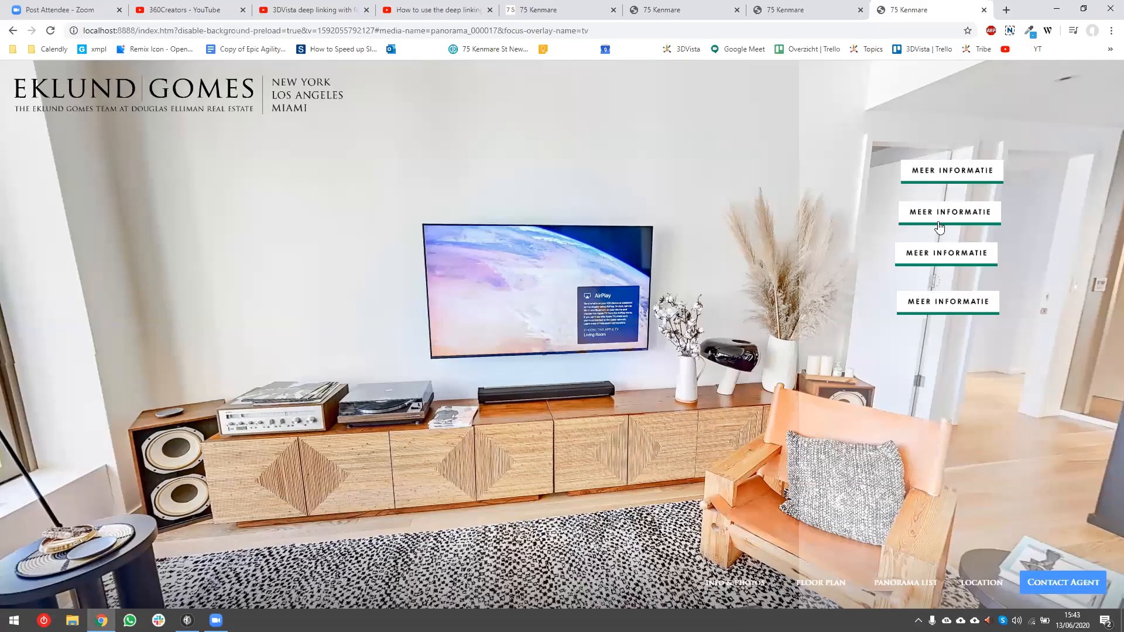
- Switch to 3DVista, rename the container holding the Meer Informatie buttons to pano17container and hide it
key("alt+Tab")
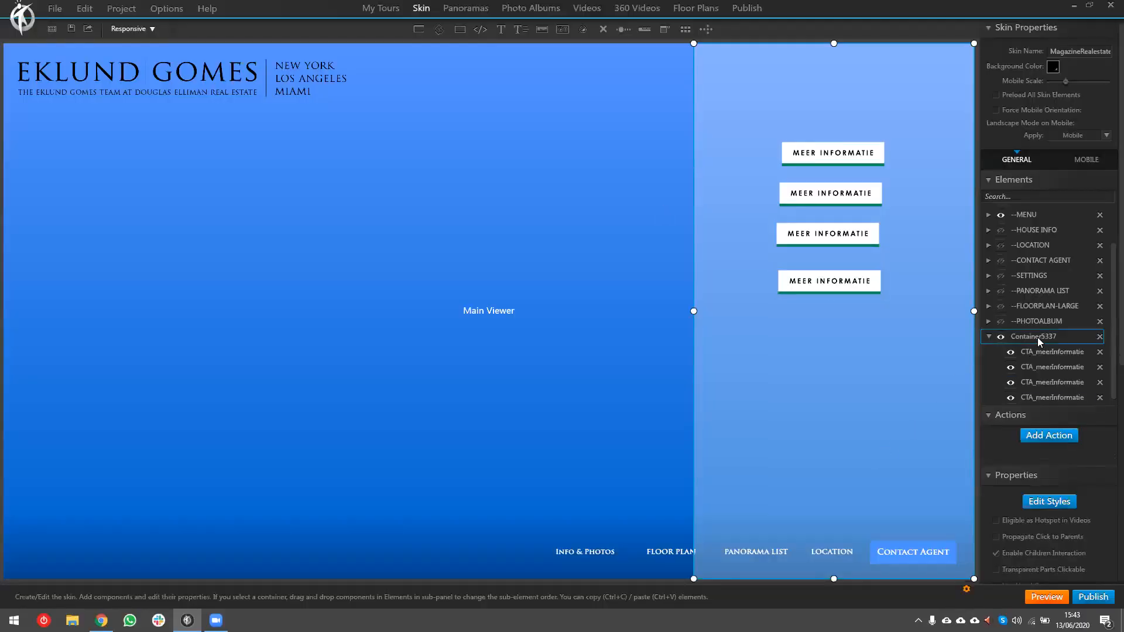
type("pano17")
double_click(1055, 340)
left_click(1001, 337)
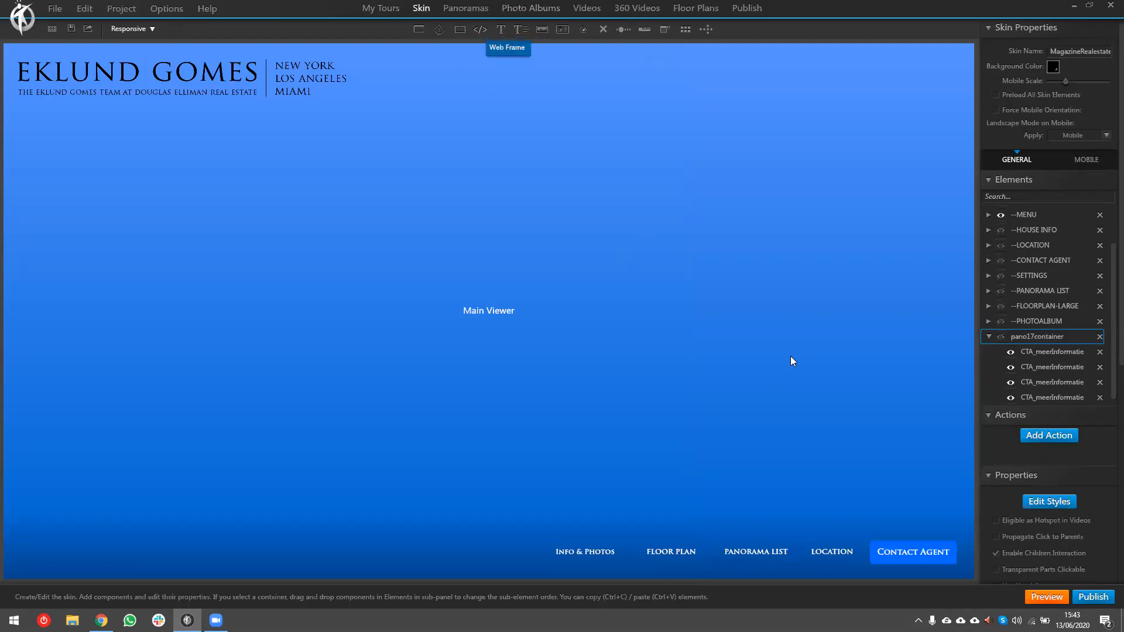
- Duplicate the Info & Photos menu button and remove the Show Components and Open Album actions from the first one
left_click(588, 551)
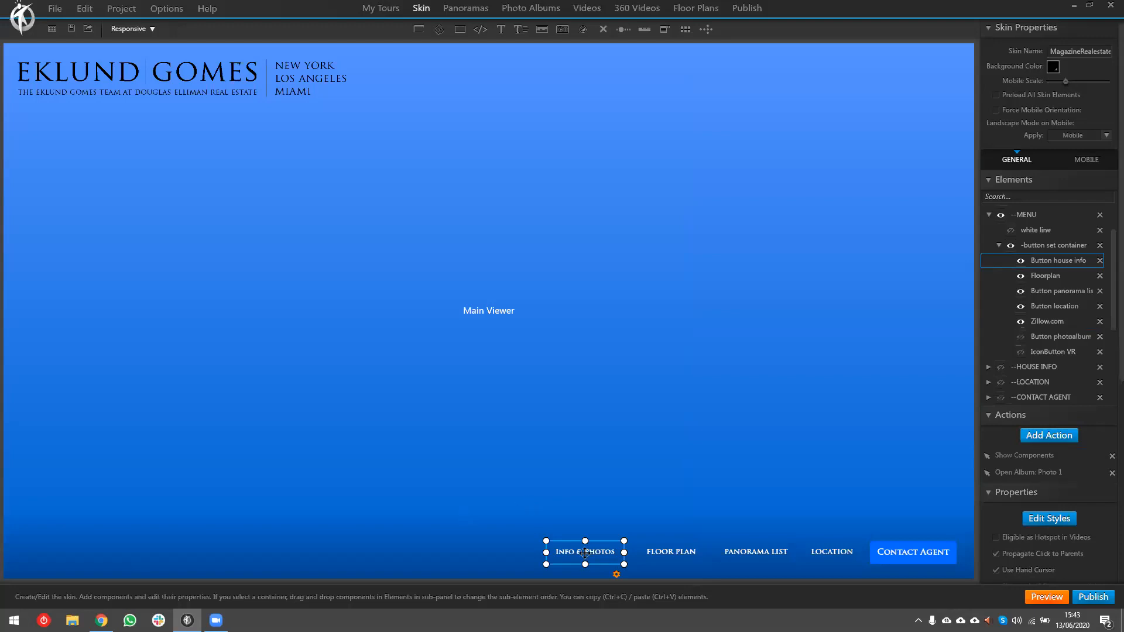
key("ctrl+v")
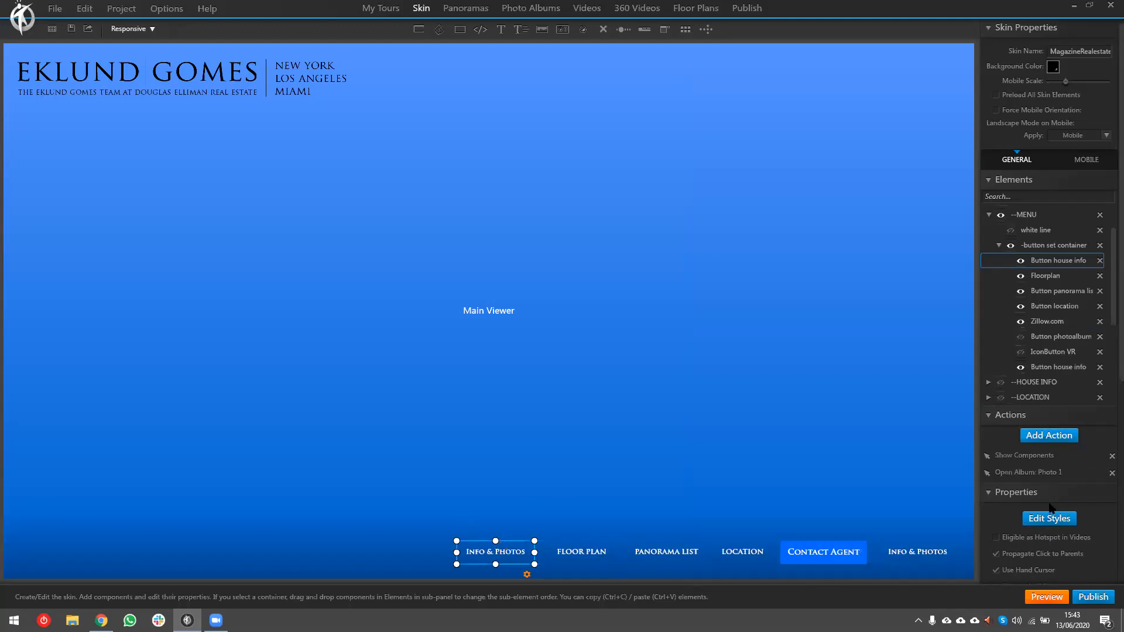
left_click(1112, 455)
left_click(1112, 455)
- Add an On Click Open Panorama action to the first Info & Photos button, opening panorama_000017 in the Main Viewer
left_click(1061, 442)
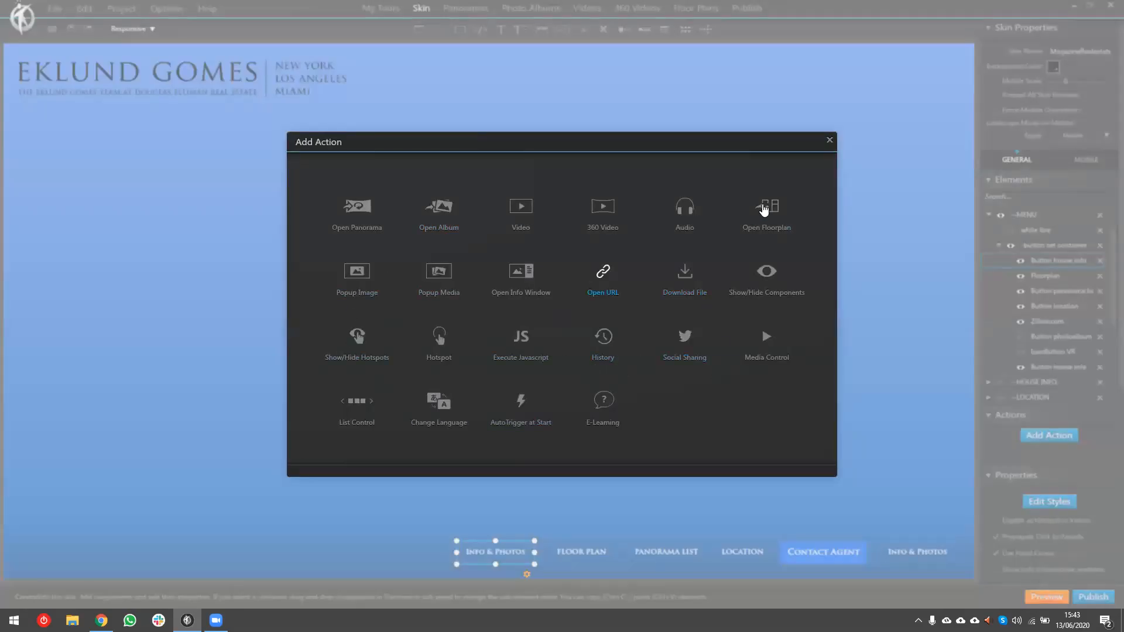
left_click(363, 220)
left_click(366, 208)
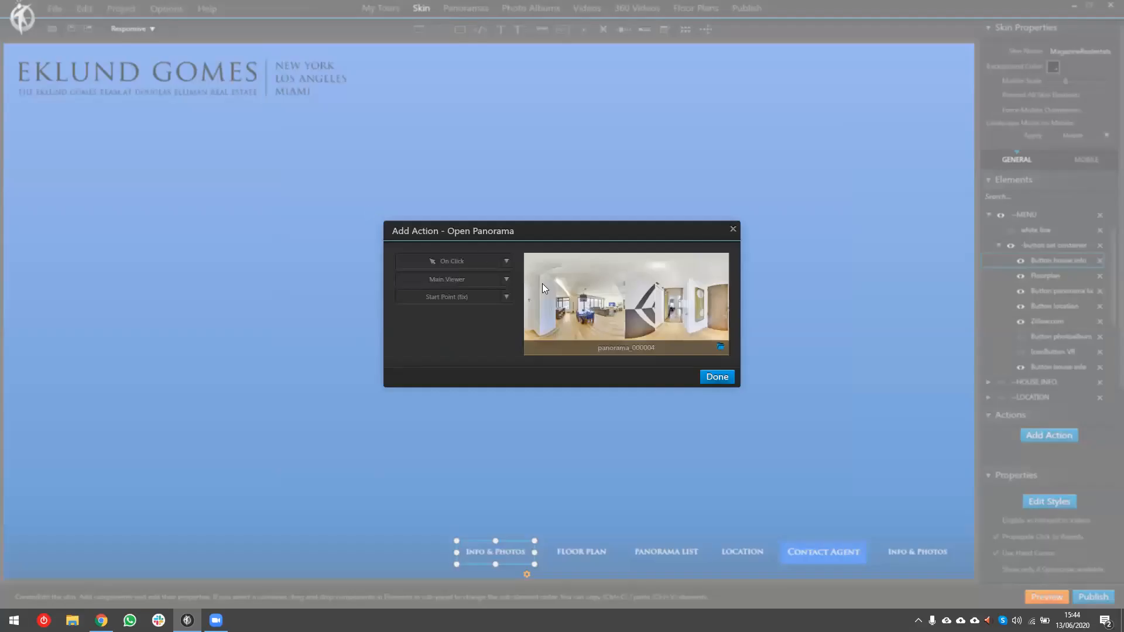
left_click(722, 353)
left_click(604, 297)
scroll(691, 352, "down", 4)
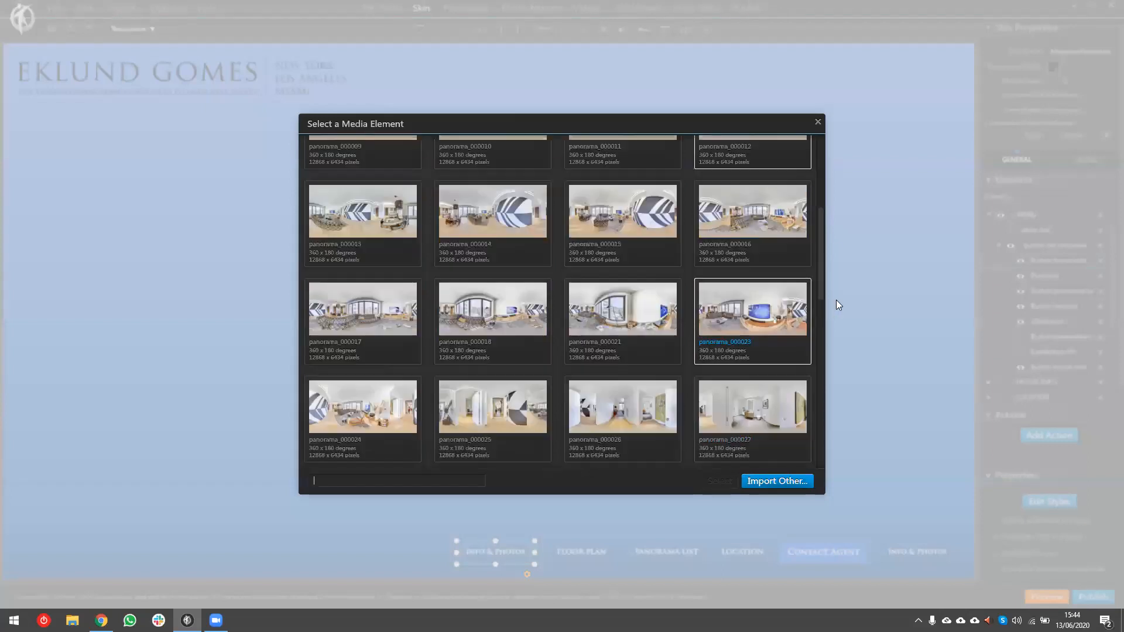
left_click(363, 309)
left_click(720, 481)
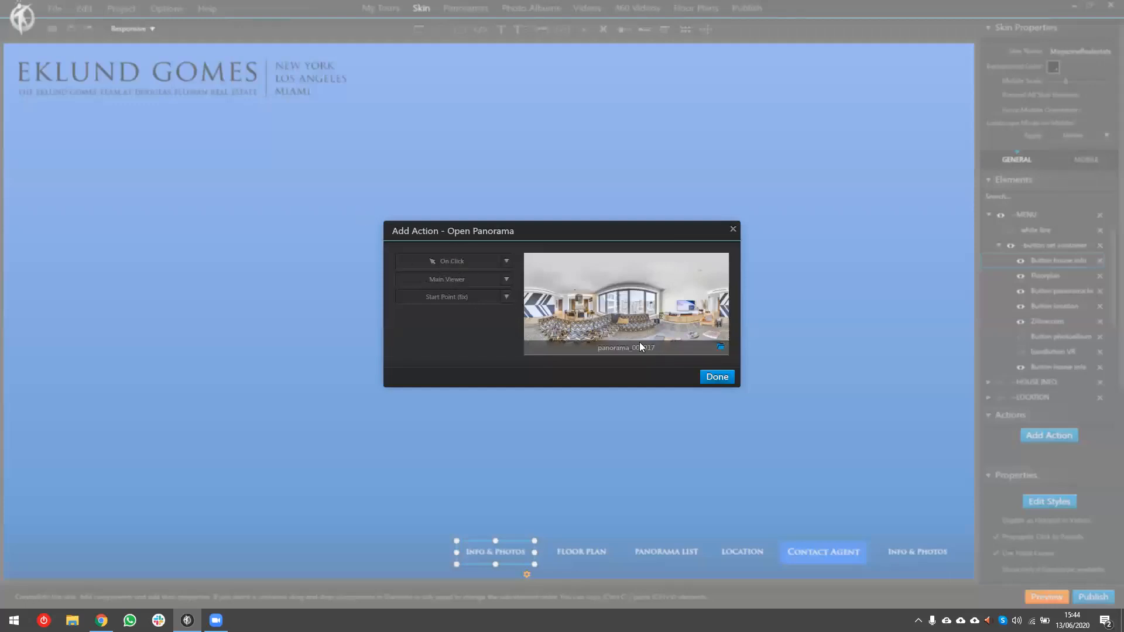
left_click(717, 378)
- Change the first Info & Photos button's label to pano17 in its state styles
left_click(1047, 502)
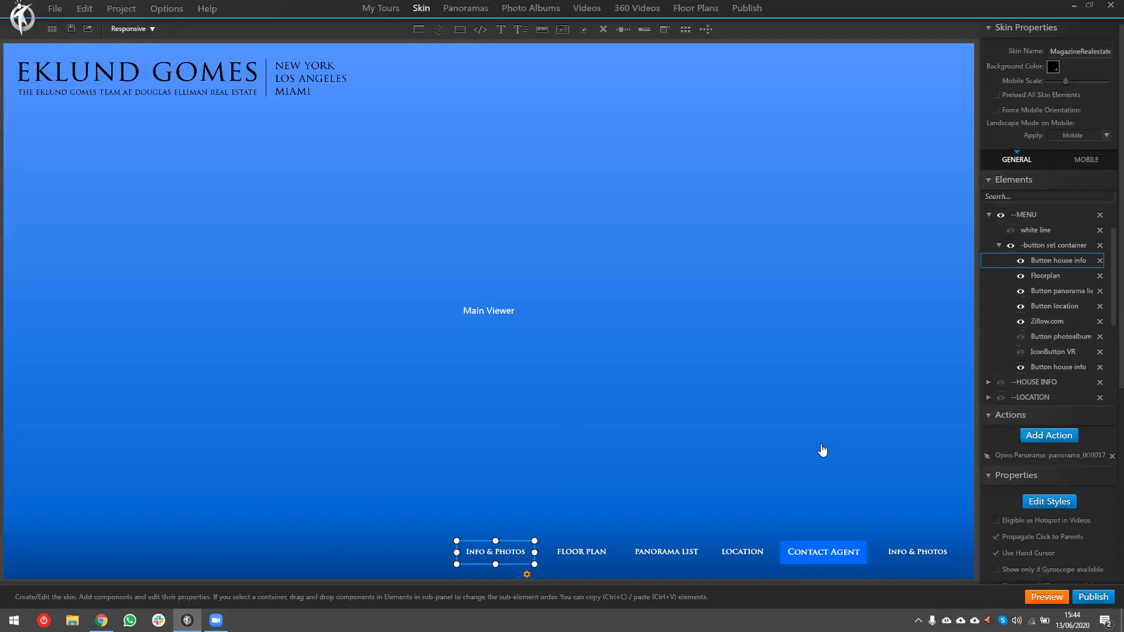
left_click_drag(452, 402, 343, 402)
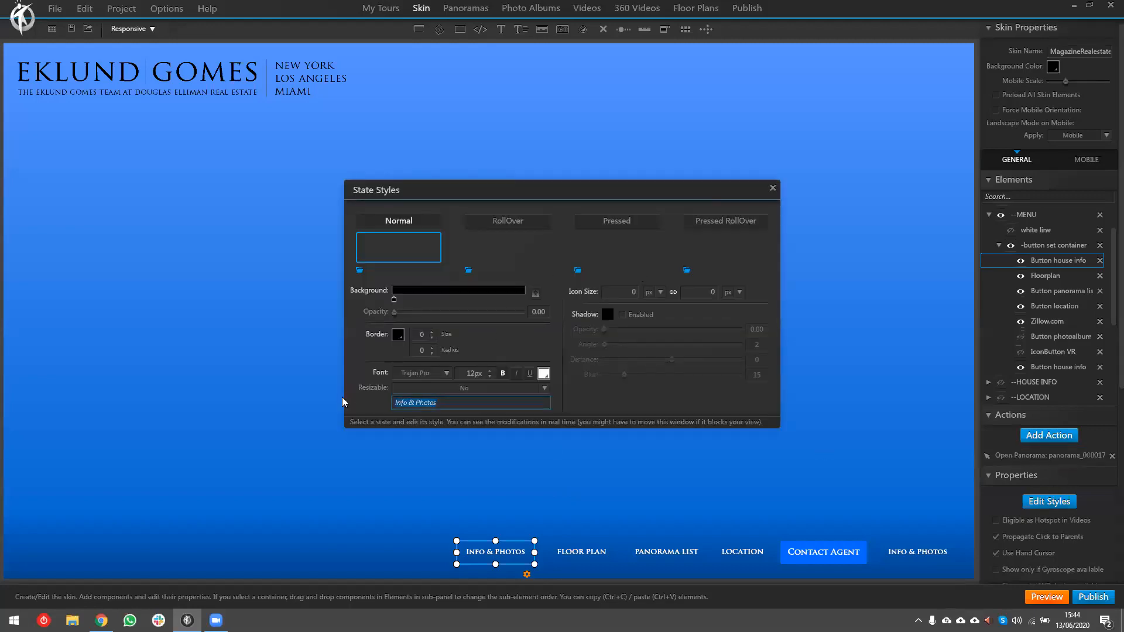
type("pano17")
left_click(772, 189)
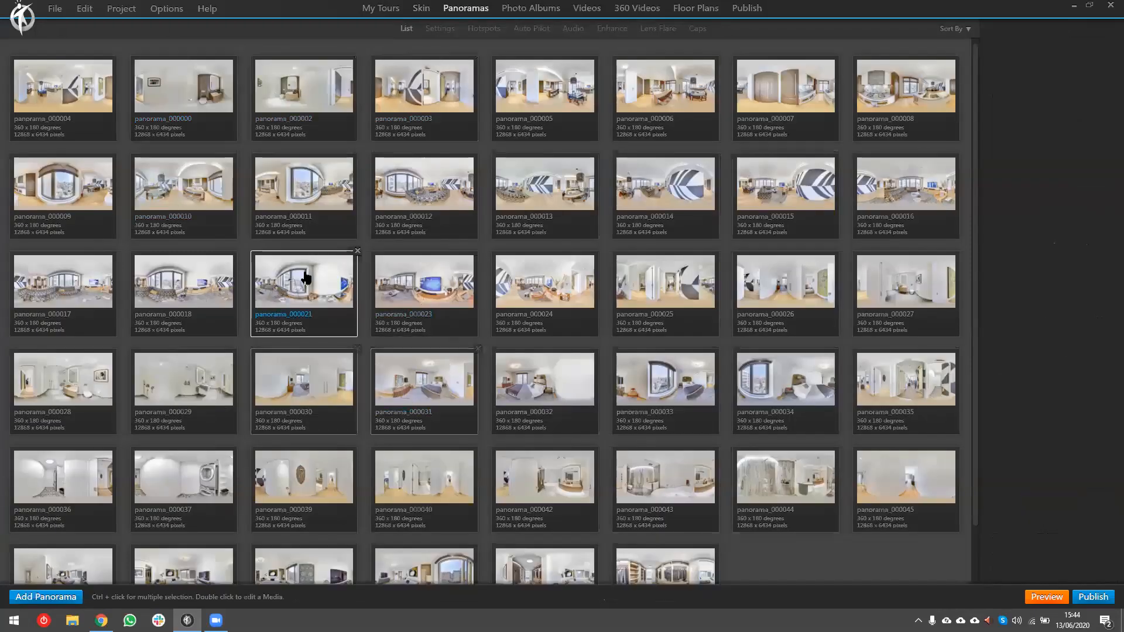
- Add a Show/Hide Components panorama action to panorama_000017 that controls pano17container in the In state
left_click(51, 283)
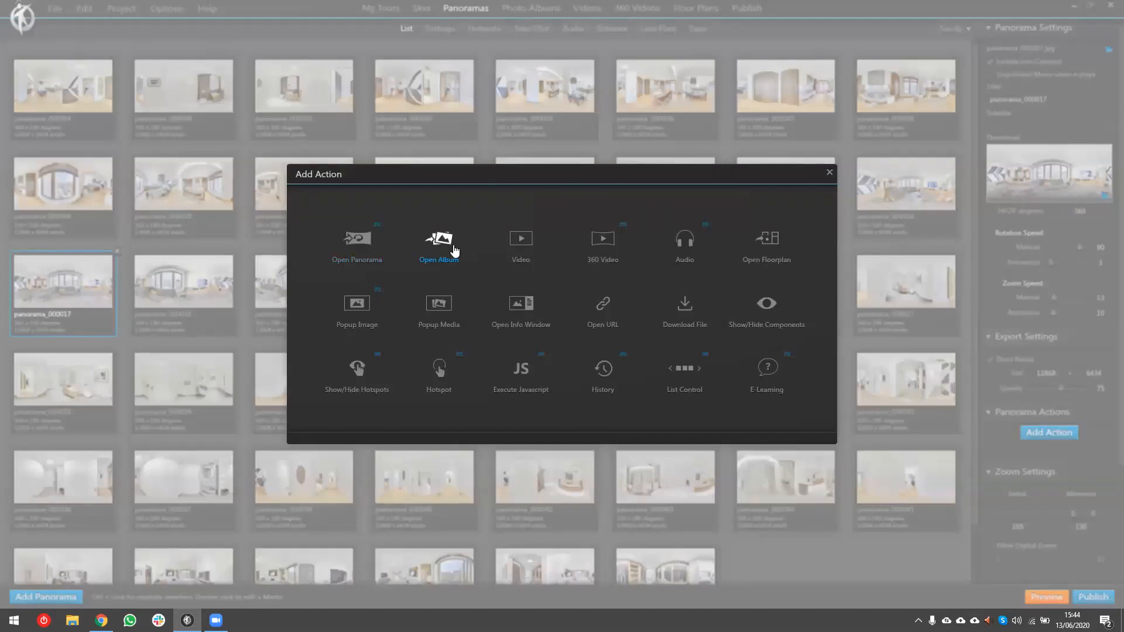
left_click(752, 308)
left_click(767, 288)
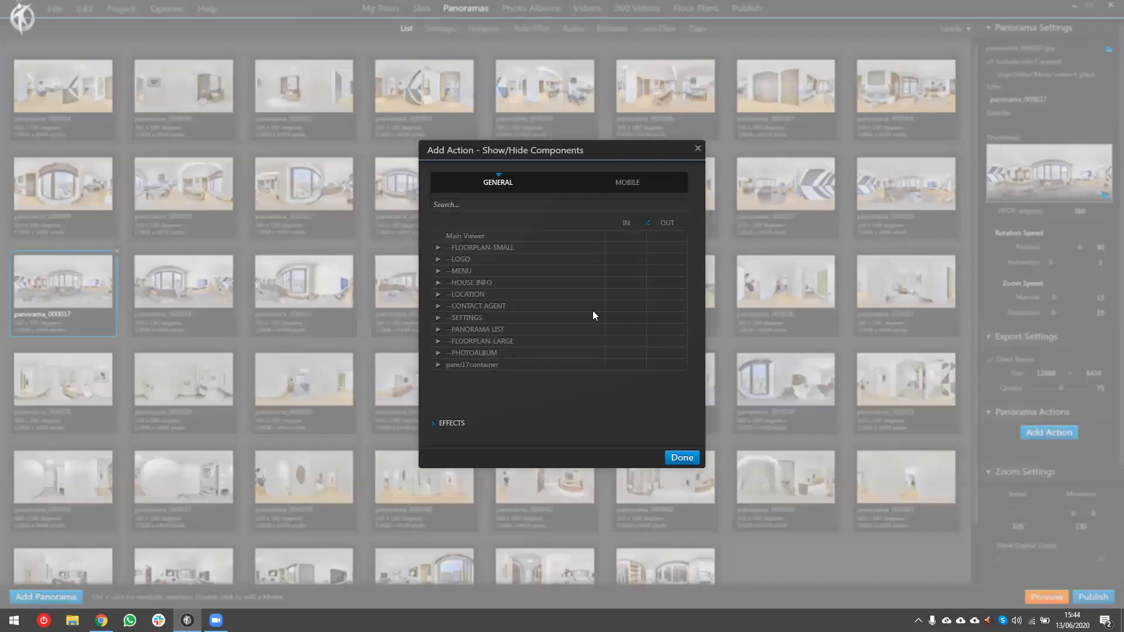
left_click(698, 149)
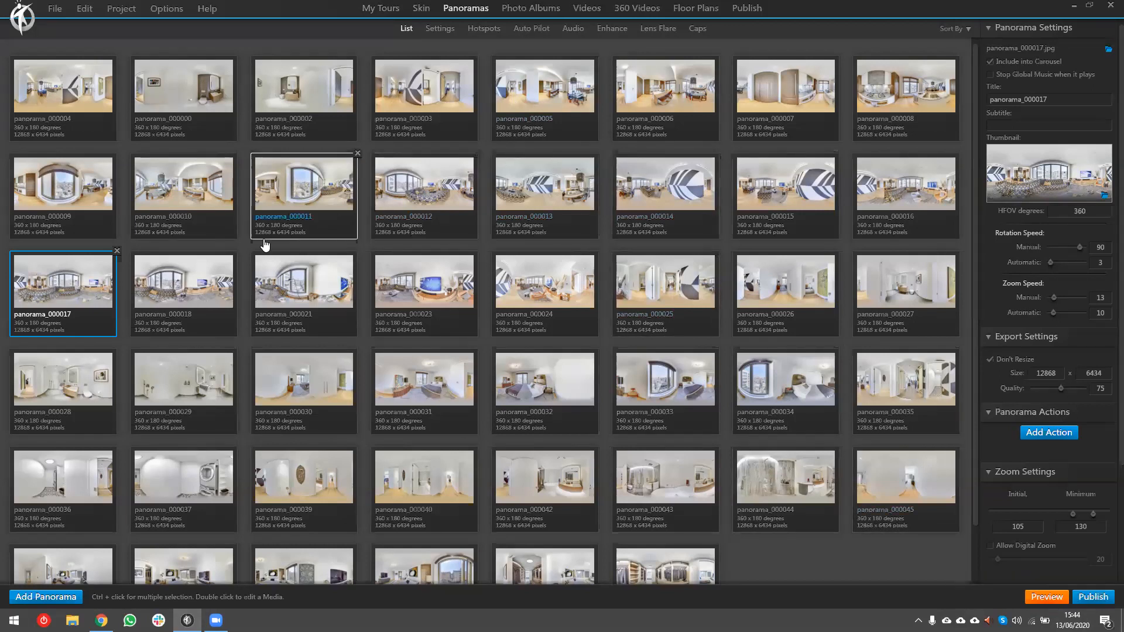
left_click(1057, 432)
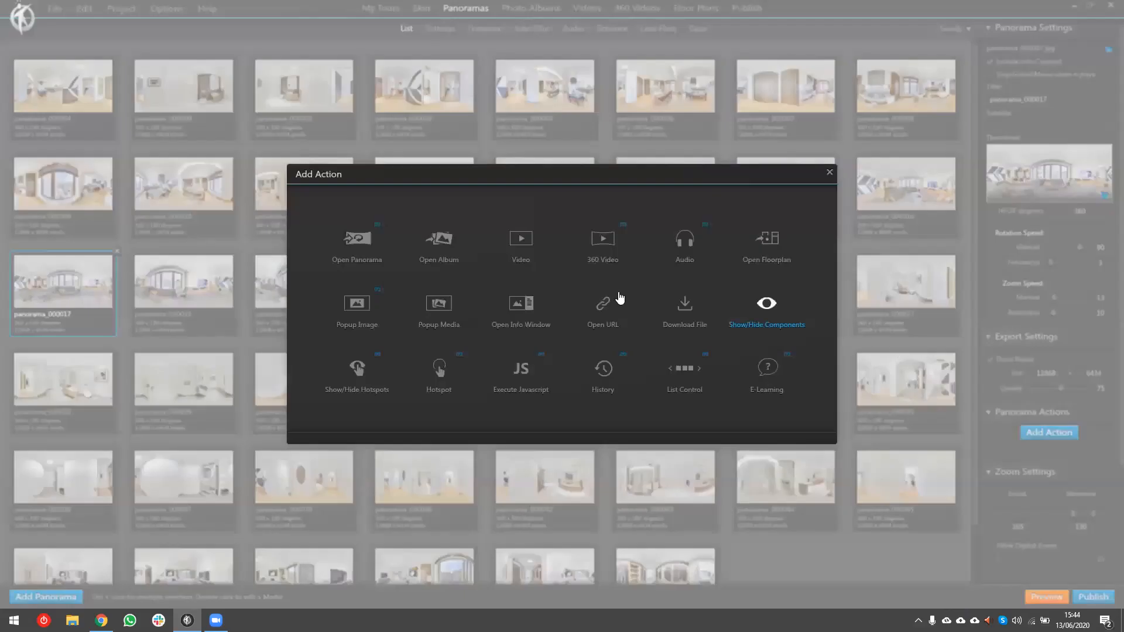
left_click(779, 304)
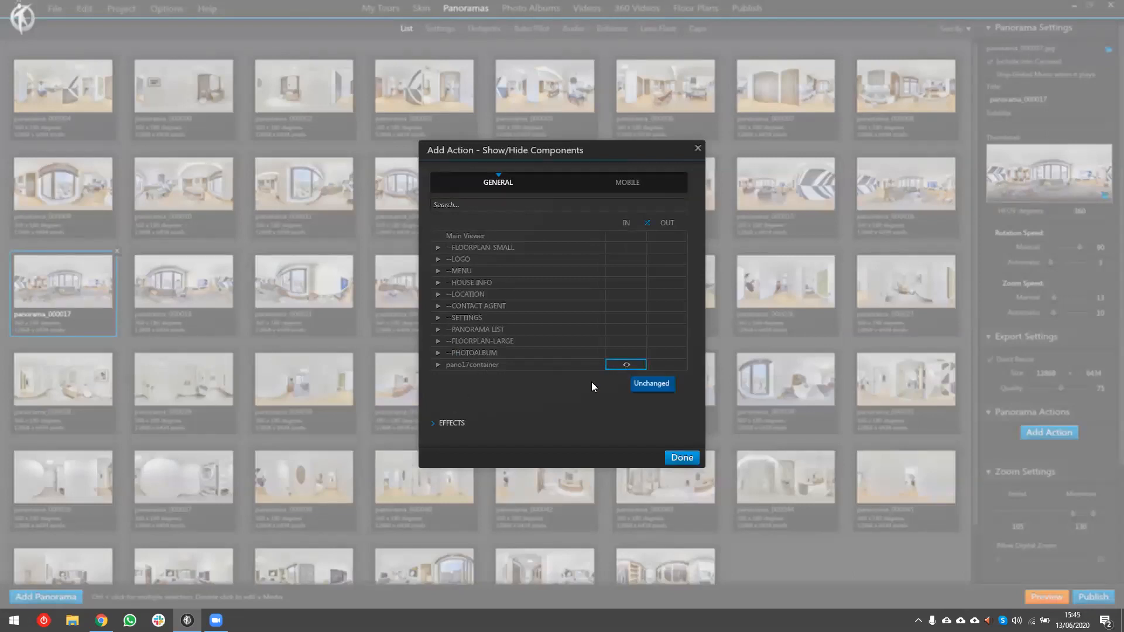
left_click(682, 458)
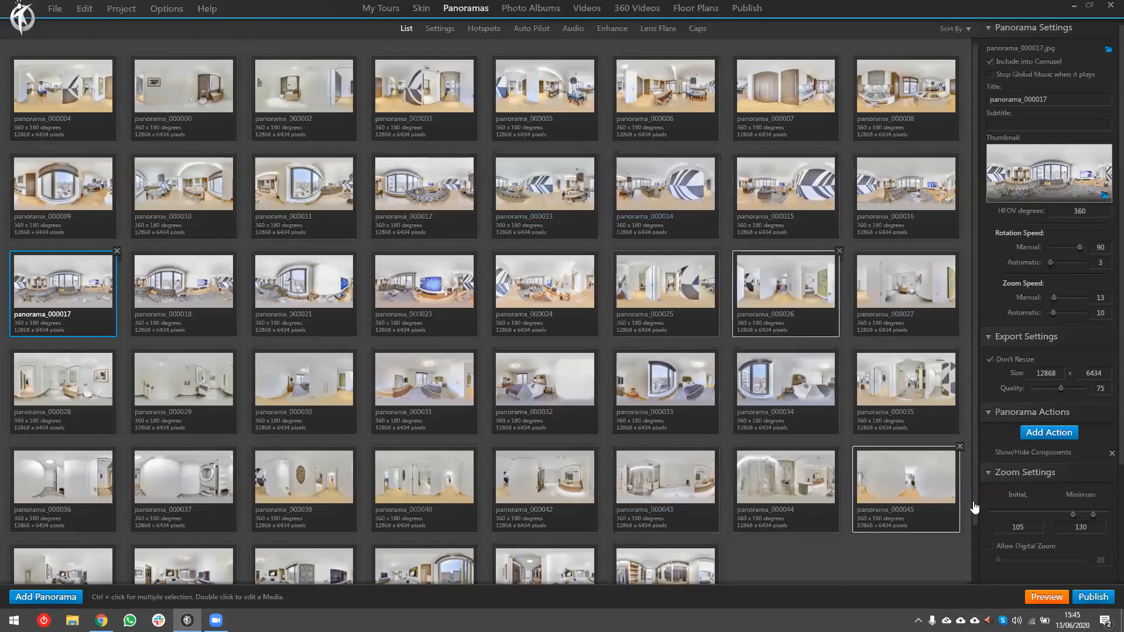
- Preview the tour in the browser, return to 3DVista and run the preview again
left_click(1047, 597)
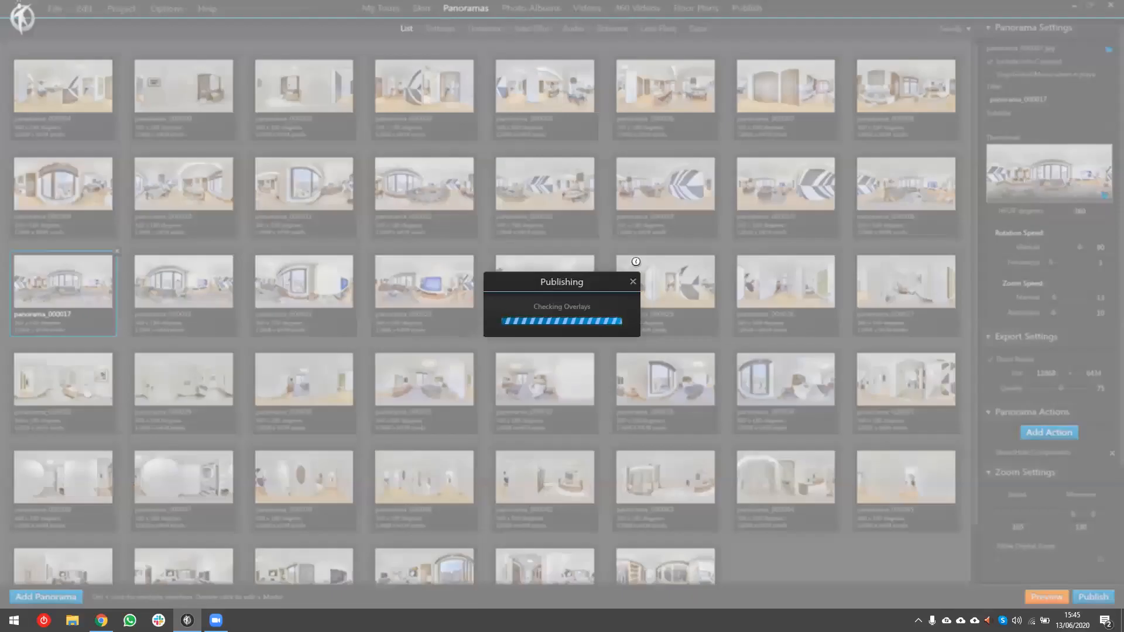
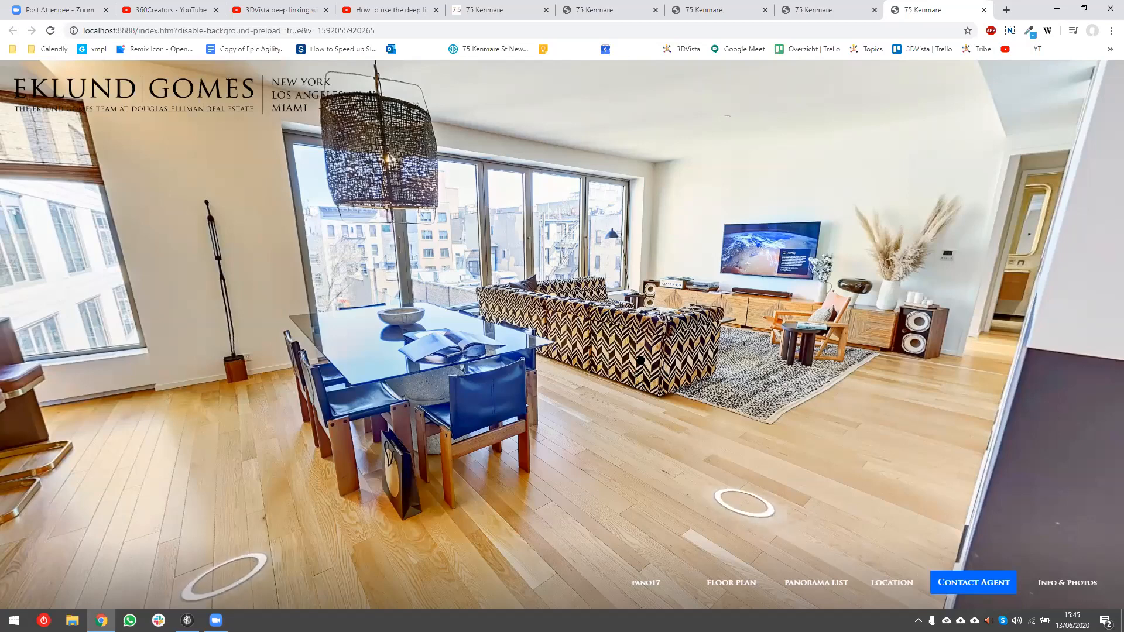
key("alt+Tab")
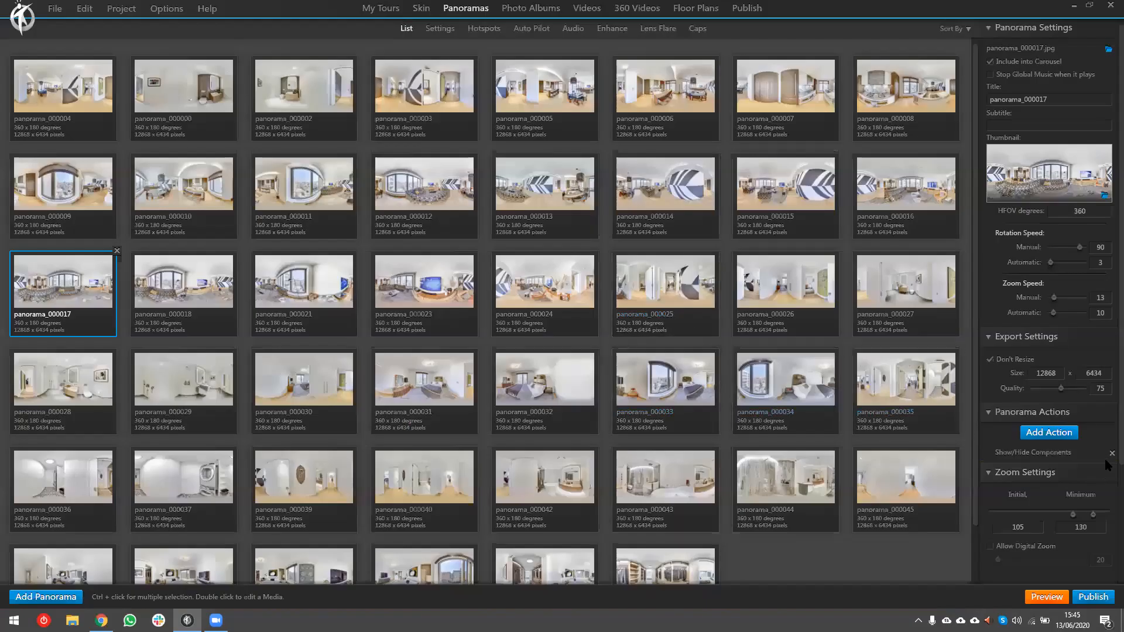
left_click(1048, 597)
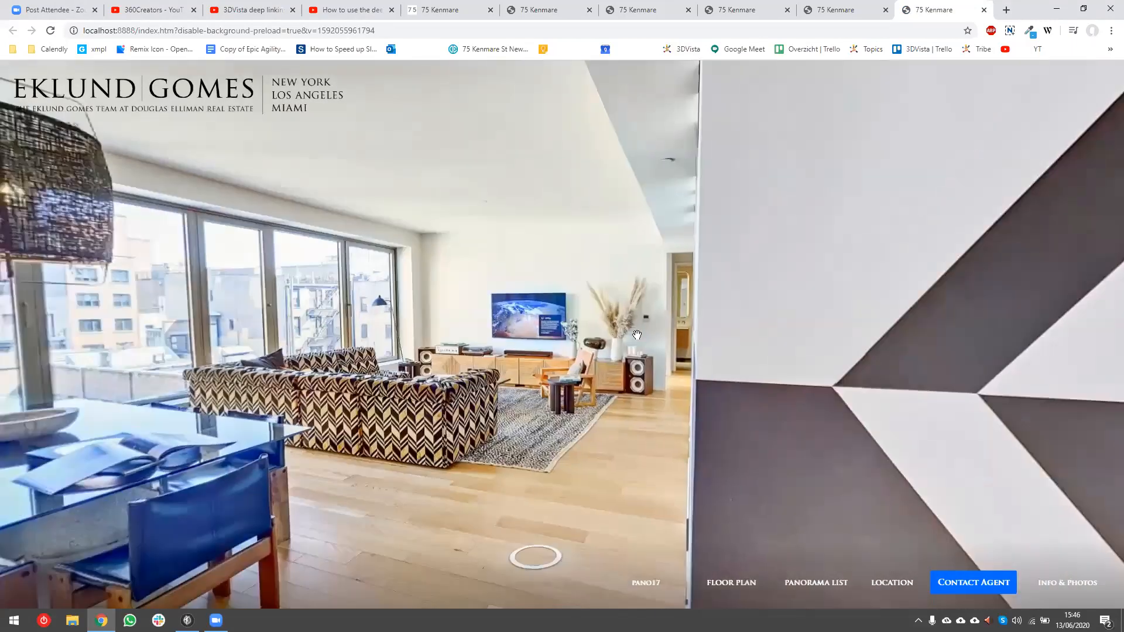
- Switch to 3DVista and make the pano17container with the Meer Informatie buttons visible in the skin
key("alt+Tab")
left_click(423, 9)
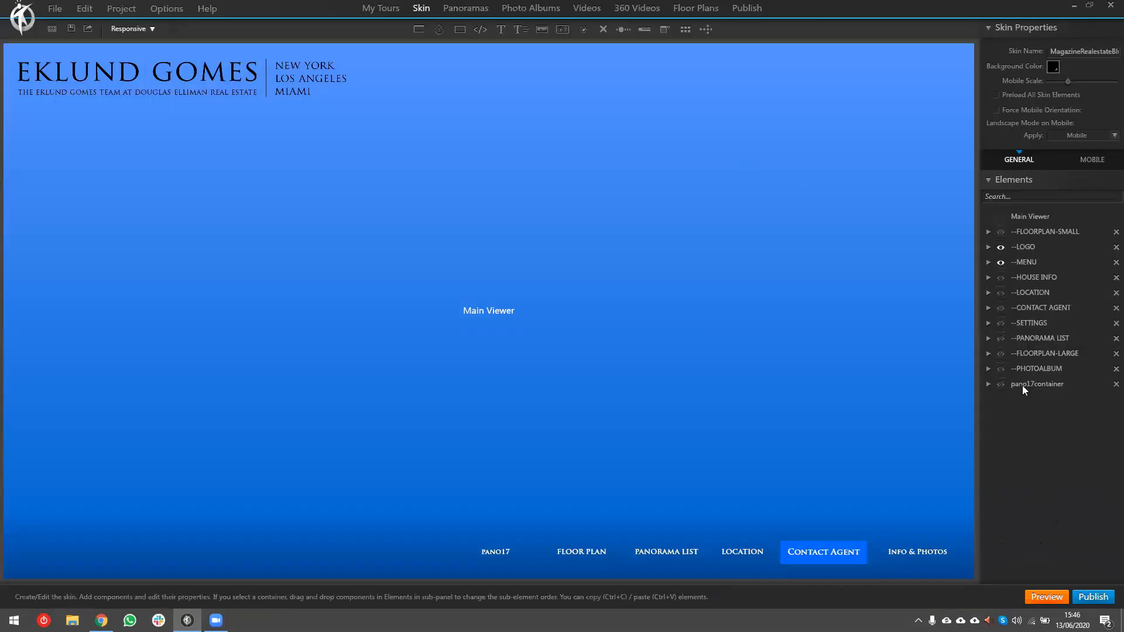
left_click(1008, 384)
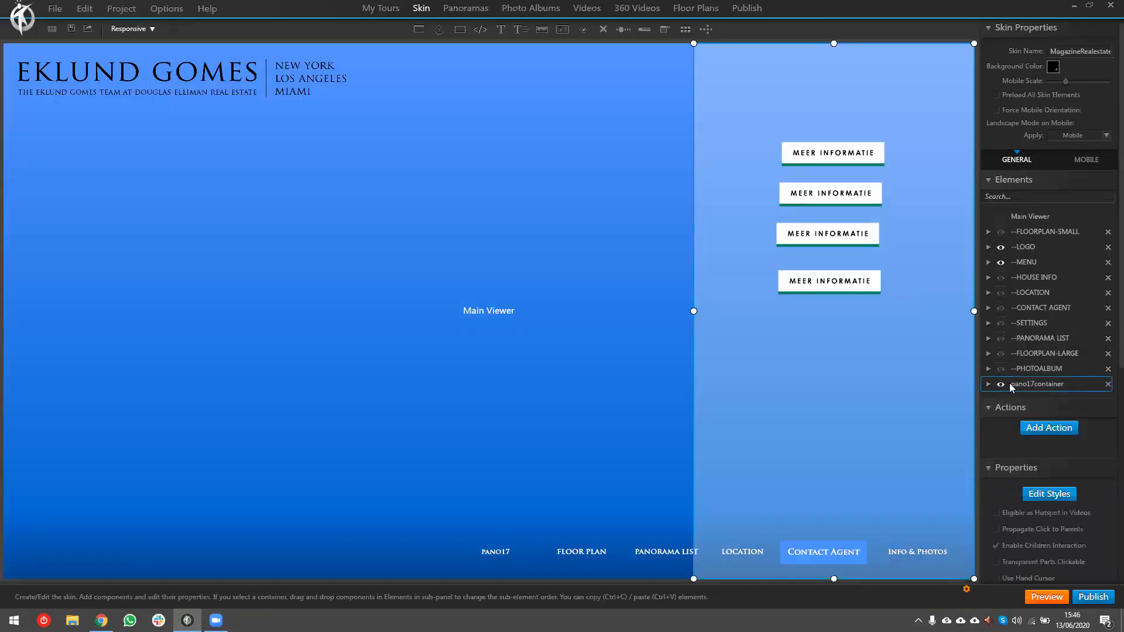
- Preview the tour, test the second Meer Informatie button's deep link to the turntable hotspot, and close that preview
left_click(1050, 598)
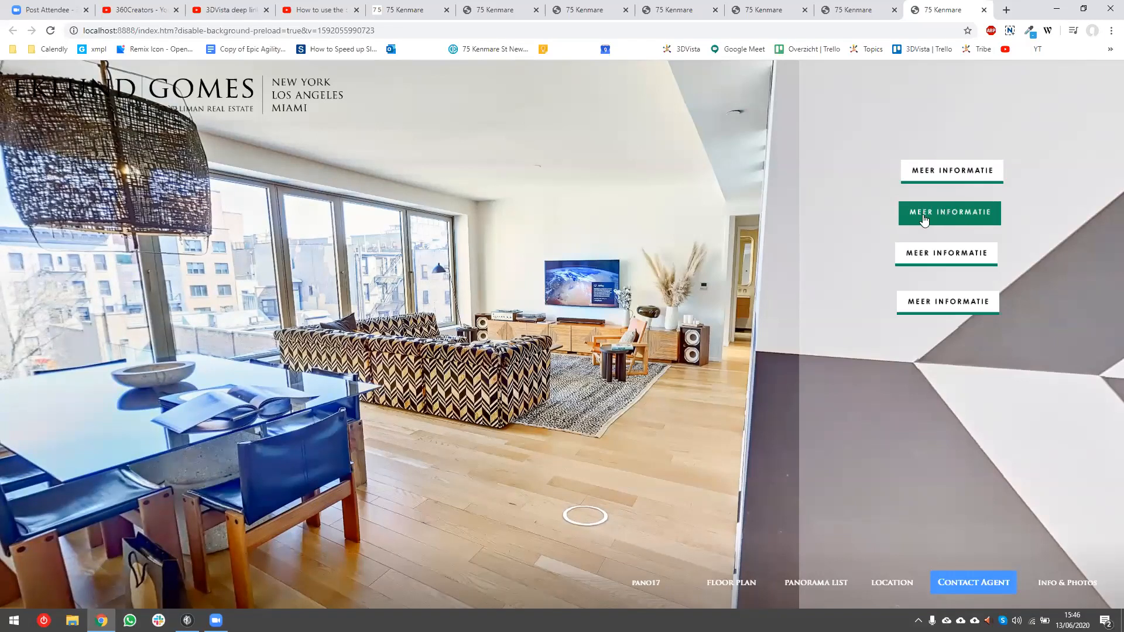
left_click(956, 216)
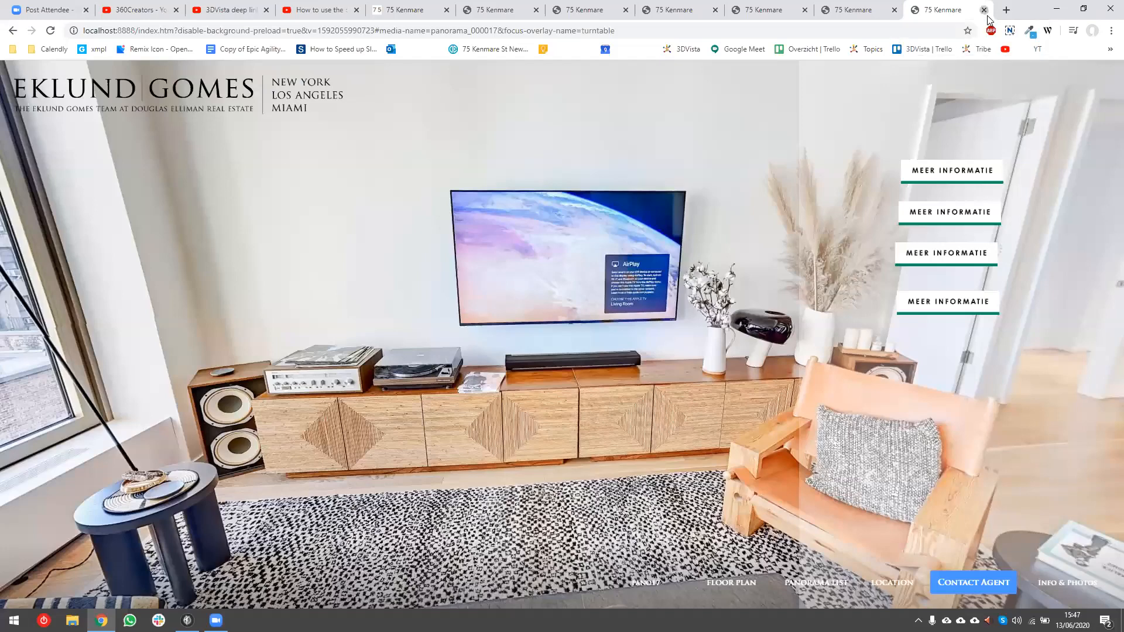
left_click(984, 10)
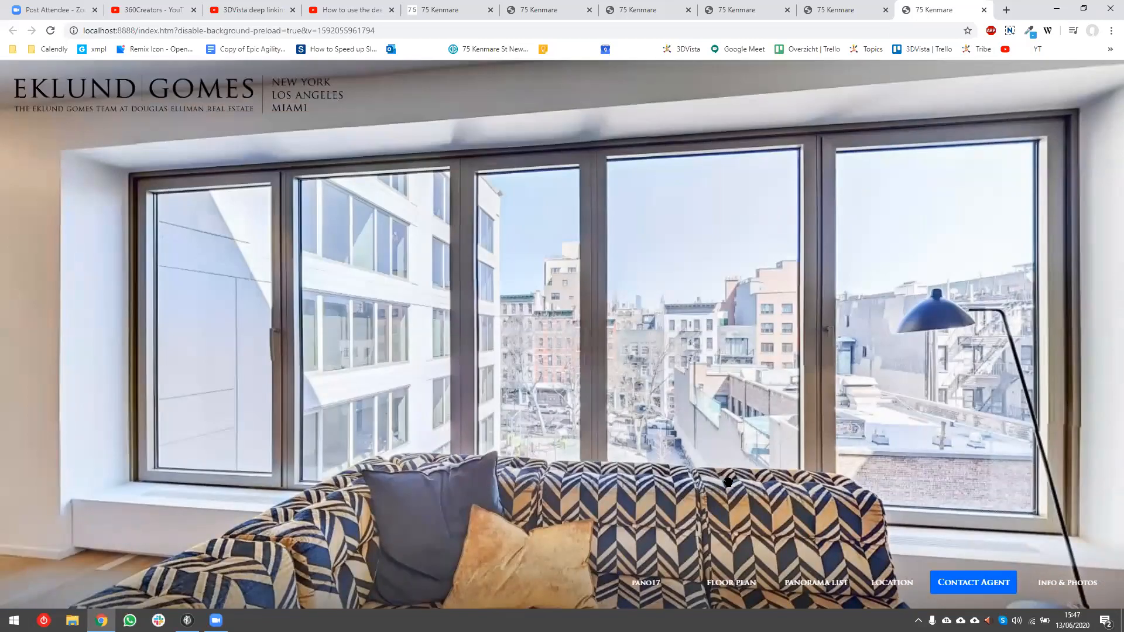
left_click_drag(573, 345, 277, 251)
left_click_drag(1110, 297, 1110, 283)
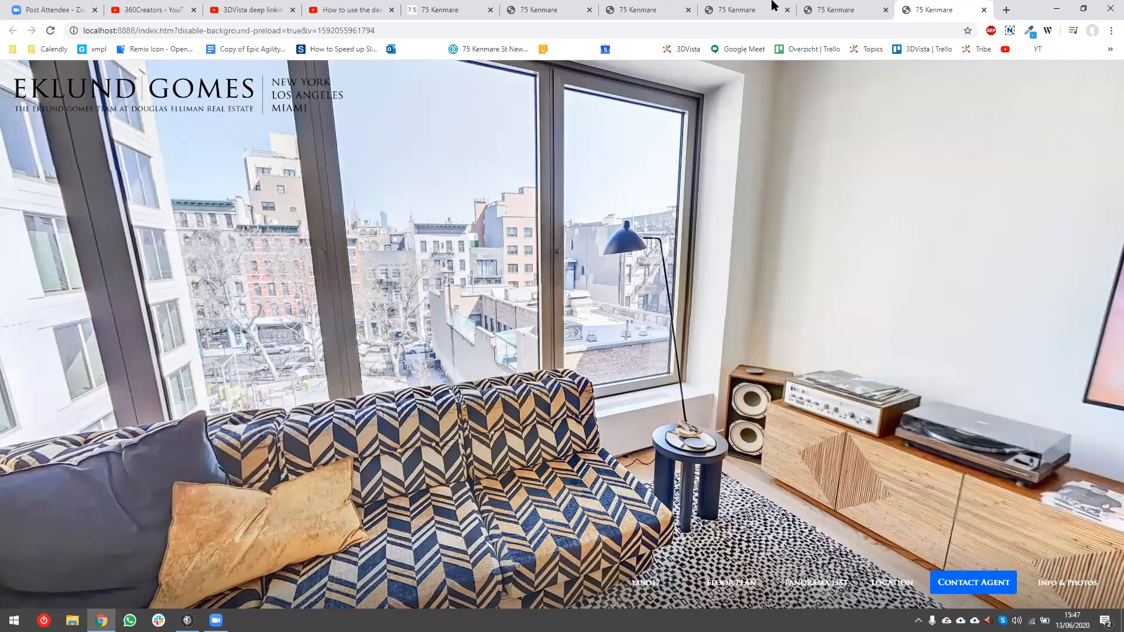
left_click_drag(729, 307, 491, 311)
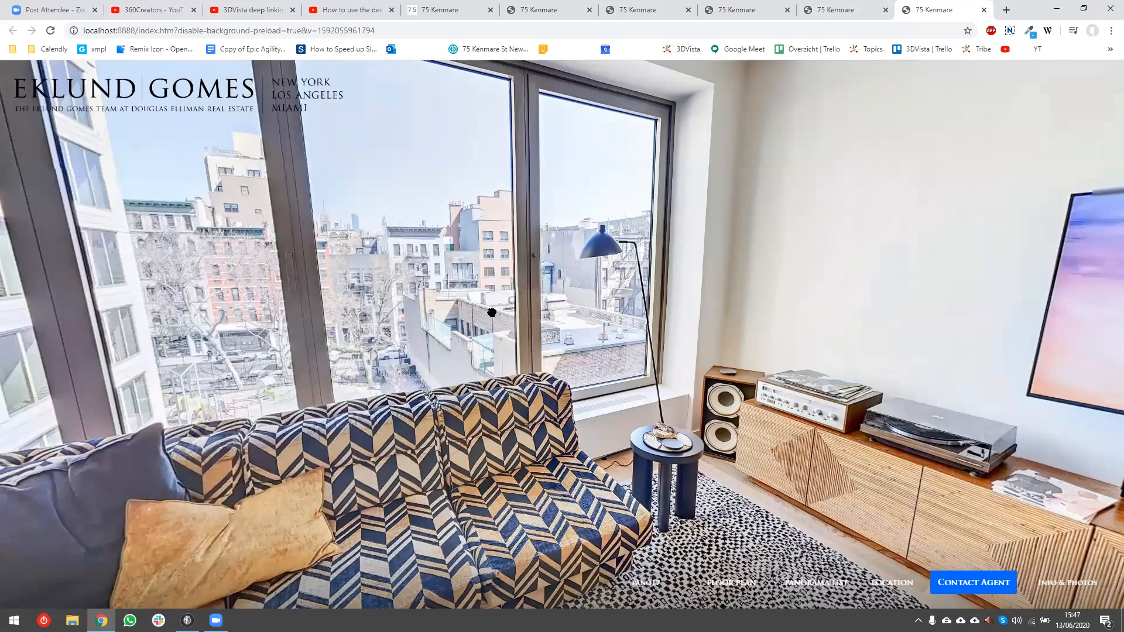
left_click_drag(777, 360, 412, 345)
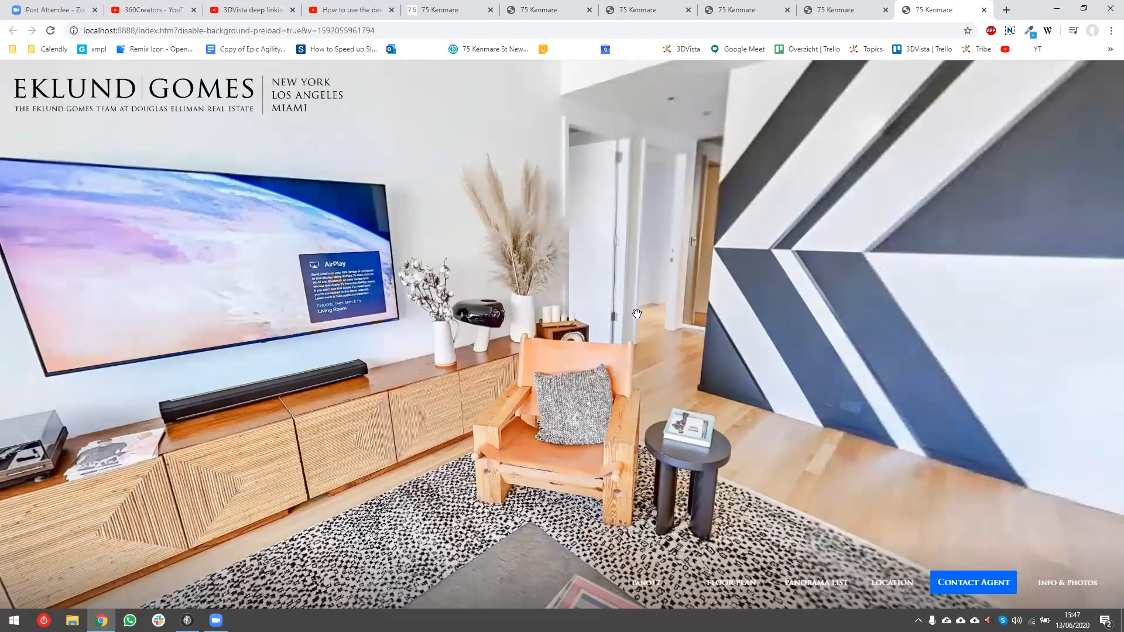
- Look around the living-room panorama in the tour preview, from the TV wall to the dining area and back
left_click_drag(669, 313, 844, 355)
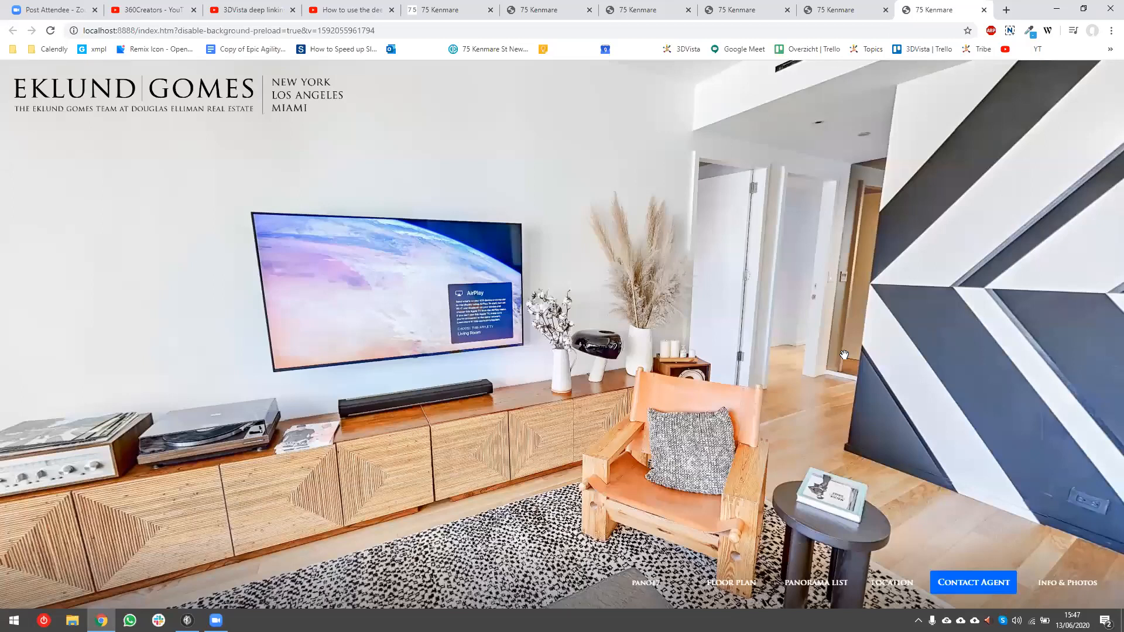
left_click_drag(844, 355, 452, 342)
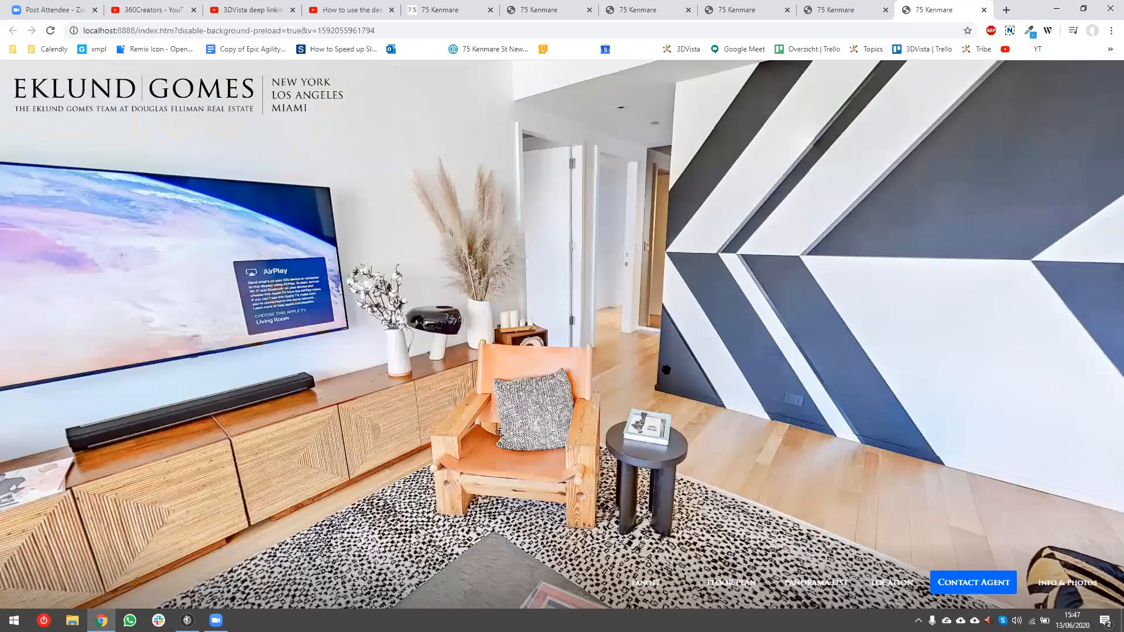
left_click_drag(1006, 359, 583, 346)
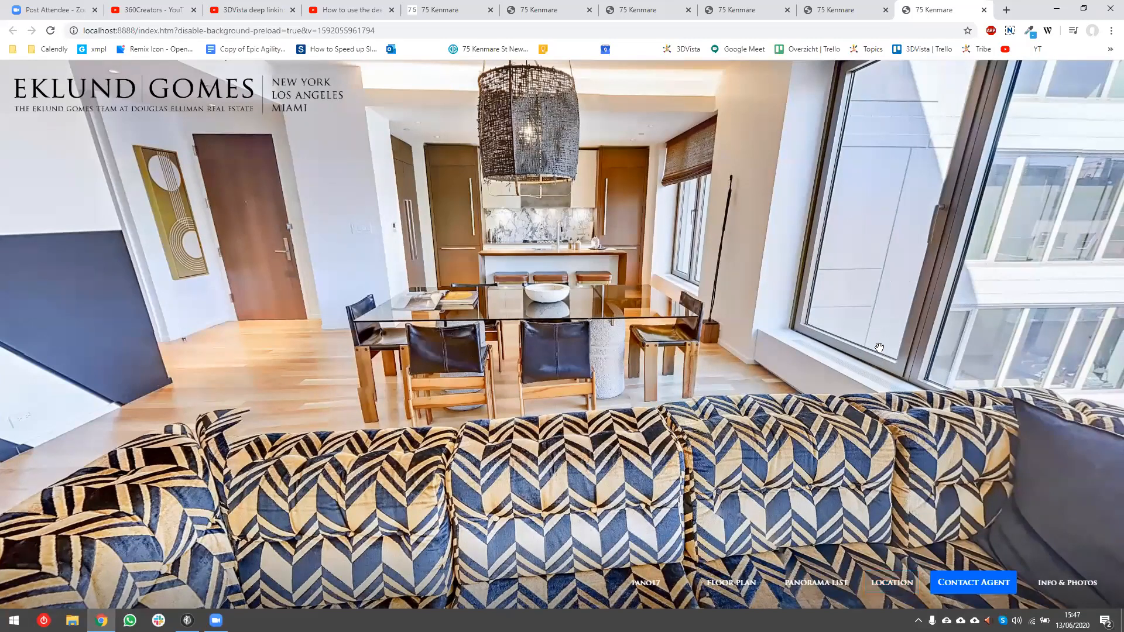
left_click_drag(571, 329, 790, 325)
left_click_drag(652, 338, 785, 357)
left_click_drag(919, 383, 1029, 520)
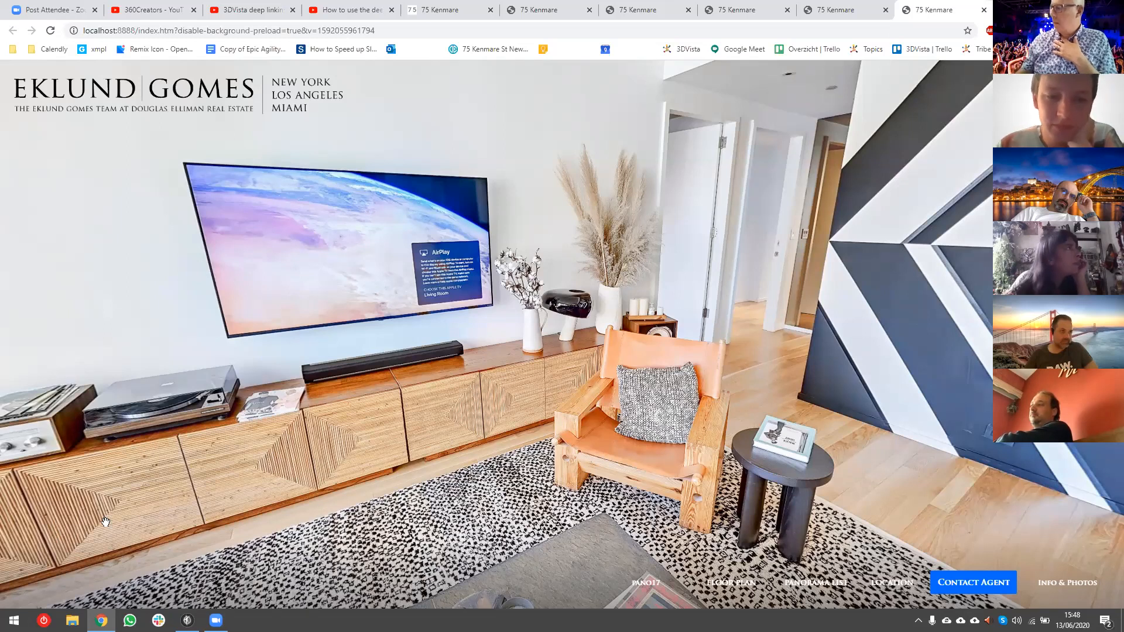
- In 3DVista Virtual Tour, replace the uppermost MEER INFORMATIE button's Open URL action with an Open Panorama action for panorama_000017
left_click(187, 620)
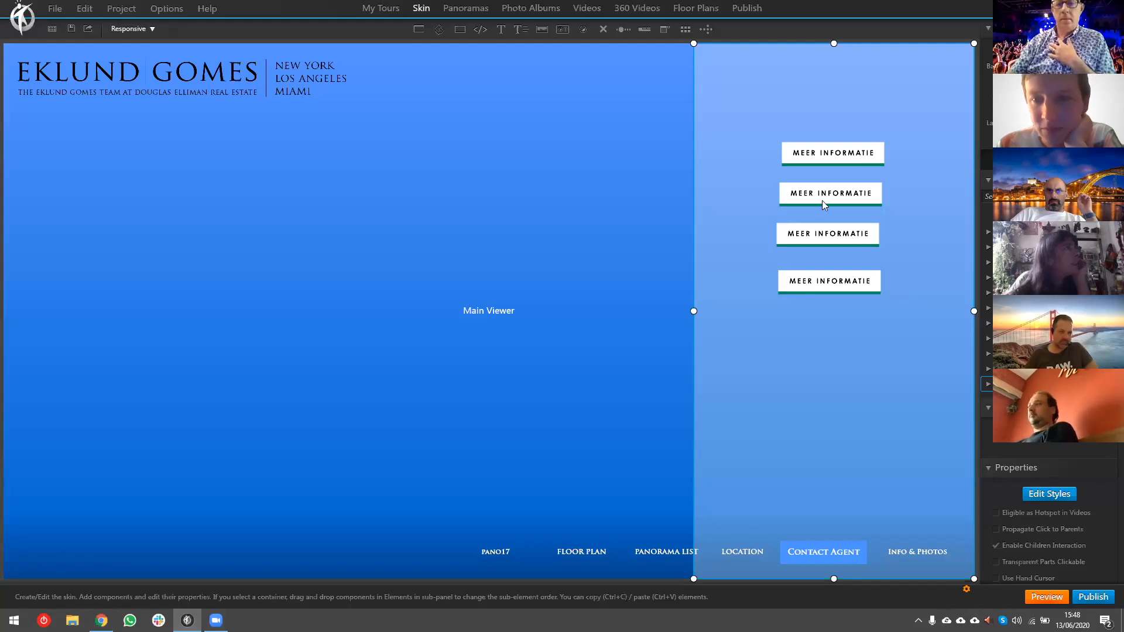
left_click(827, 149)
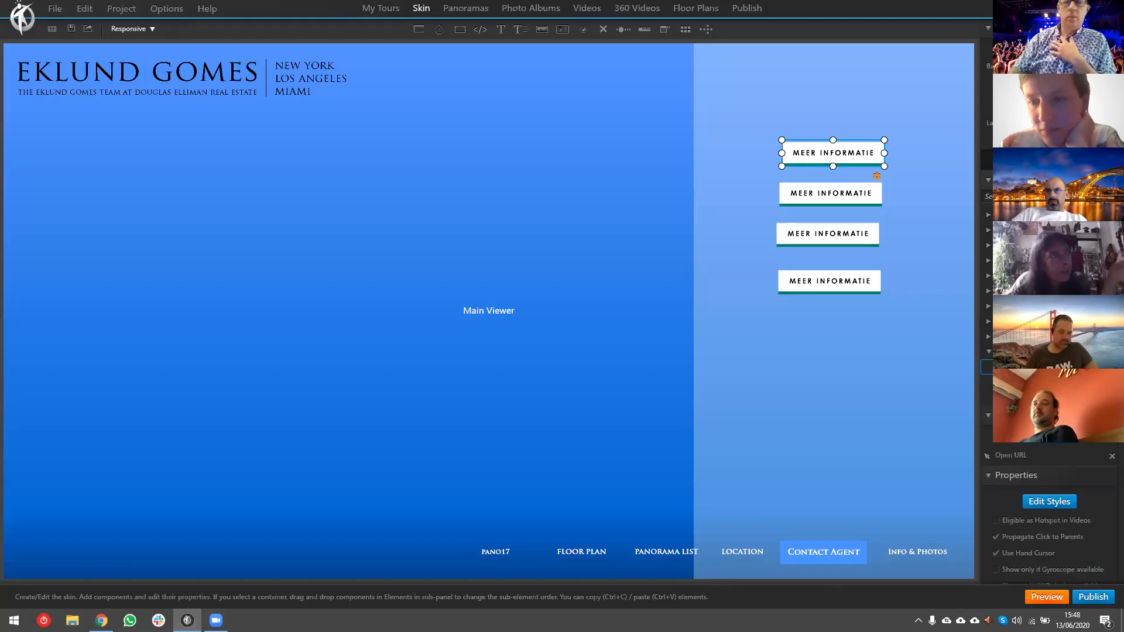
left_click(1112, 456)
left_click(1055, 443)
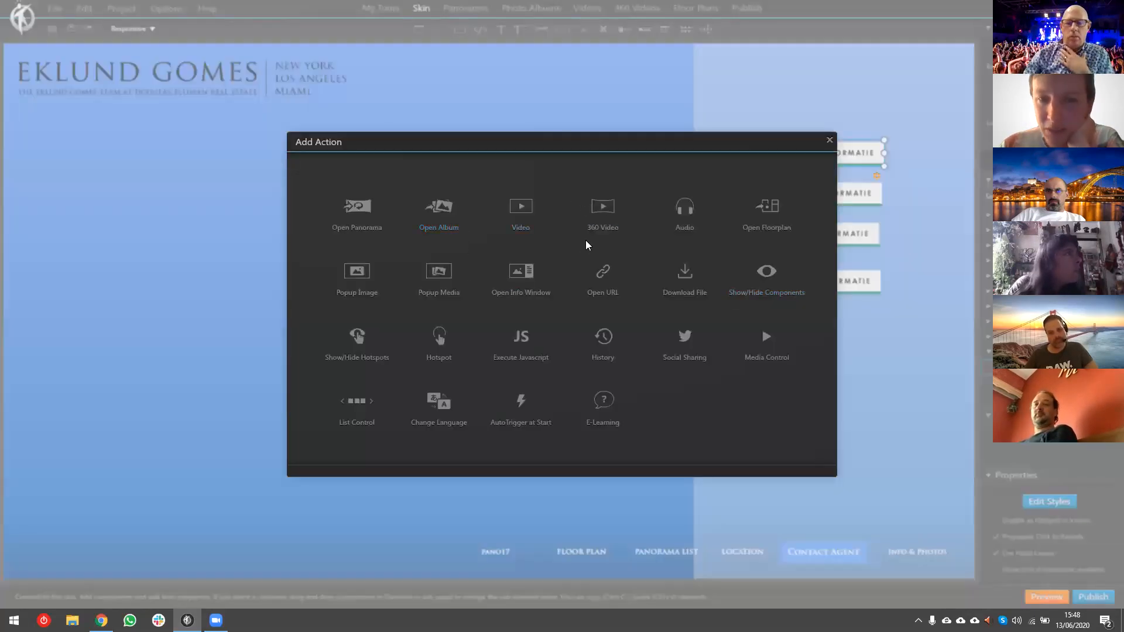
left_click(357, 217)
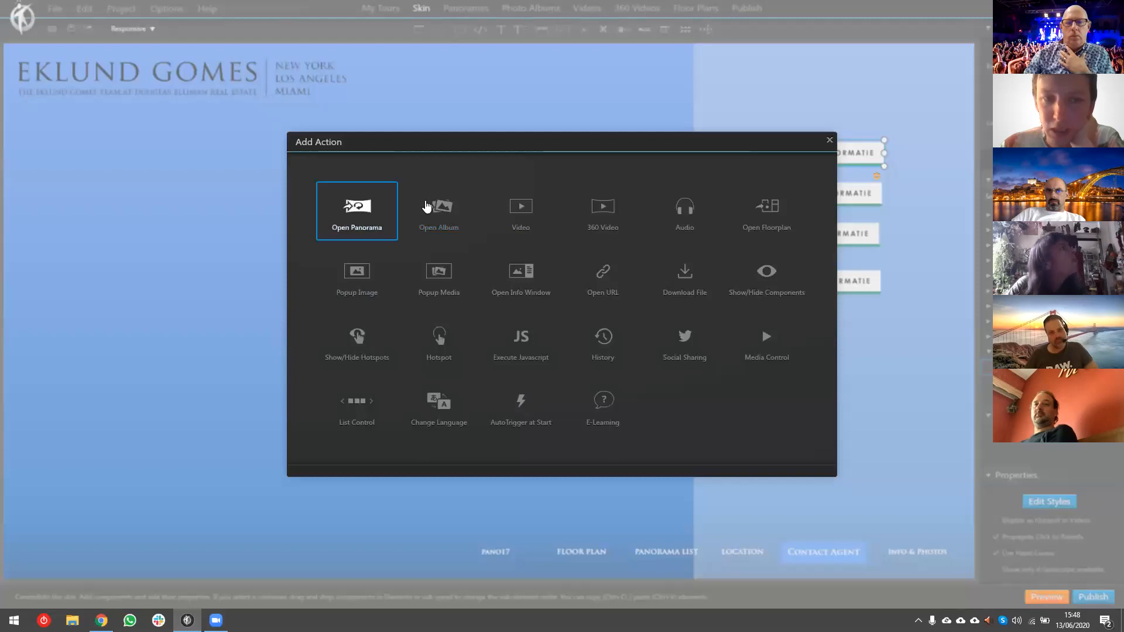
double_click(353, 203)
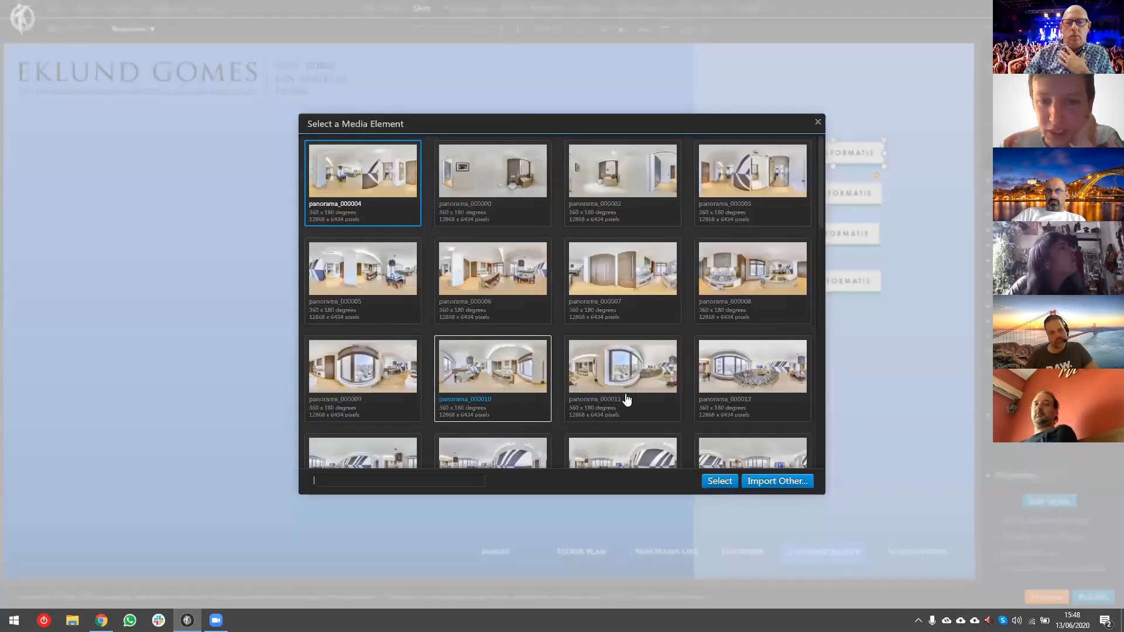
scroll(644, 357, "down", 4)
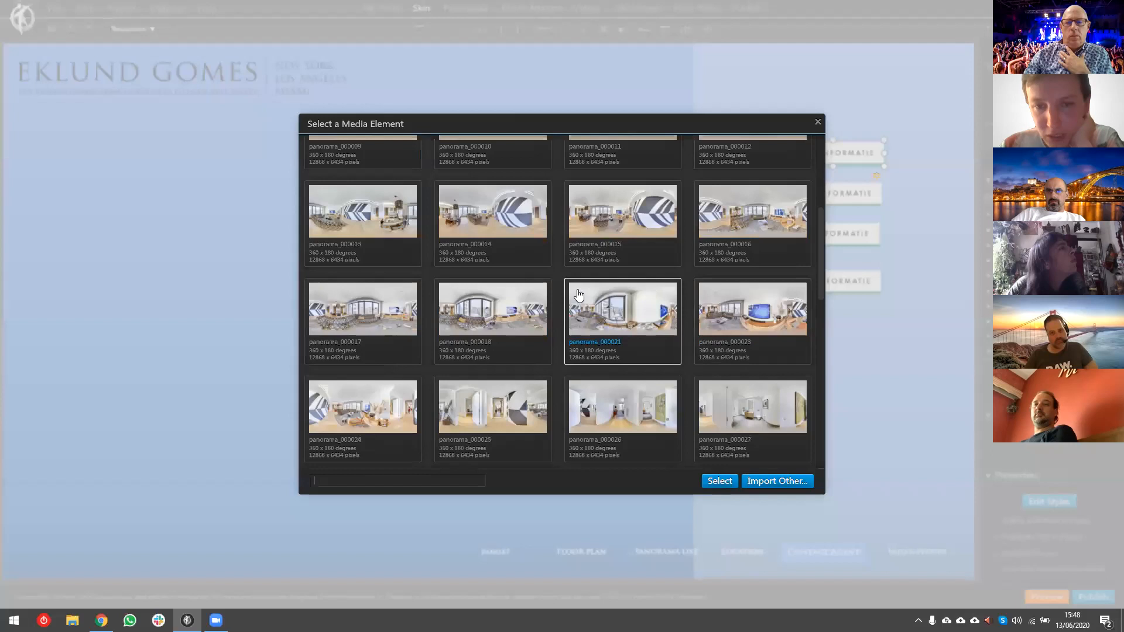
double_click(363, 310)
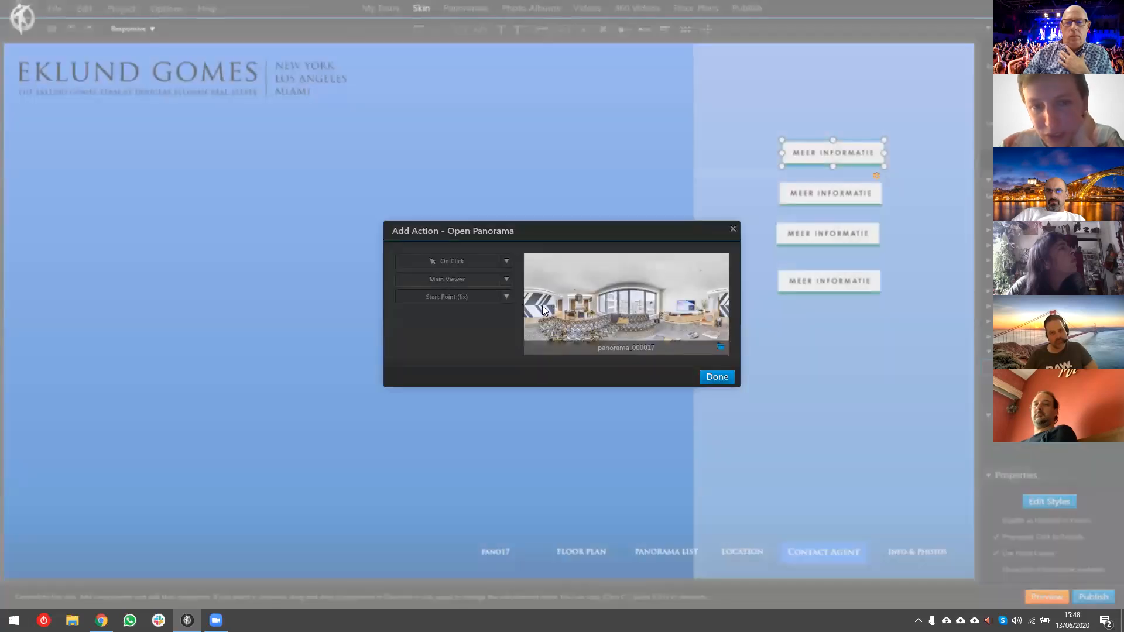
- Set the panorama action's opening view to Custom (fix), aim it at the TV, and finish the action
left_click(502, 298)
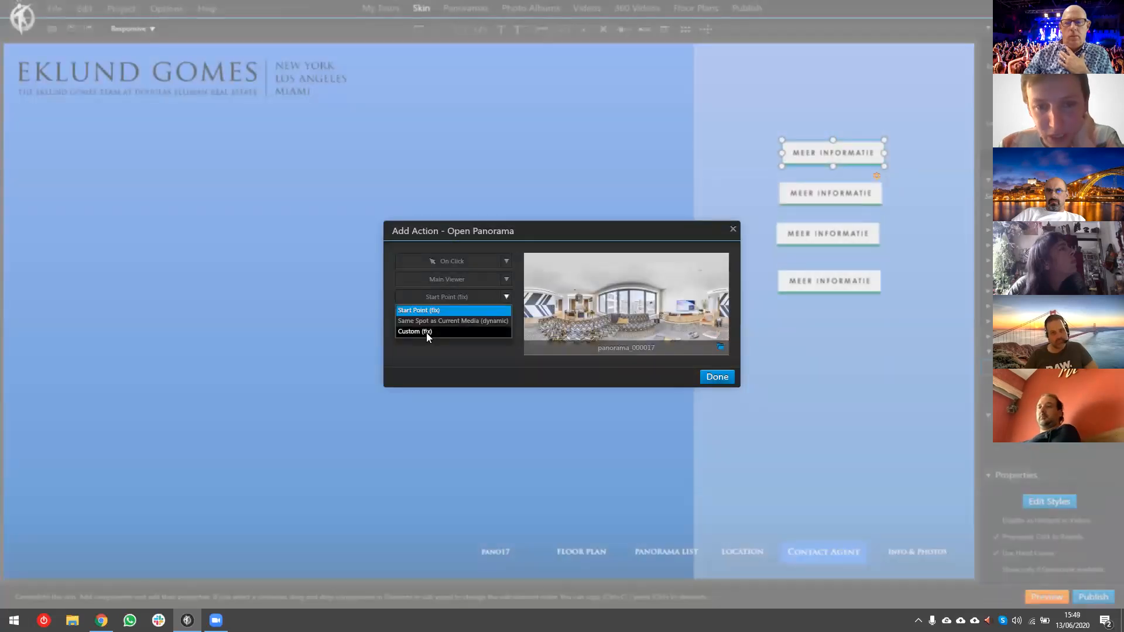
left_click(427, 333)
left_click_drag(627, 305, 687, 308)
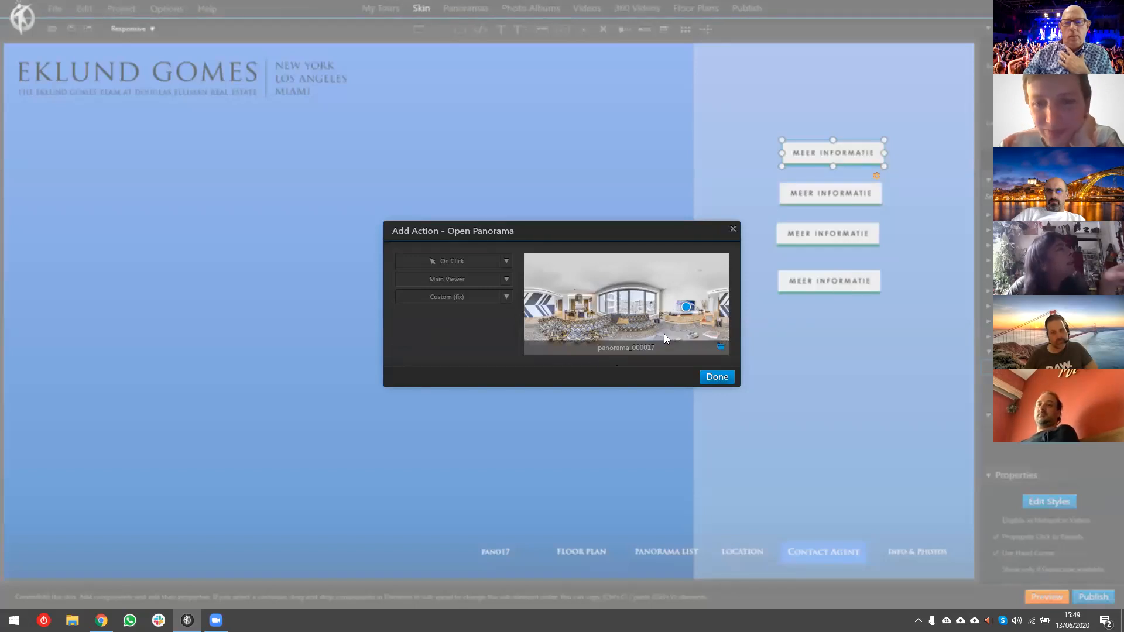
left_click_drag(689, 315, 687, 316)
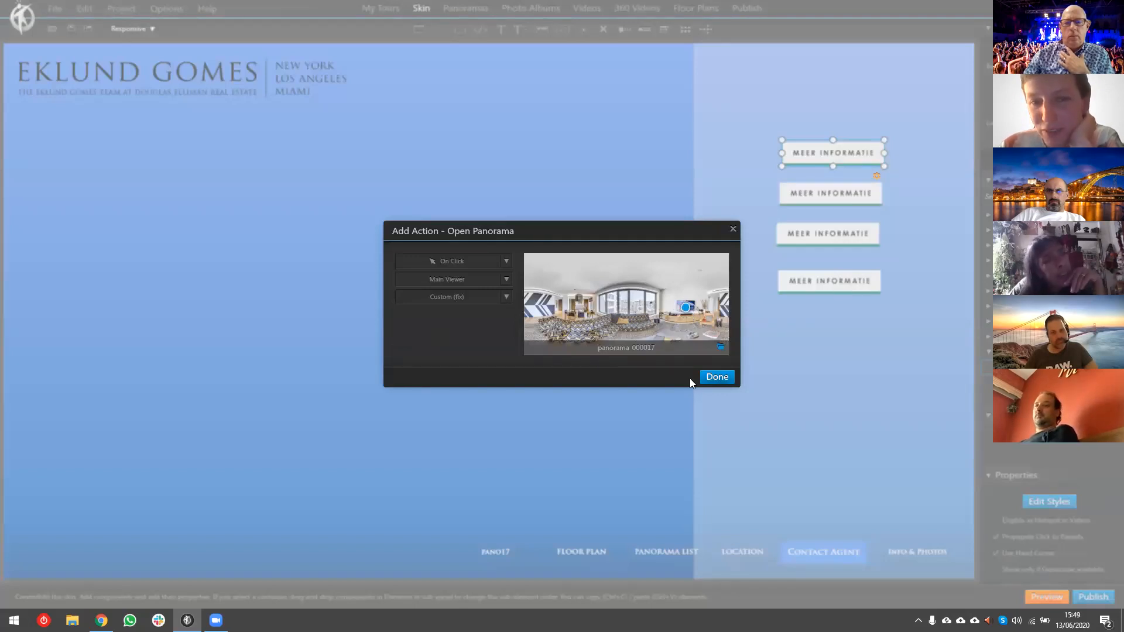
left_click(716, 378)
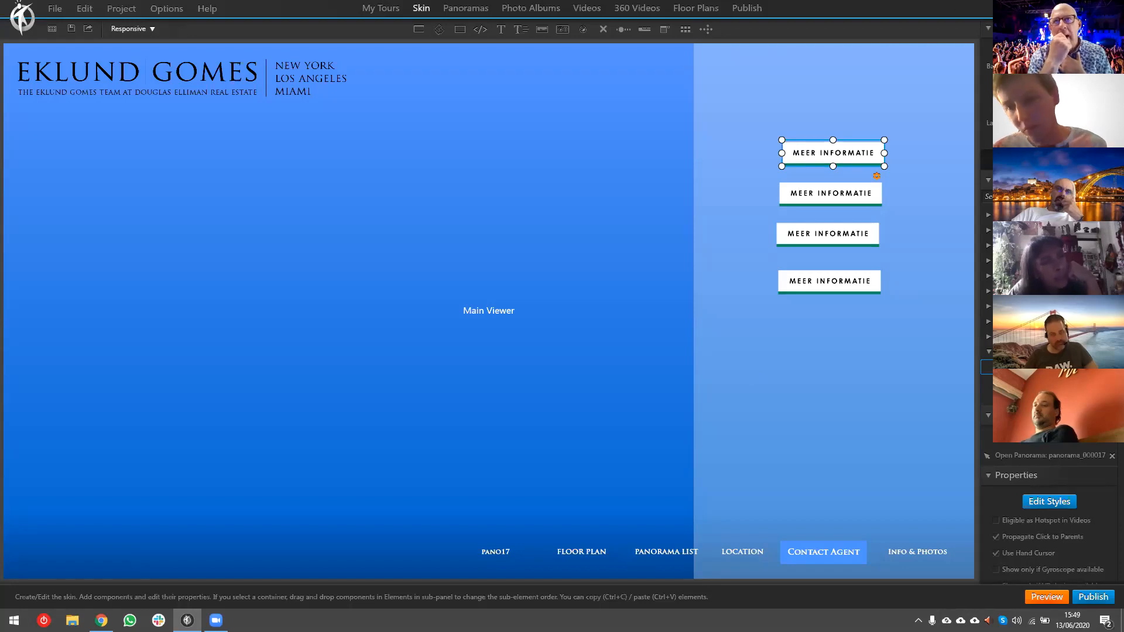
- Return to the browser, turn the living-room view, and close the two newest 75 Kenmare preview tabs
left_click(830, 193)
key("alt+Tab")
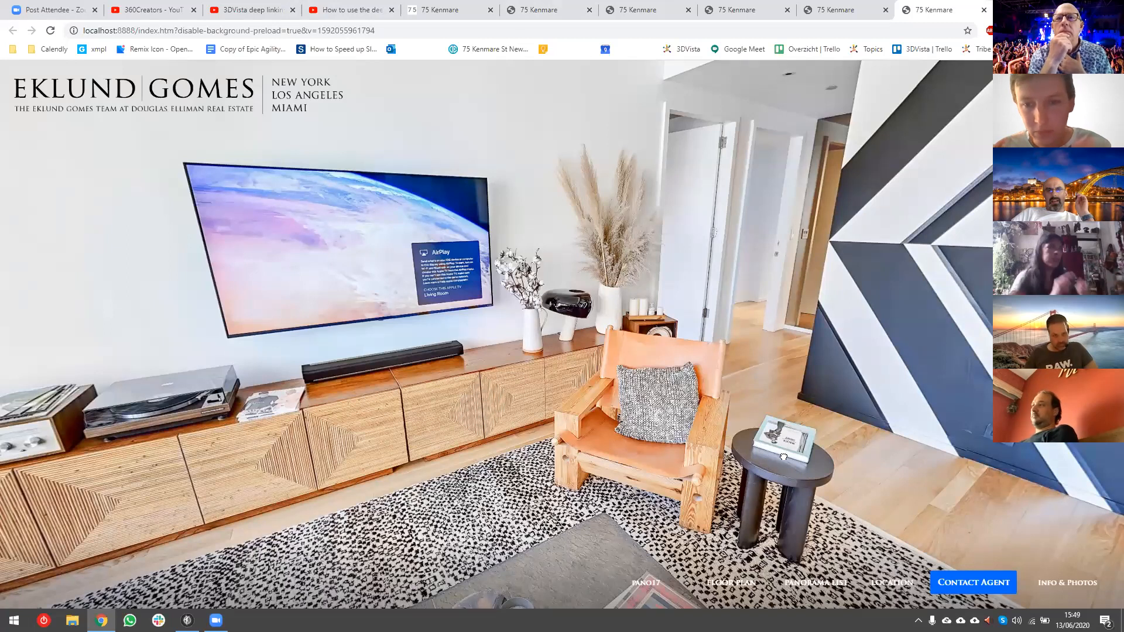
left_click_drag(639, 349, 831, 164)
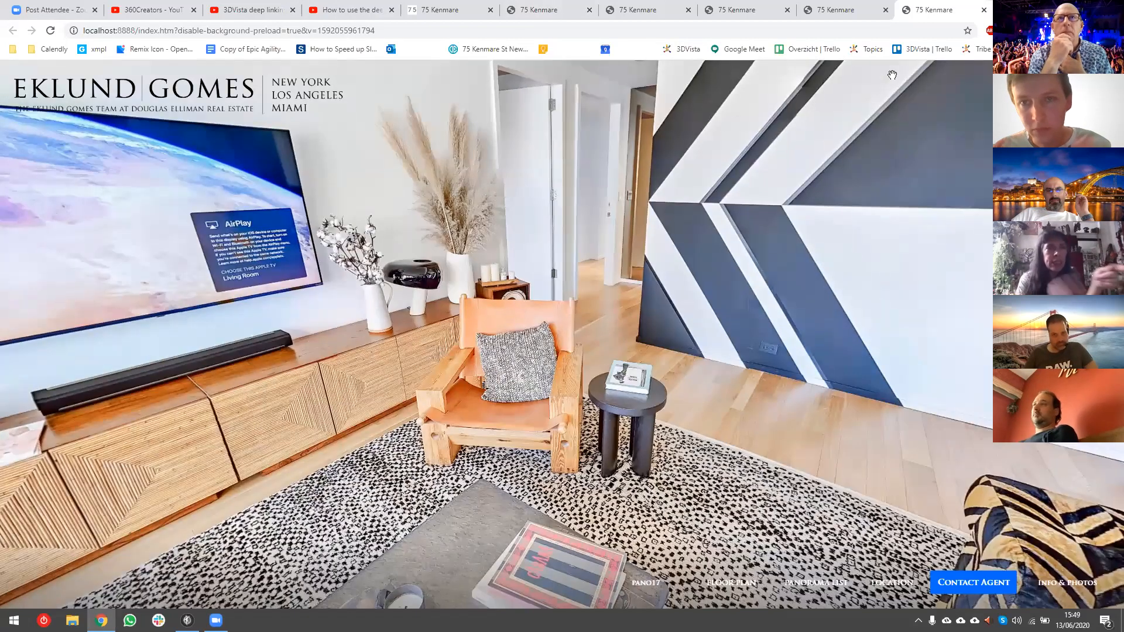
key("ctrl+w")
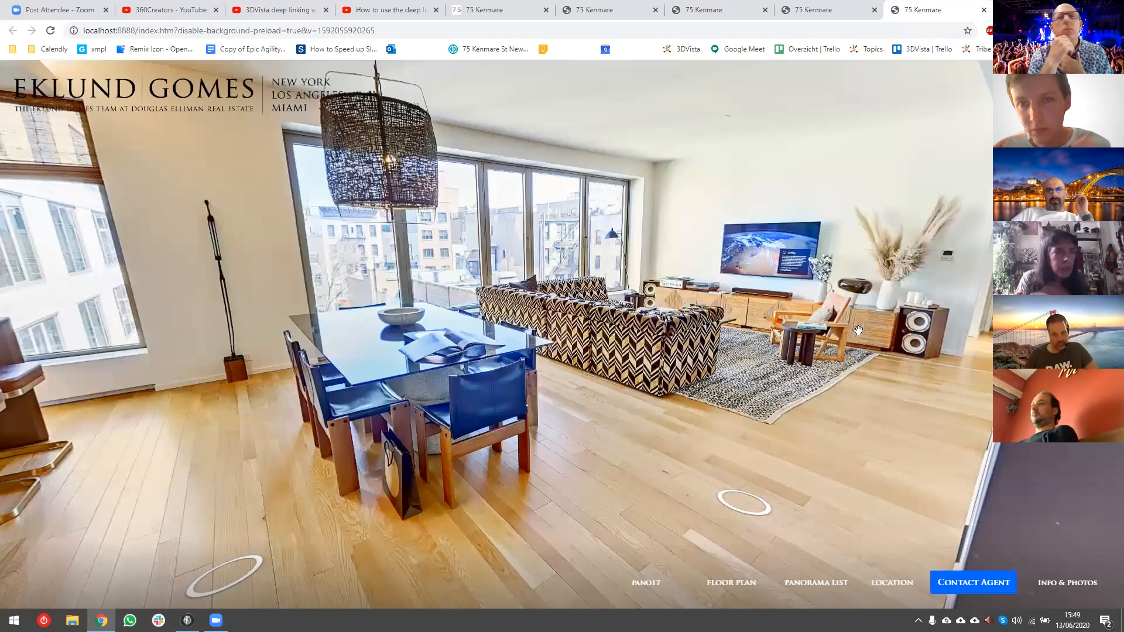
key("ctrl+w")
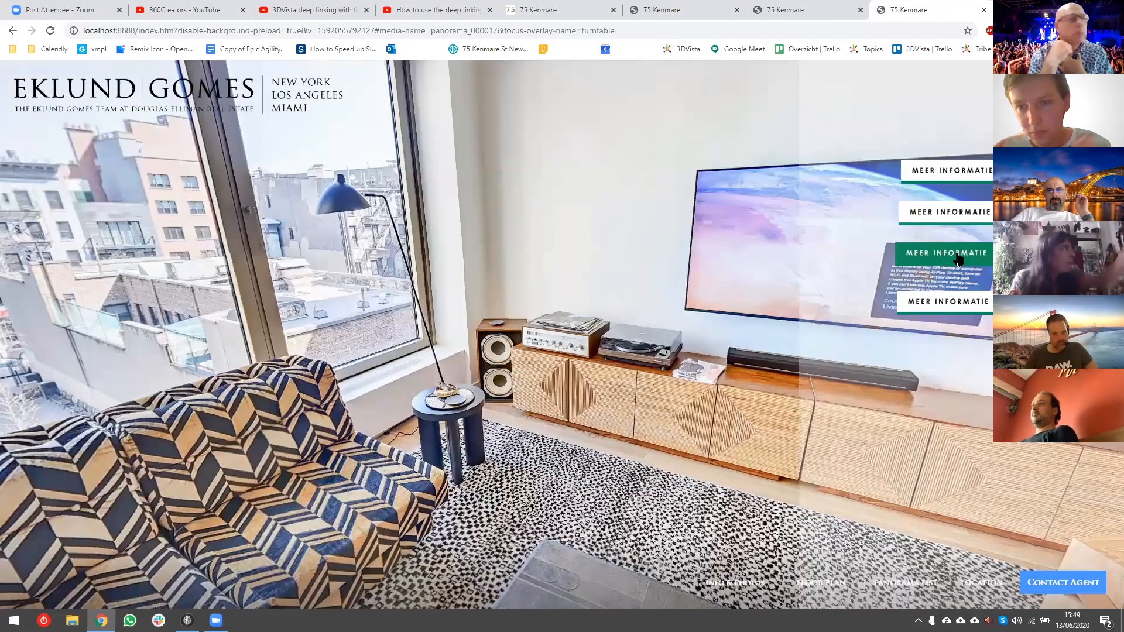
- Test the magazines and TV deep-link buttons in the tour preview and examine the resulting page address
left_click(950, 306)
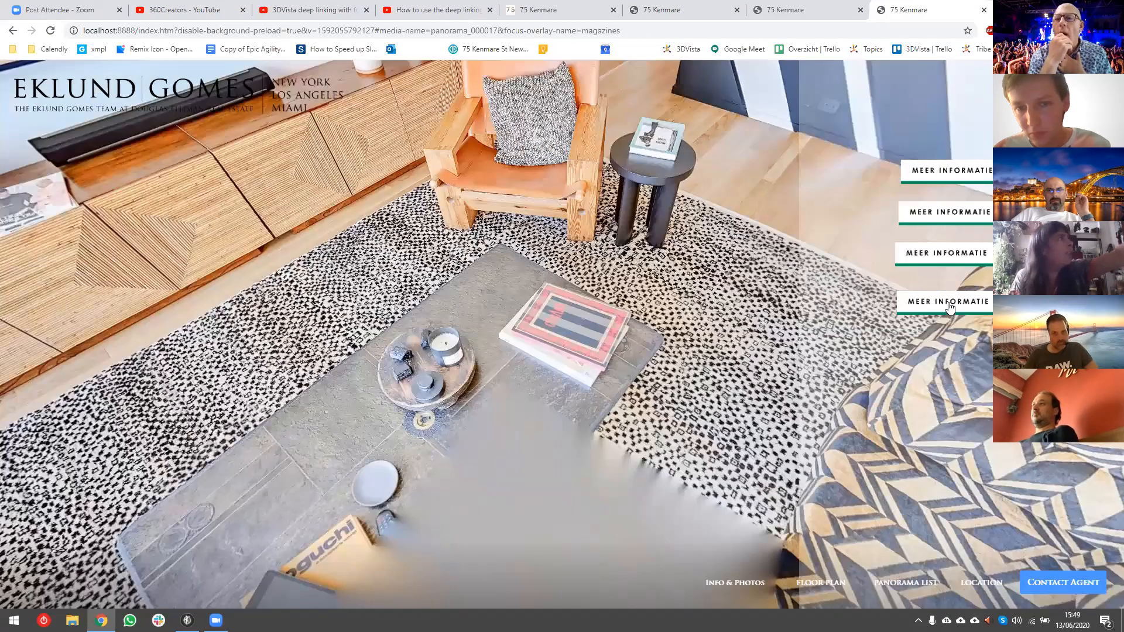
left_click(955, 170)
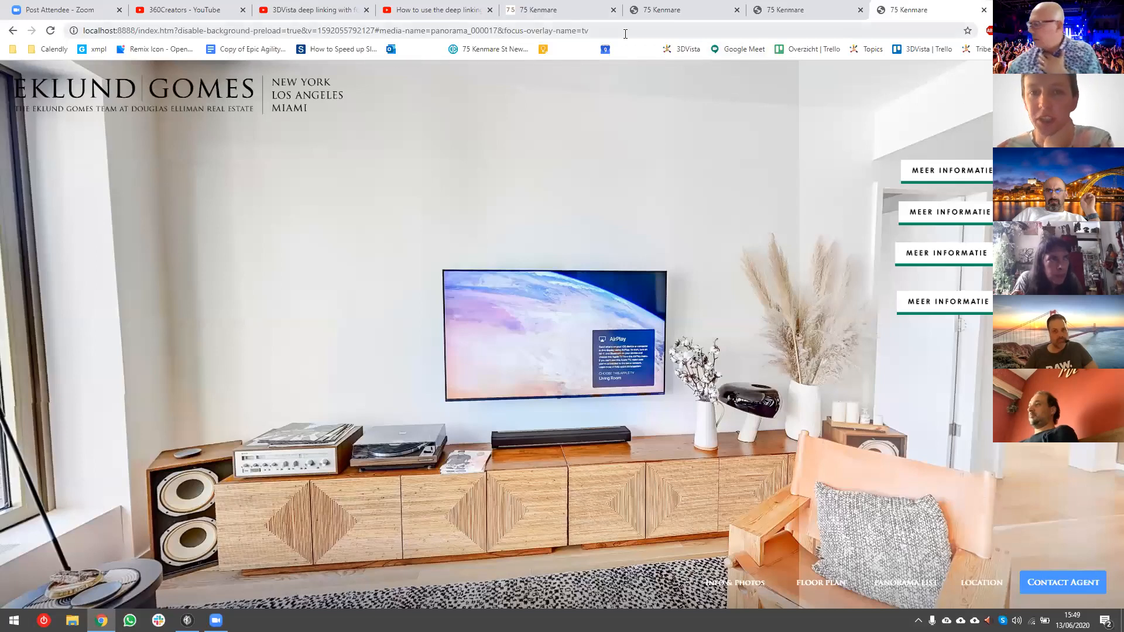
left_click(662, 31)
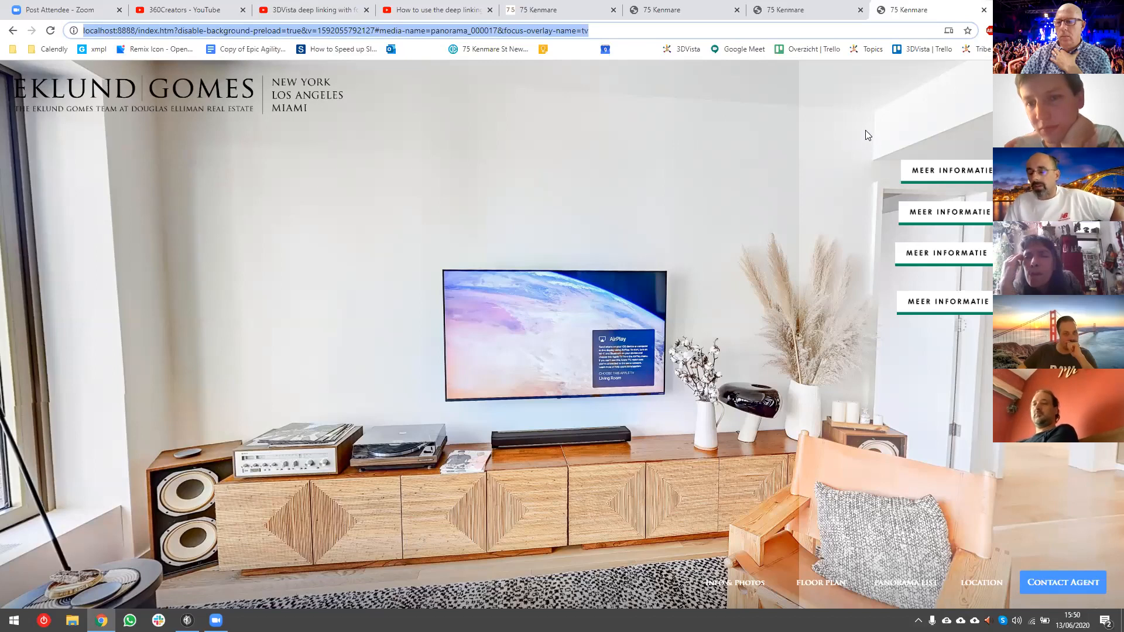
left_click(862, 166)
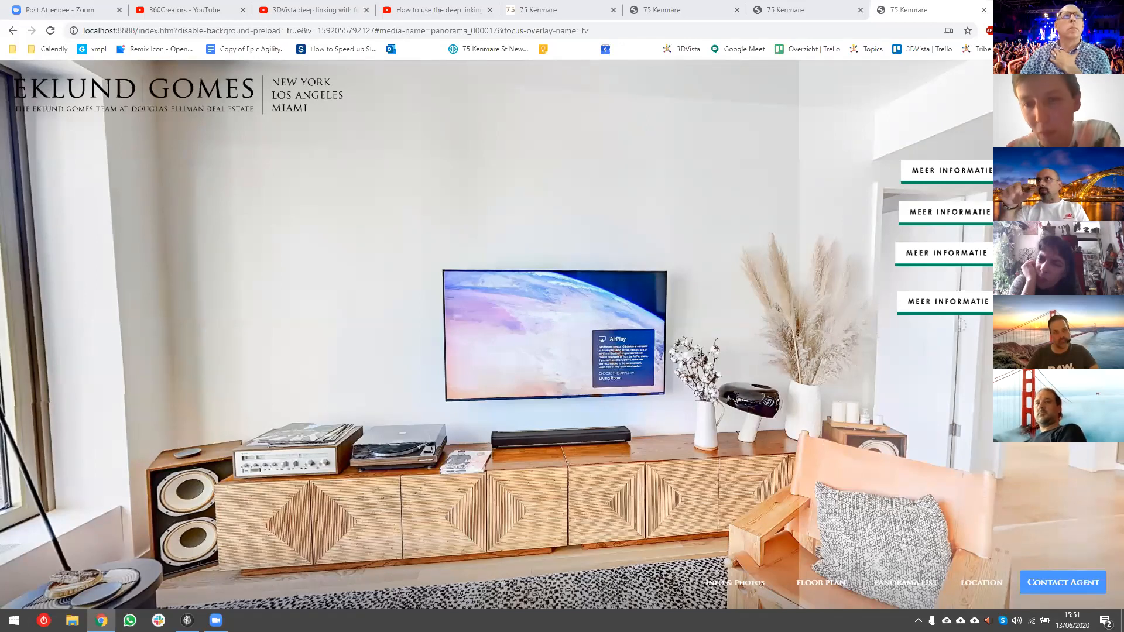
- On the 360creators.com 75 Kenmare test page, examine the address's media-name and focus-overlay-name part, and its base URL
key("ctrl+shift+Tab")
key("ctrl+shift+Tab")
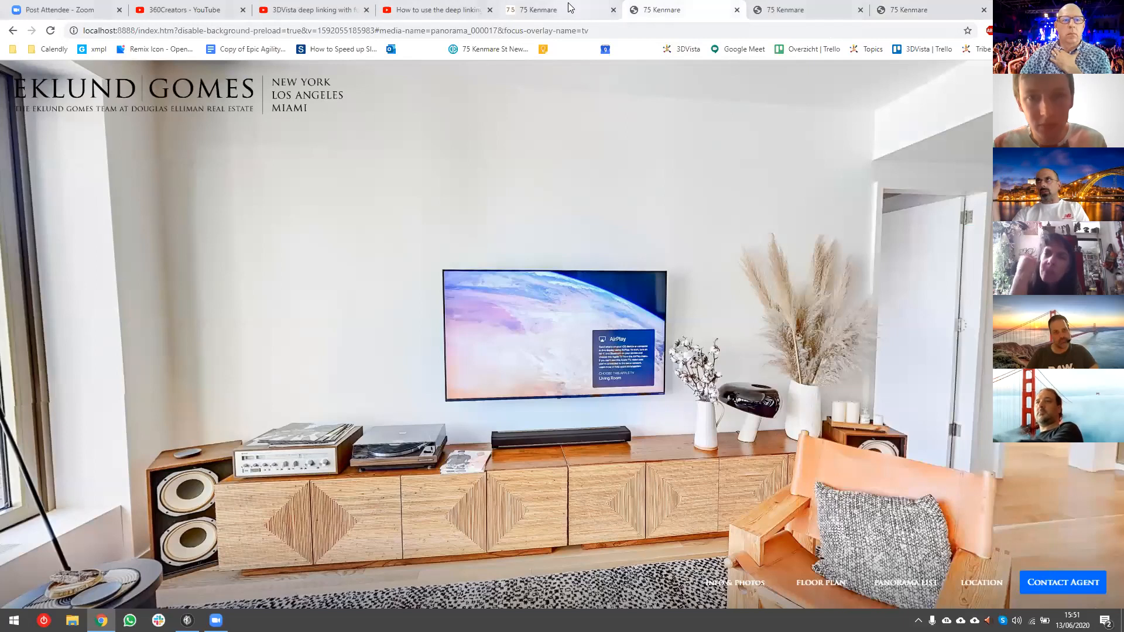
left_click(524, 10)
left_click(512, 32)
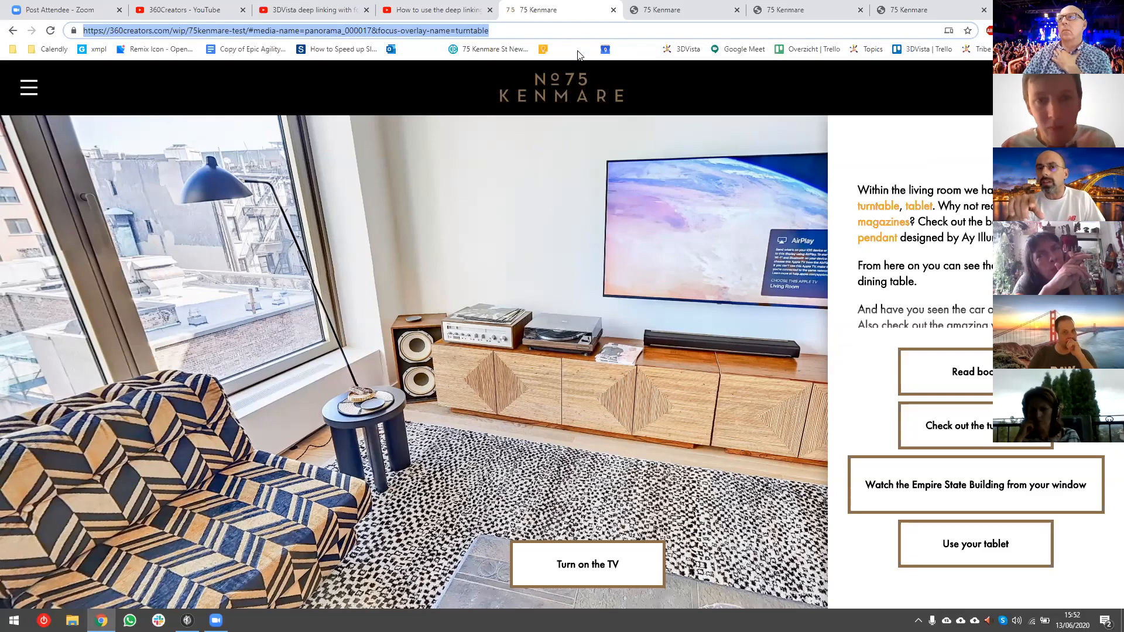
left_click_drag(489, 31, 251, 56)
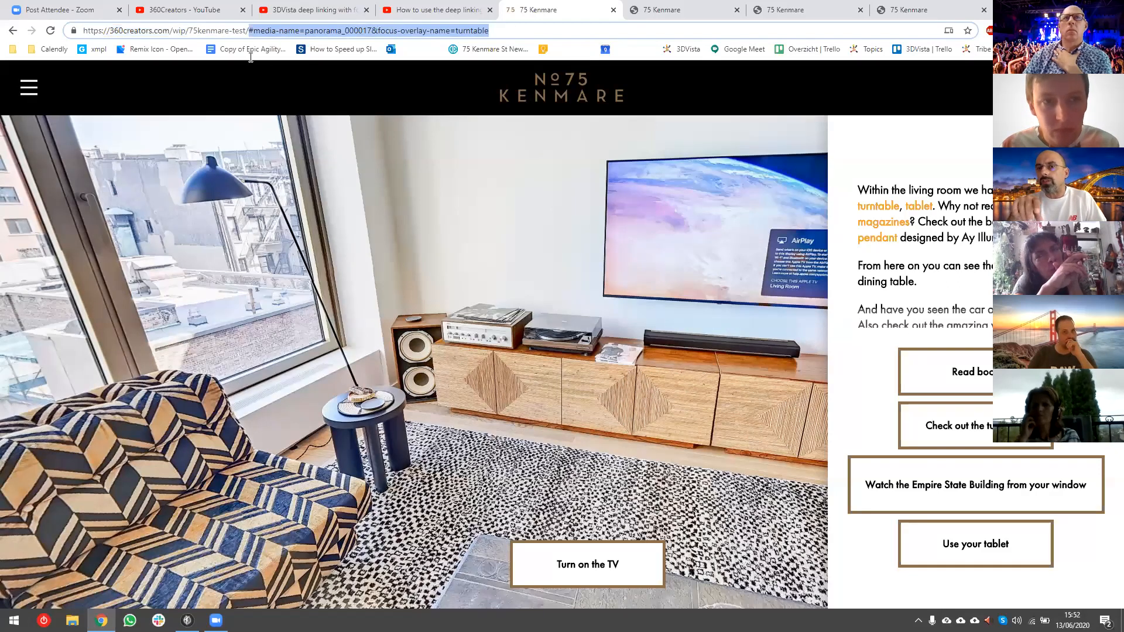
left_click(246, 30)
key("shift+Left")
left_click_drag(177, 36, 72, 35, "shift")
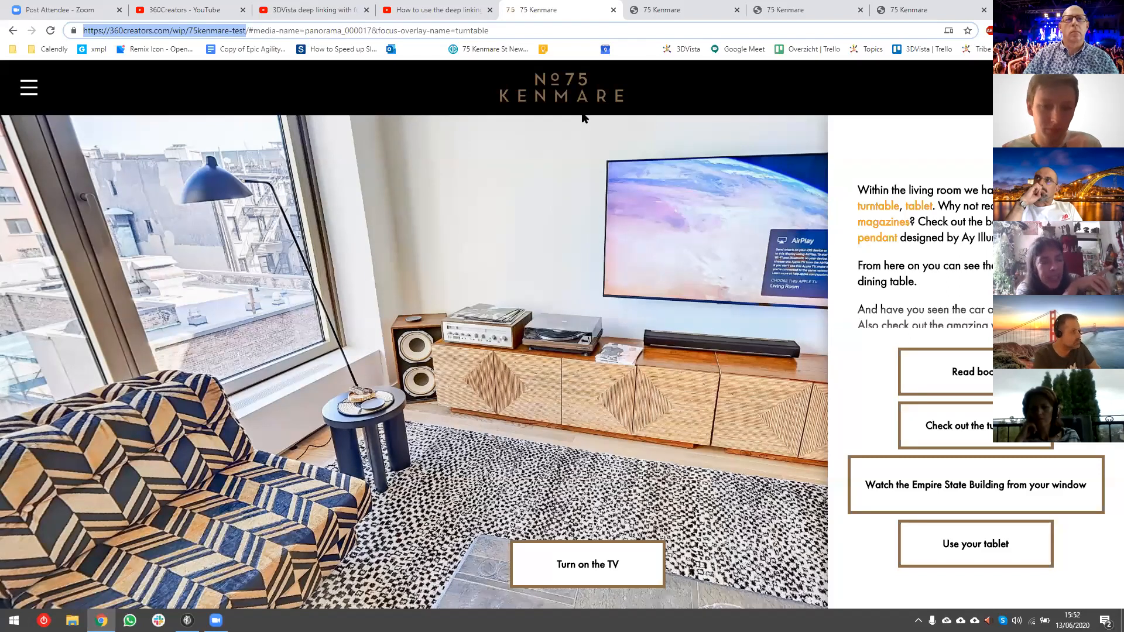
- Switch to 3DVista Virtual Tour and inspect the first MEER INFORMATIE button's Open Panorama action and the second button's Open URL action
mouse_move(187, 620)
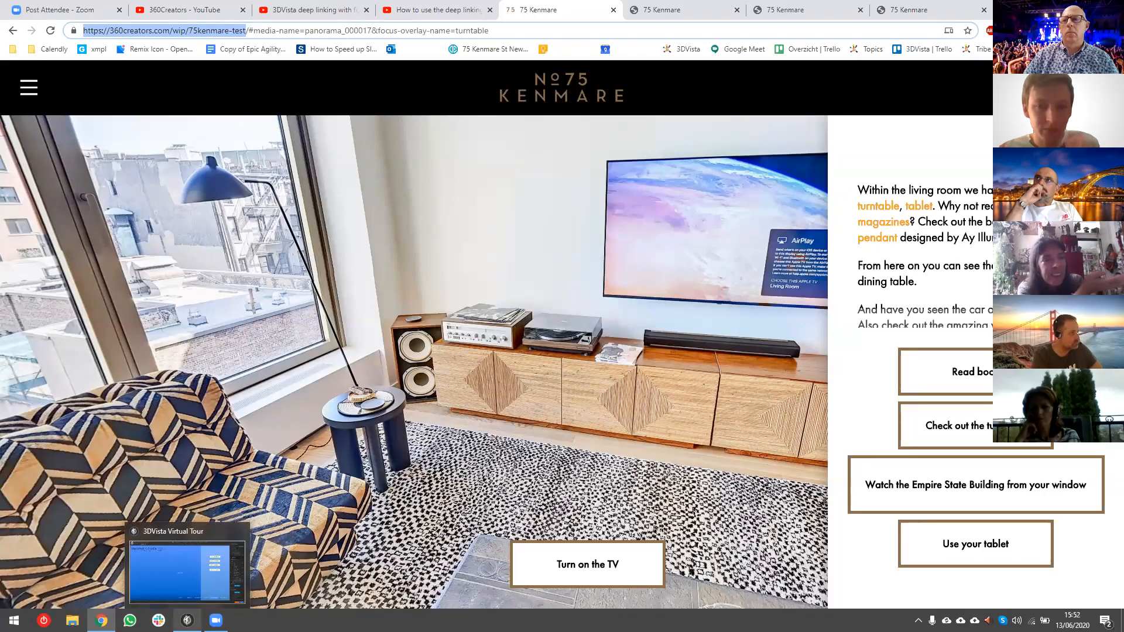
left_click(187, 571)
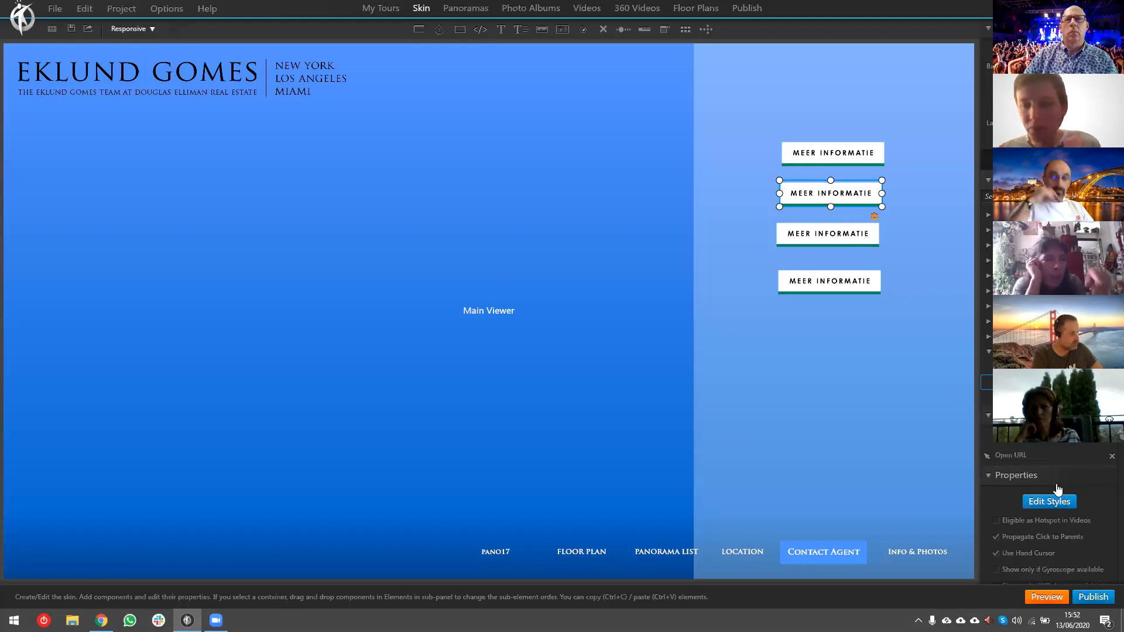
left_click(837, 159)
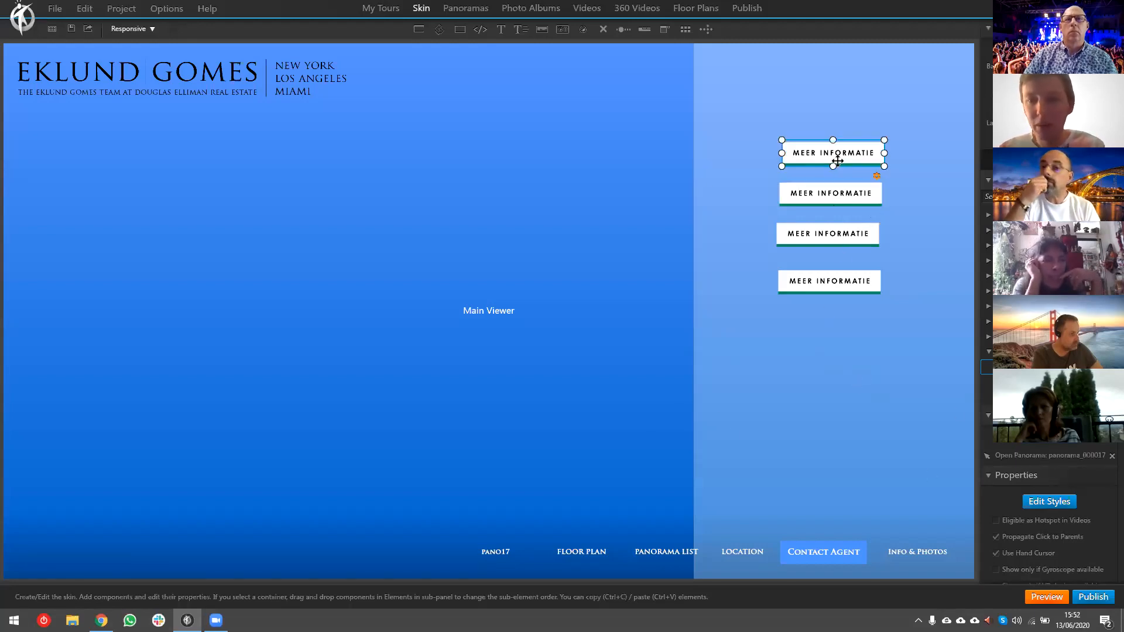
key("alt+Tab")
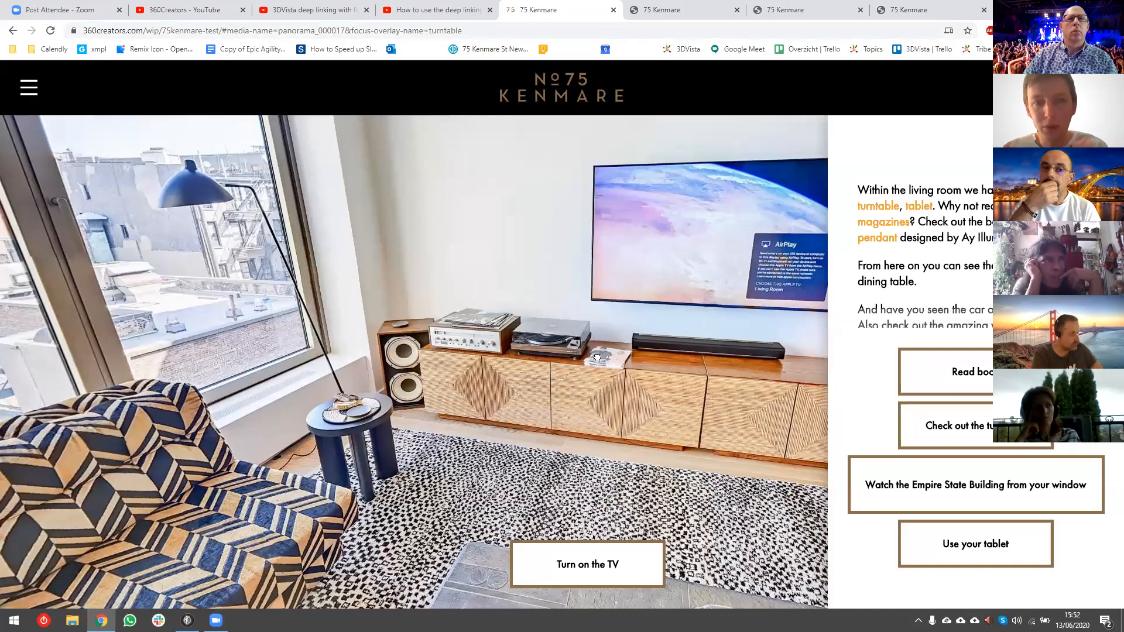
key("alt+Tab")
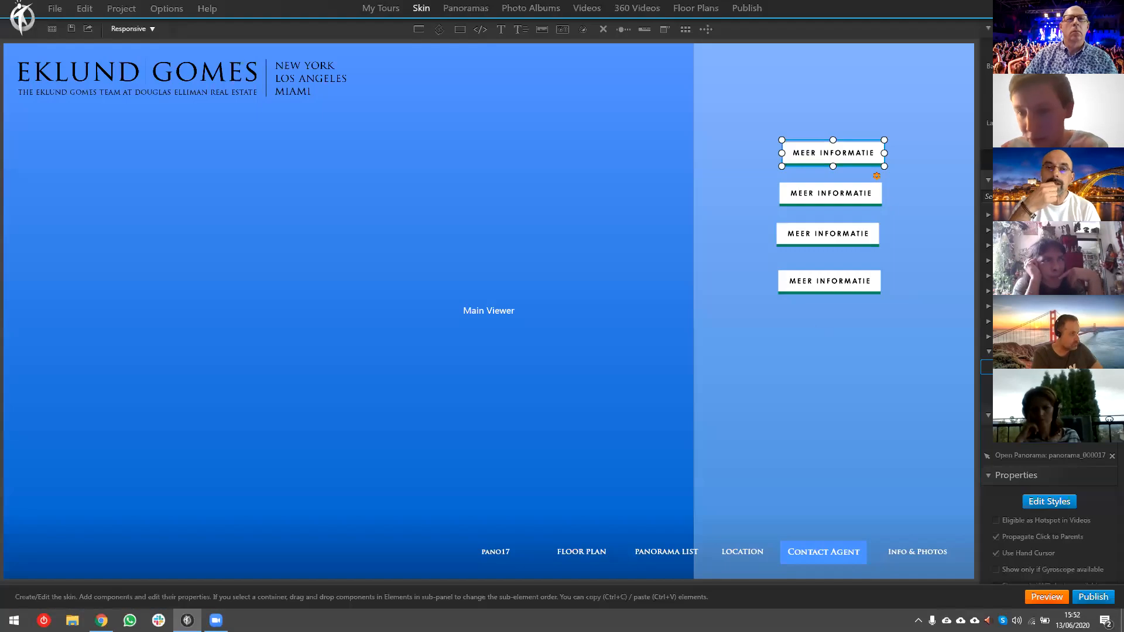
double_click(1048, 456)
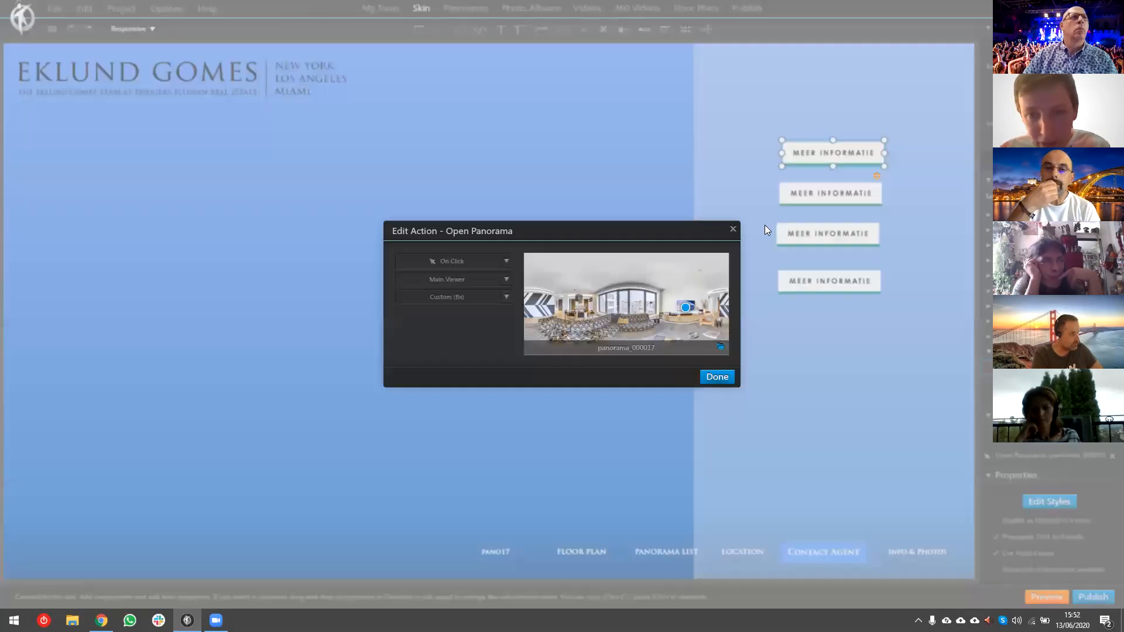
left_click(733, 229)
left_click(847, 198)
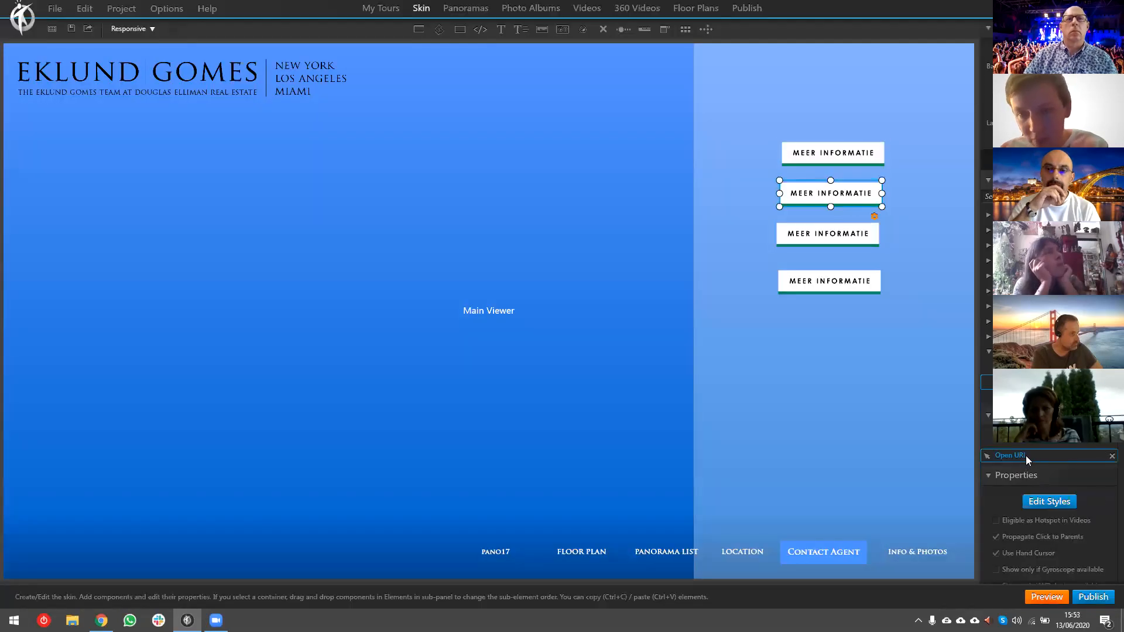
double_click(1026, 456)
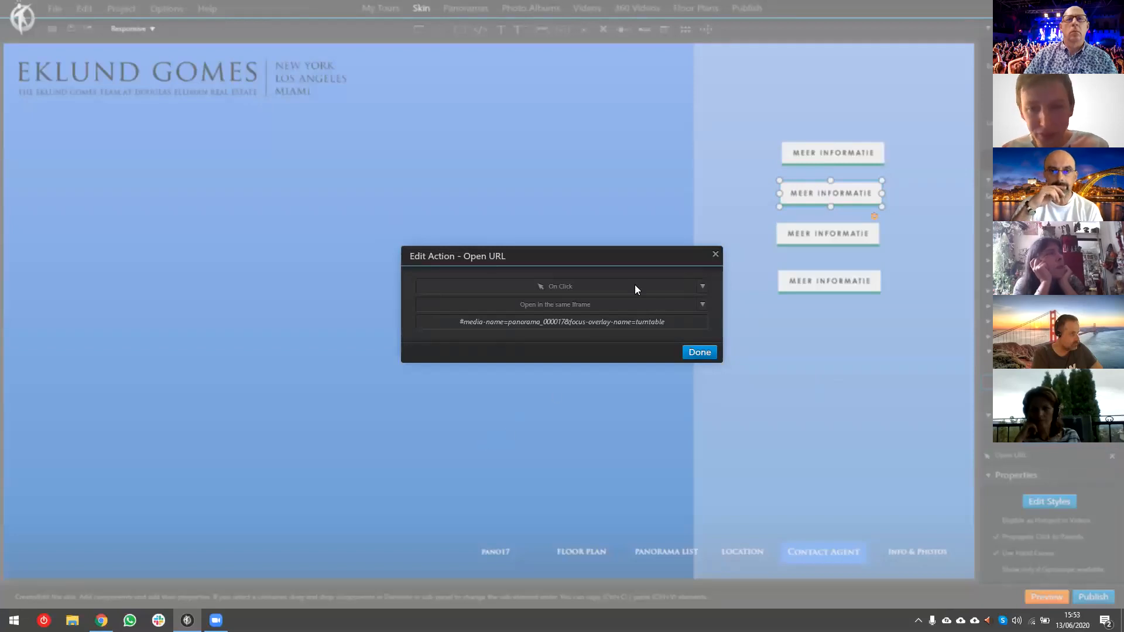
- Close the Open URL settings and remove that action from the second MEER INFORMATIE button
left_click(715, 255)
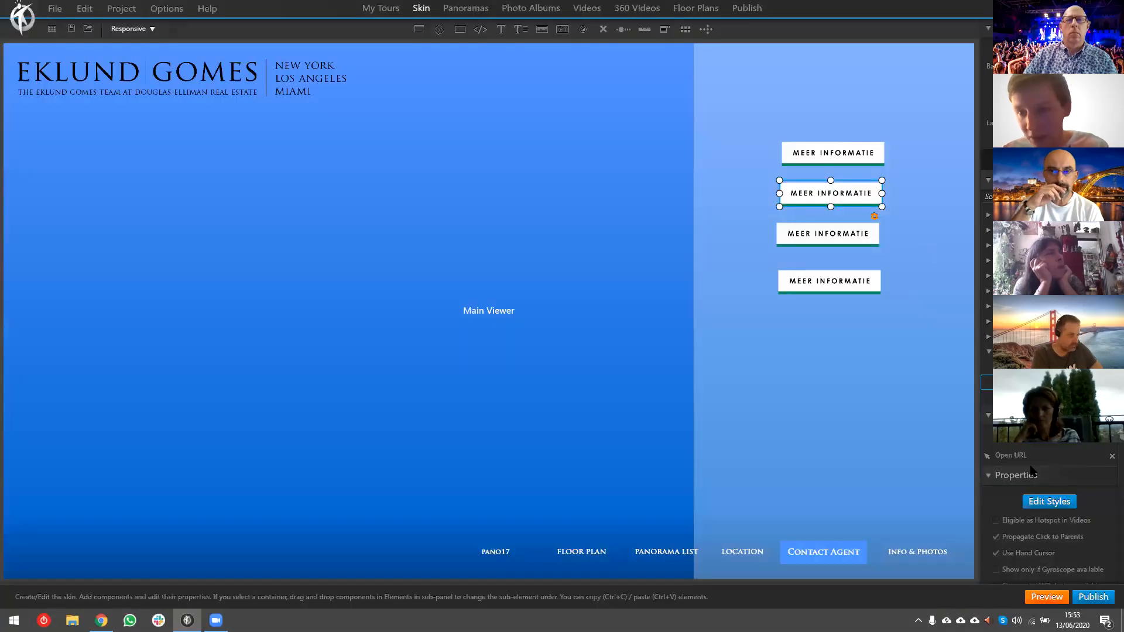
left_click(1111, 459)
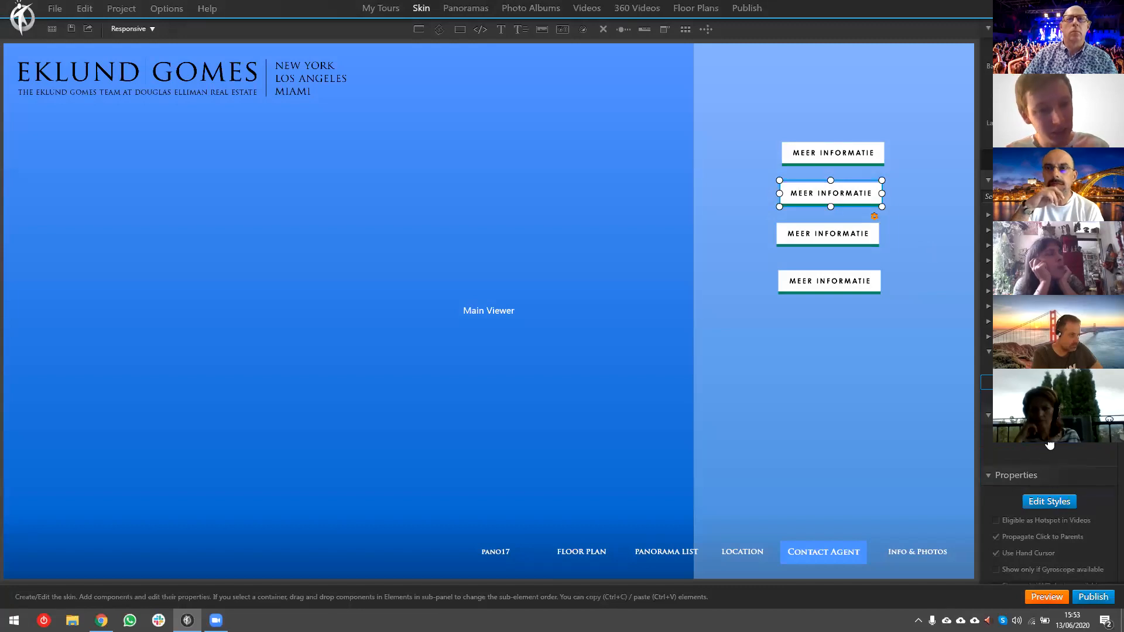
- Start a Hotspot action for the second MEER INFORMATIE button, using panorama_000017 as its media
left_click(1051, 445)
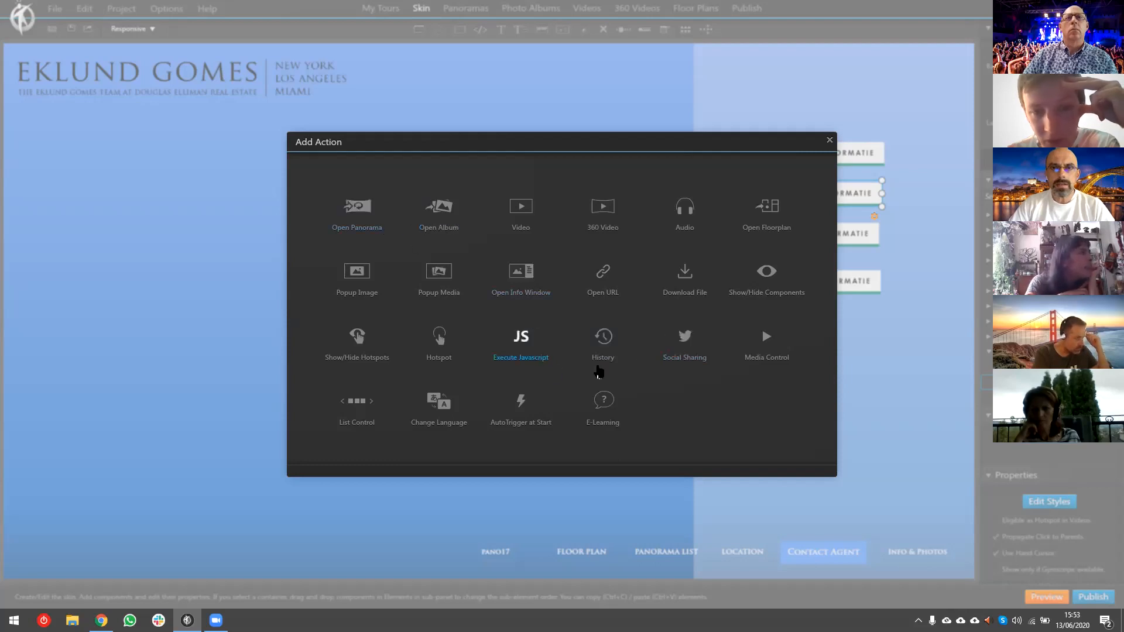
left_click(441, 339)
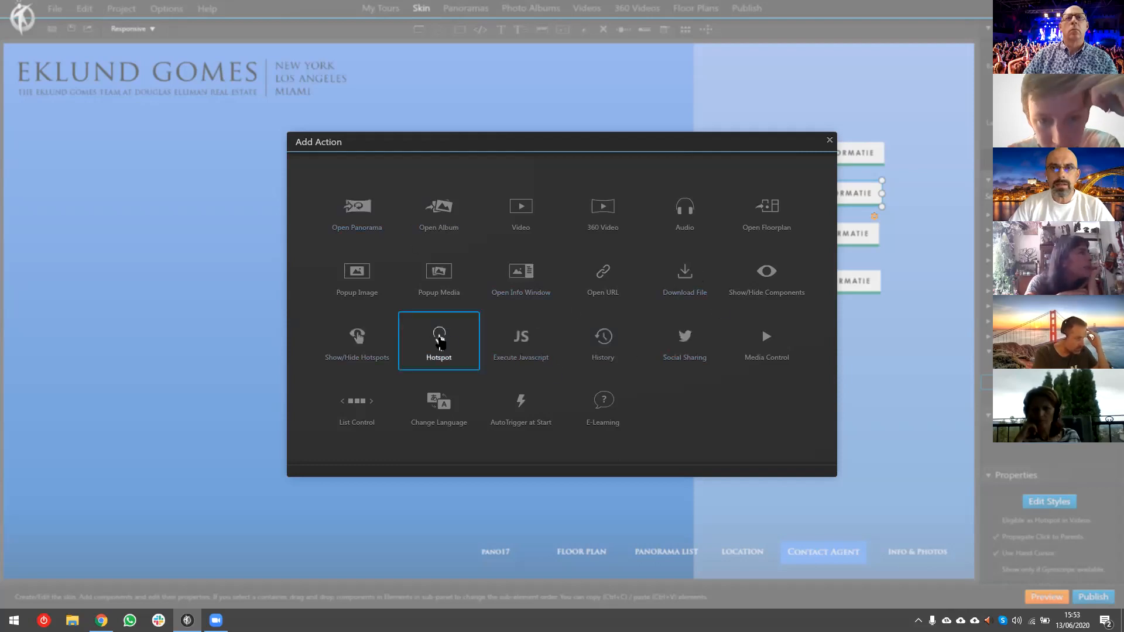
left_click(336, 339)
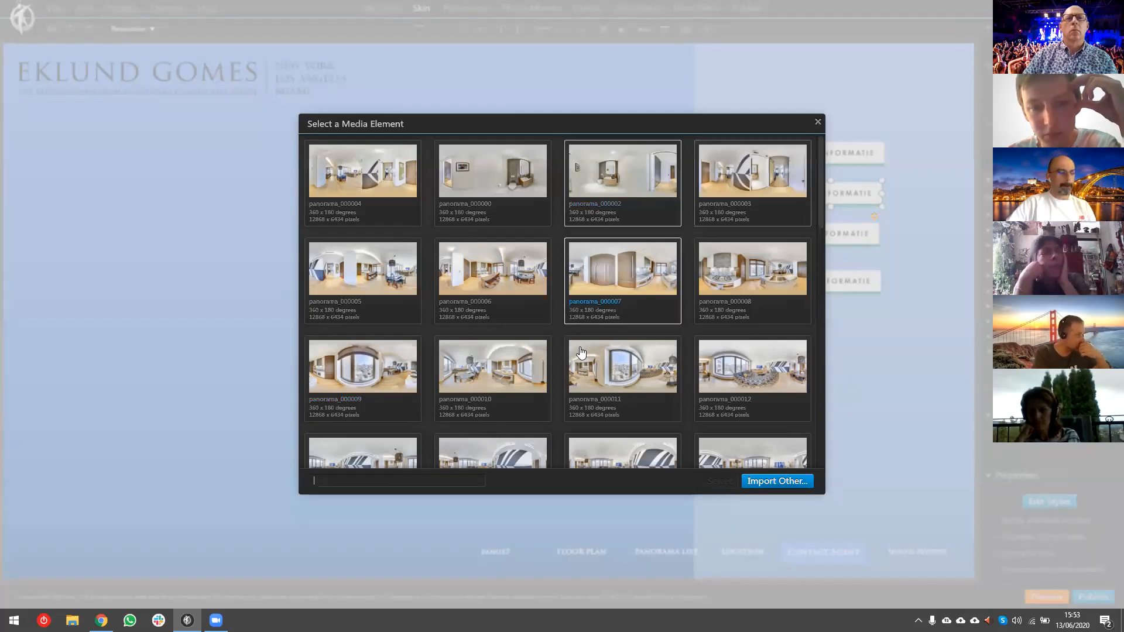
scroll(569, 354, "down", 3)
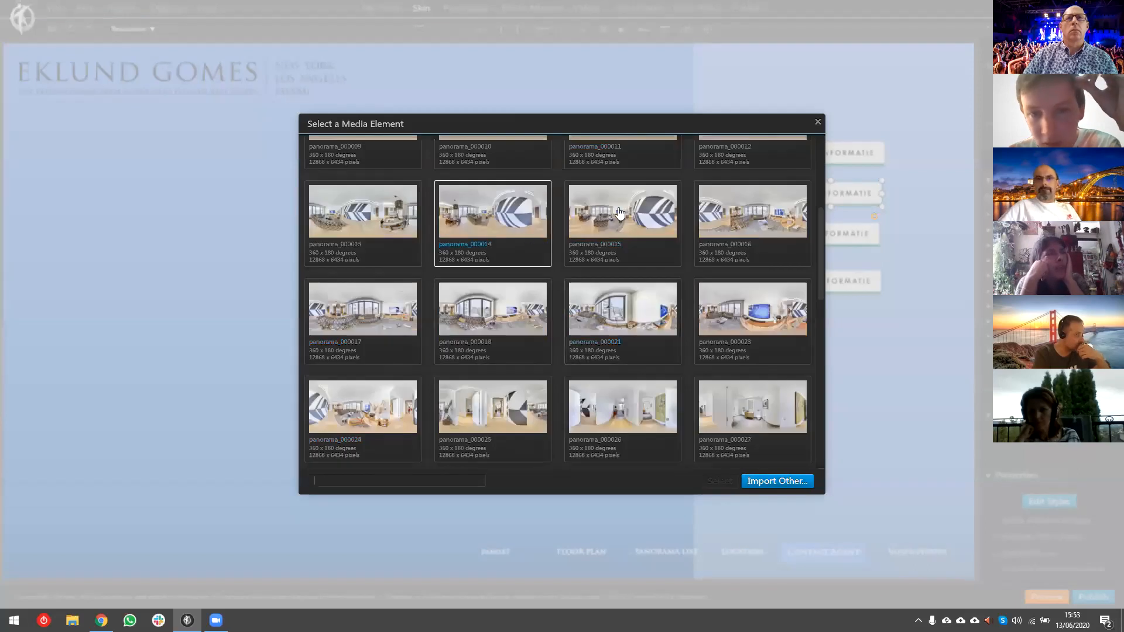
double_click(369, 319)
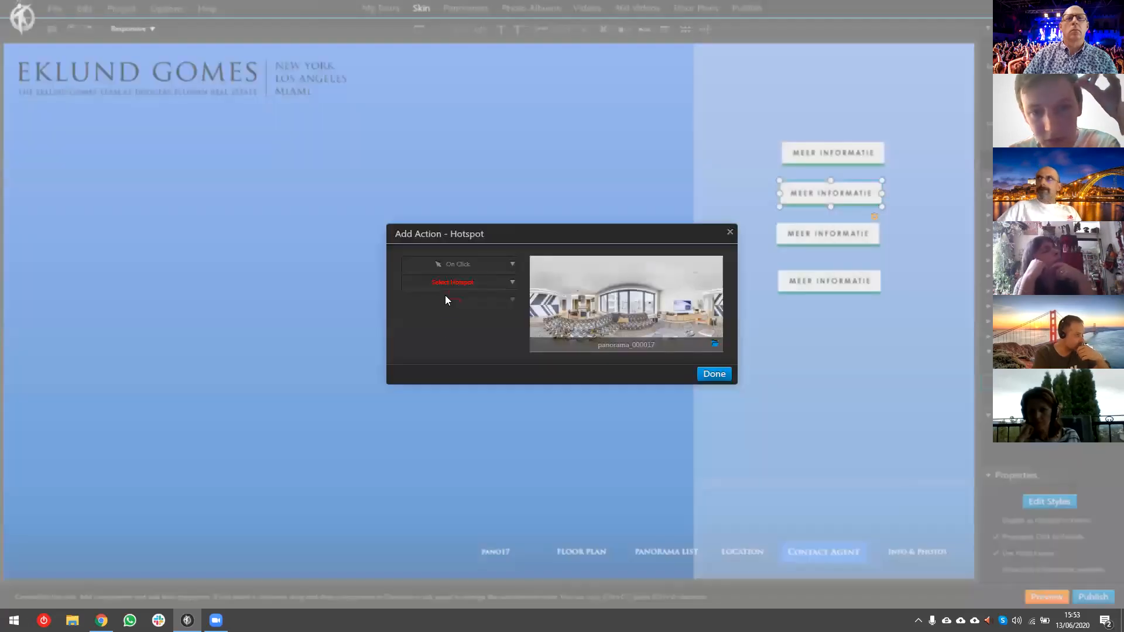
- Target the turntable hotspot with Trigger Click and add the Hotspot action to the second button
left_click(476, 284)
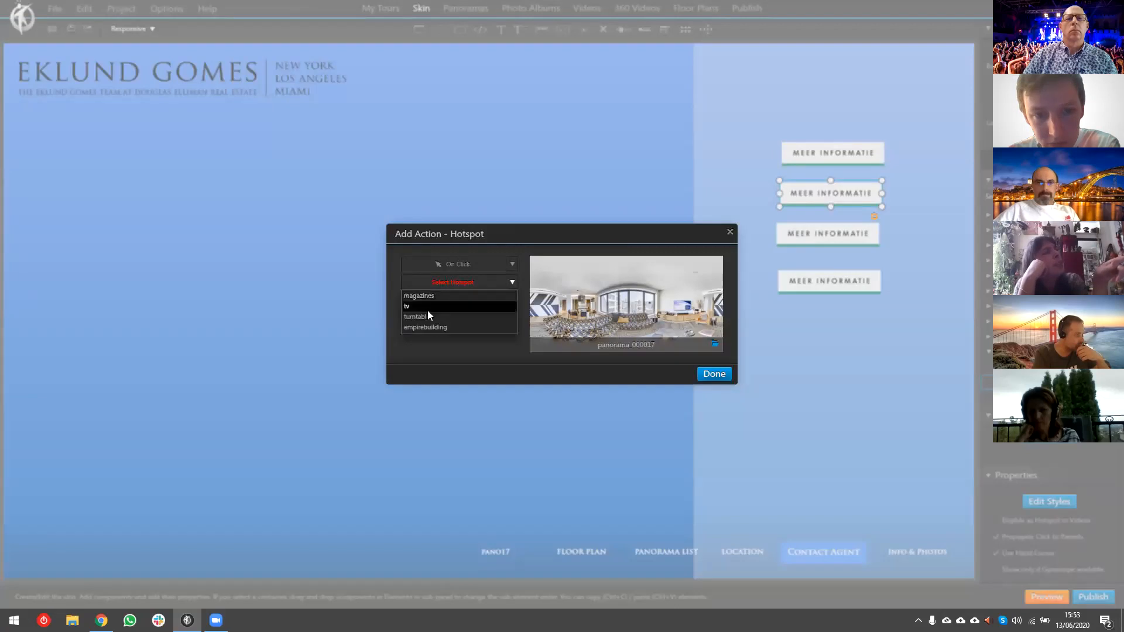
left_click(430, 314)
left_click(466, 299)
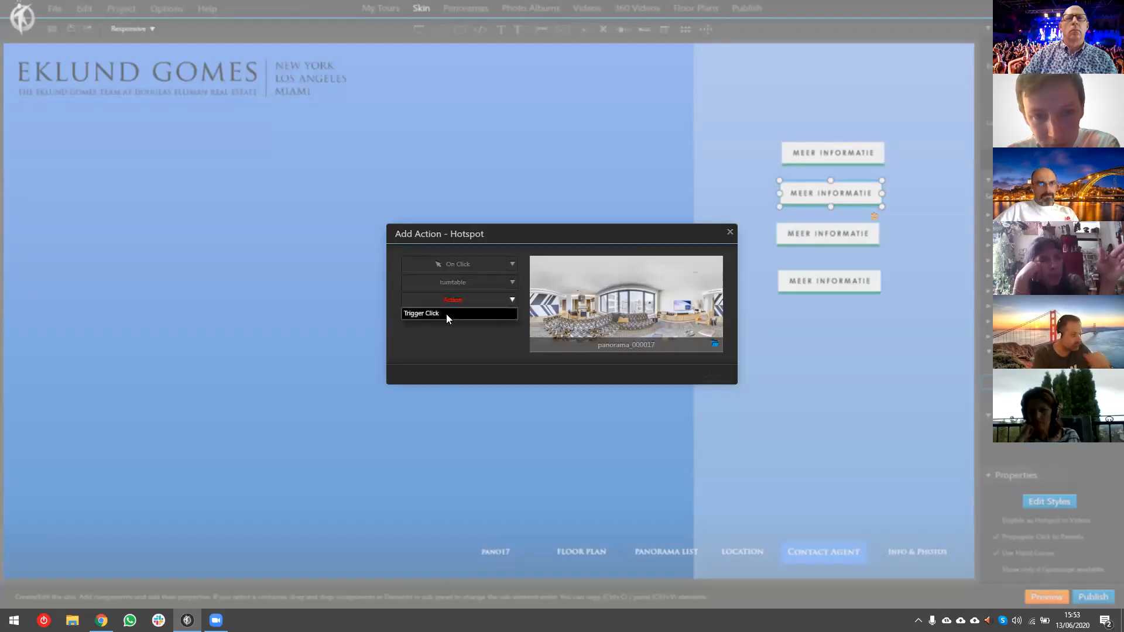
left_click(446, 313)
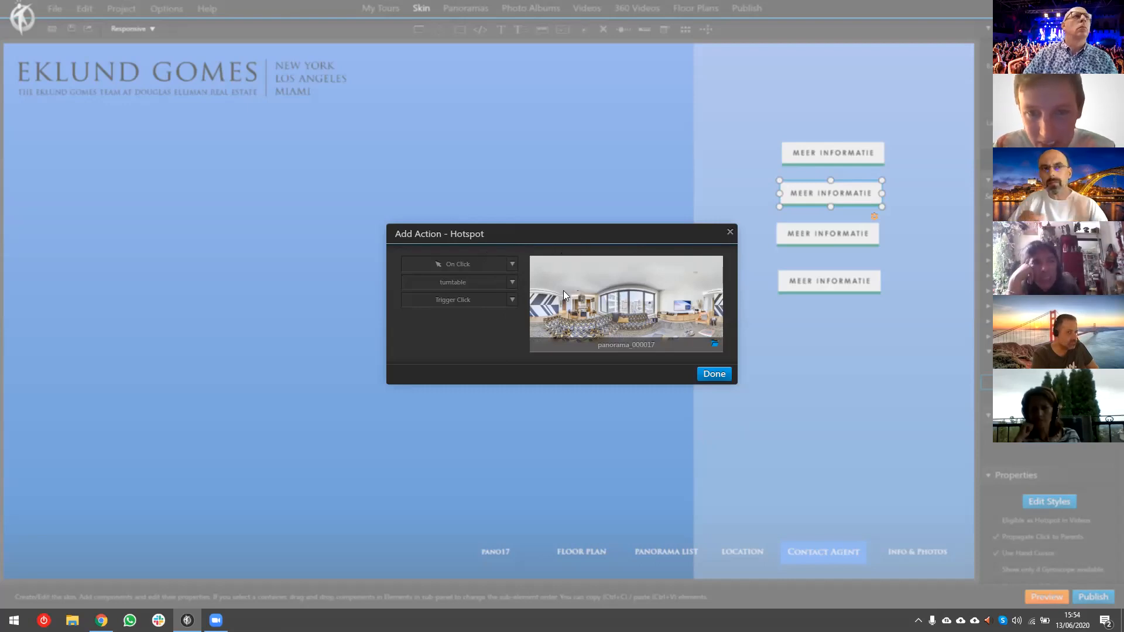
left_click(478, 300)
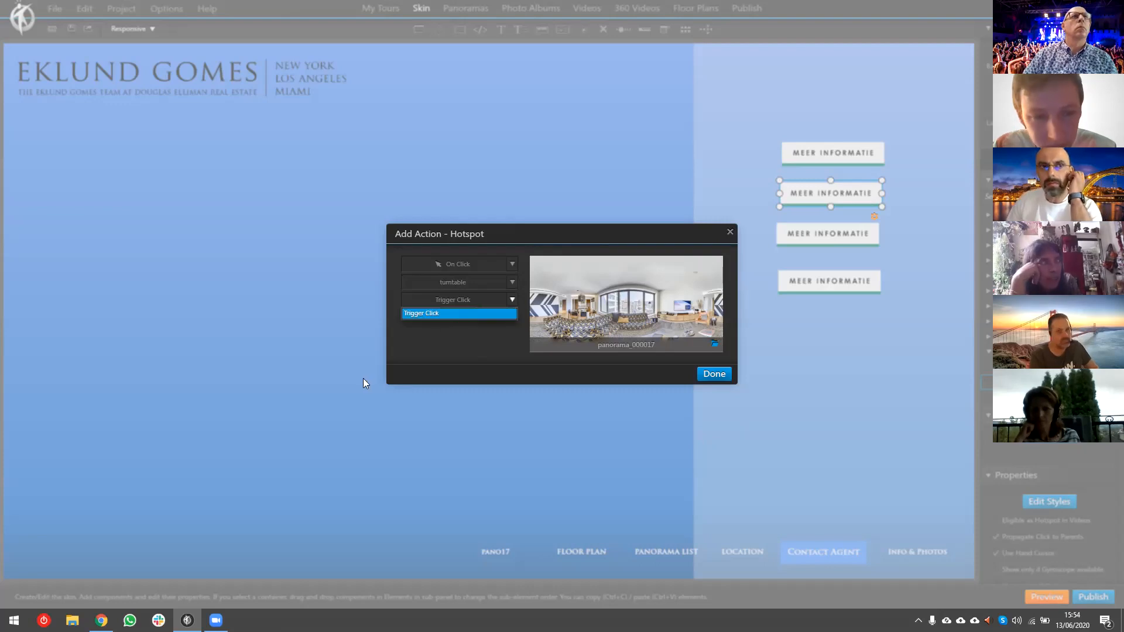
left_click(468, 349)
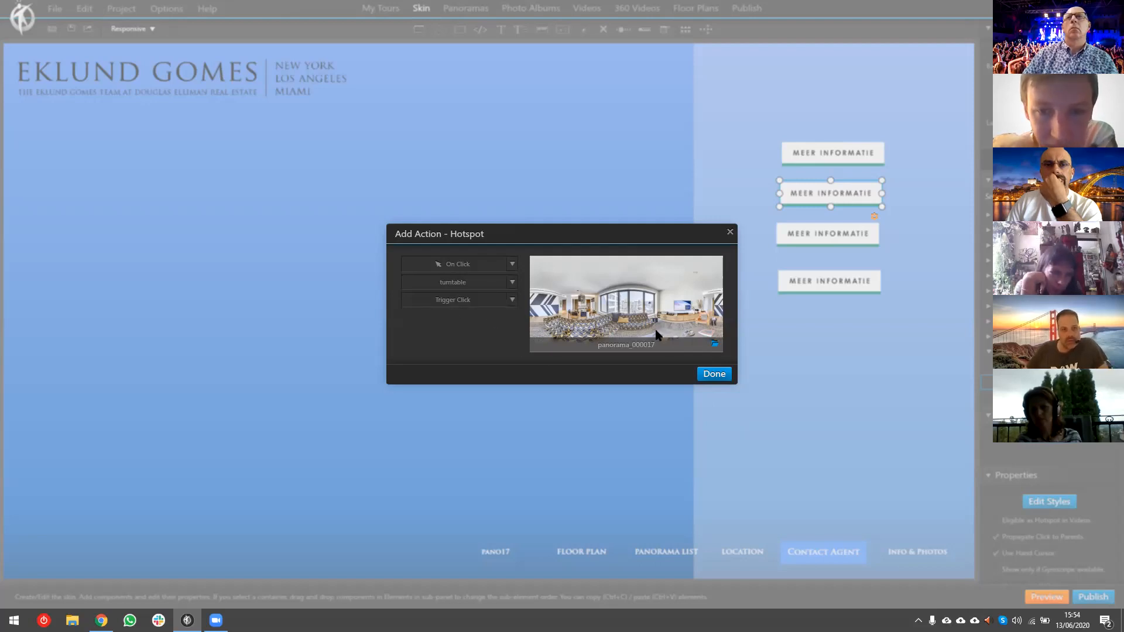
left_click(708, 375)
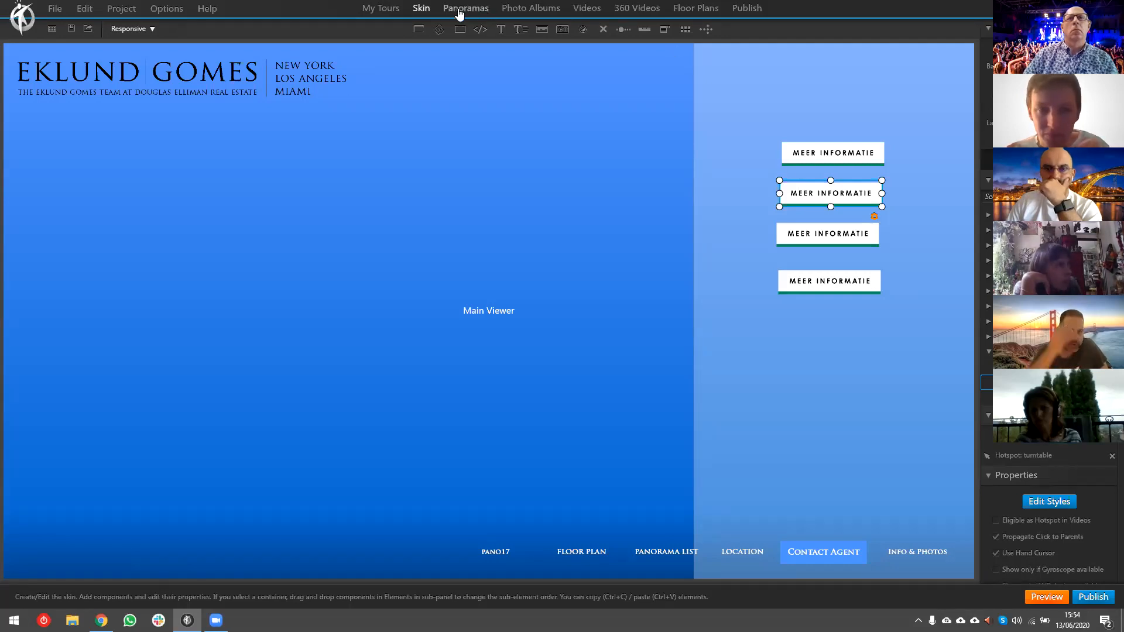
- Add an Open Panorama action to the second button, opening panorama_000017 with a Custom (fix) view aimed at the TV
left_click(1061, 436)
left_click(357, 211)
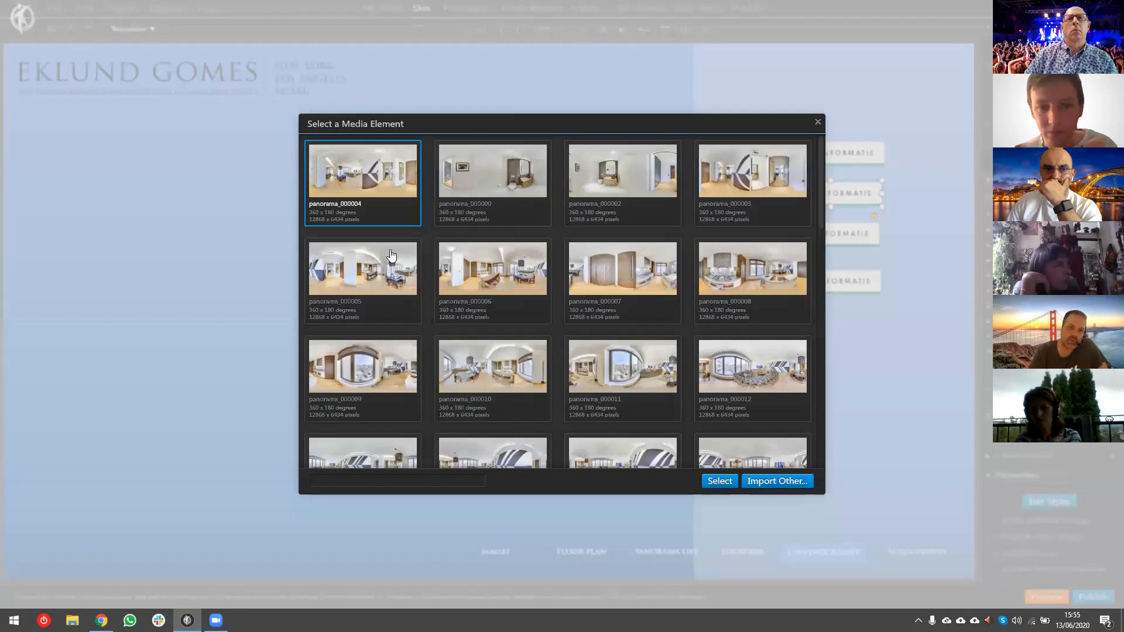
scroll(730, 363, "down", 4)
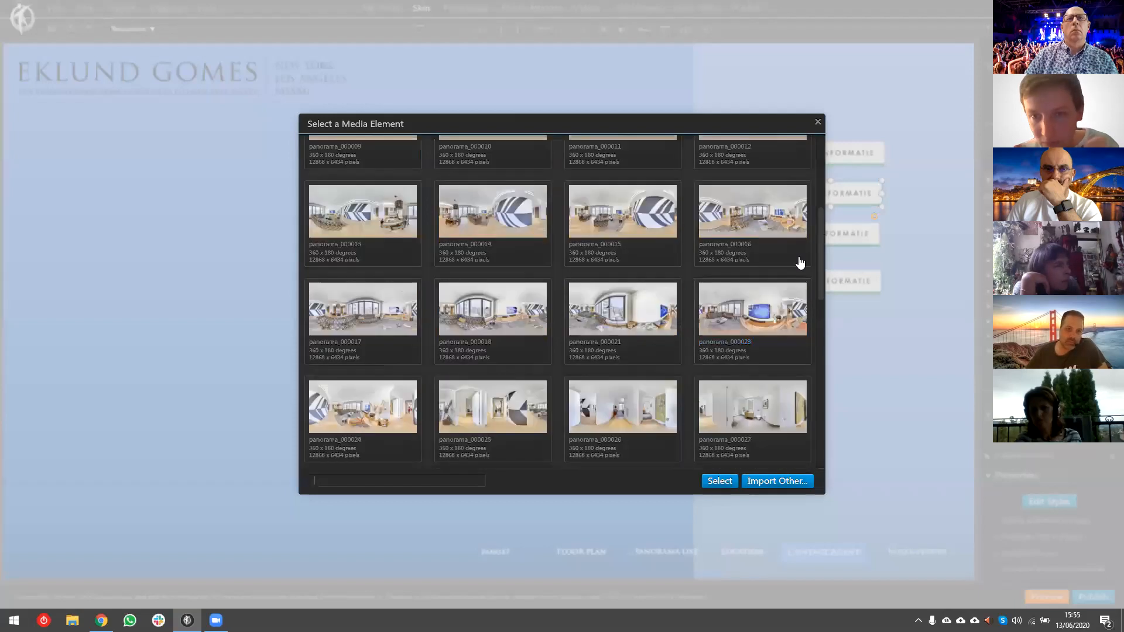
double_click(380, 316)
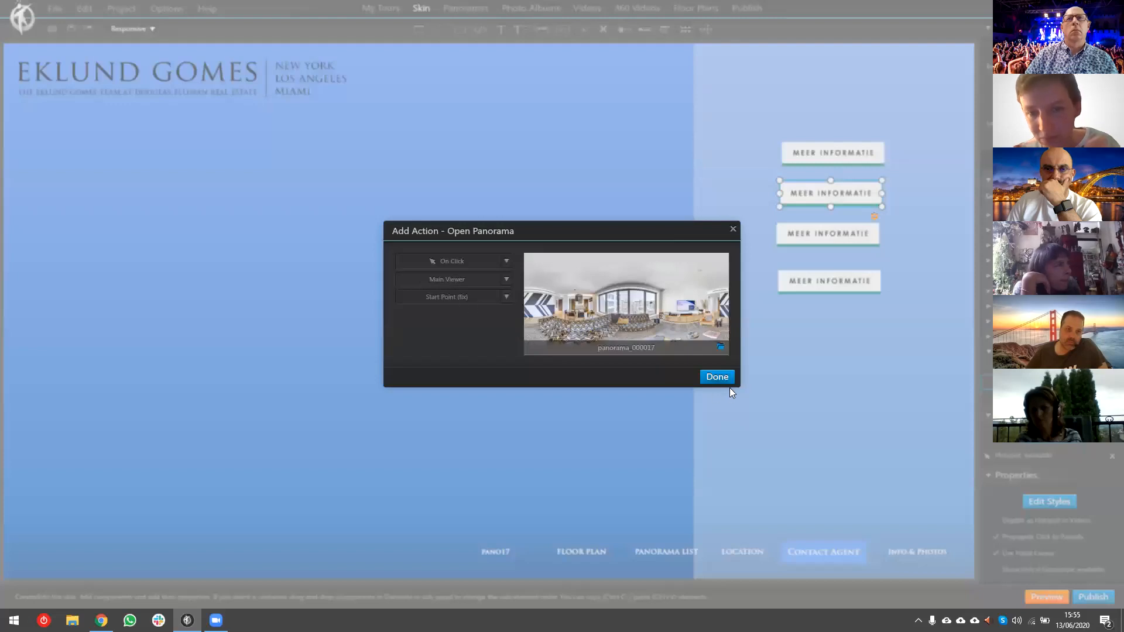
left_click(449, 298)
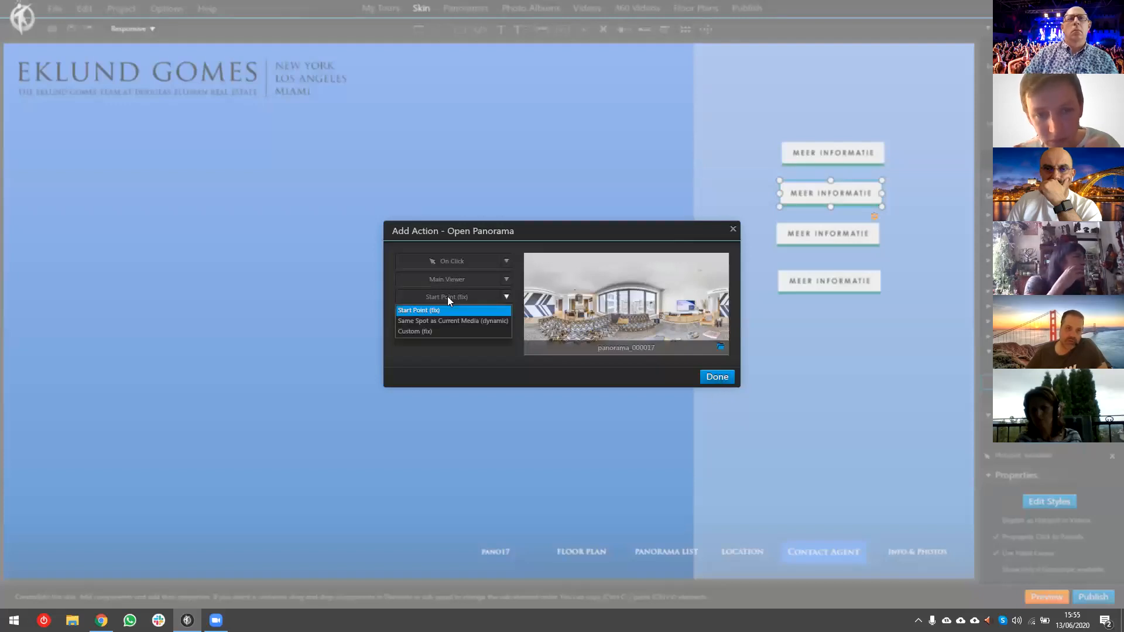
left_click(425, 332)
left_click_drag(627, 305, 687, 309)
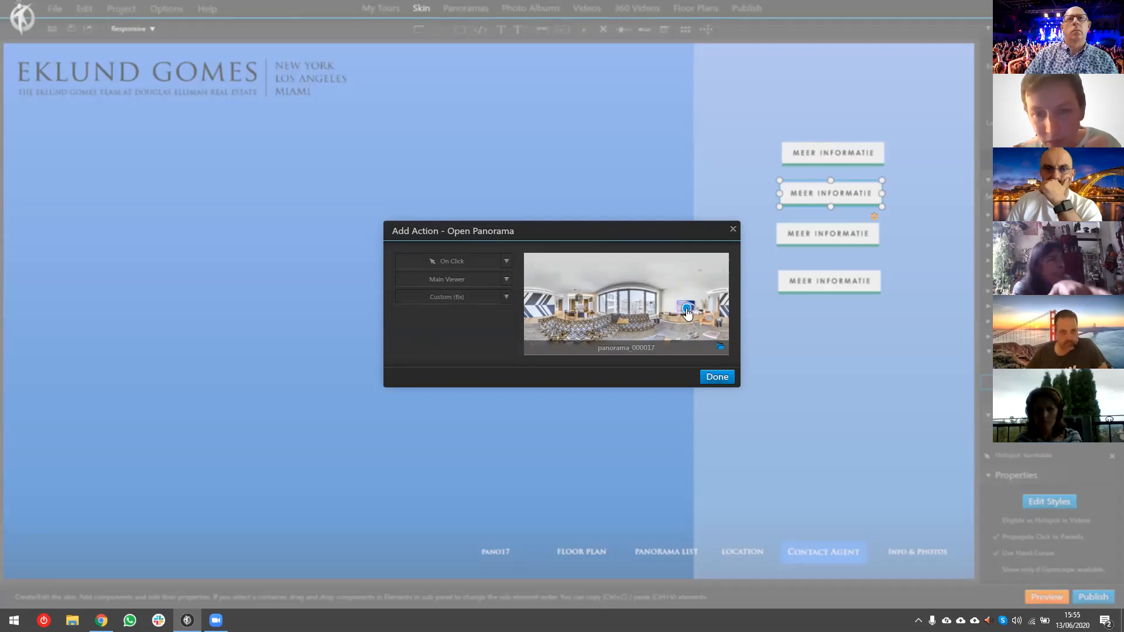
left_click(717, 377)
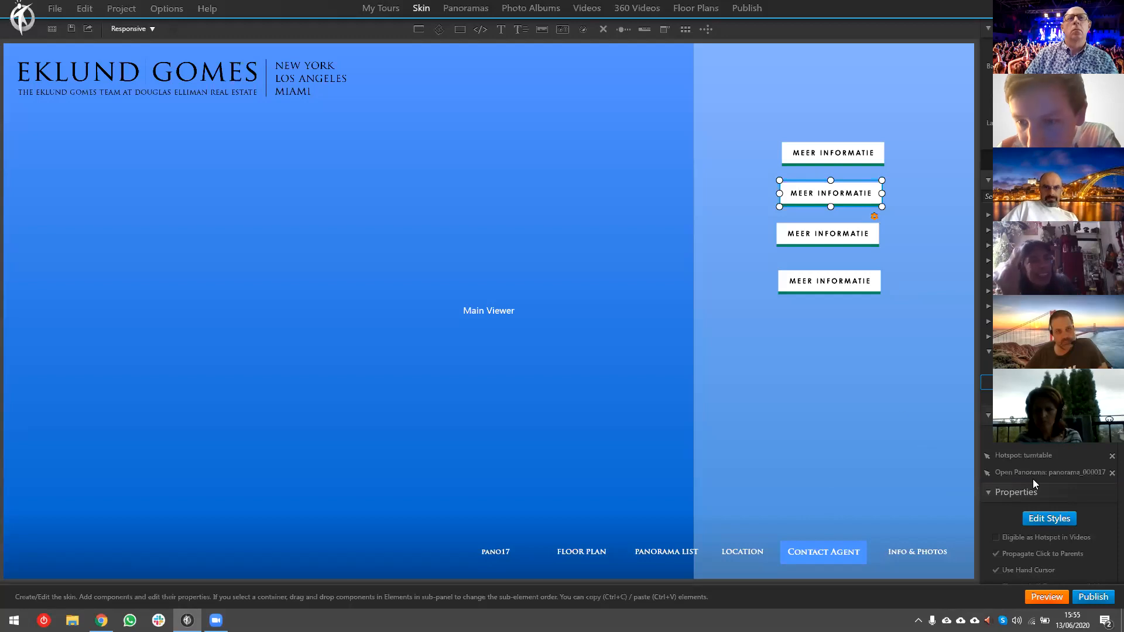
- Remove the turntable Hotspot action from the second MEER INFORMATIE button
left_click(1109, 460)
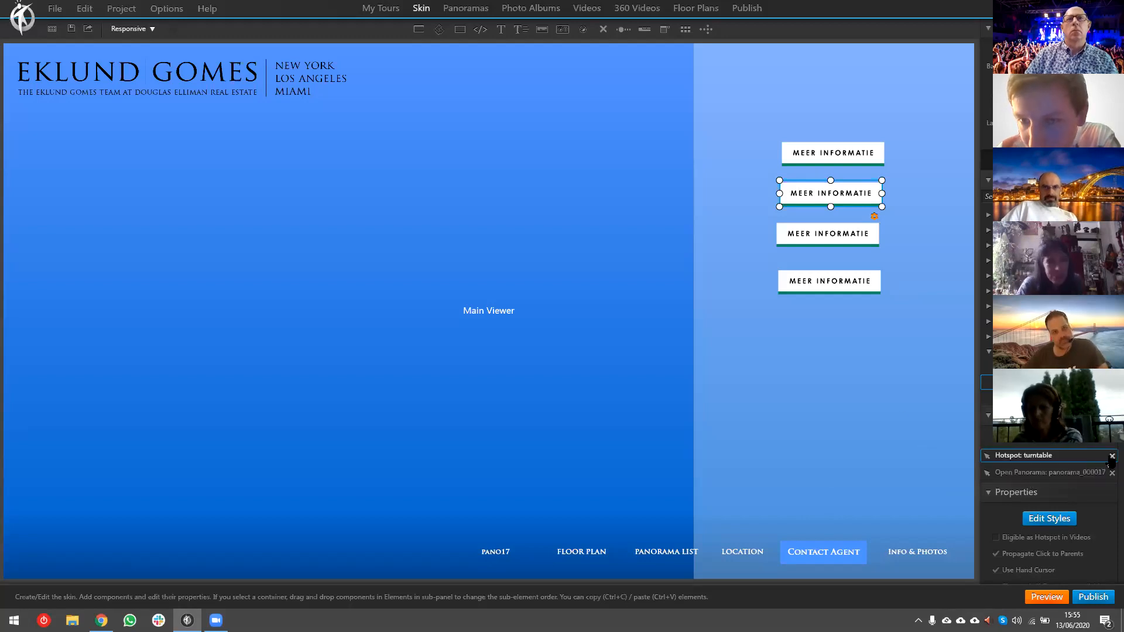
left_click(1112, 456)
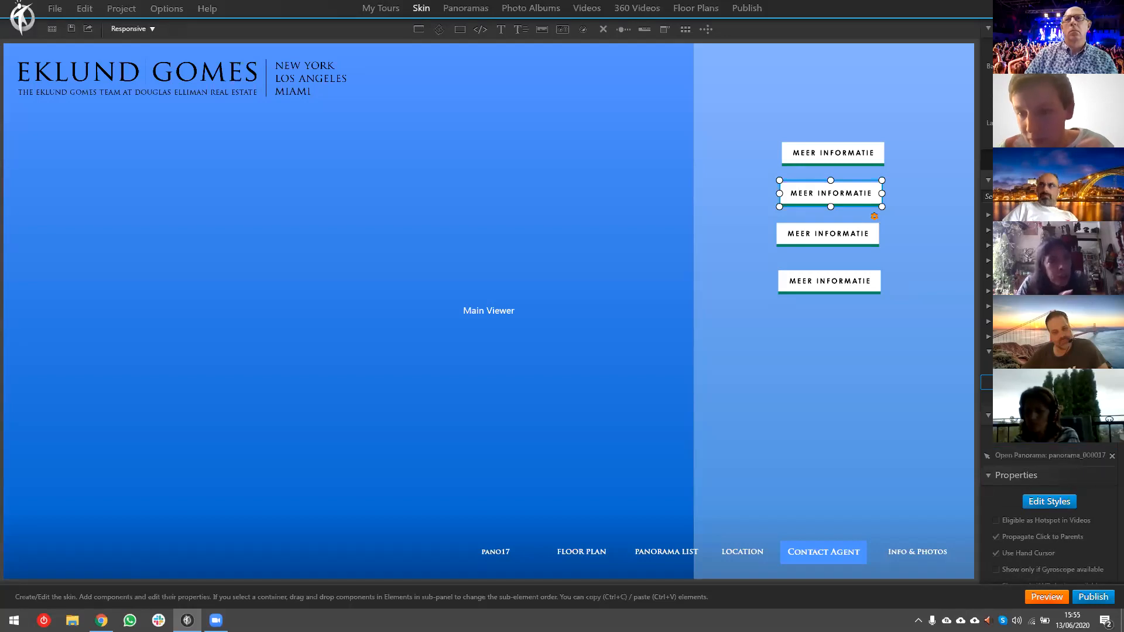
- Re-aim the custom view of the first MEER INFORMATIE button's Open Panorama action at the ceiling beside the TV
left_click(1030, 367)
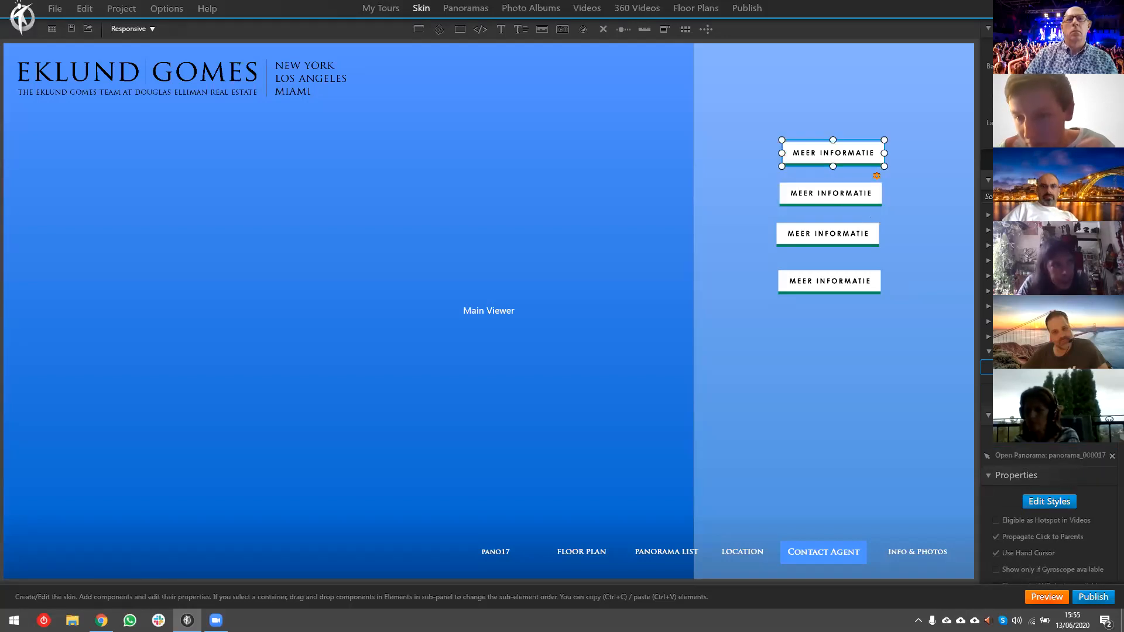
double_click(1090, 456)
left_click_drag(682, 316, 706, 277)
left_click(719, 378)
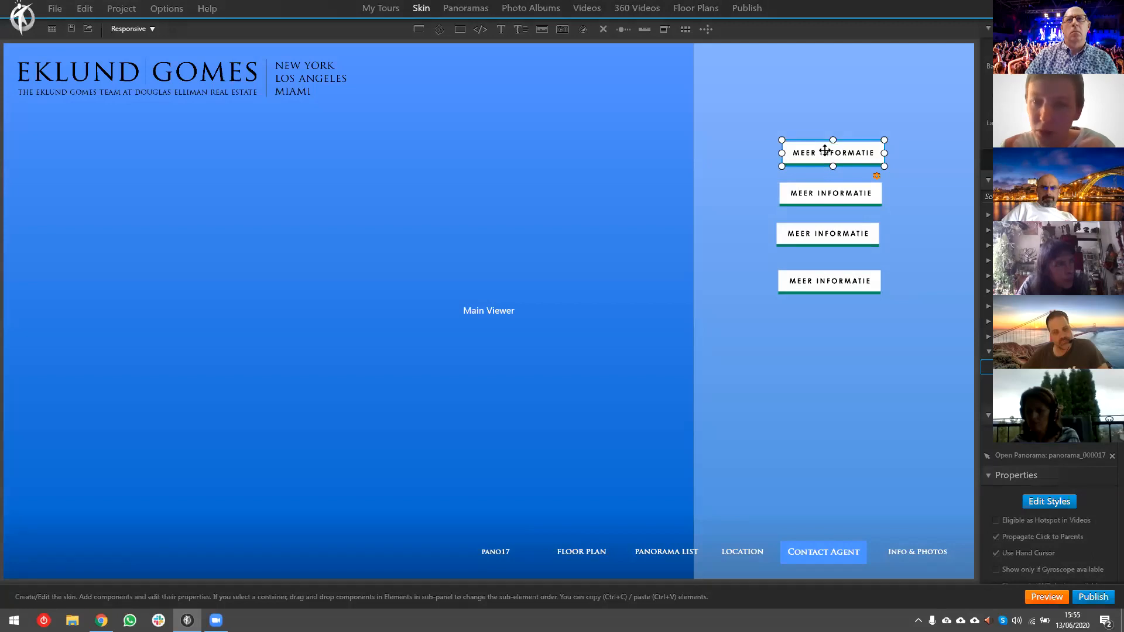
- Check the second button's action, preview the tour in the browser, and turn the living-room view
left_click(833, 198)
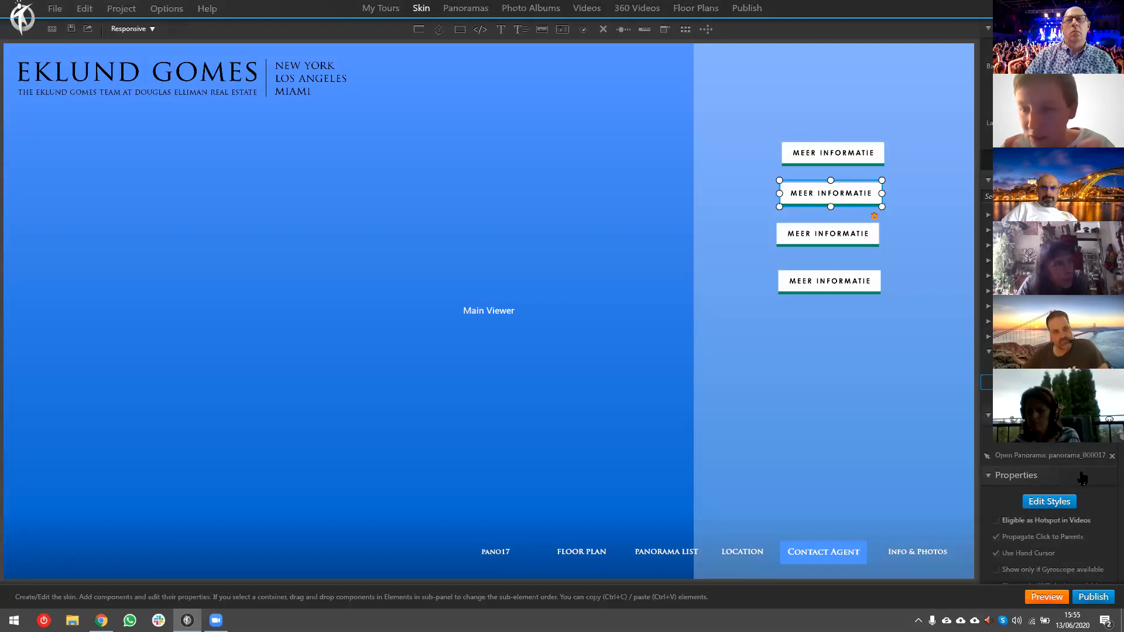
left_click(1046, 597)
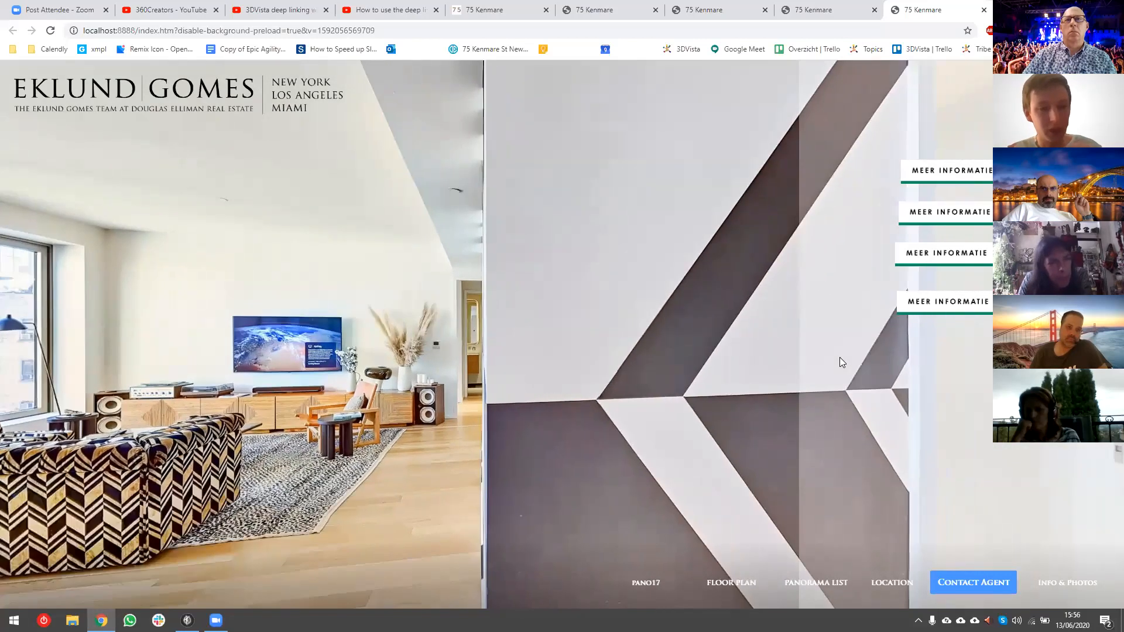
left_click_drag(660, 228, 680, 231)
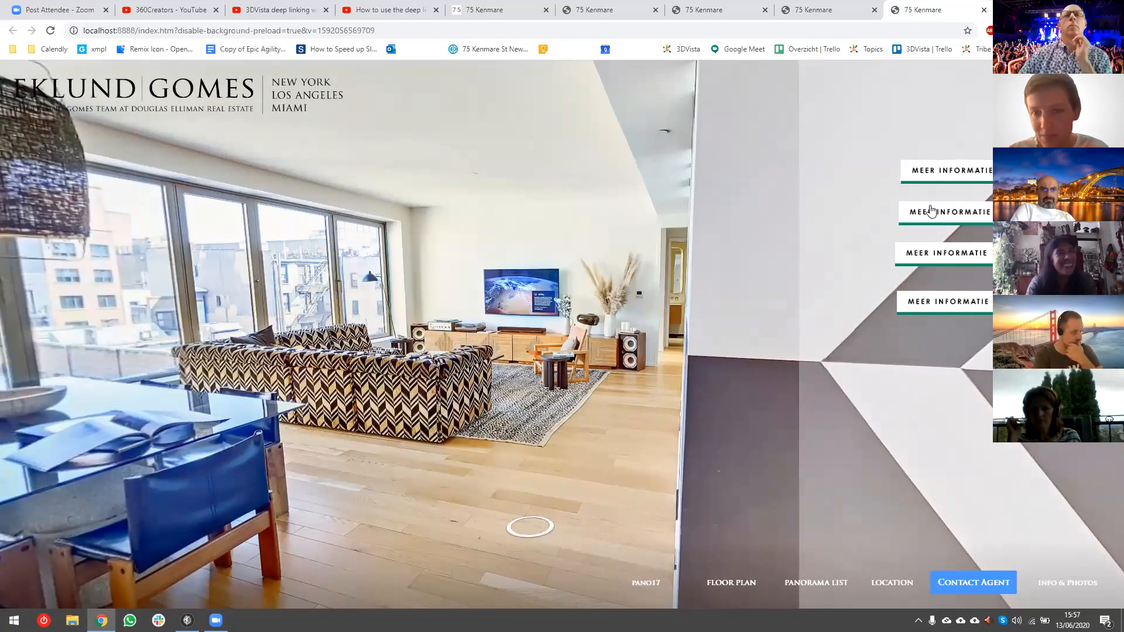
- Test the first and second MEER INFORMATIE buttons alternately to compare their custom panorama views
left_click(915, 181)
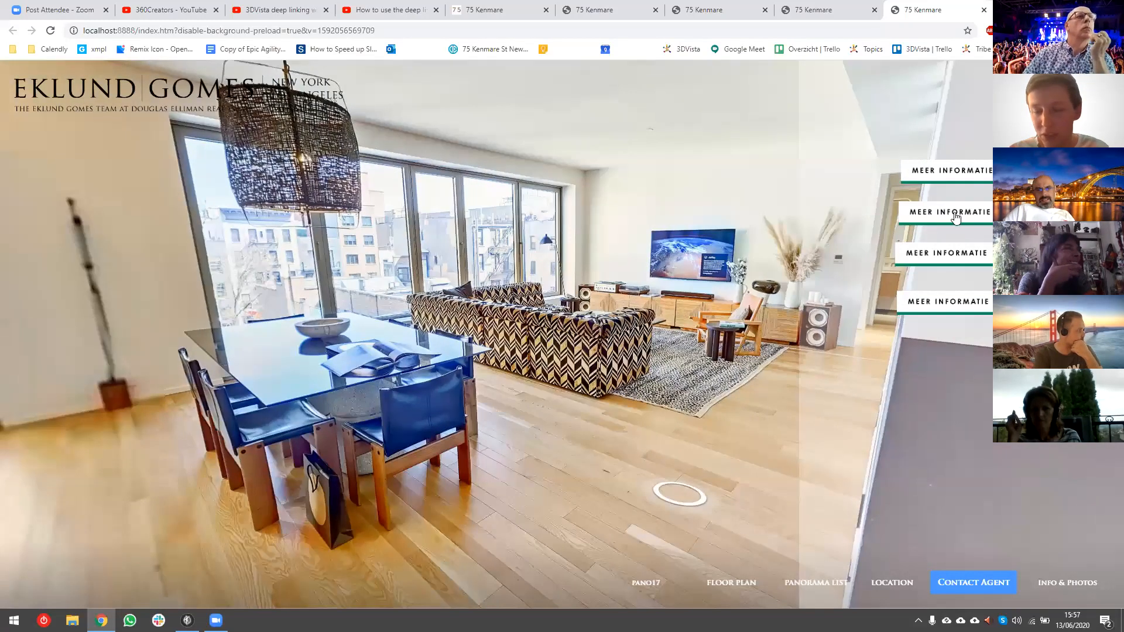
left_click(937, 226)
left_click(954, 175)
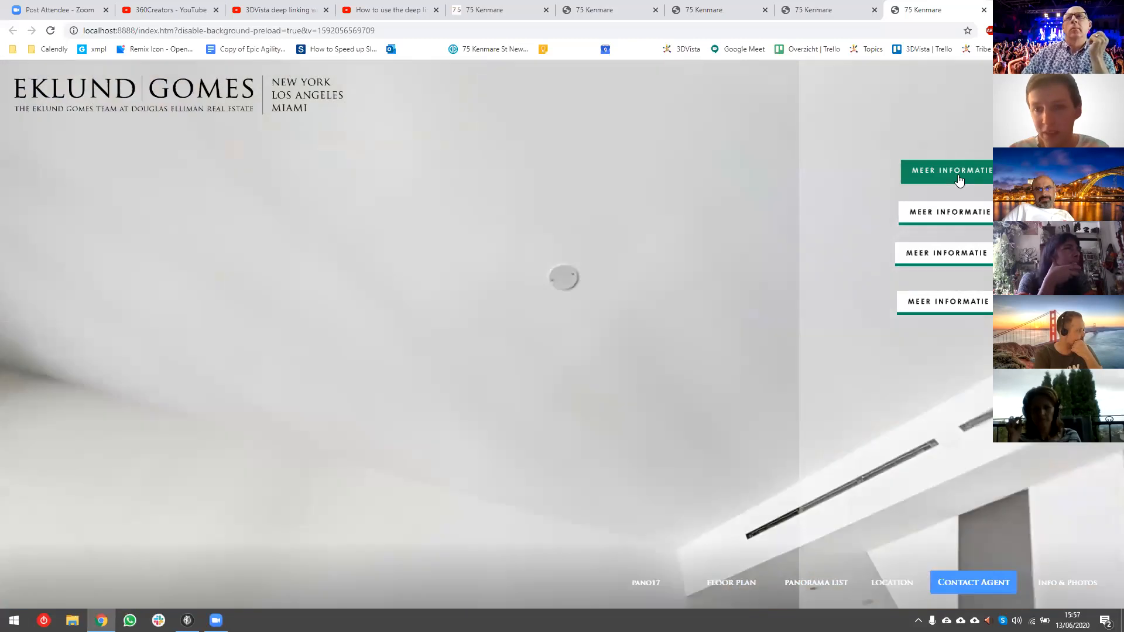
left_click(950, 218)
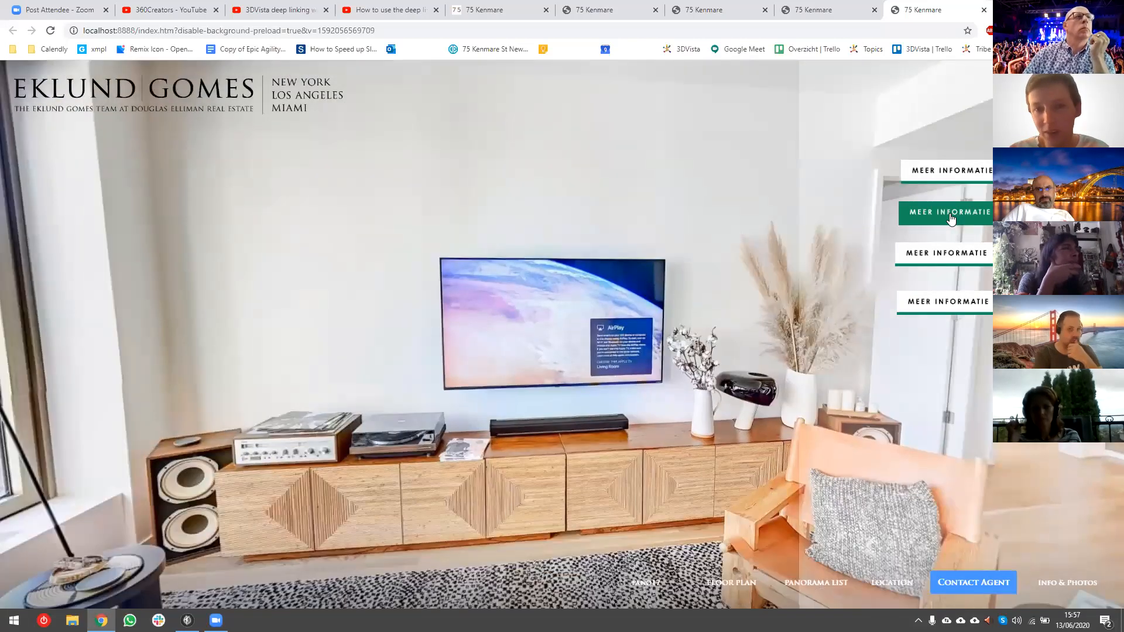
left_click(953, 175)
left_click(950, 217)
left_click(950, 186)
left_click(949, 218)
left_click(947, 220)
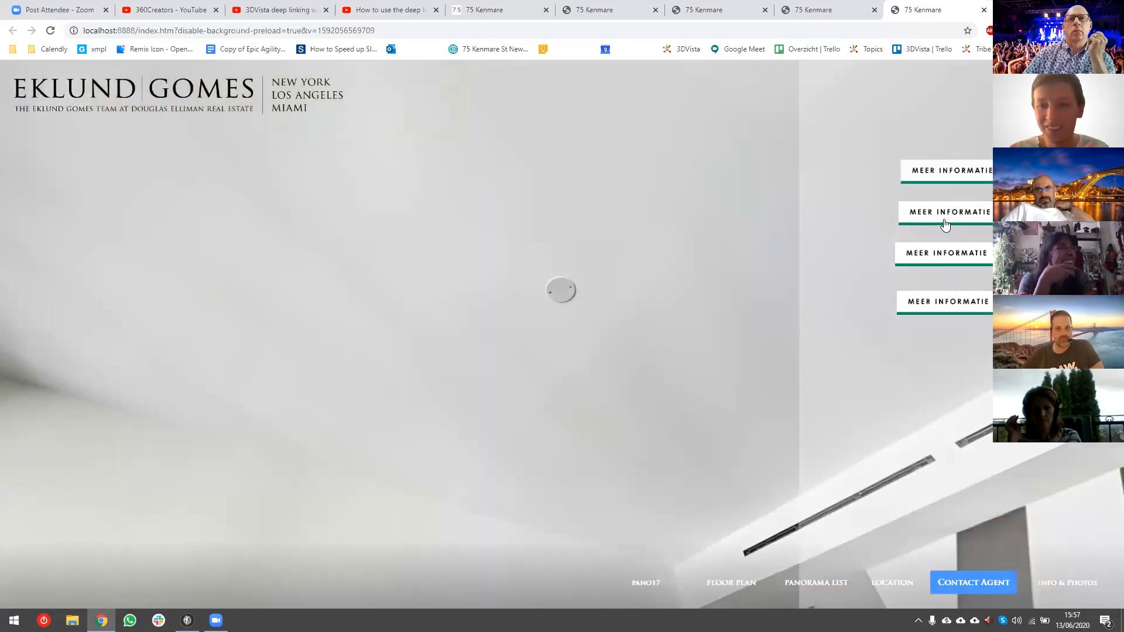
left_click(946, 218)
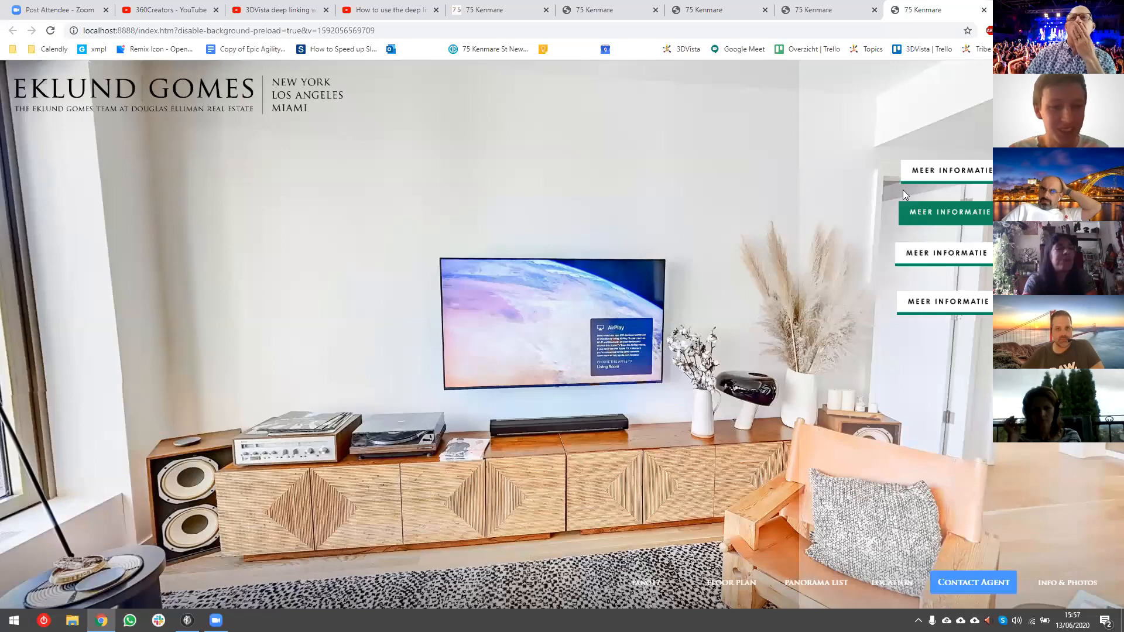
- Test the magazines and empirebuilding deep-link buttons in alternation with the two Open Panorama buttons
left_click(947, 264)
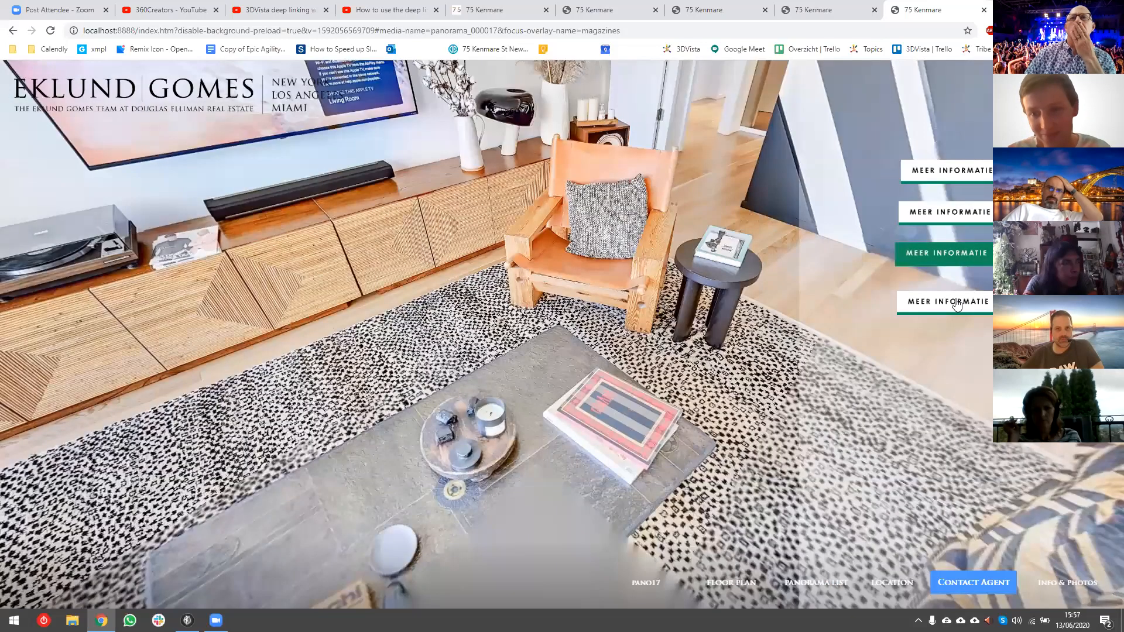
left_click(957, 303)
left_click(933, 217)
left_click(939, 182)
left_click(944, 216)
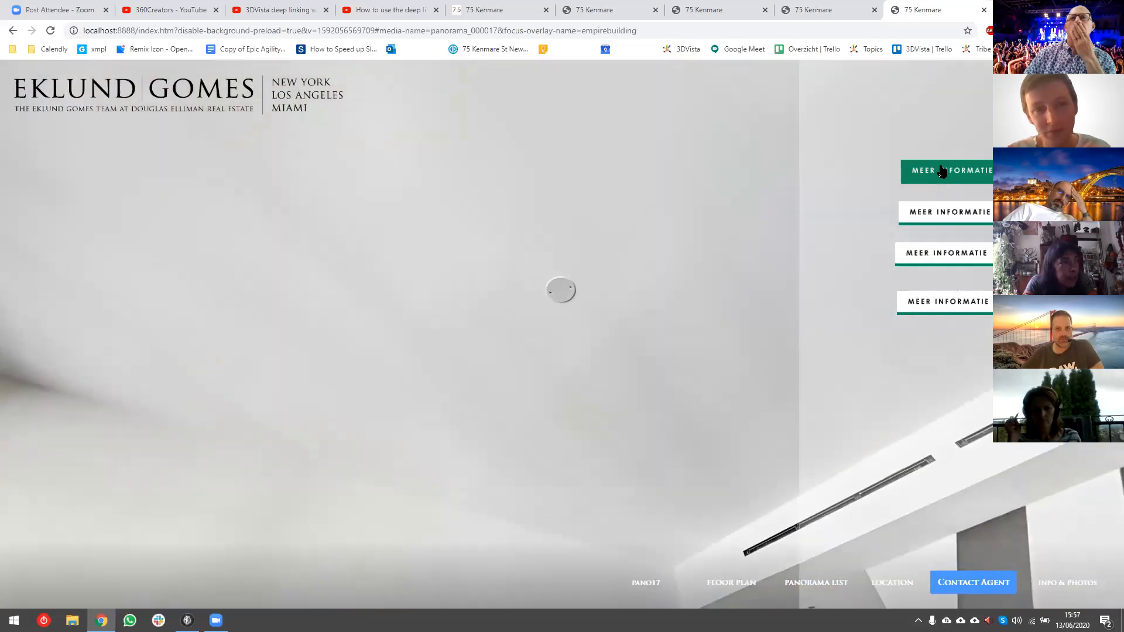
left_click(955, 257)
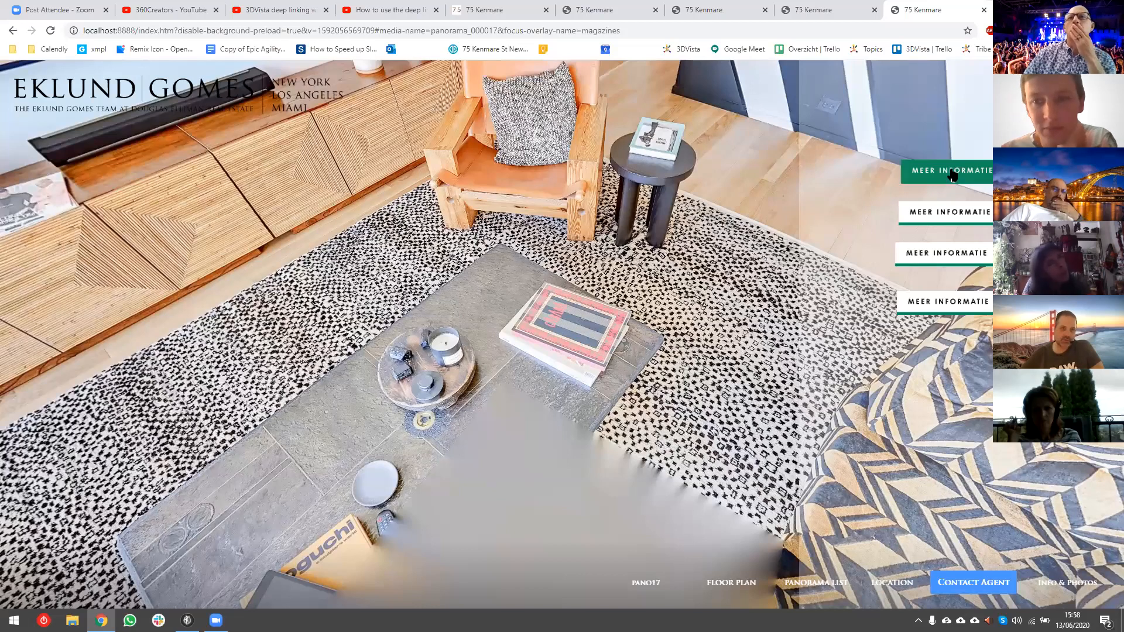
left_click(945, 211)
left_click(918, 176)
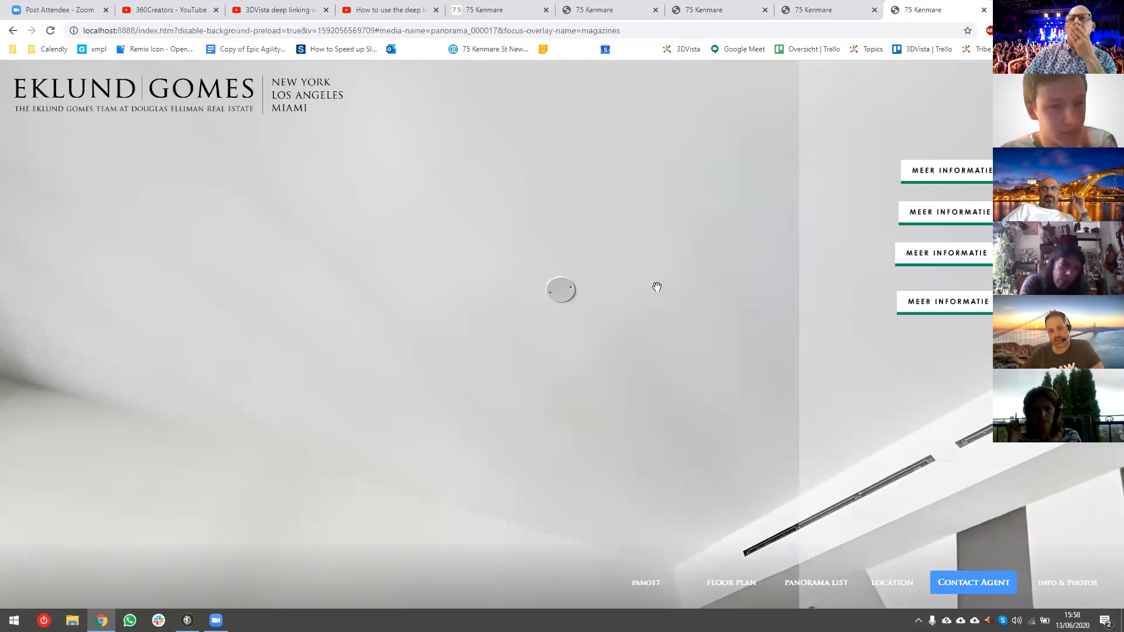
- Test the second MEER INFORMATIE button against the fourth one with the empirebuilding deep link
left_click(946, 212)
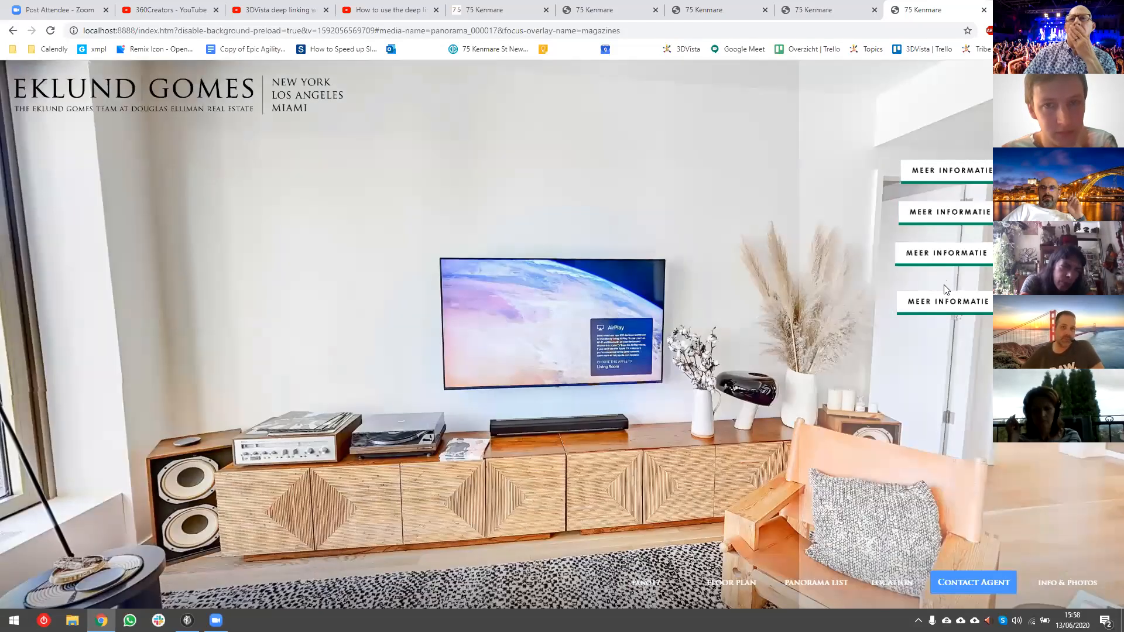
left_click(938, 305)
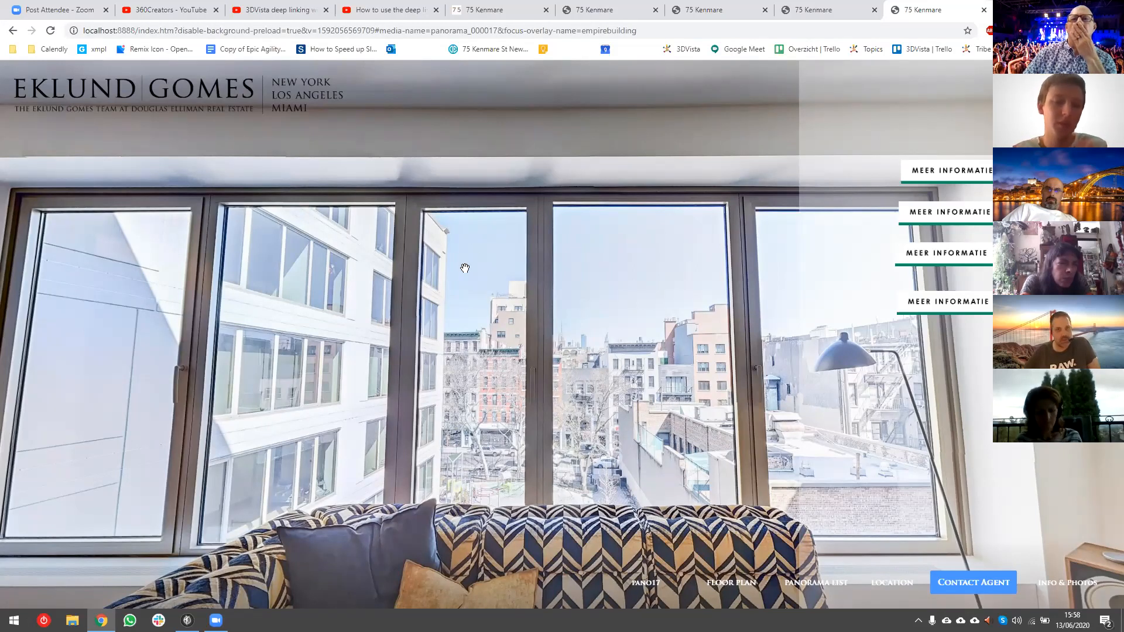
- Load 360creators.com in a new browser tab
key("ctrl+t")
type("360creators.com")
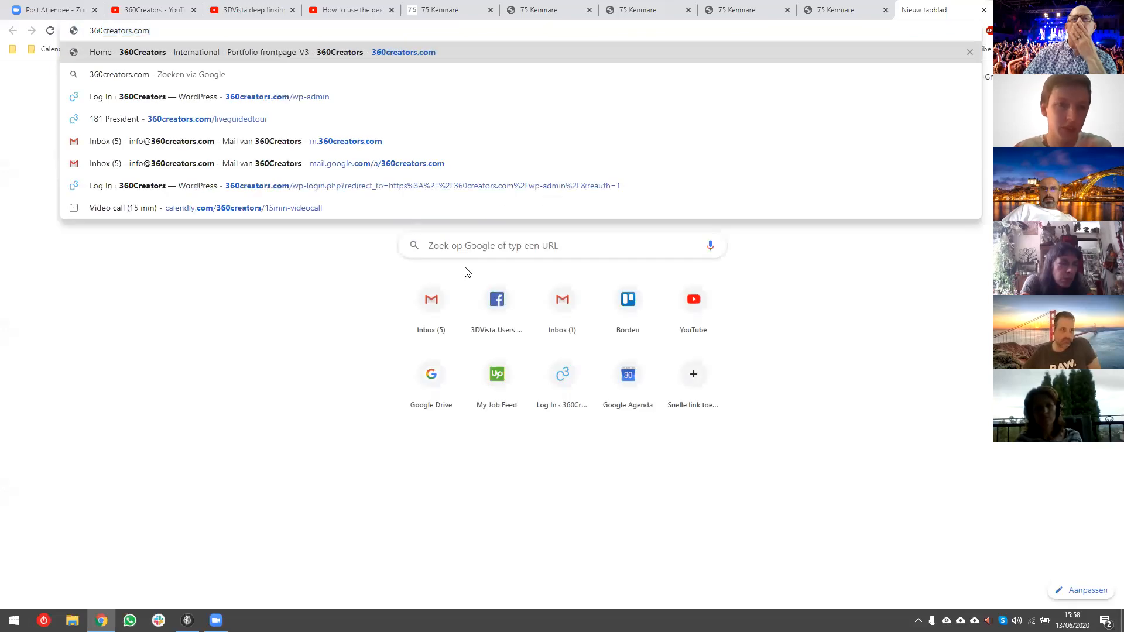
key("Return")
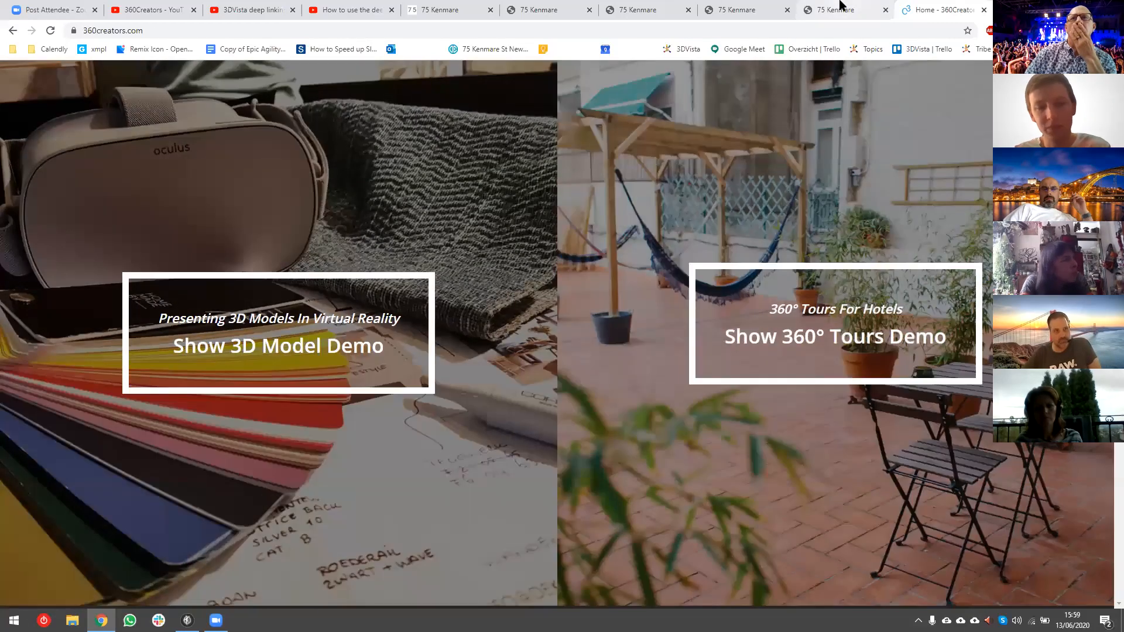
- Return to the 75 Kenmare tour and turn the living-room view from the windows to the TV and armchair
left_click(841, 7)
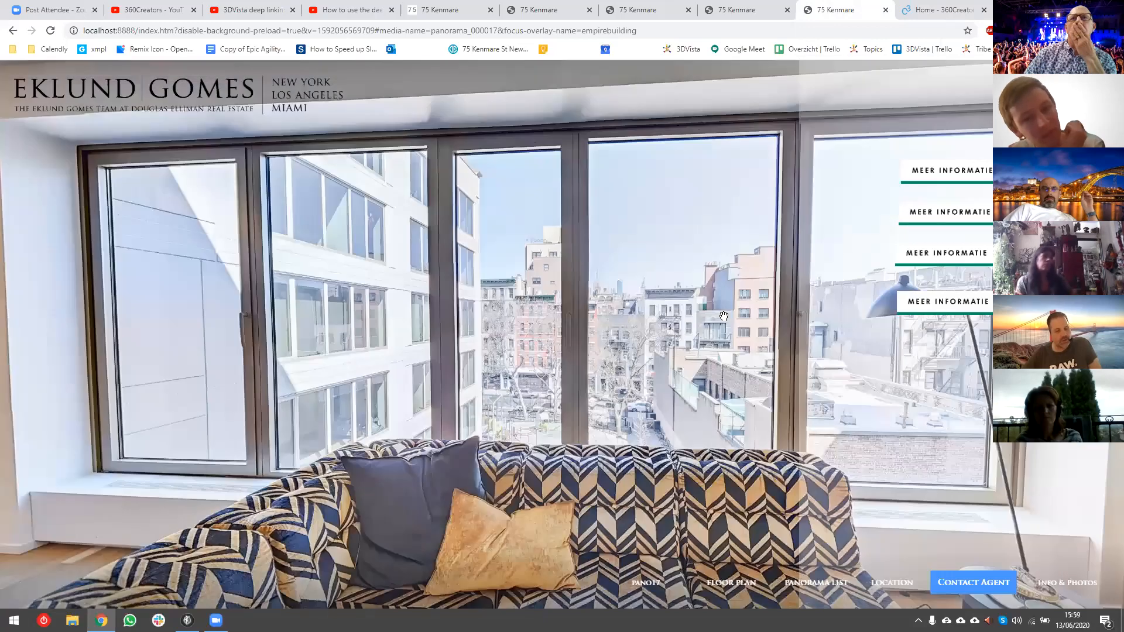
left_click_drag(724, 316, 434, 283)
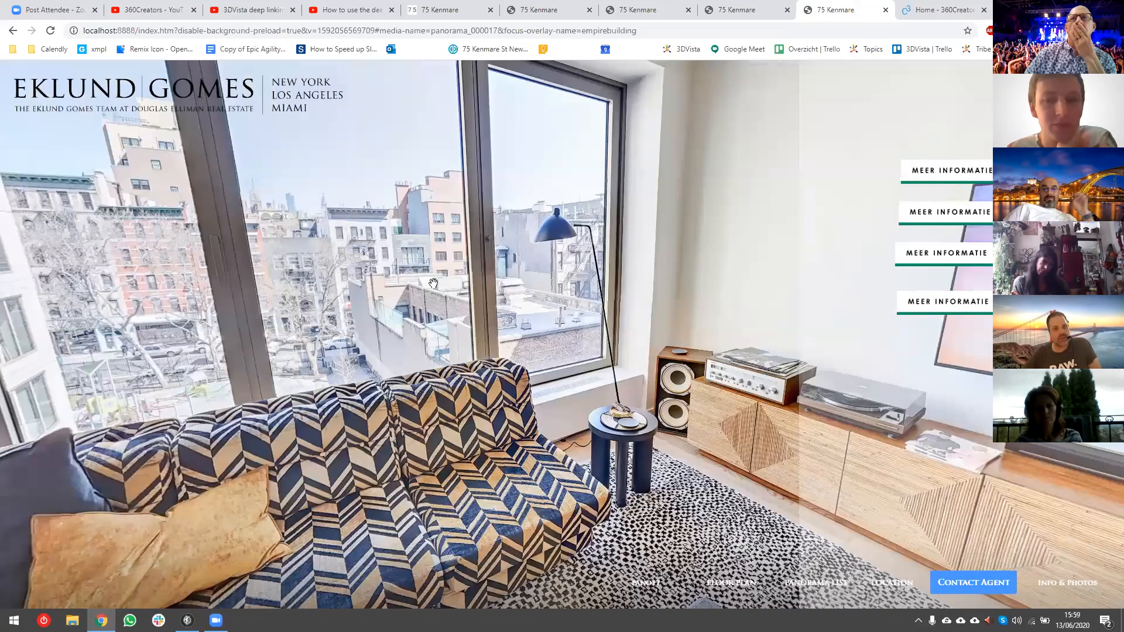
left_click_drag(527, 296, 389, 316)
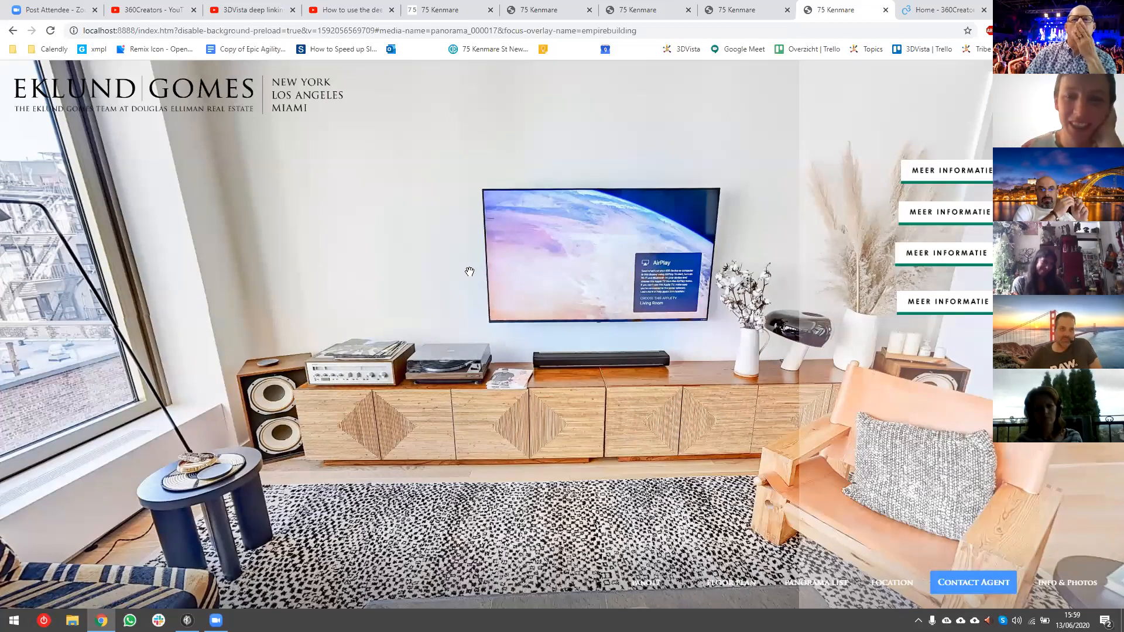
left_click_drag(568, 331, 546, 349)
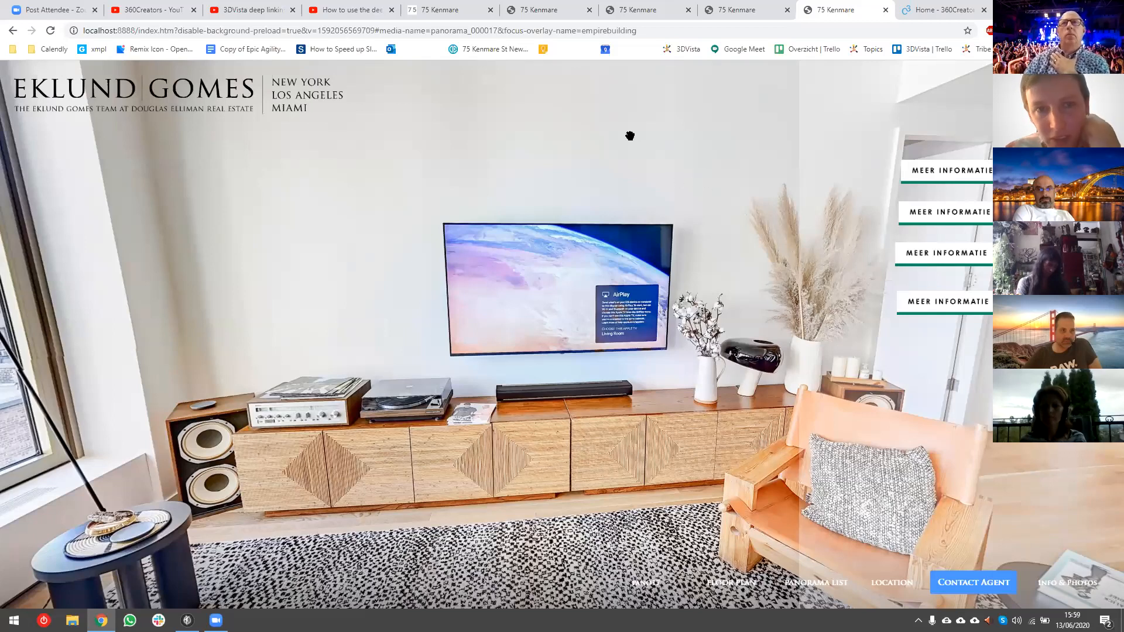
left_click_drag(829, 249, 690, 242)
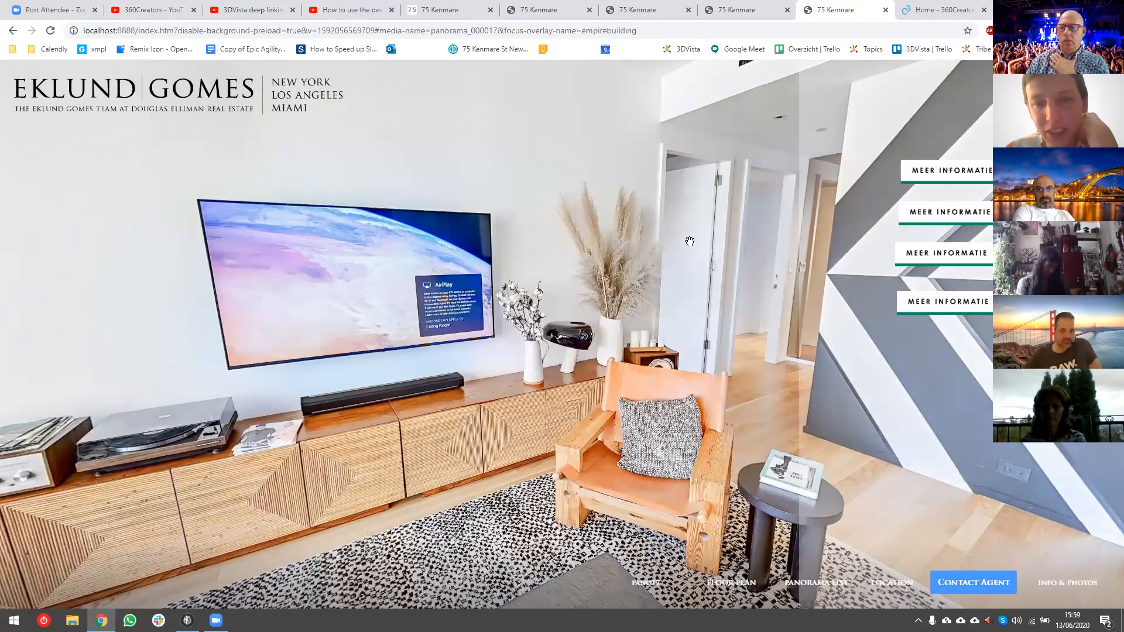
- Test all four MEER INFORMATIE buttons, comparing the two Open Panorama views with the magazines and empirebuilding deep links
left_click(966, 178)
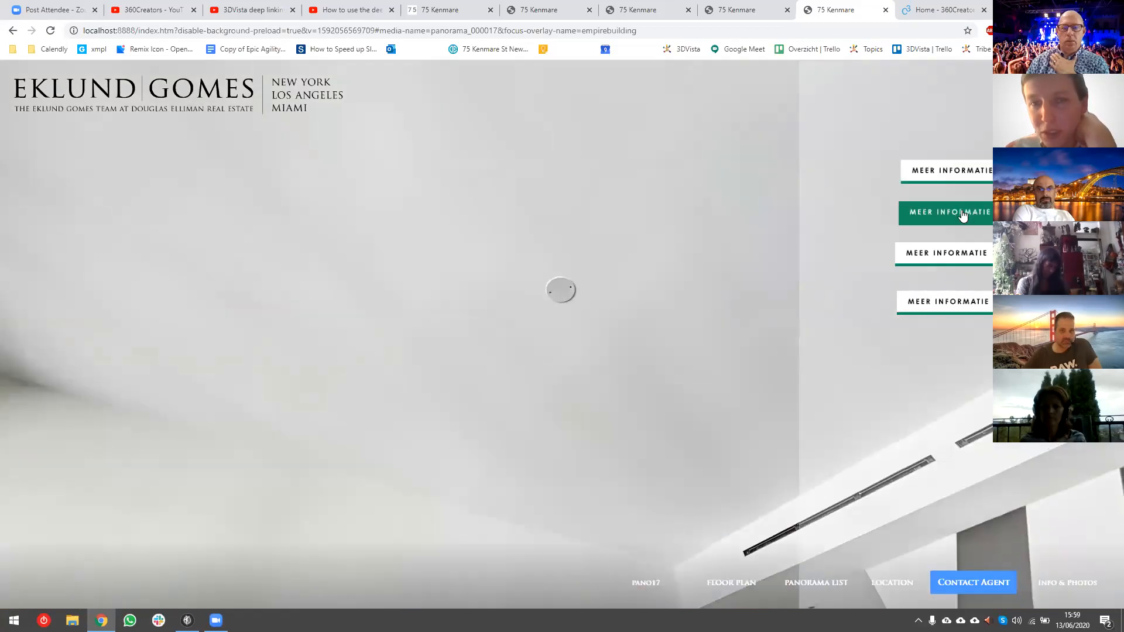
left_click(962, 211)
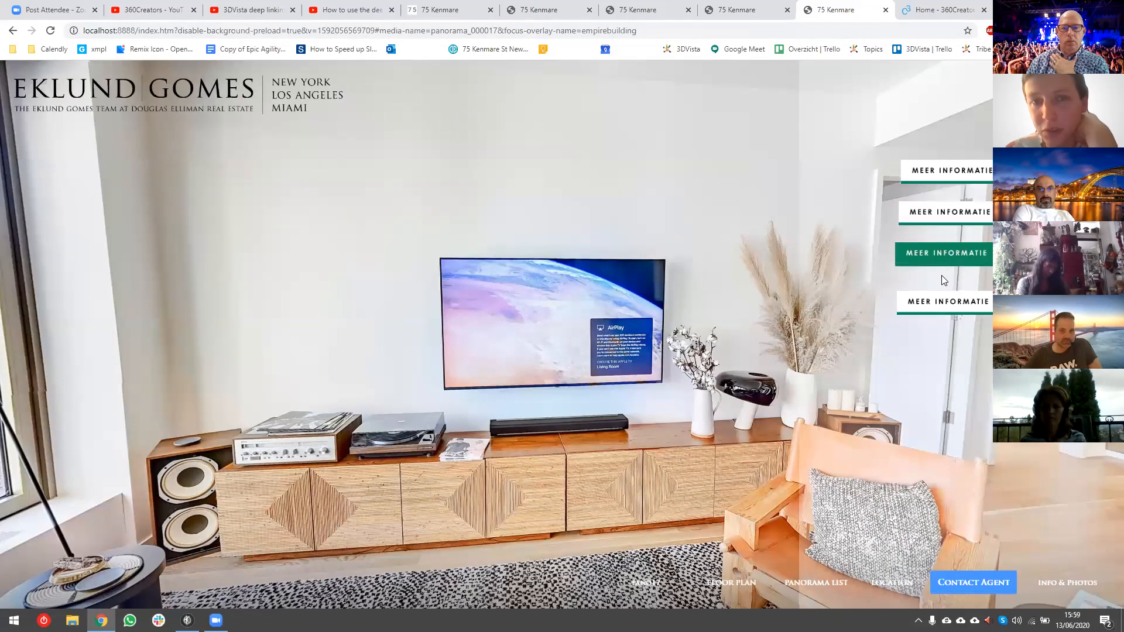
left_click(941, 305)
left_click(937, 254)
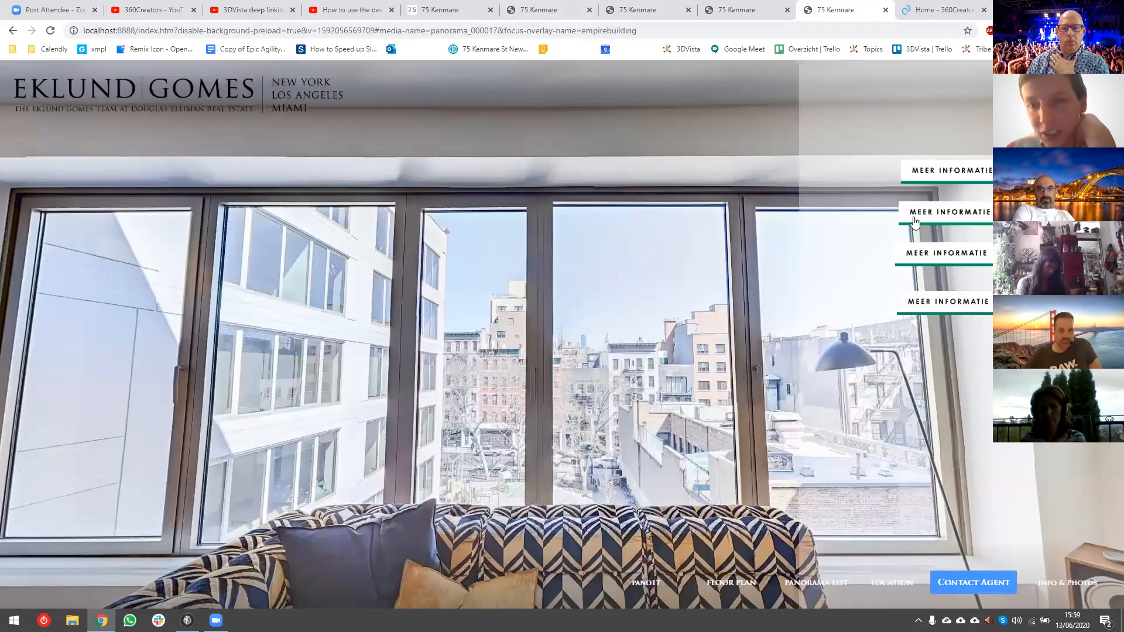
left_click(928, 250)
left_click(943, 305)
left_click(951, 258)
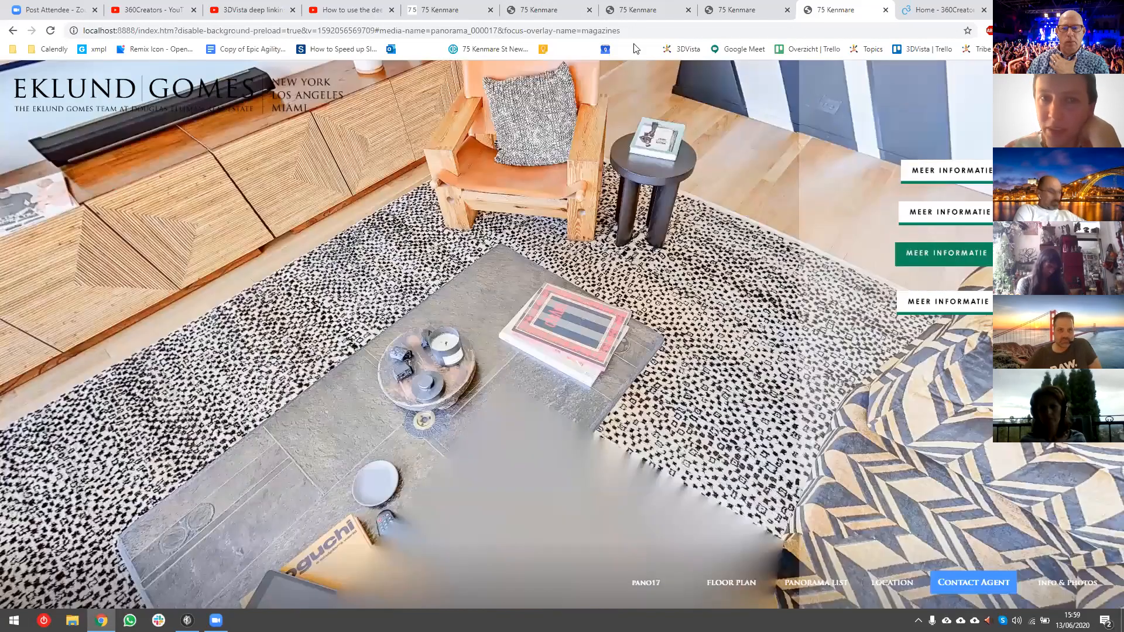
left_click(970, 216)
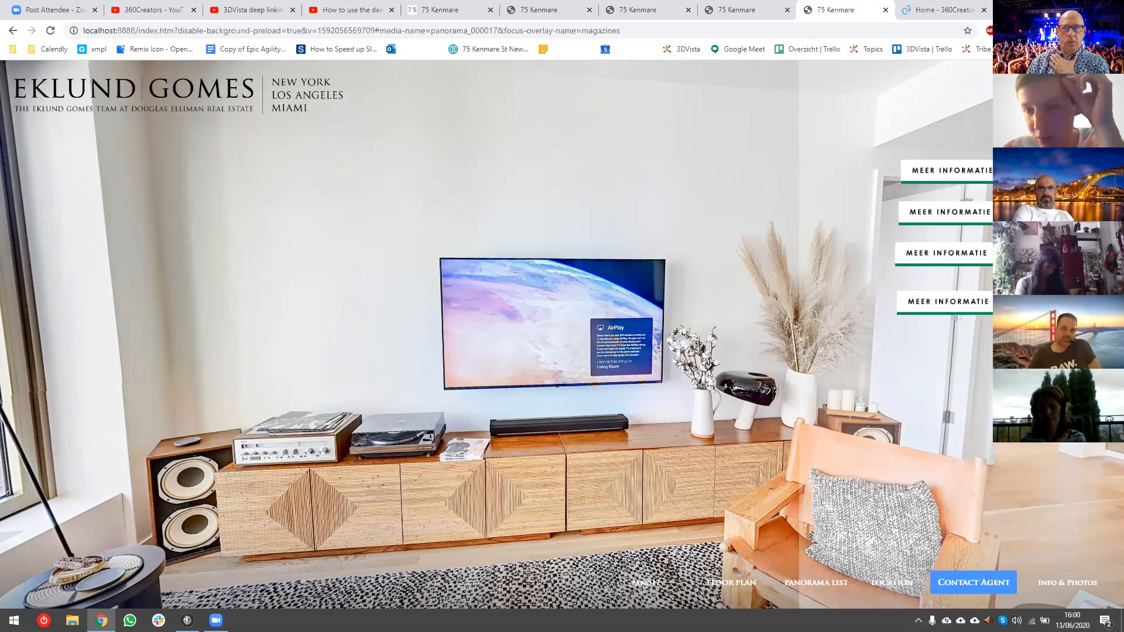
- Glance at the skin in 3DVista, then retest the empirebuilding and magazines buttons in the browser and highlight the tour URL
key("alt+Tab")
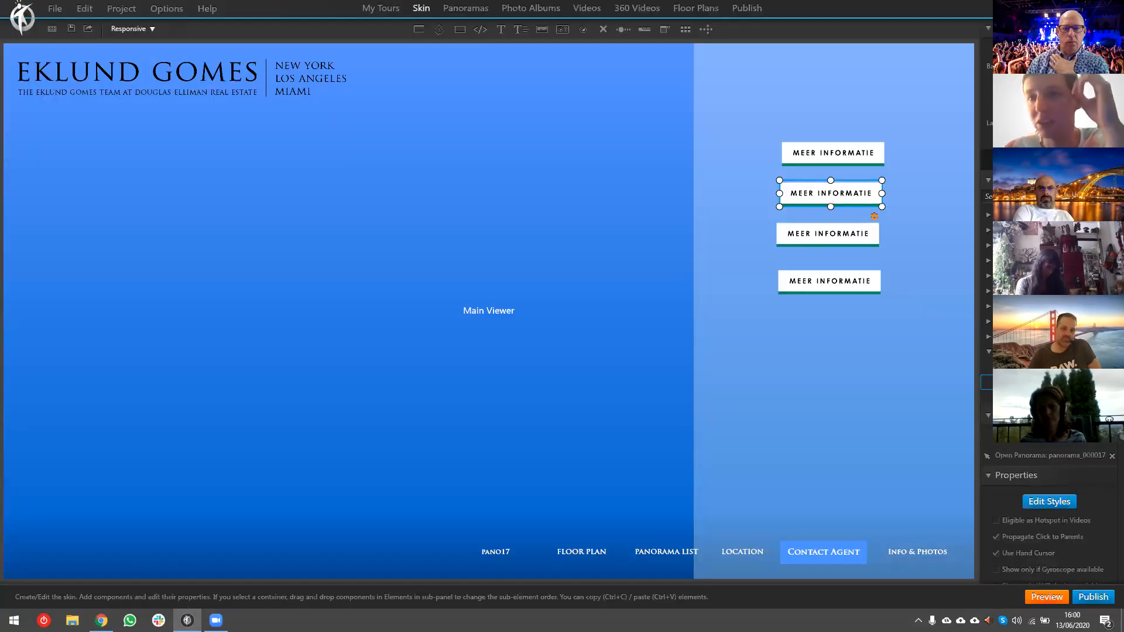
key("alt+Tab")
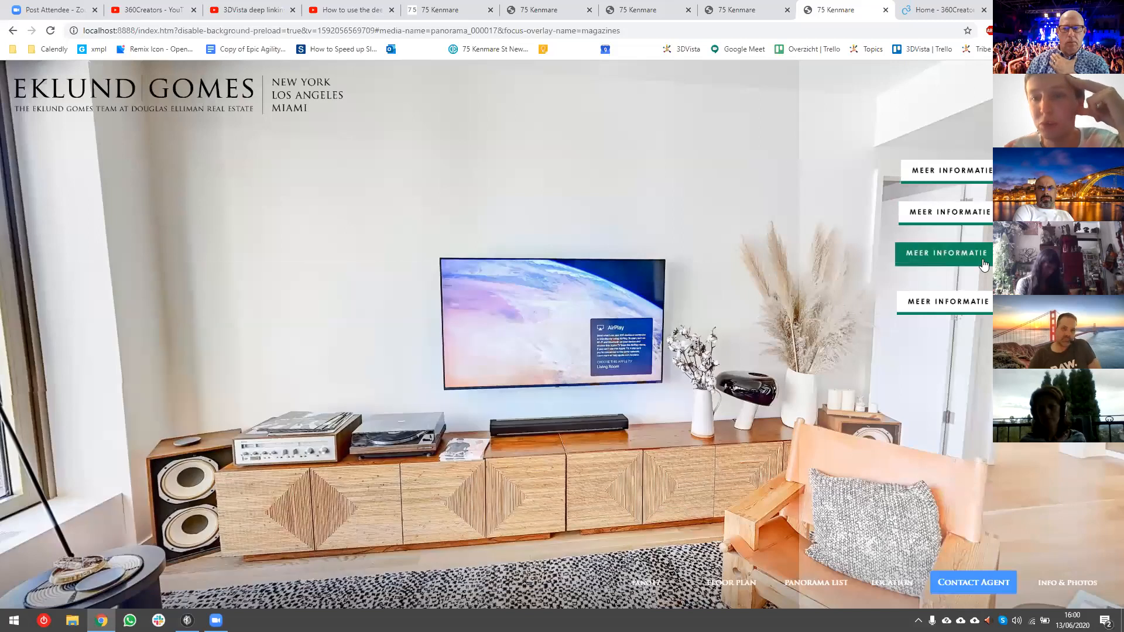
left_click(944, 305)
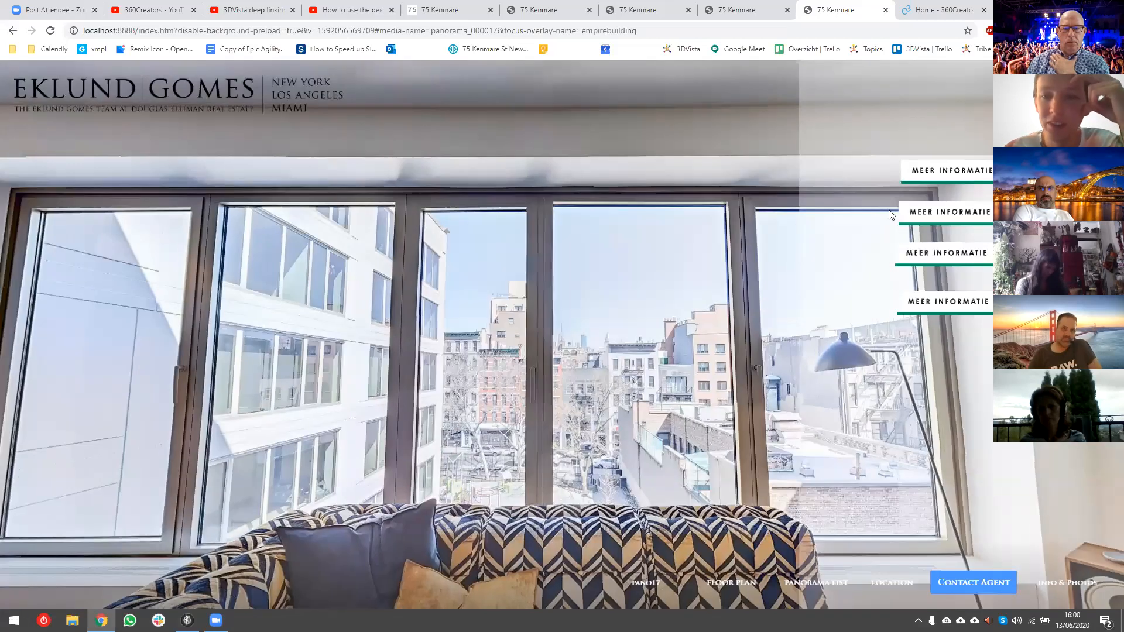
left_click(961, 262)
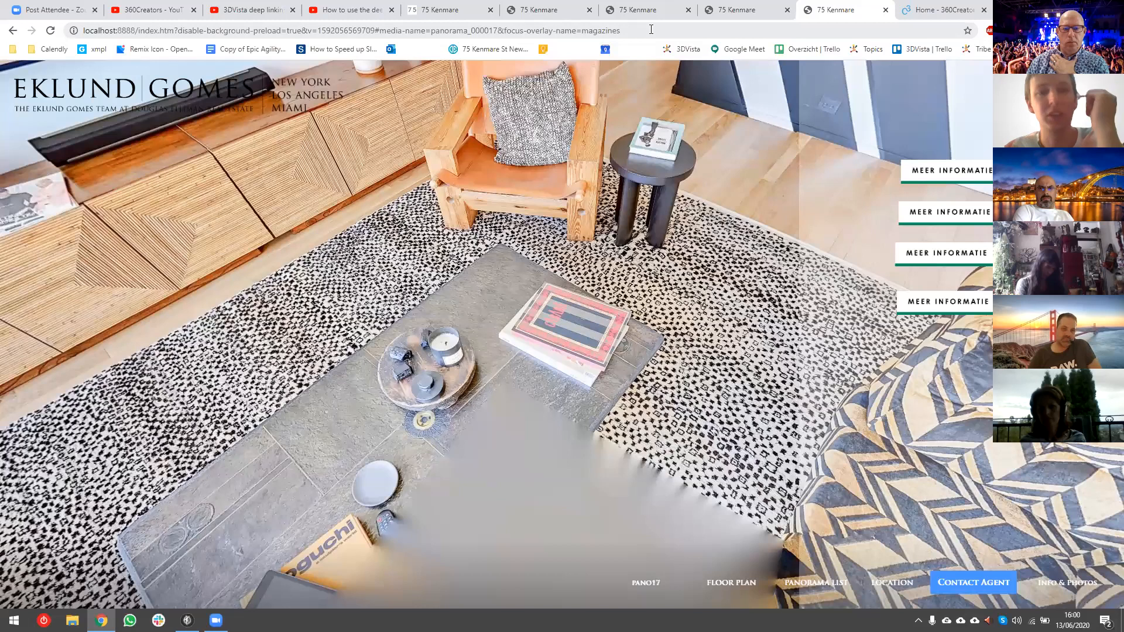
left_click(651, 30)
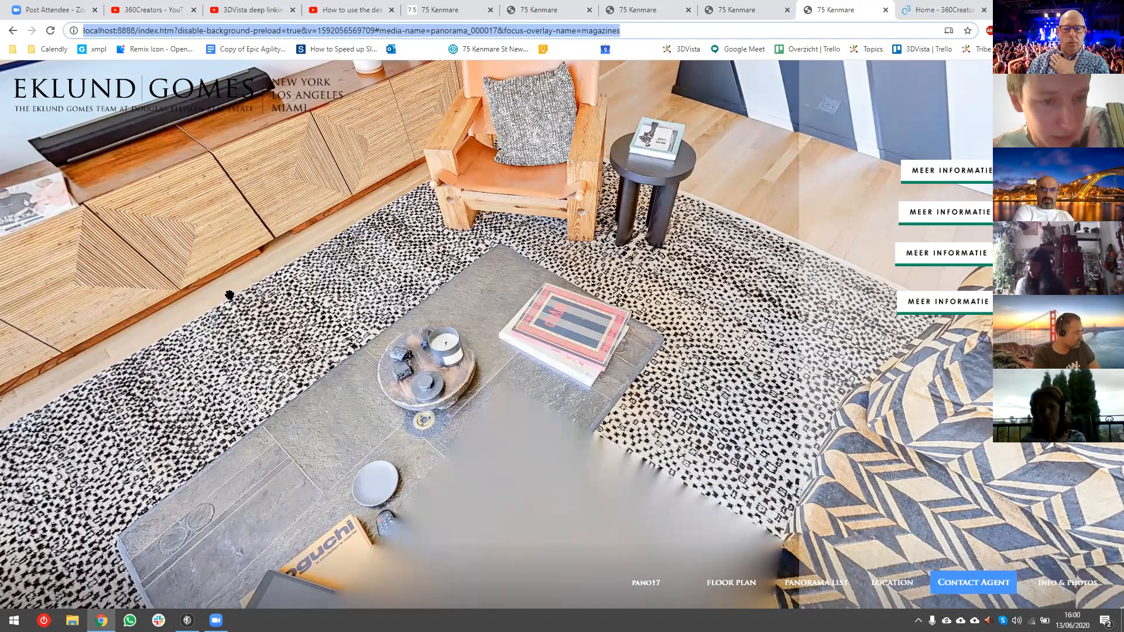
- Turn the panorama from the coffee-table magazines to the sofa, window and TV cabinet
left_click_drag(281, 224, 524, 187)
left_click_drag(633, 229, 426, 389)
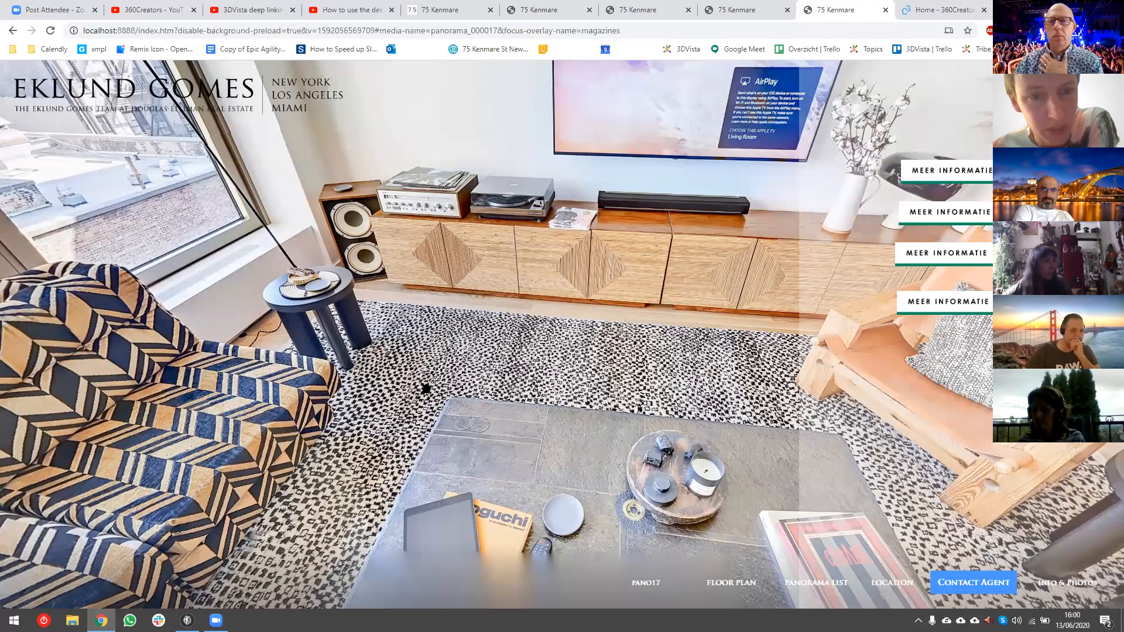
left_click_drag(427, 389, 548, 159)
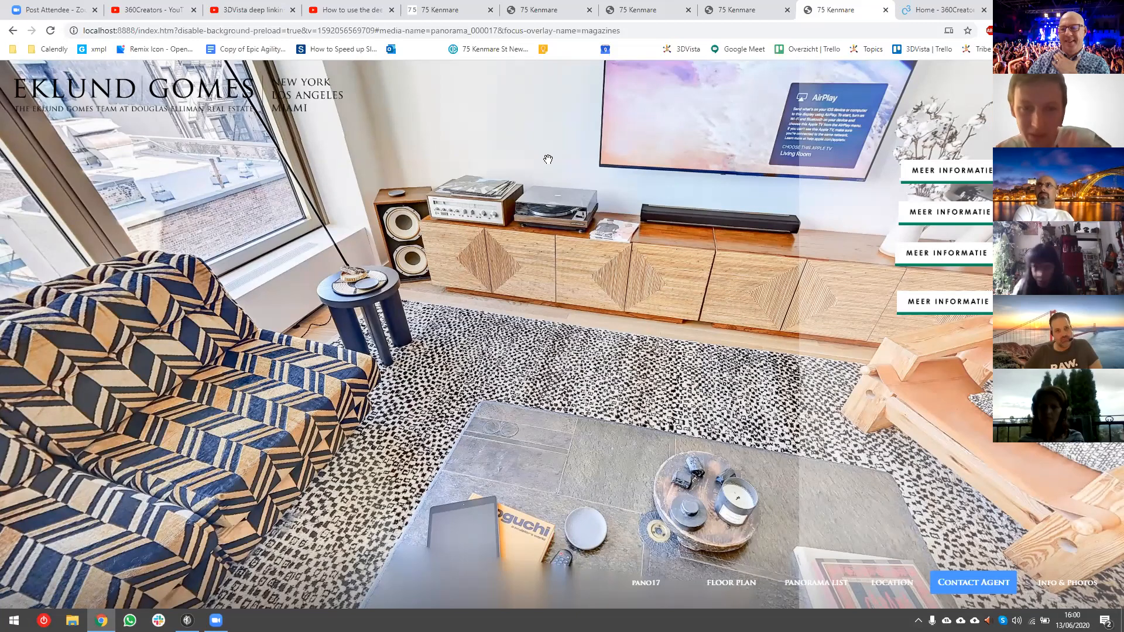
left_click_drag(776, 299, 834, 337)
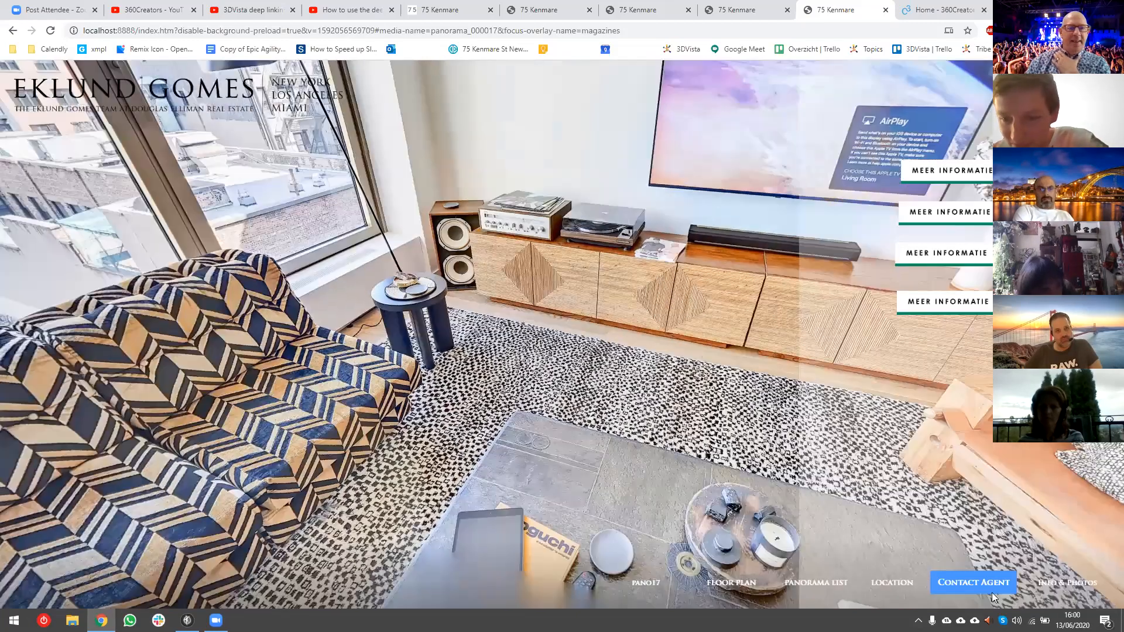
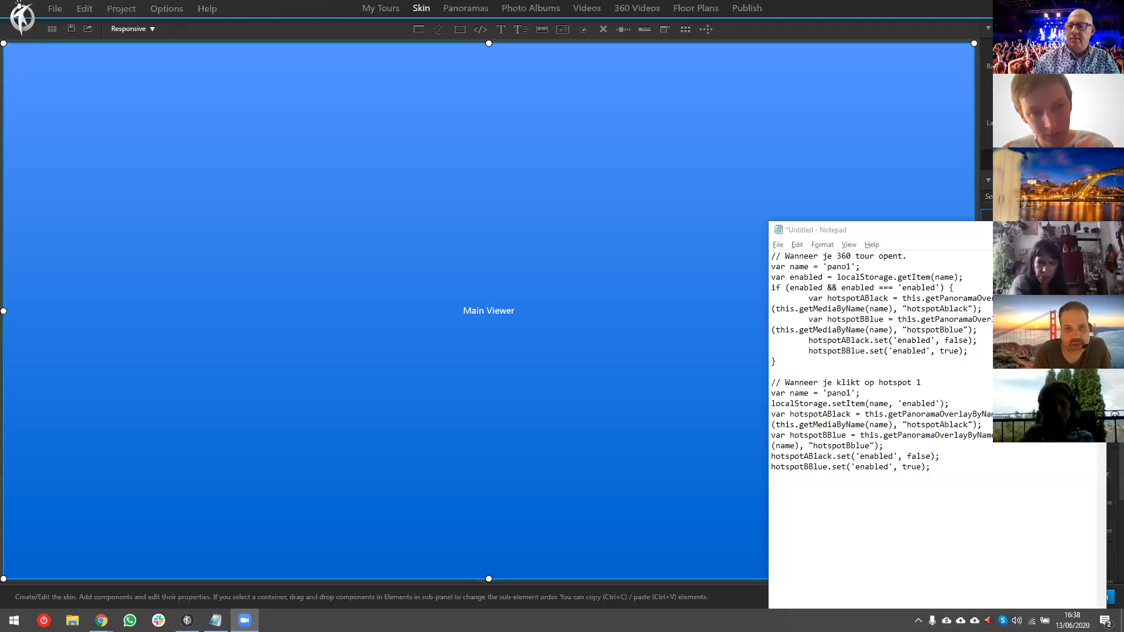
- Insert two blank lines after the first script in Notepad and reposition the Notepad window to show more code
left_click(956, 266)
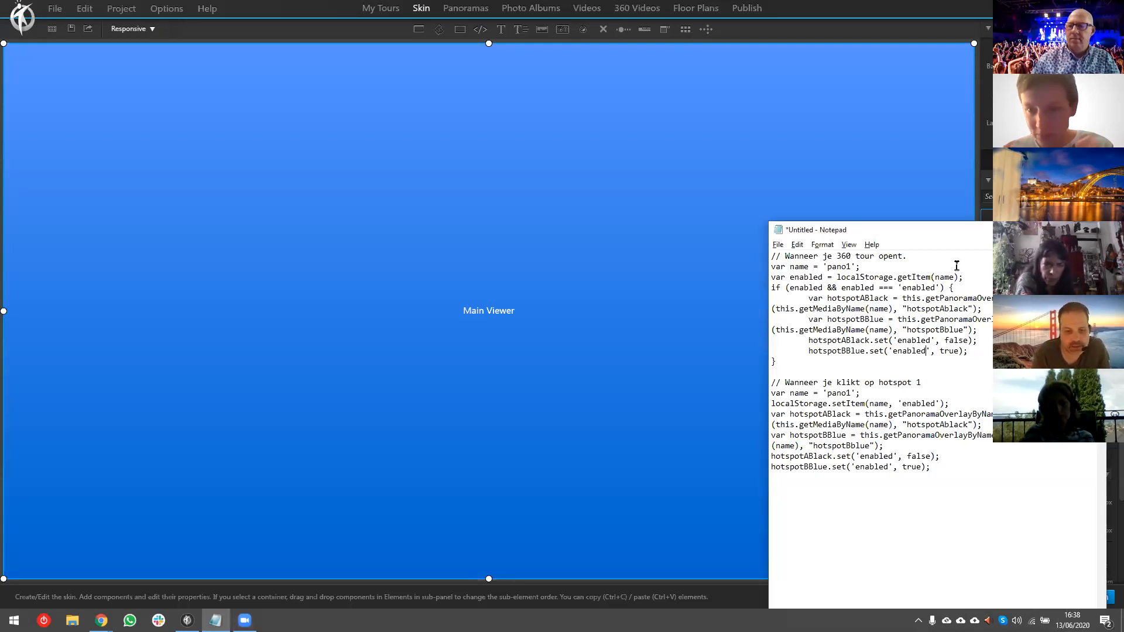
left_click(809, 370)
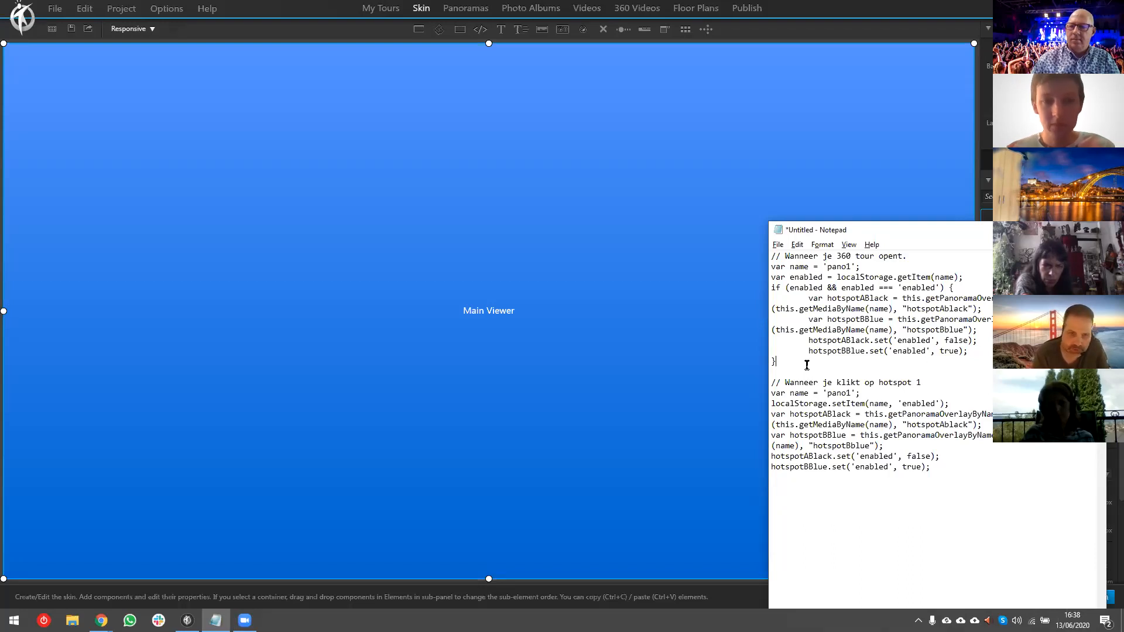
key("Return")
key("Return")
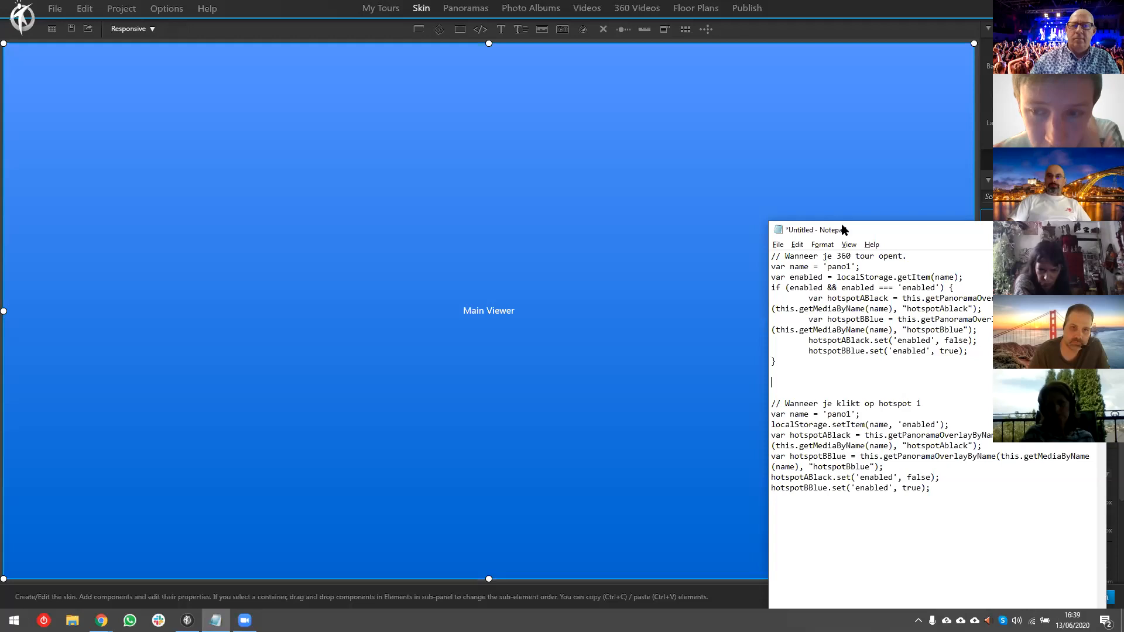
left_click_drag(844, 229, 792, 130)
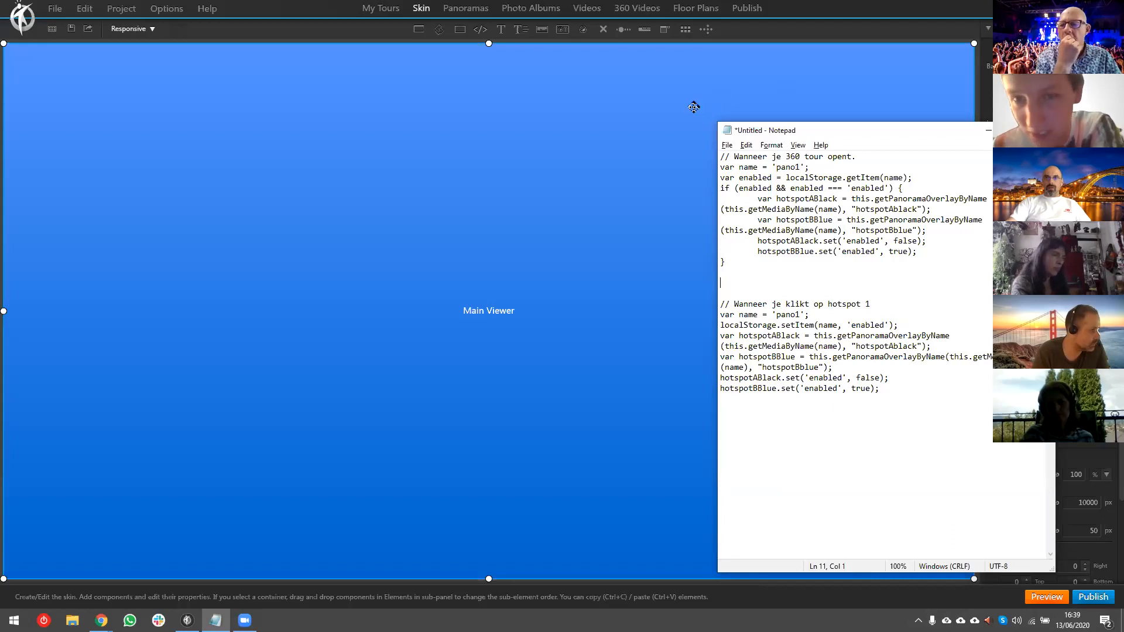
- Delete the comment lines "// Wanneer je 360 tour opent." and "// Wanneer je klikt op hotspot 1" above the two scripts
left_click(877, 160)
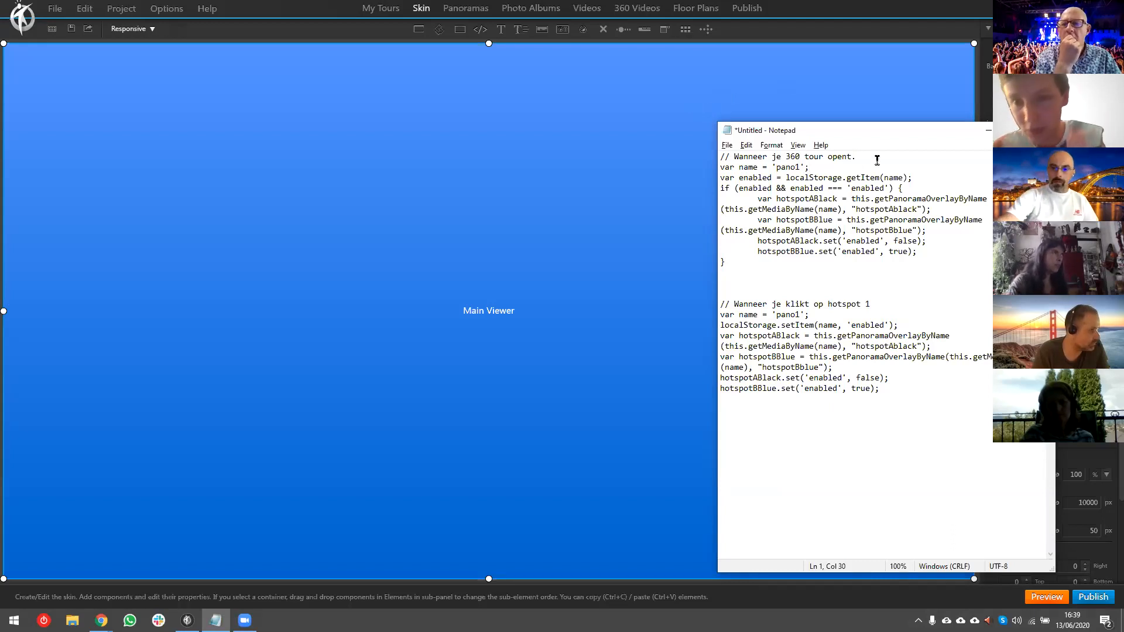
left_click_drag(877, 159, 675, 146)
key("Delete")
left_click_drag(872, 304, 679, 304)
key("Delete")
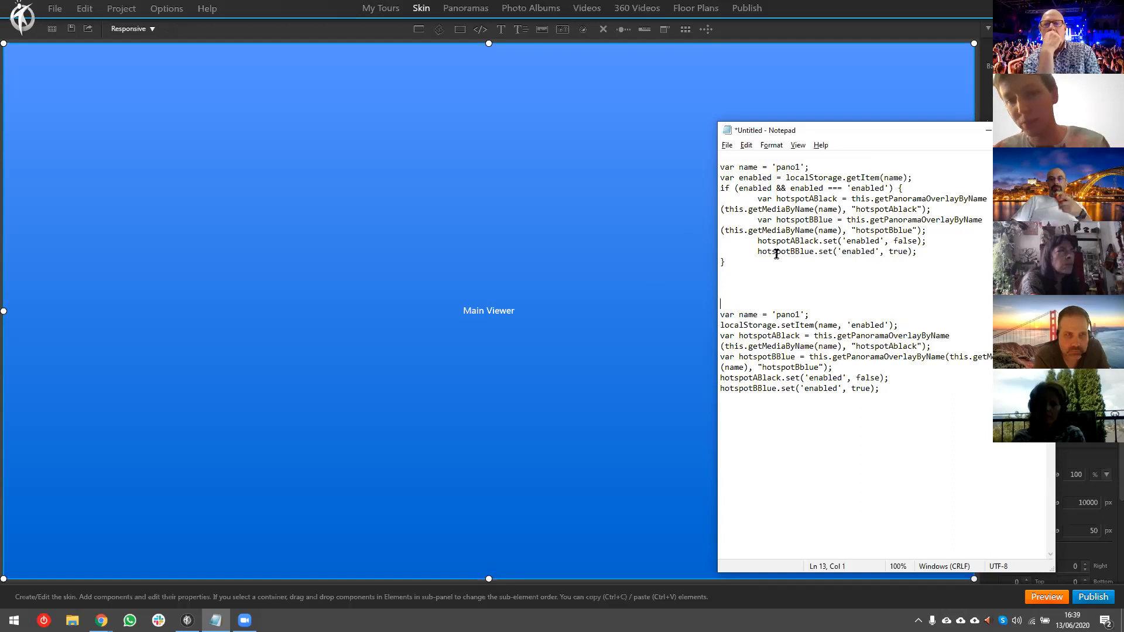
- Examine the first script, highlighting its pano1 name variable, localStorage.getItem call and enabled condition
left_click(770, 265)
left_click_drag(684, 225, 659, 168)
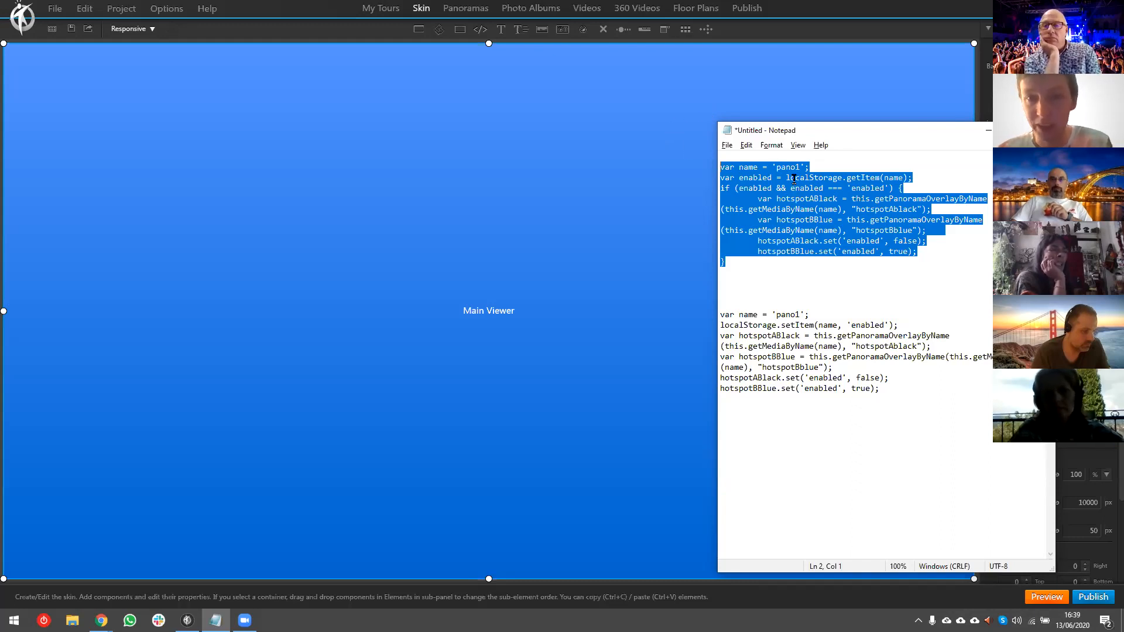
left_click_drag(739, 170, 885, 189)
left_click(753, 188)
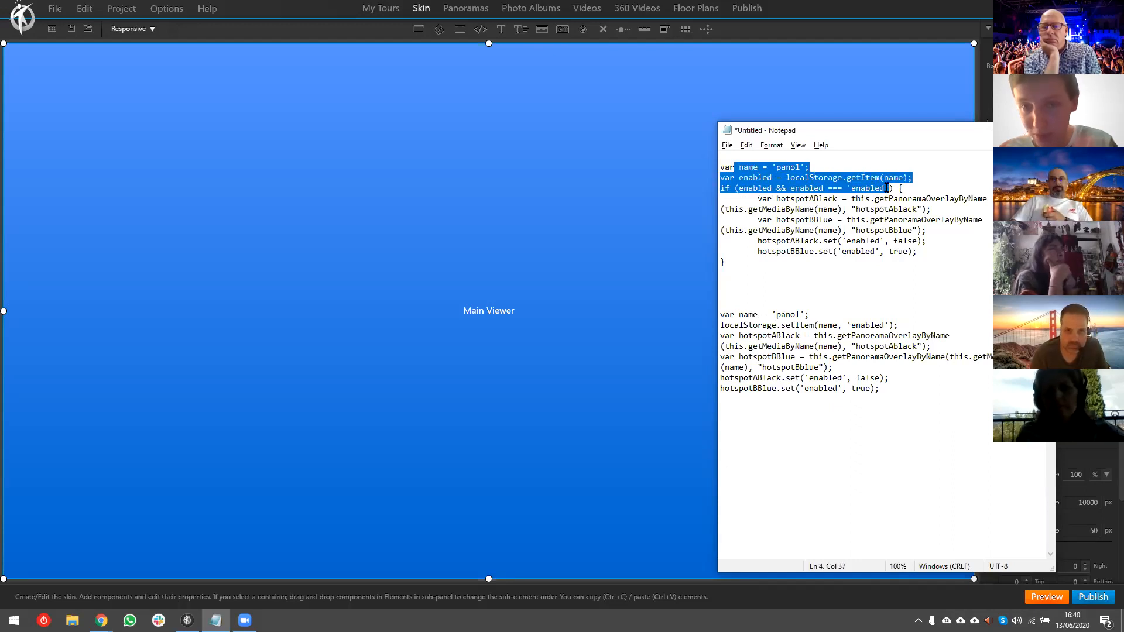
left_click(830, 229)
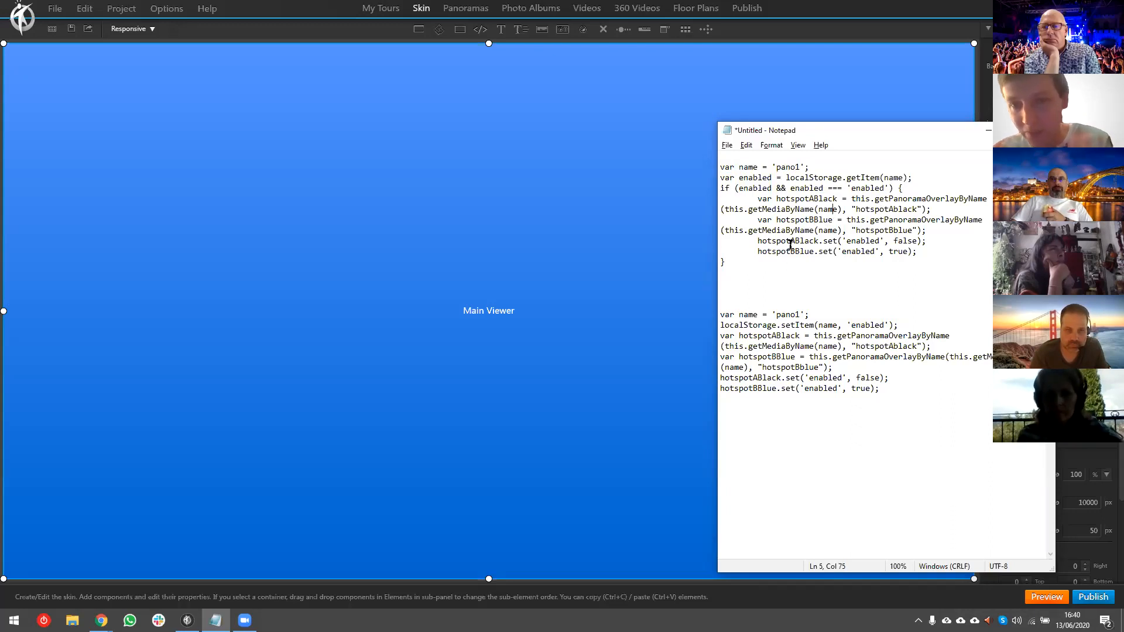
- Copy the first script in Notepad, from its name variable to the closing brace, and return to 3DVista
left_click_drag(762, 263, 661, 168)
key("ctrl+c")
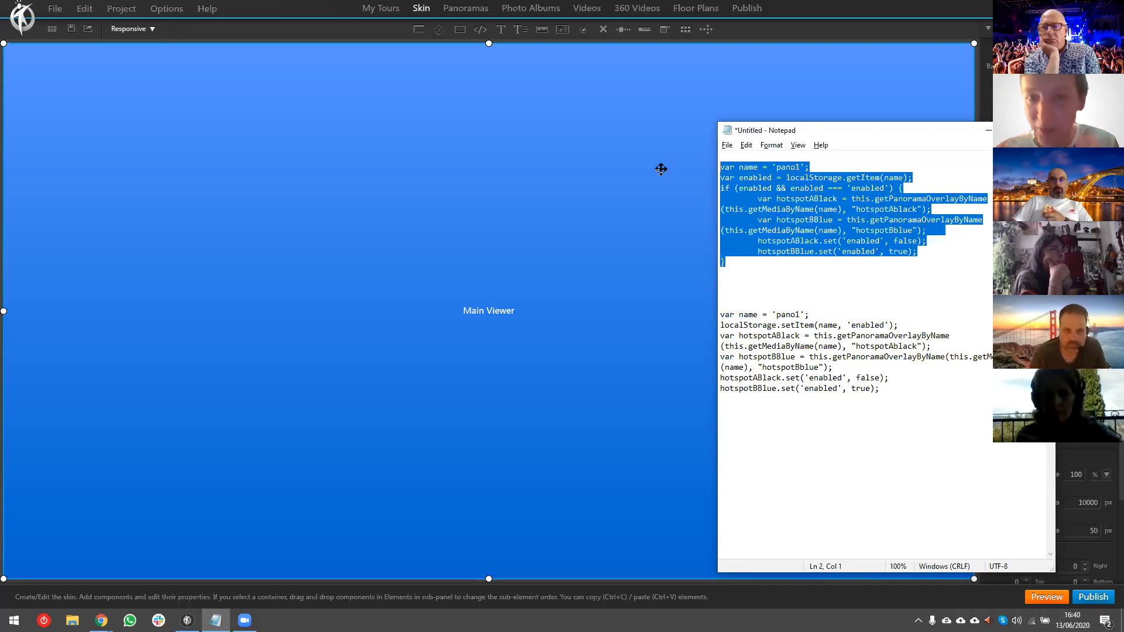
left_click(833, 7)
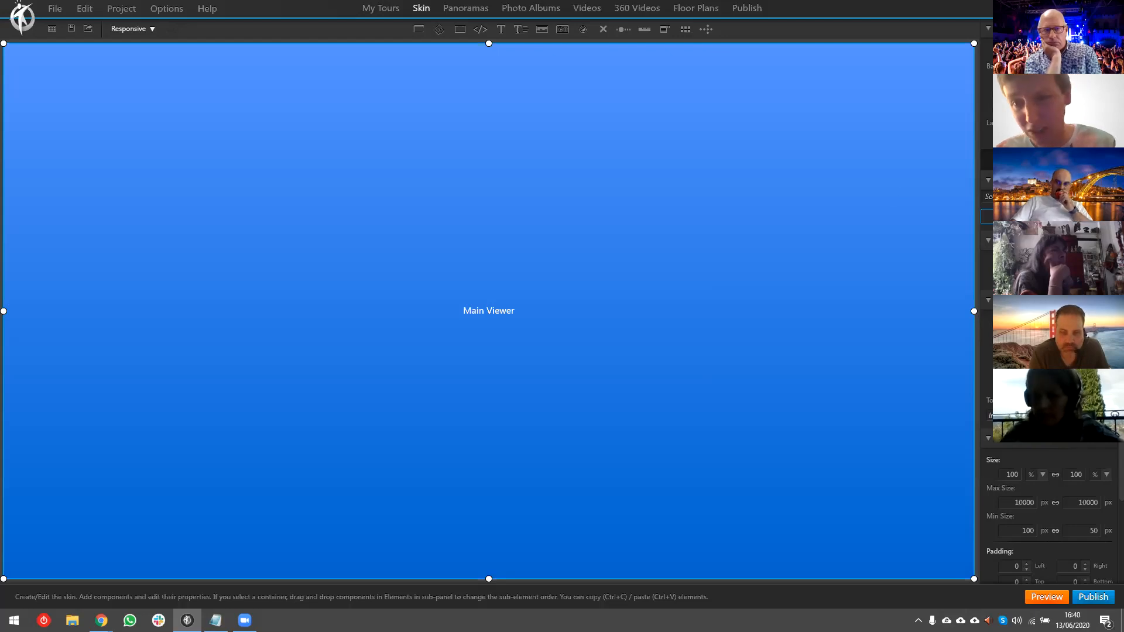
- Add an Execute Javascript action to the Main Viewer, triggered On Initialization, containing the copied localStorage script
left_click(1048, 217)
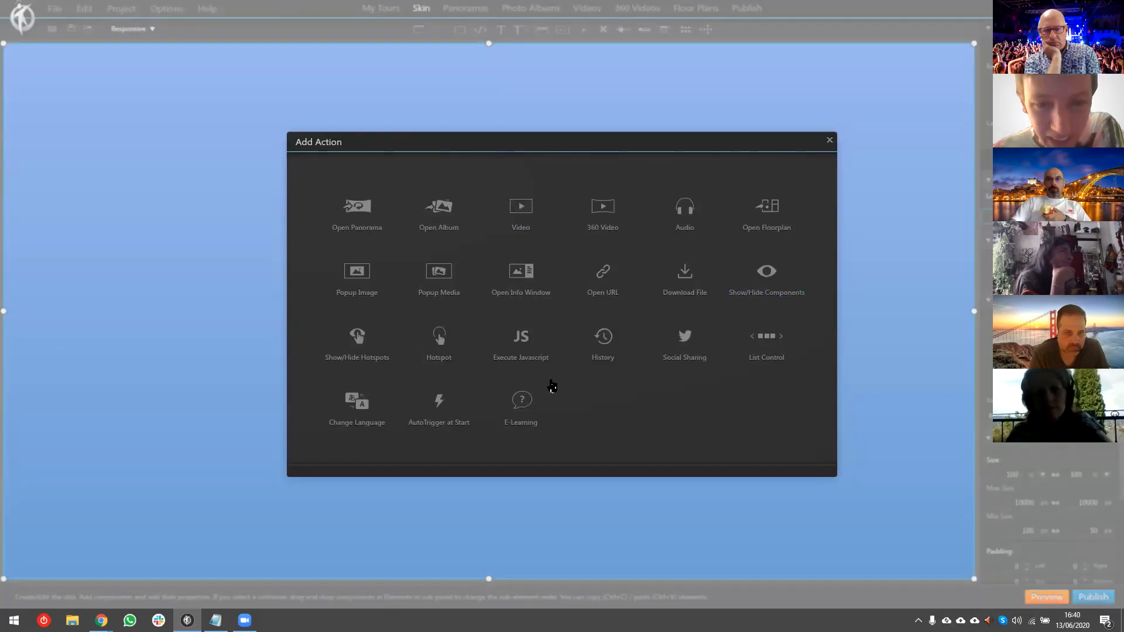
left_click(524, 352)
left_click(559, 190)
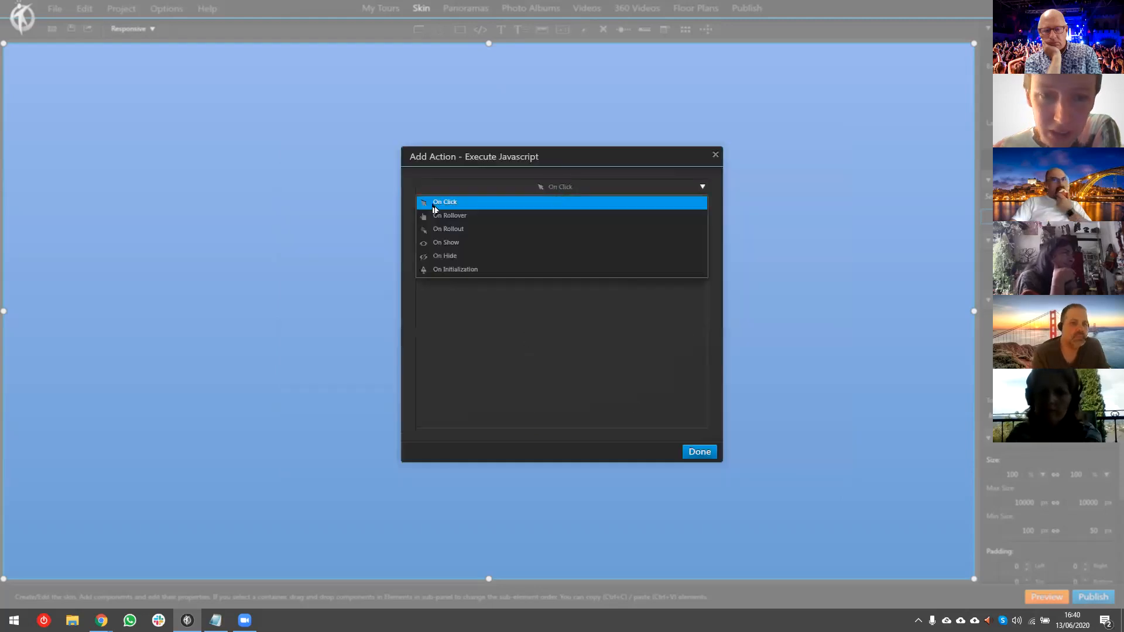
left_click(460, 271)
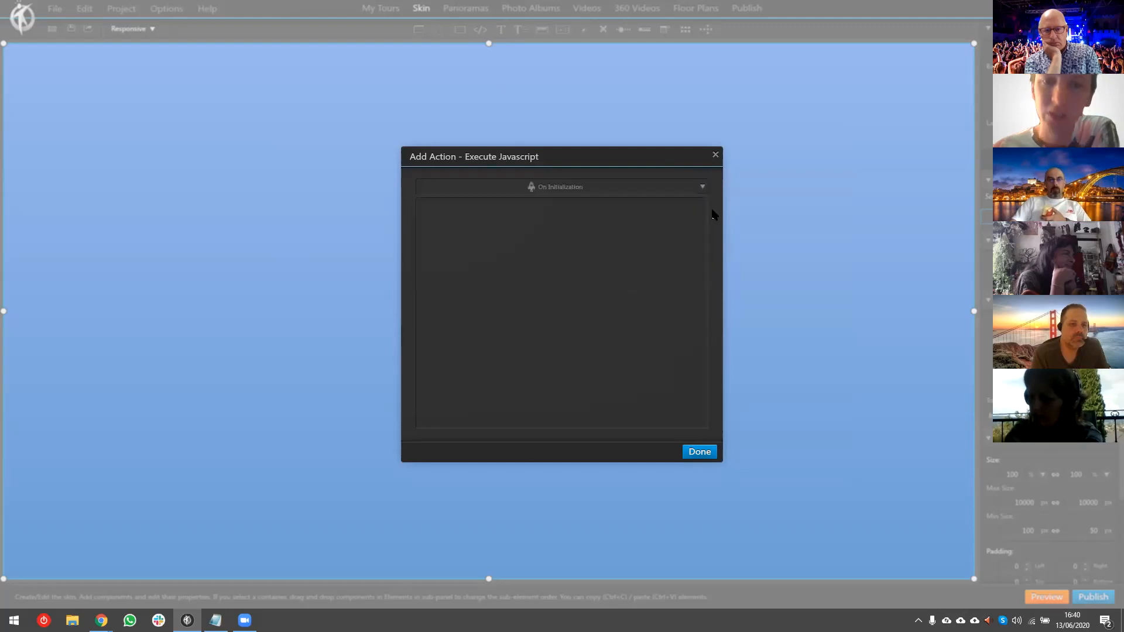
key("ctrl+v")
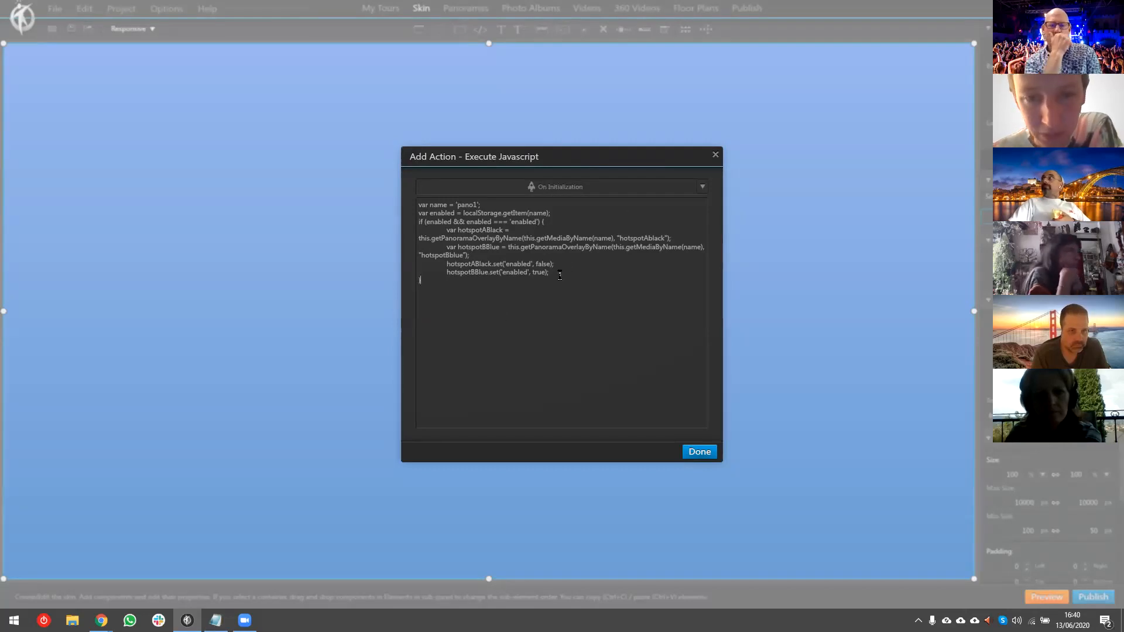
left_click(705, 459)
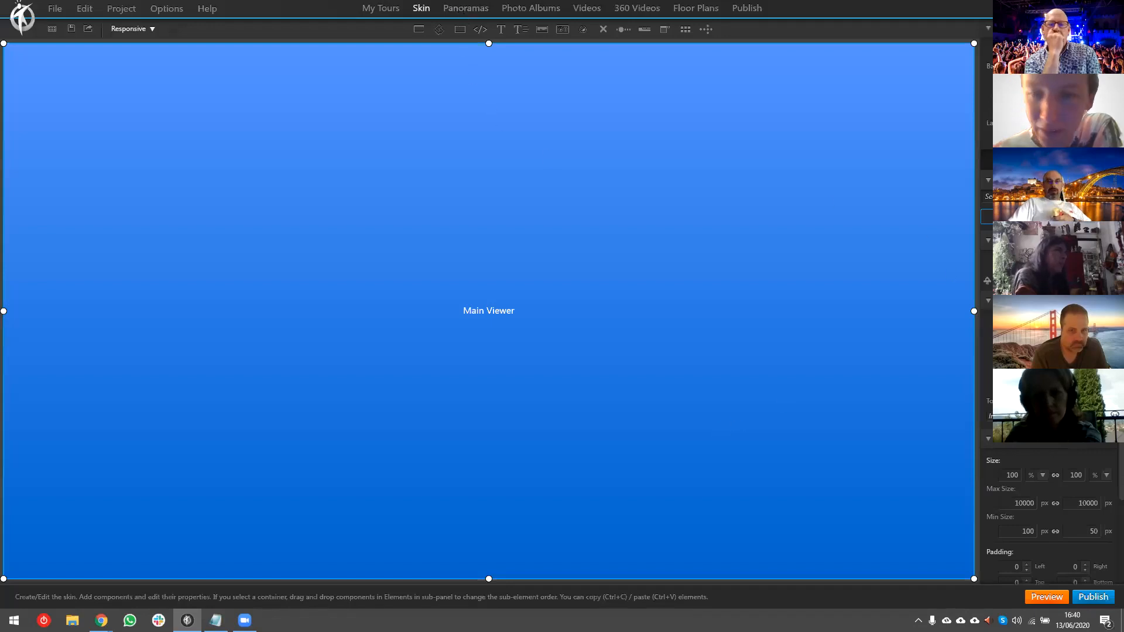
- Reopen the Main Viewer's JavaScript action, copy the panorama name pano1 from the script and close the action unchanged
left_click(987, 280)
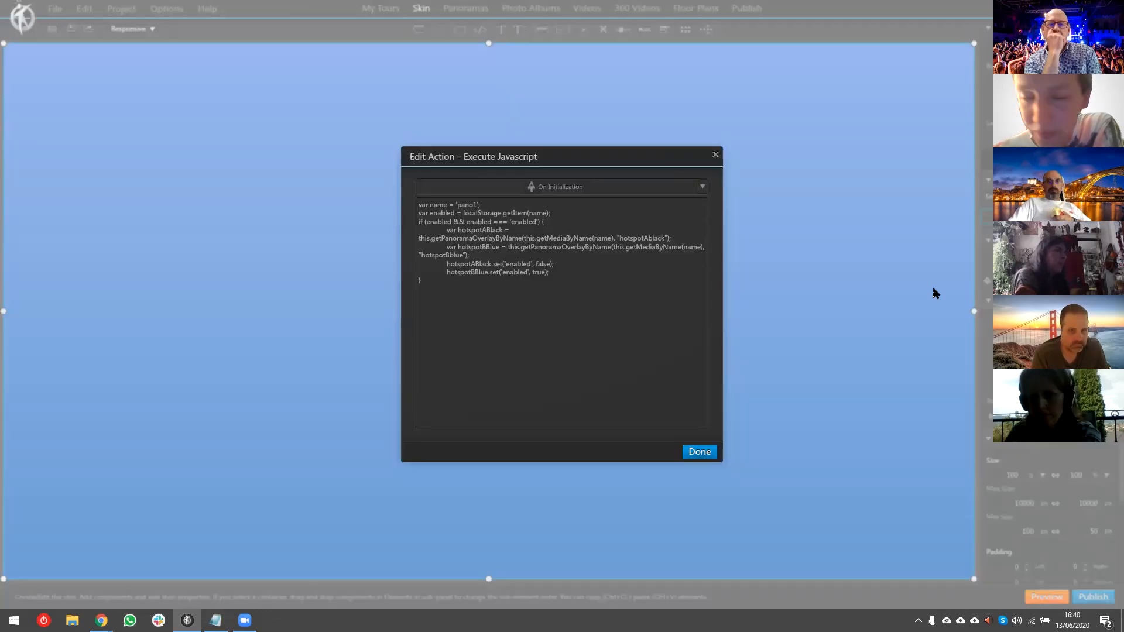
left_click_drag(420, 205, 480, 205)
double_click(467, 205)
key("ctrl+c")
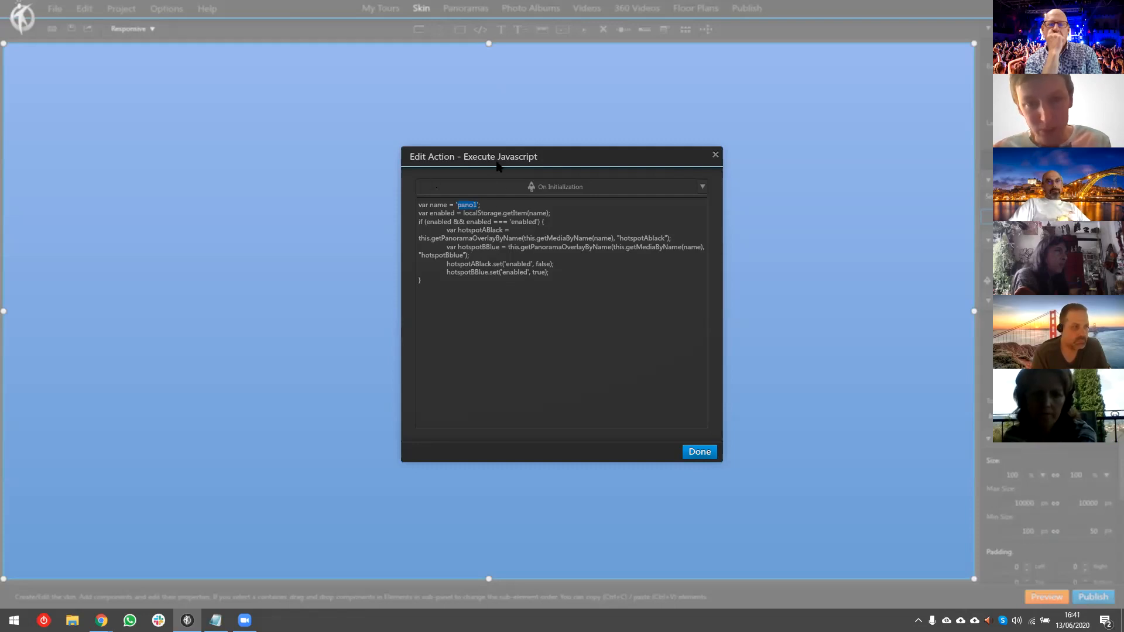
left_click(552, 247)
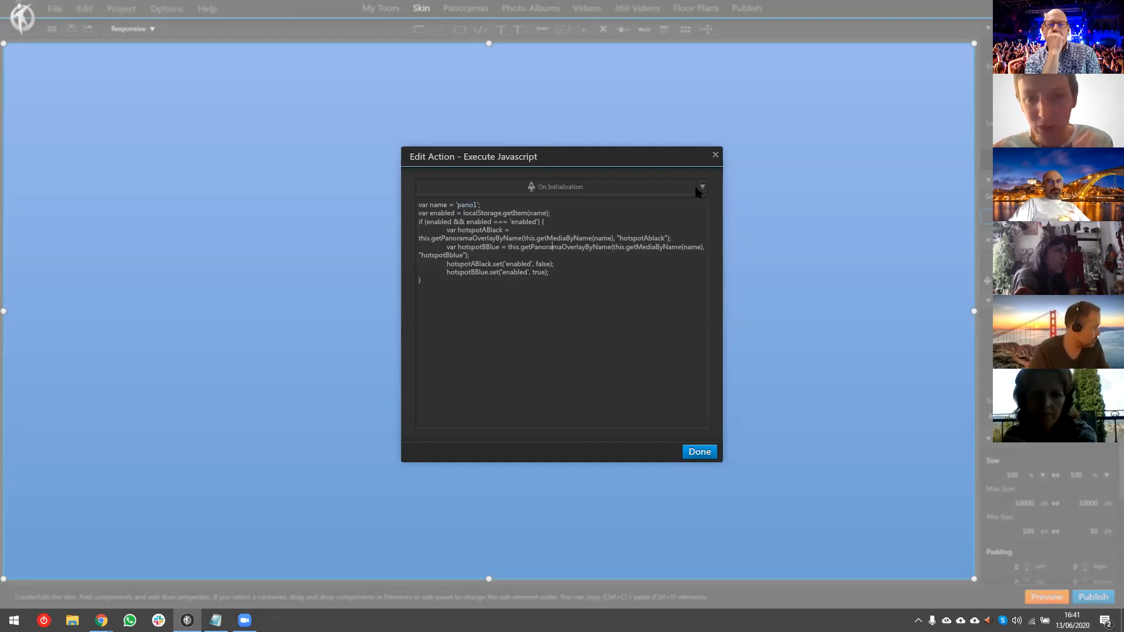
left_click(715, 155)
- Rename the first panorama as pano1 and the second as pano2
left_click(469, 11)
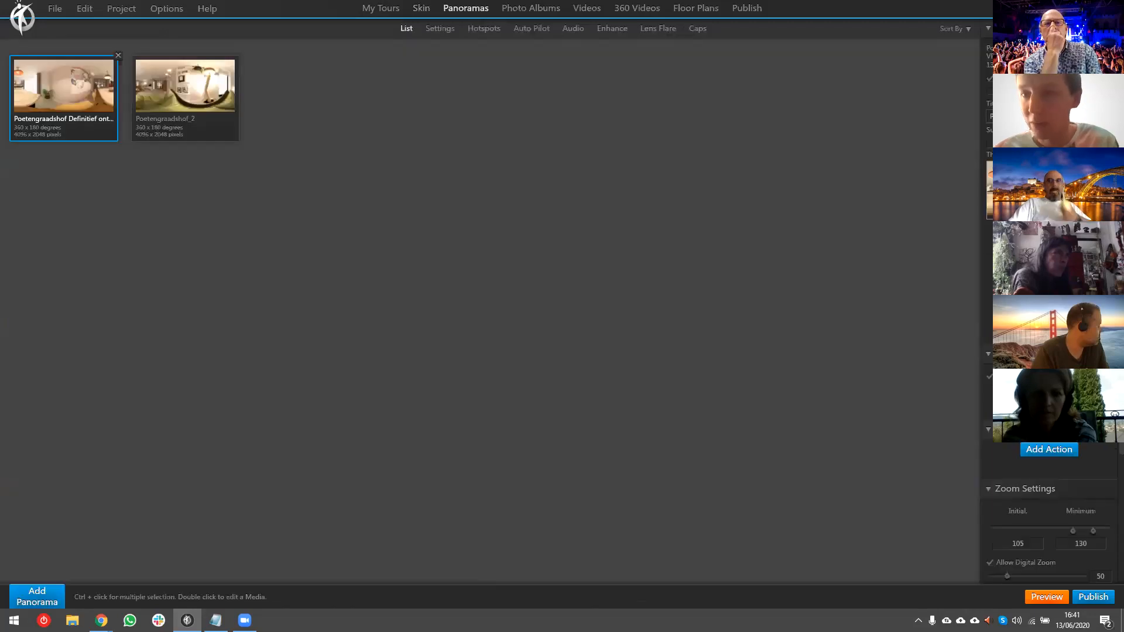
type("pano1")
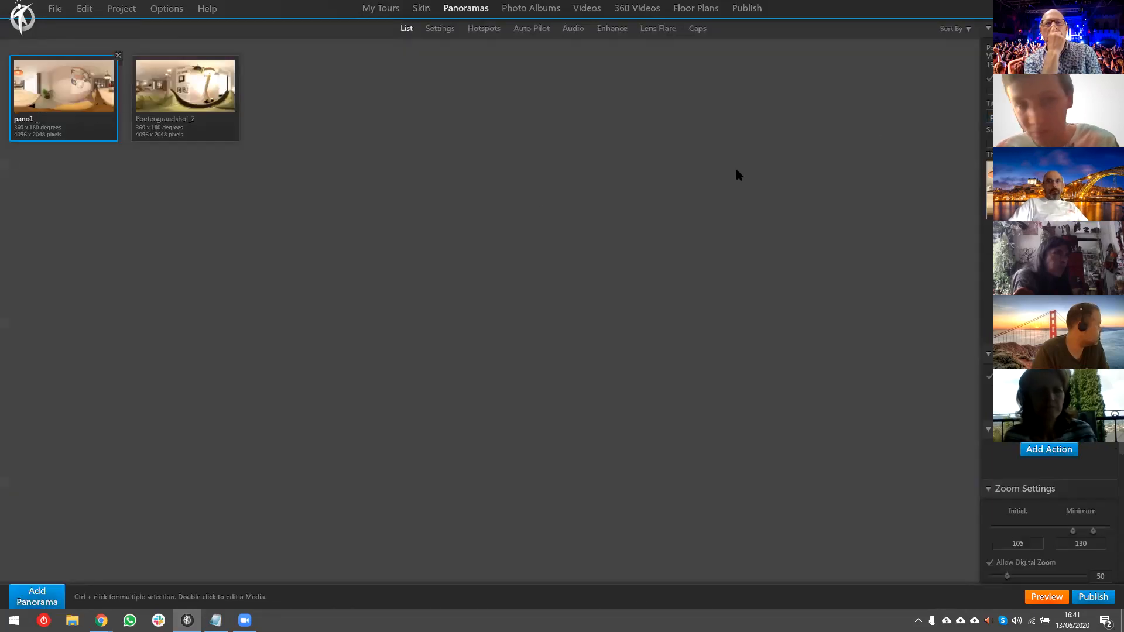
left_click(233, 114)
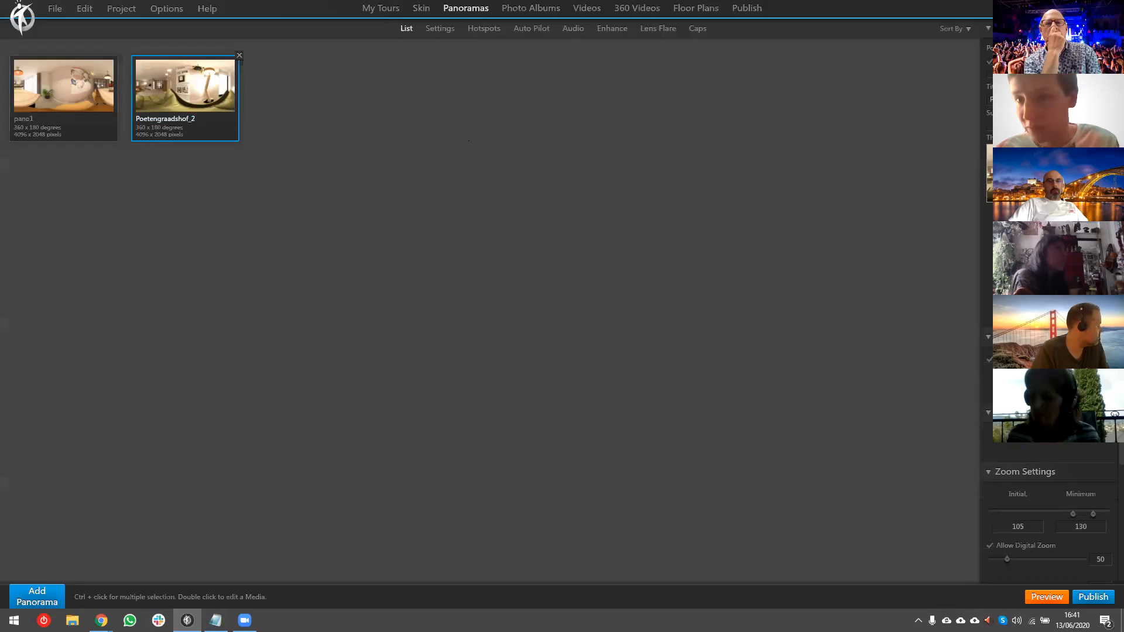
key("ctrl+v")
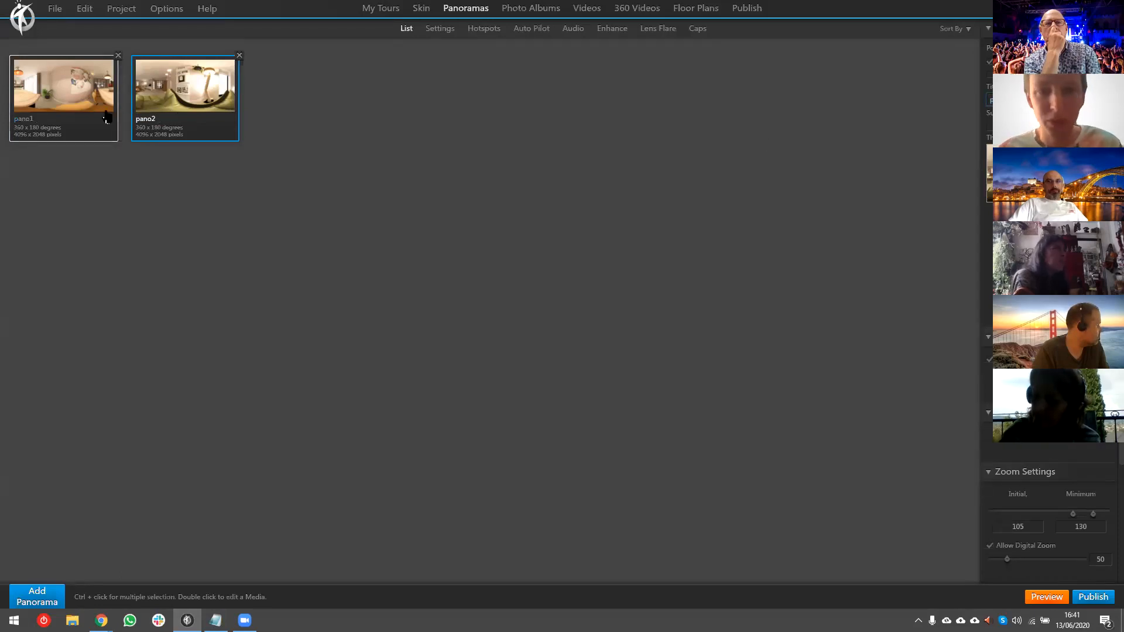
- Place a Cirkel Links hotspot from the library on the bare wall of pano1, between the plant and the flower artwork
left_click(64, 109)
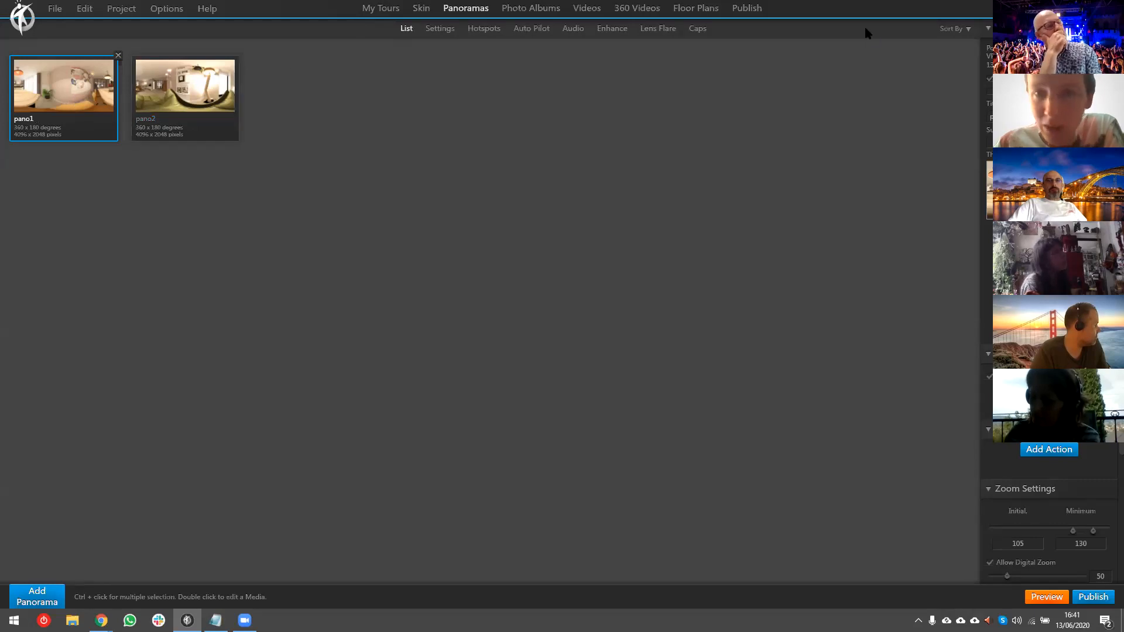
left_click(440, 28)
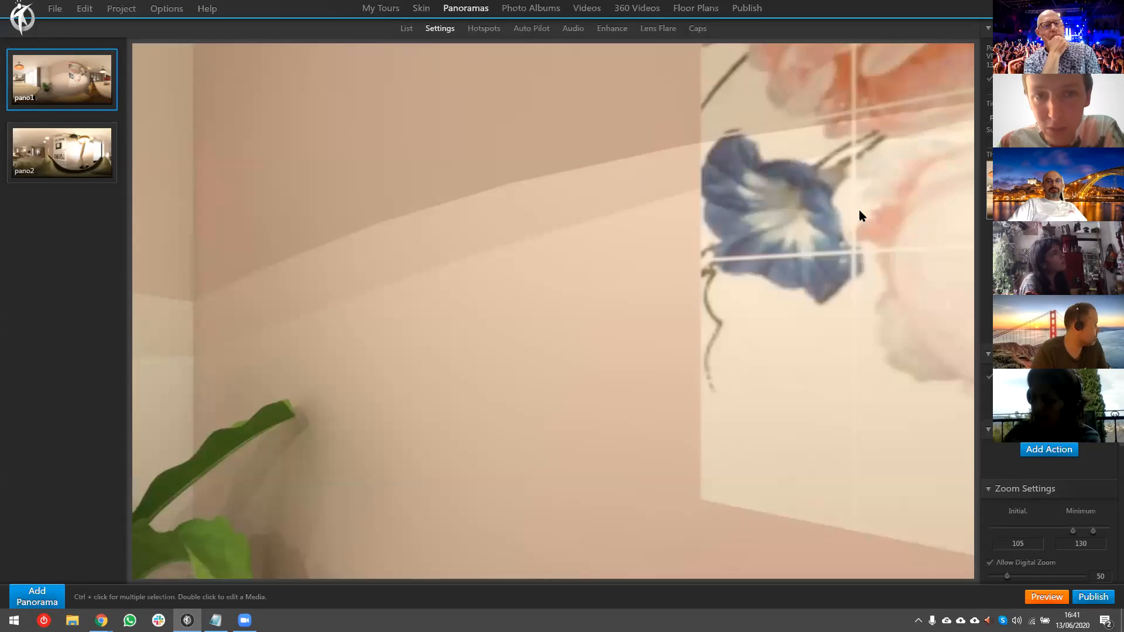
left_click(484, 28)
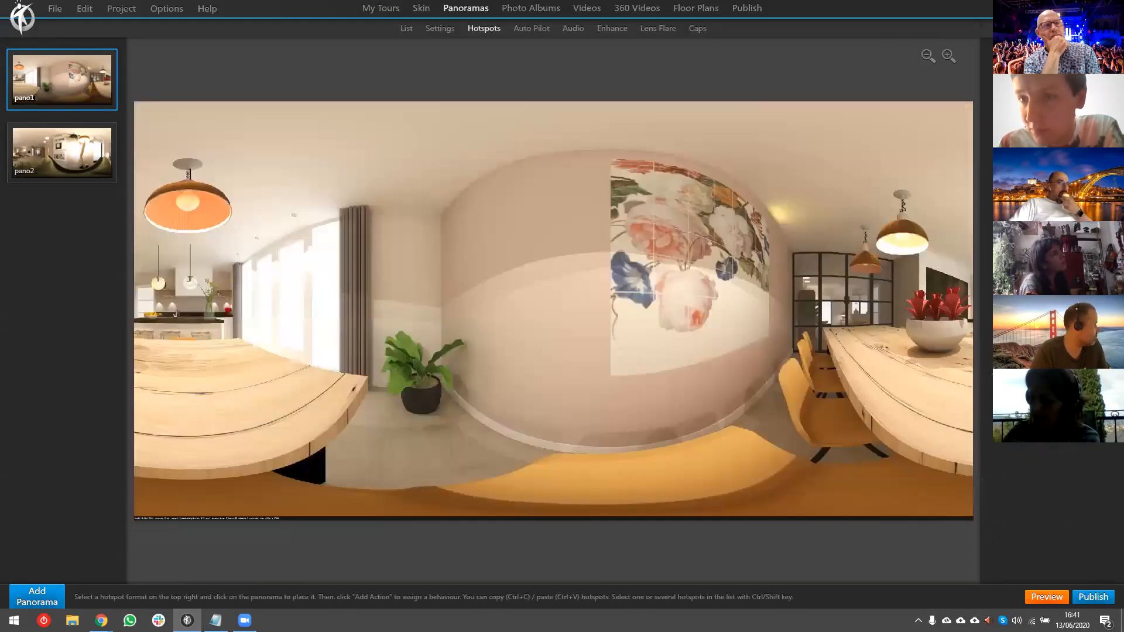
left_click(175, 313)
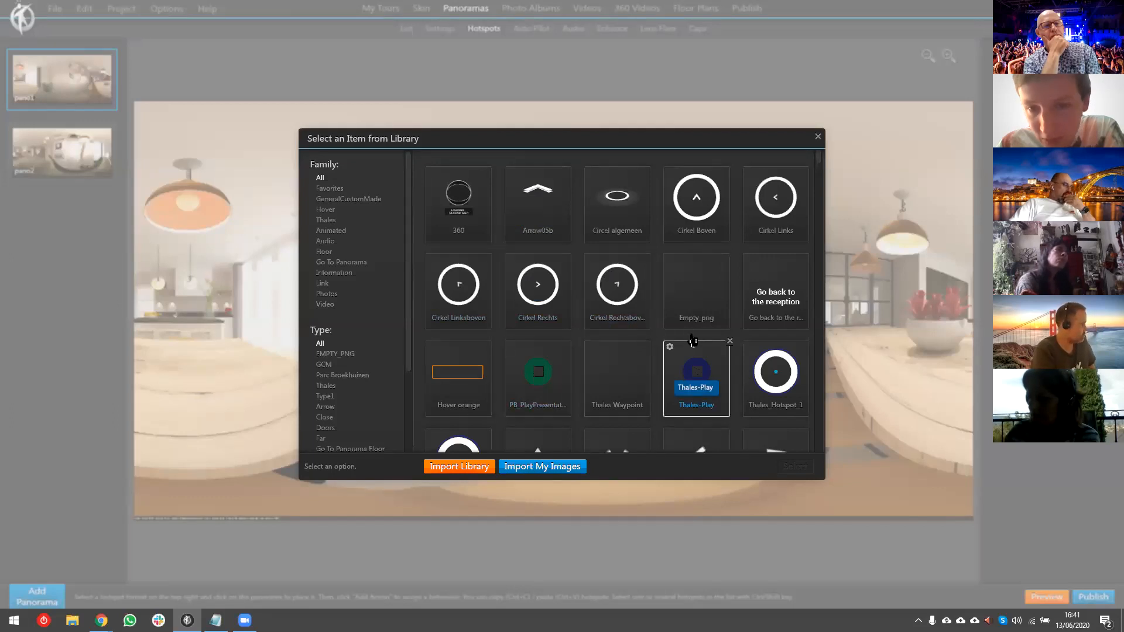
left_click_drag(819, 156, 819, 153)
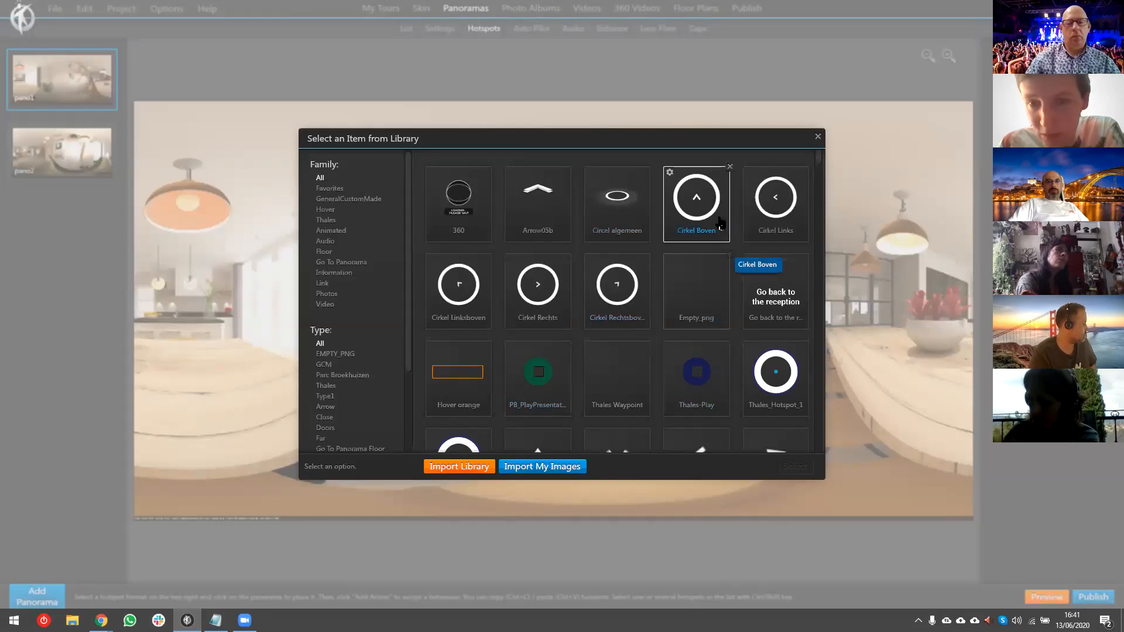
left_click(776, 203)
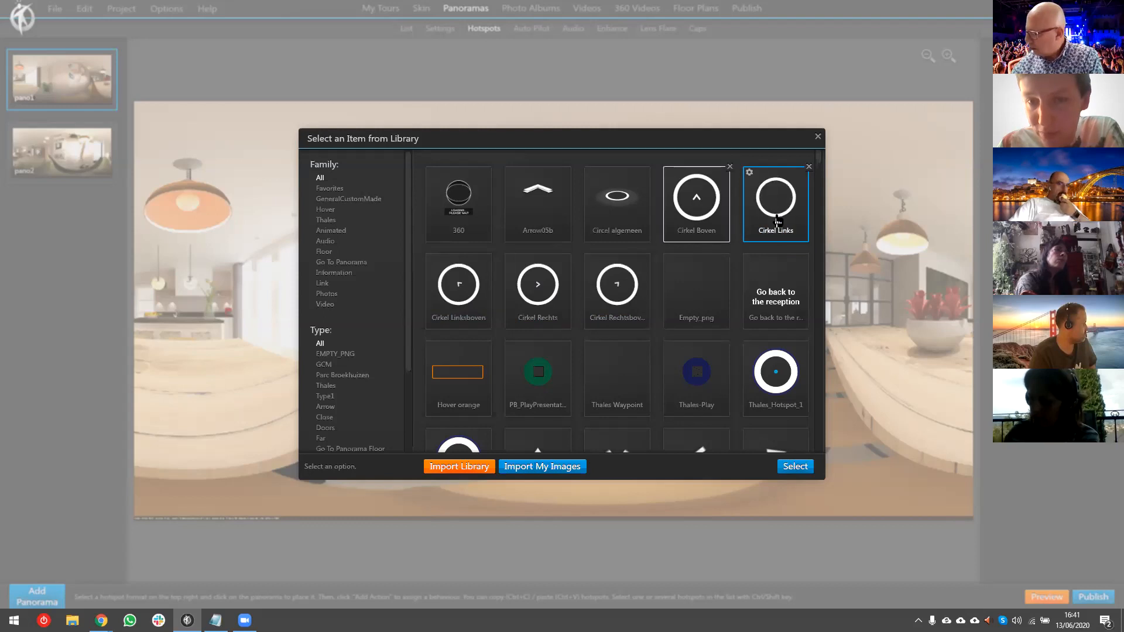
left_click(796, 467)
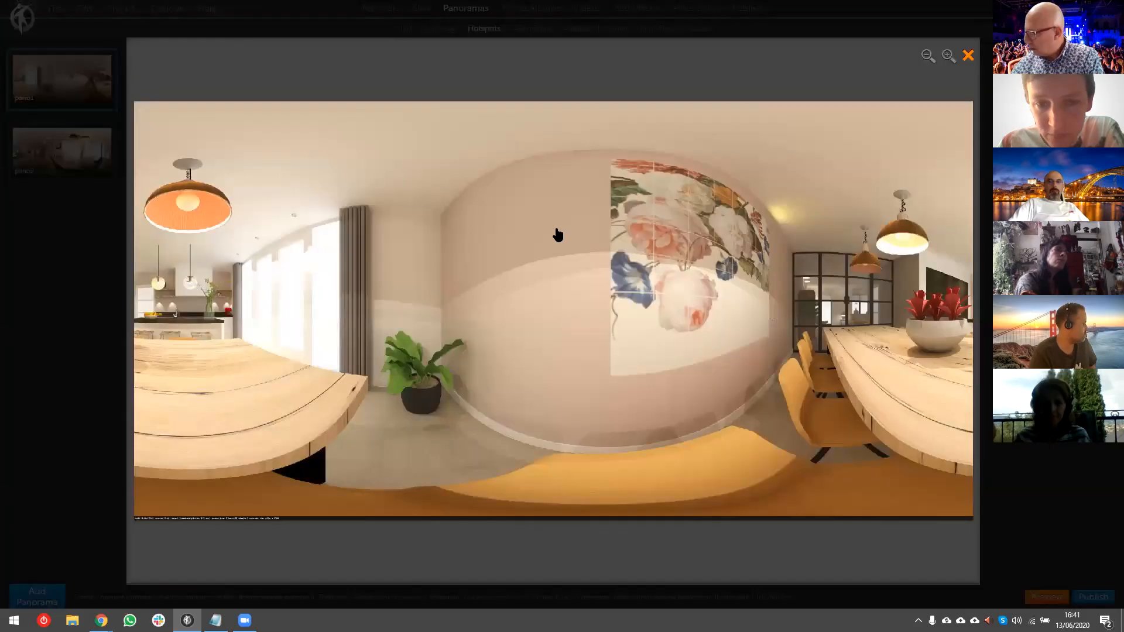
left_click(527, 258)
left_click_drag(534, 269, 525, 305)
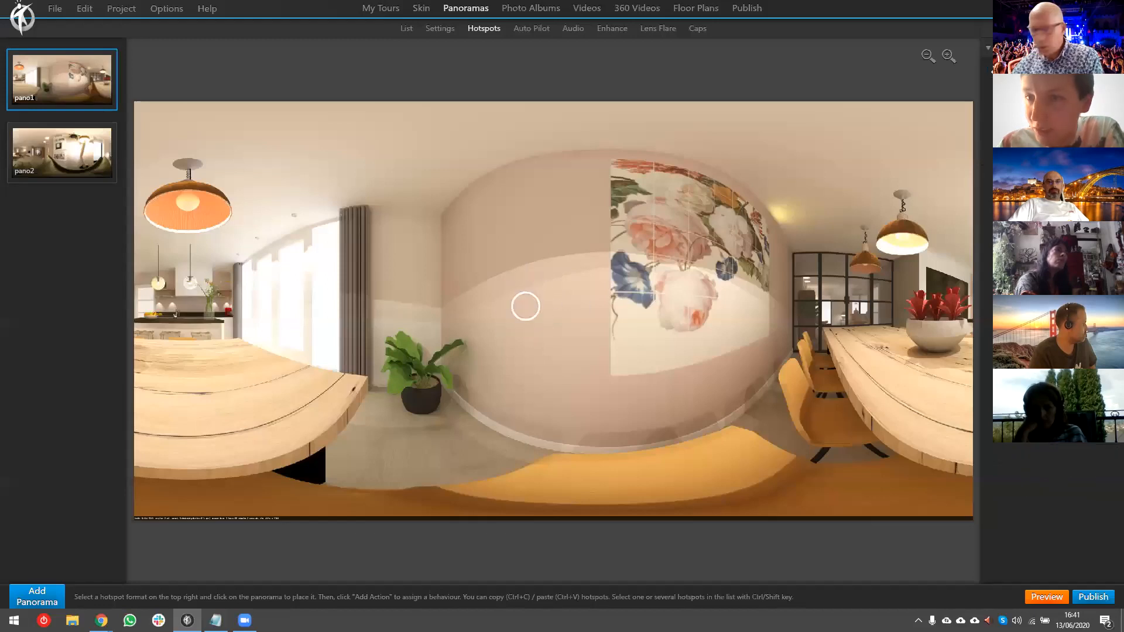
- Place a Cirkel Rechts hotspot from the library in pano1, level with the Cirkel Links hotspot and next to the flower artwork
left_click(1011, 100)
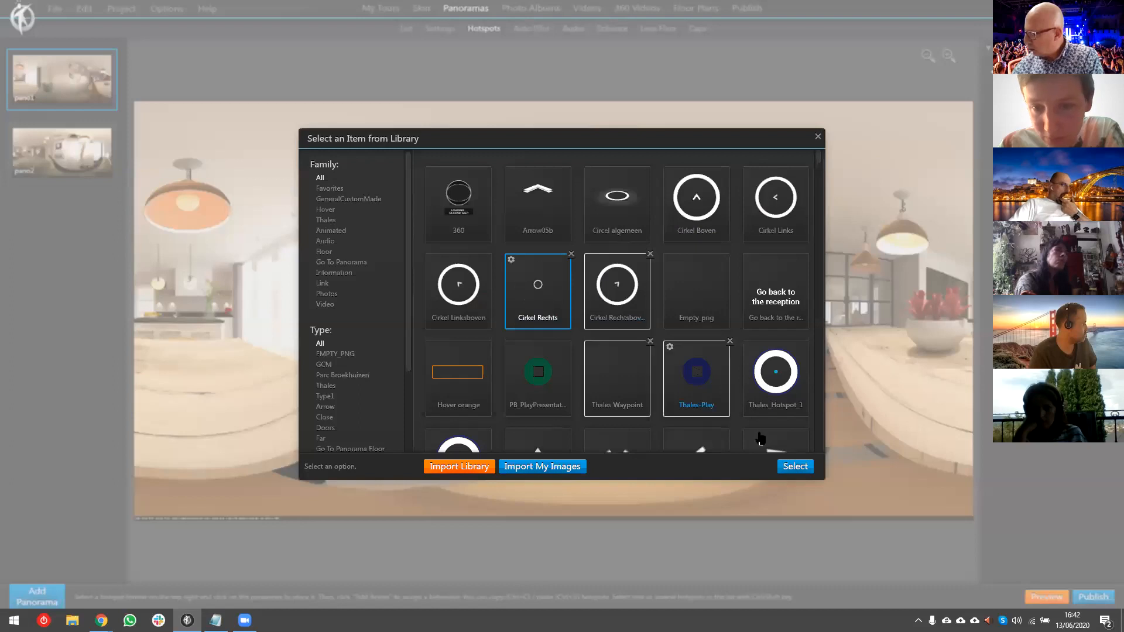
left_click(796, 466)
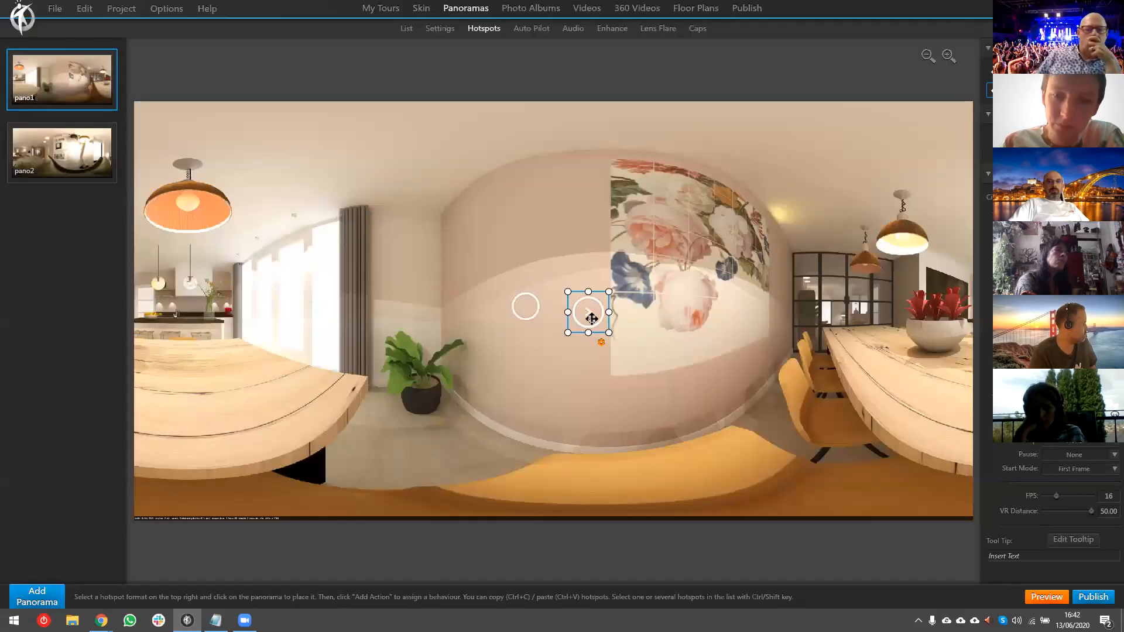
left_click_drag(591, 318, 578, 306)
left_click(630, 224)
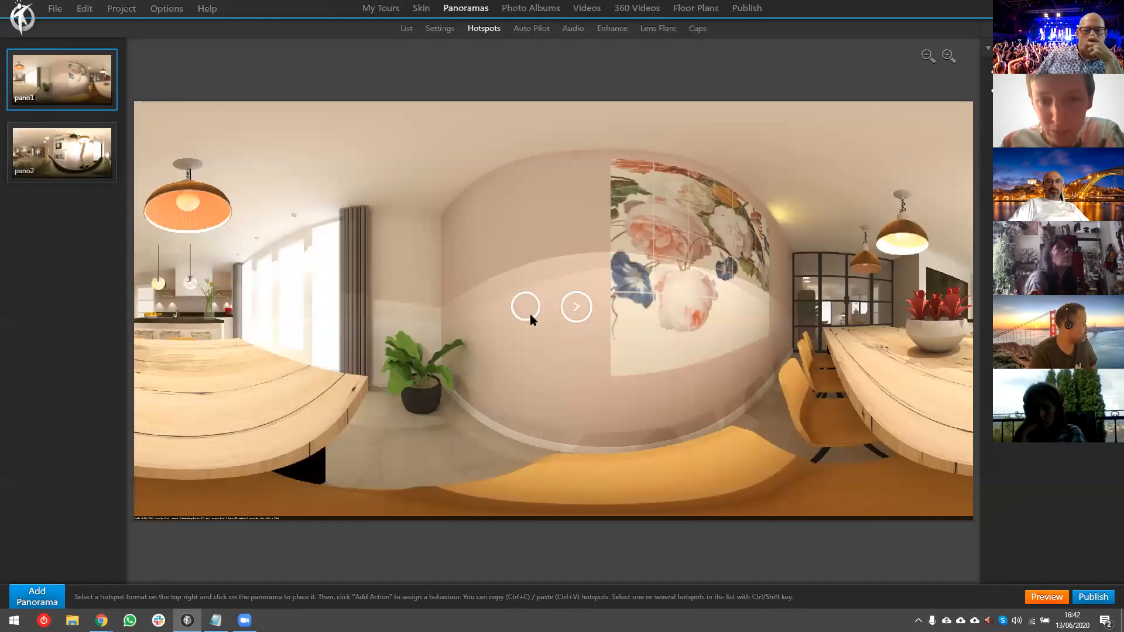
left_click(526, 310)
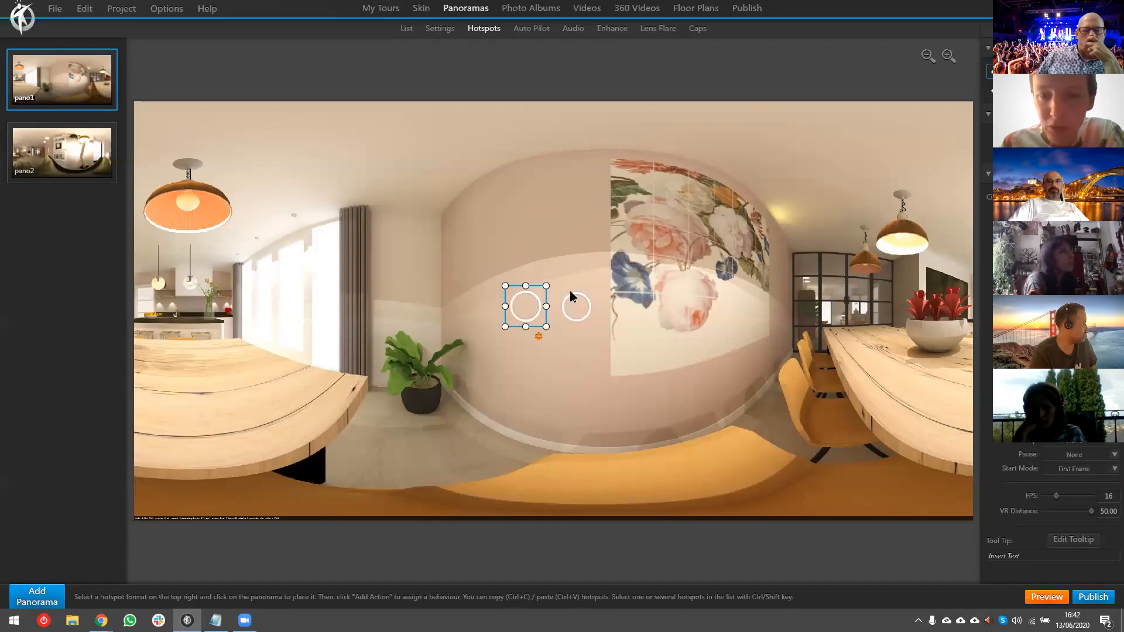
left_click(575, 312)
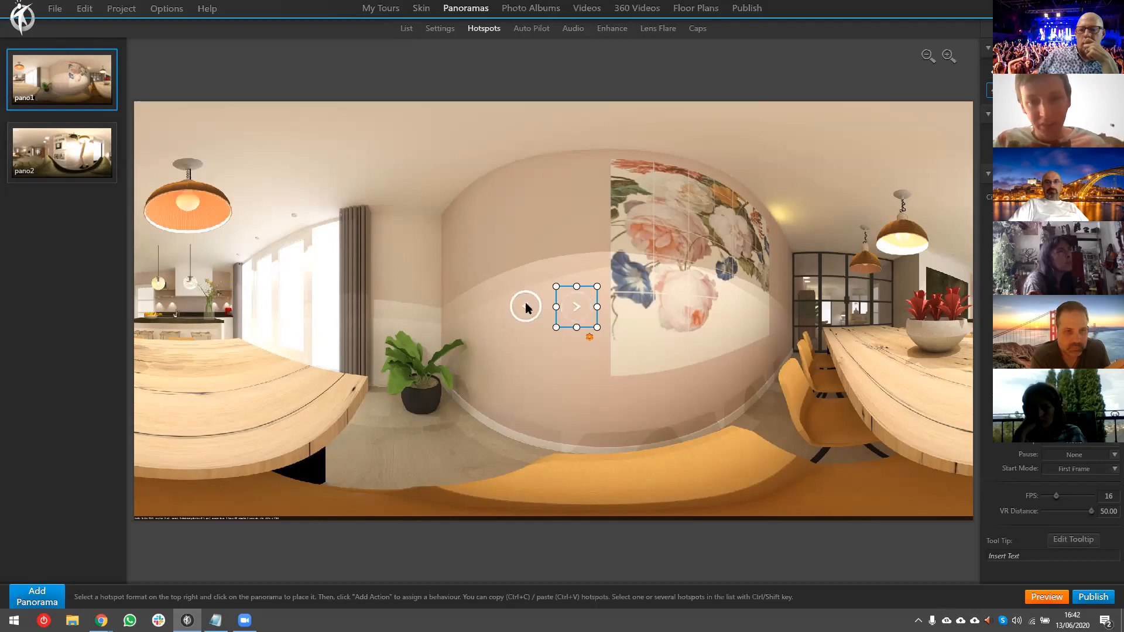
- Preview the tour, turn pano1 to the wall with the arrow hotspot and the plant, and return to 3DVista
left_click(1047, 596)
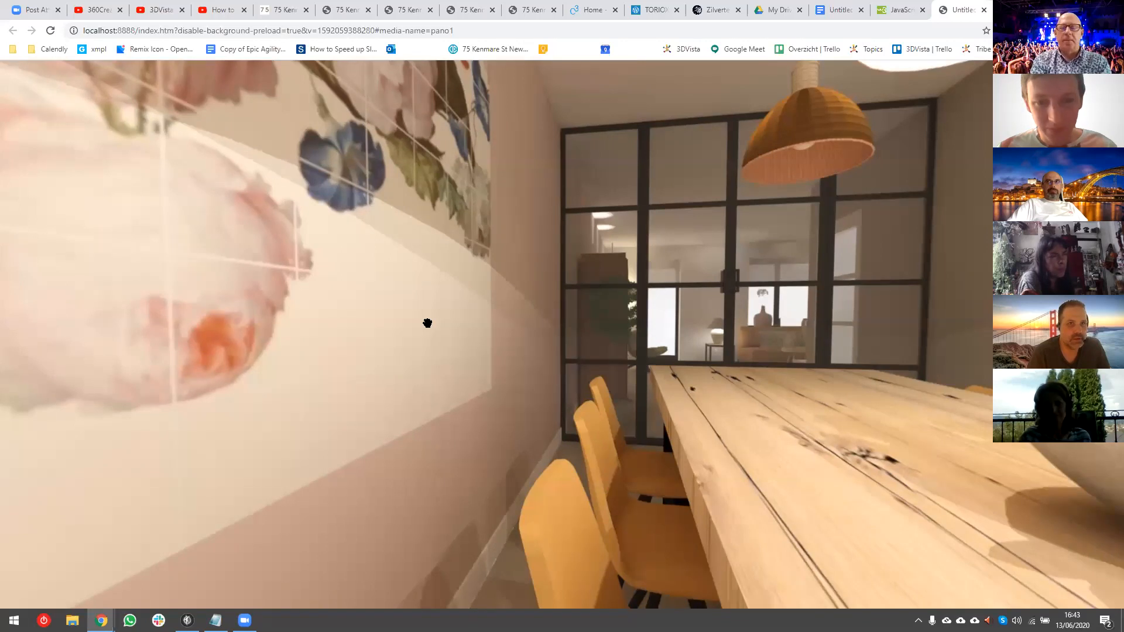
left_click_drag(428, 323, 878, 325)
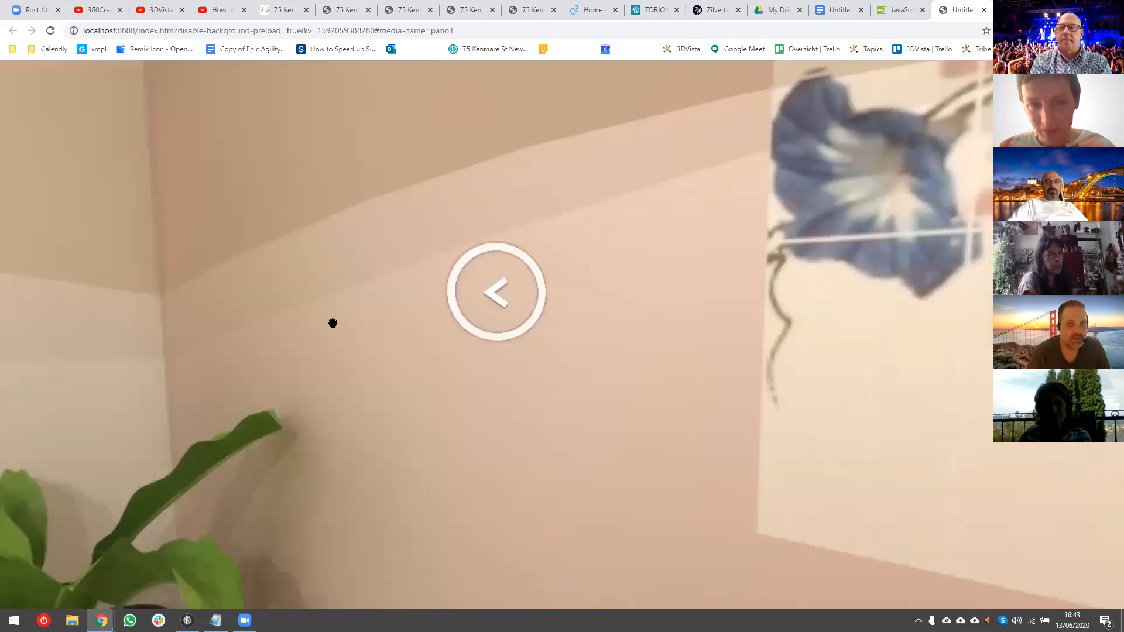
left_click_drag(449, 391, 275, 471)
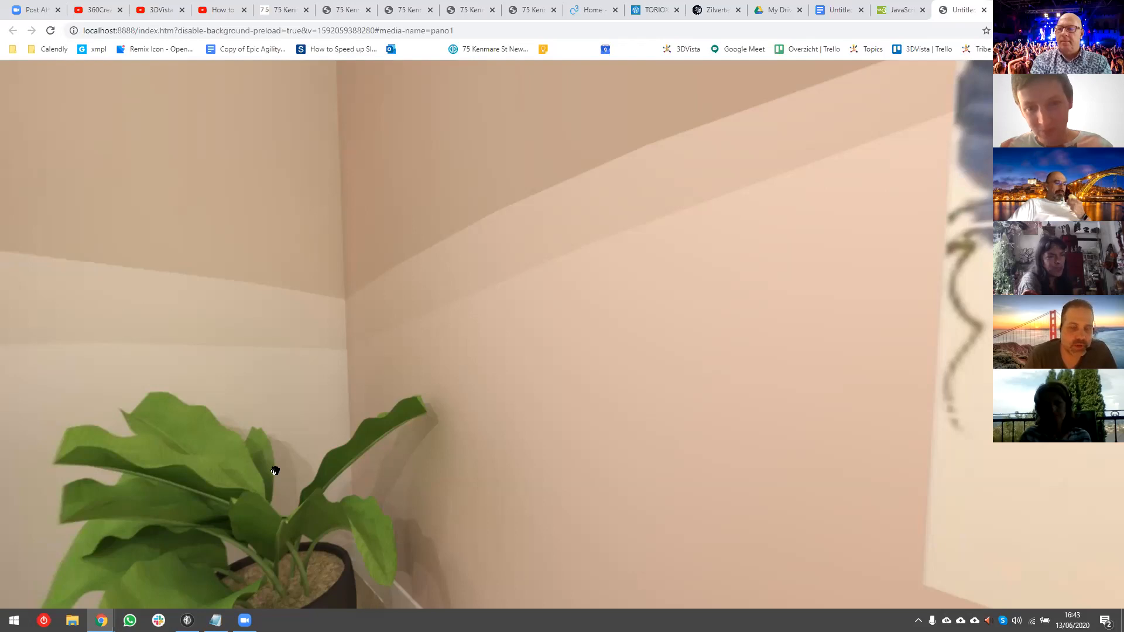
key("alt+Tab")
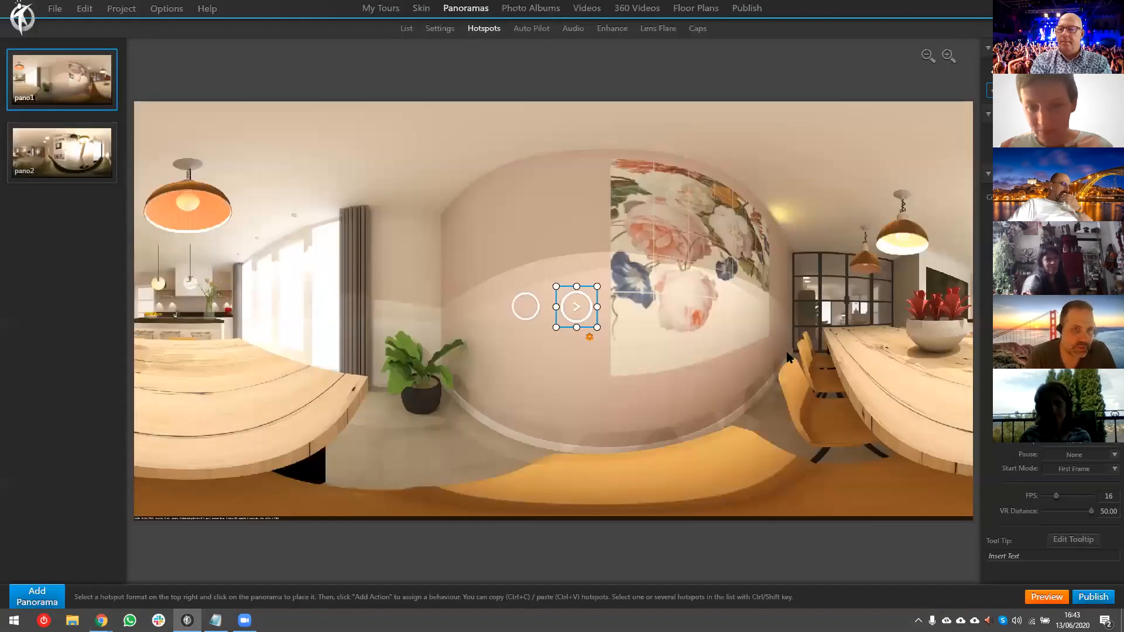
- Select the Cirkel Links hotspot, check it in the open Chrome tour preview and return to 3DVista
left_click(515, 308)
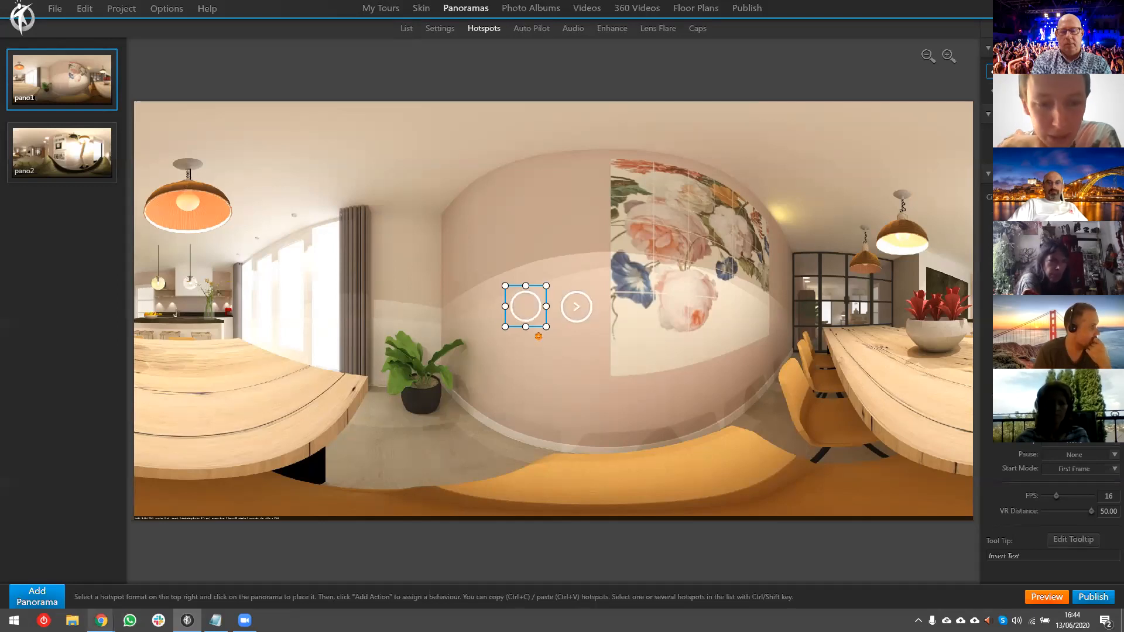
mouse_move(101, 621)
left_click(96, 576)
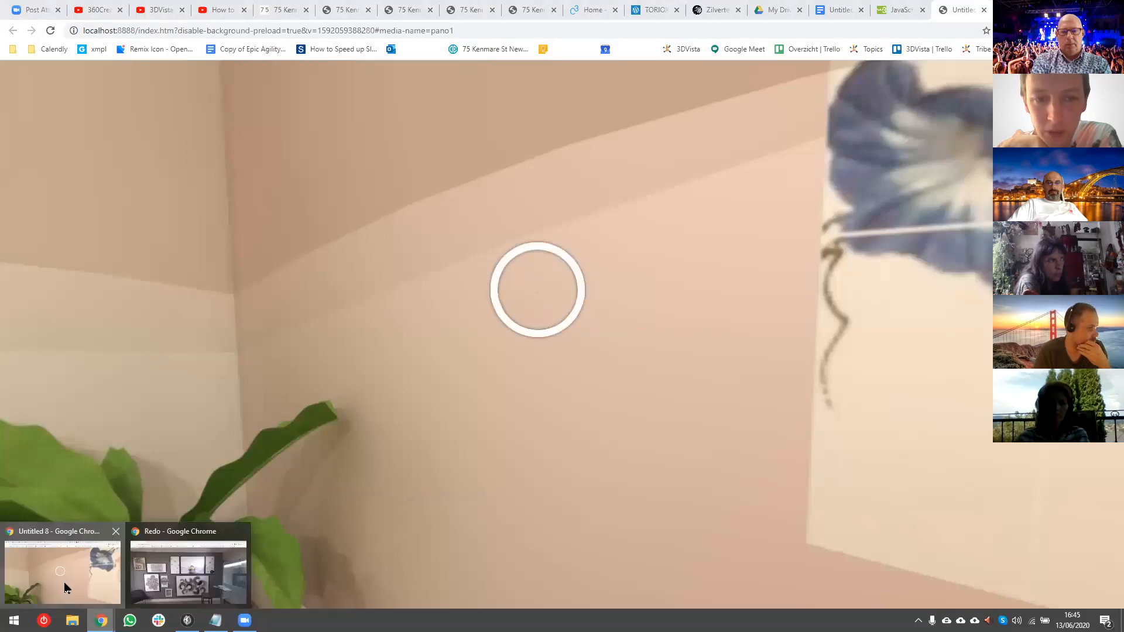
left_click(66, 588)
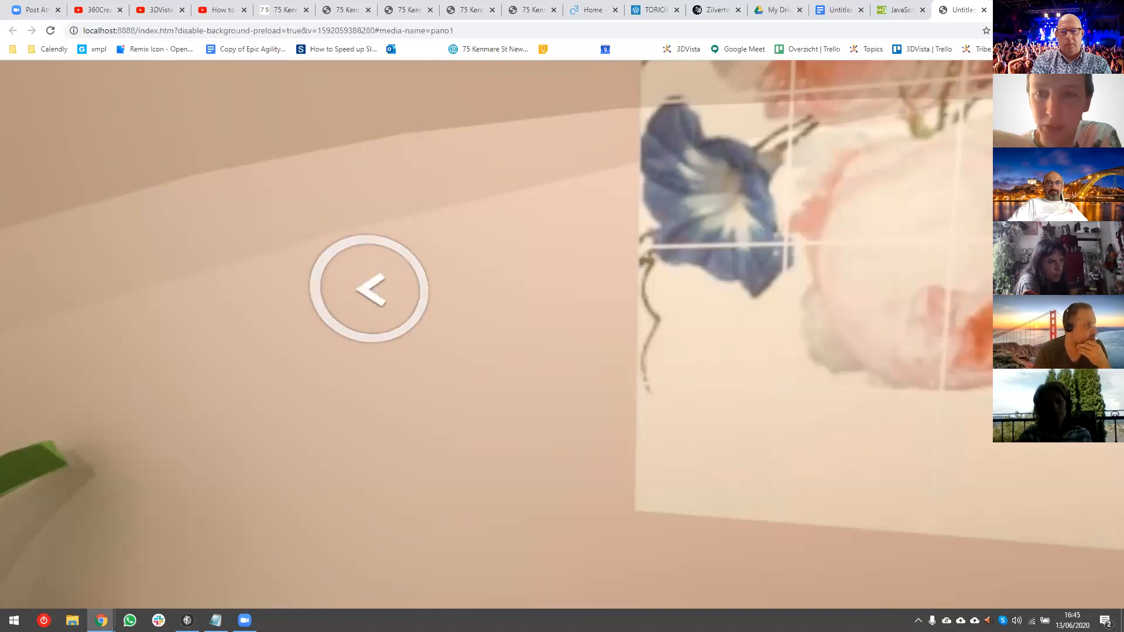
left_click(1057, 8)
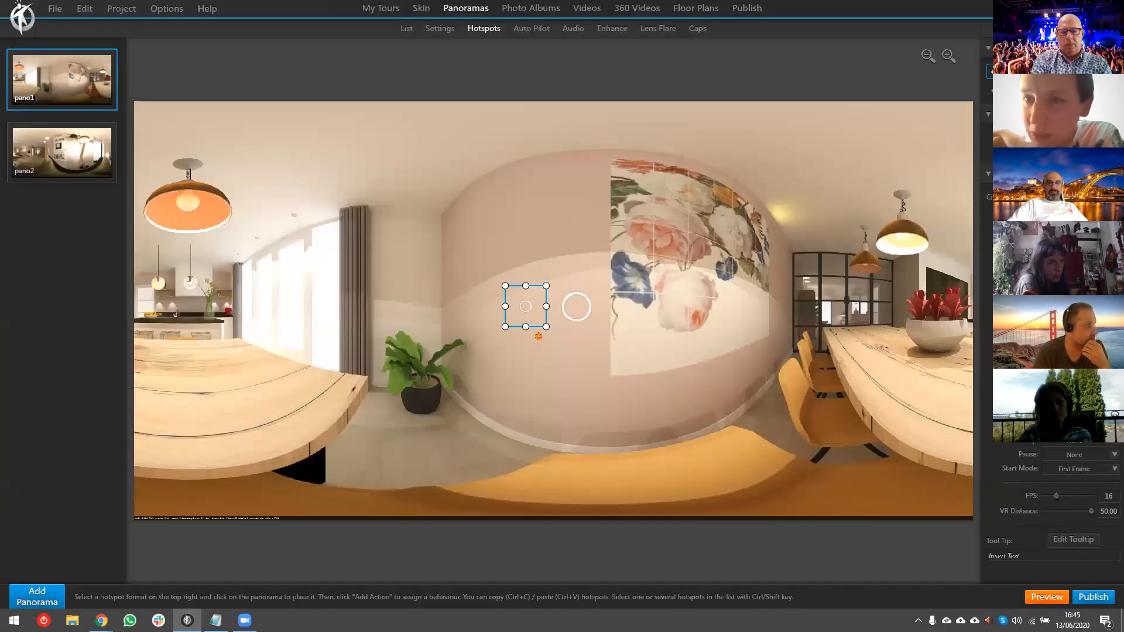
- Add an On Click Execute Javascript action to the Cirkel Links hotspot, pasting the Notepad code that begins with the pano1 name and localStorage.setItem
double_click(530, 309)
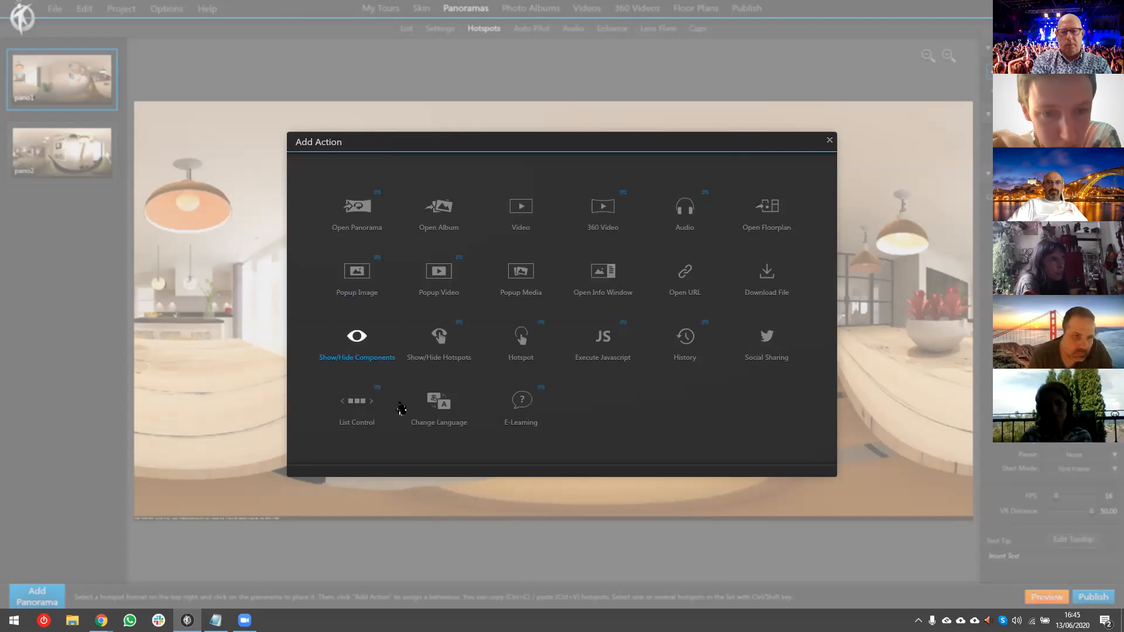
left_click(596, 349)
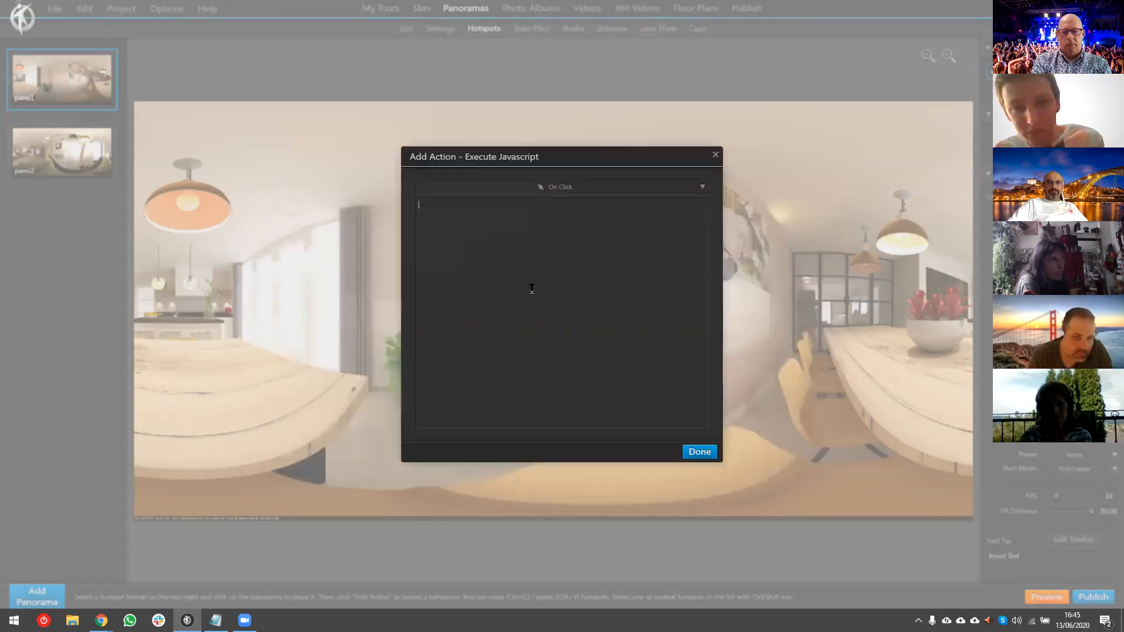
left_click_drag(915, 388, 658, 322)
key("ctrl+c")
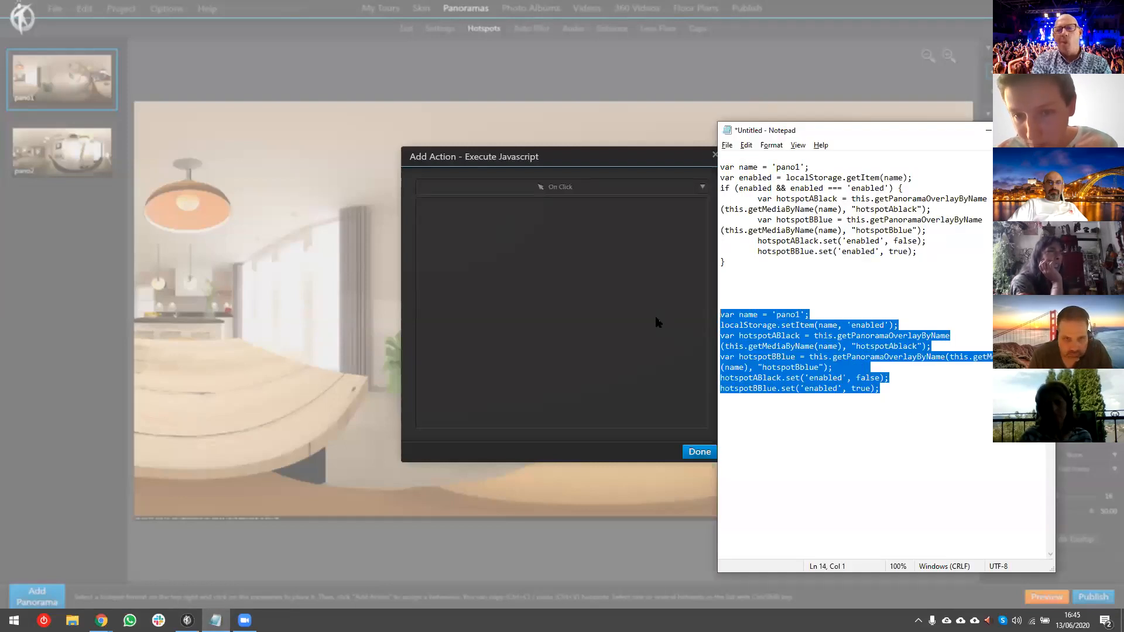
left_click(559, 281)
key("ctrl+v")
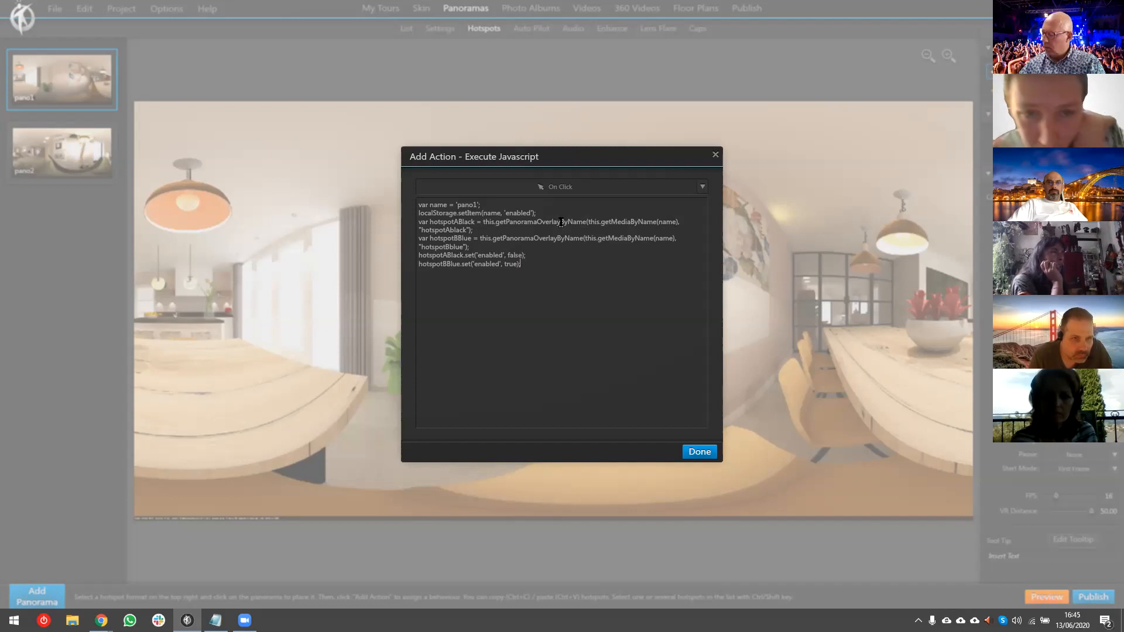
- Examine the getPanoramaOverlayByName and getMediaByName calls in the script's hotspotABlack line
left_click_drag(439, 223, 615, 221)
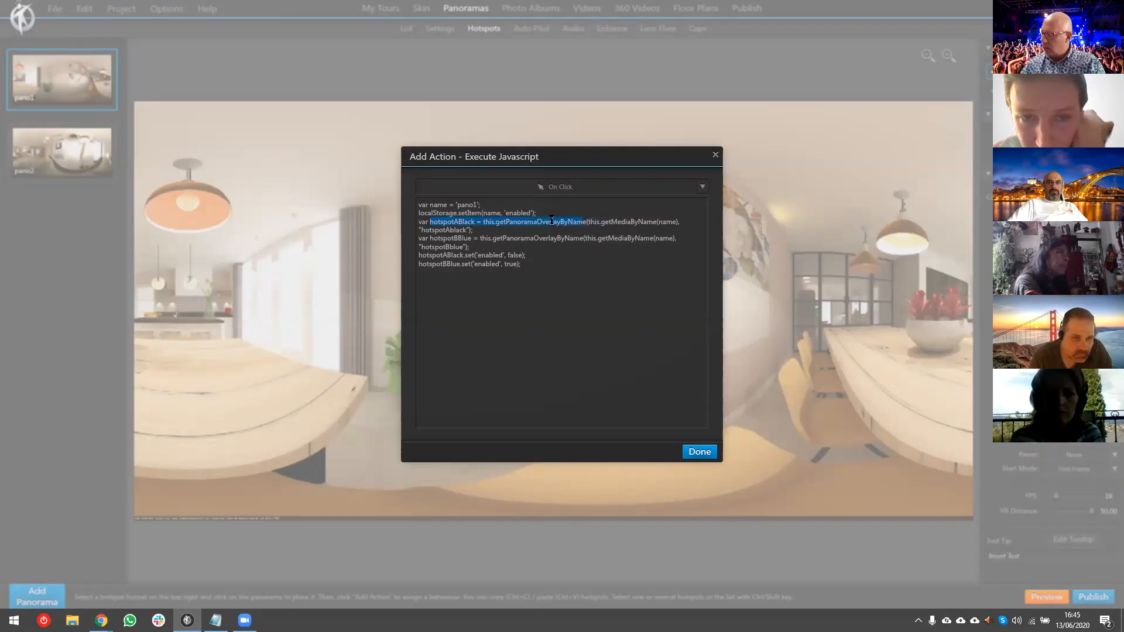
left_click_drag(491, 222, 551, 220)
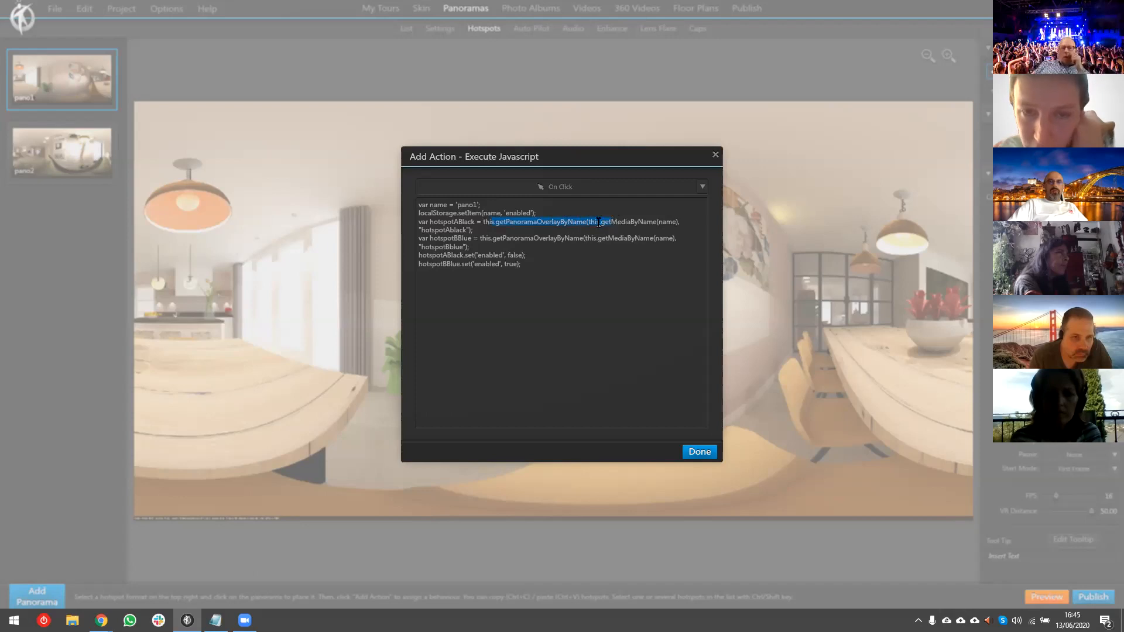
left_click(501, 222)
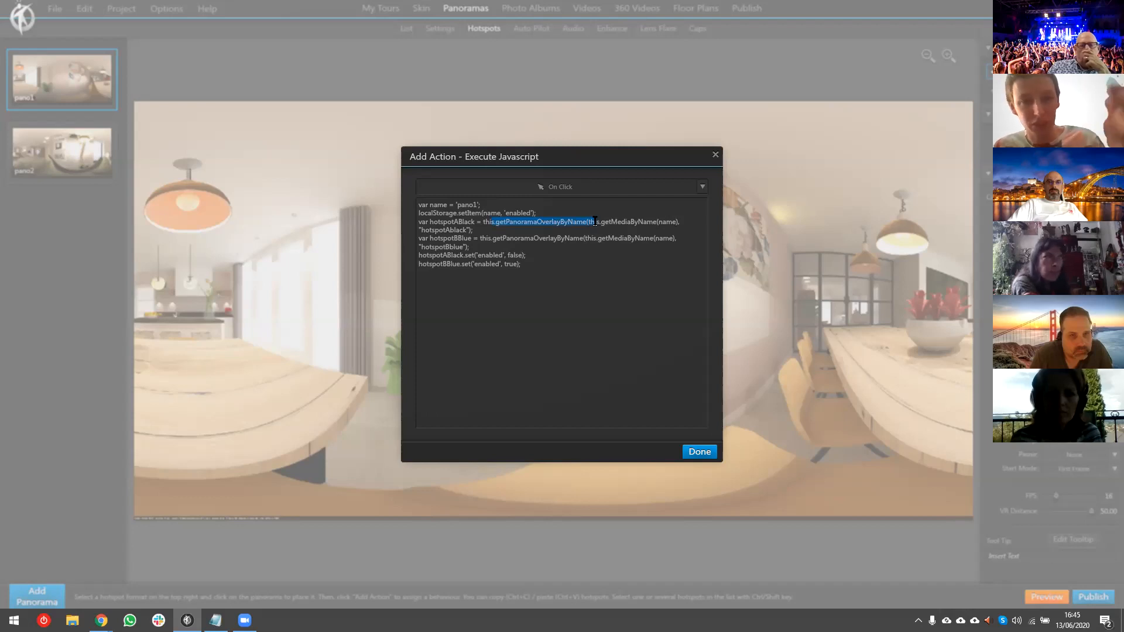
left_click_drag(595, 222, 593, 221)
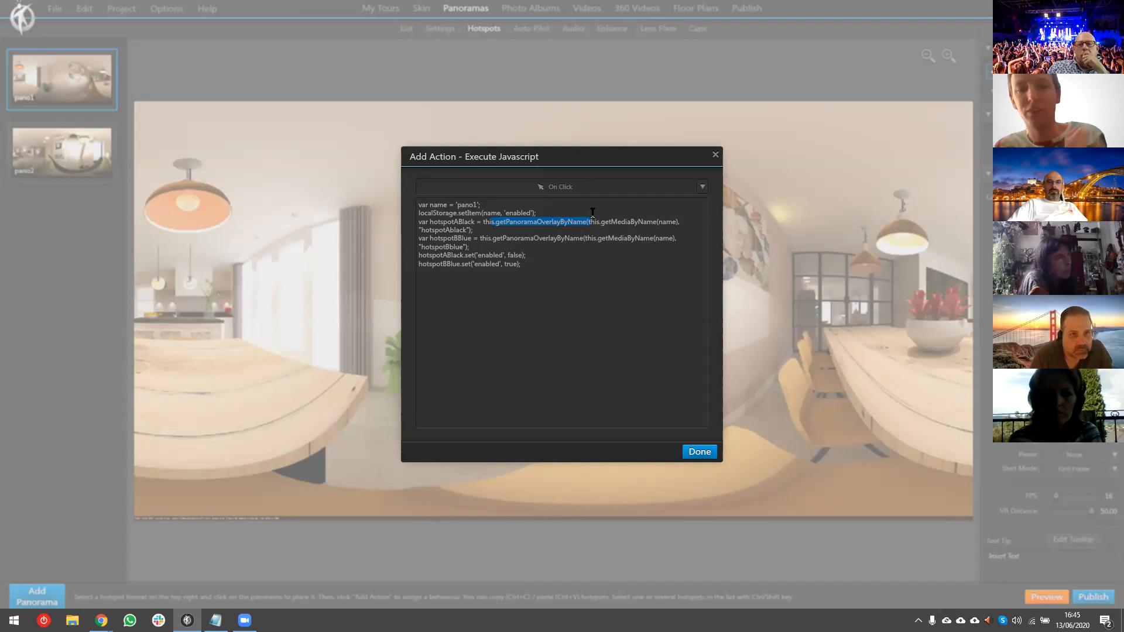
left_click(529, 240)
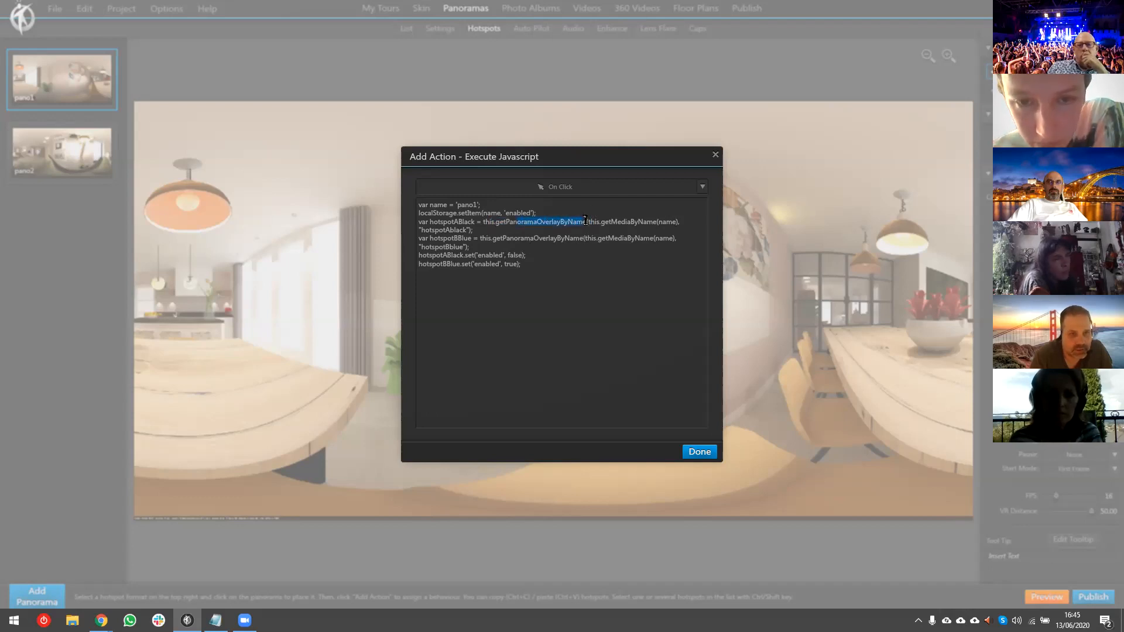
left_click_drag(585, 220, 517, 220)
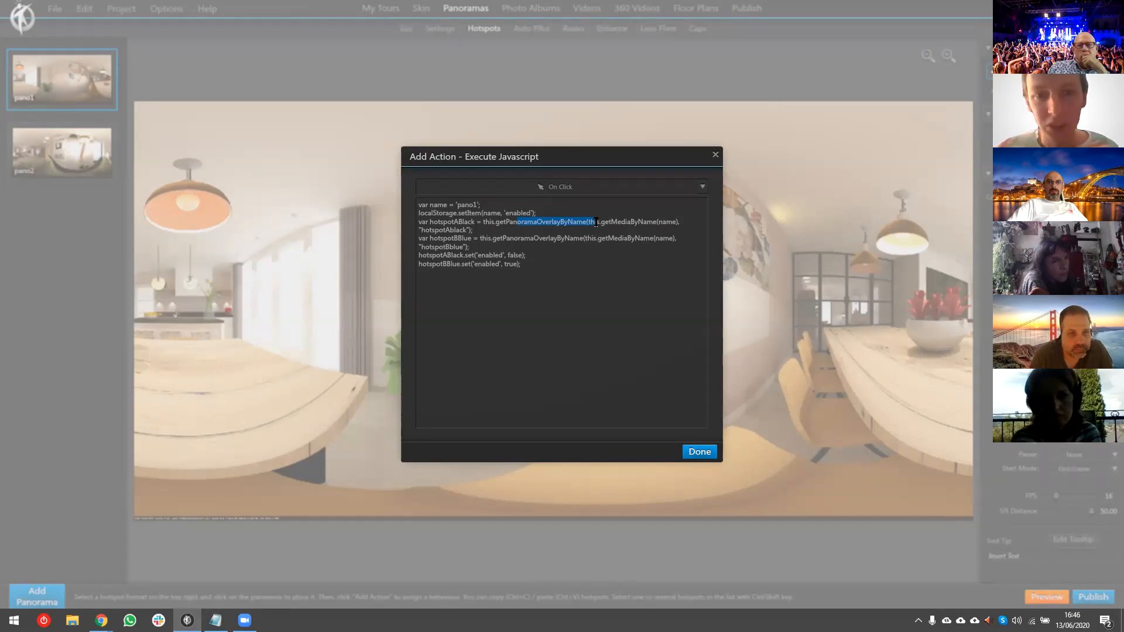
left_click(510, 224, "shift")
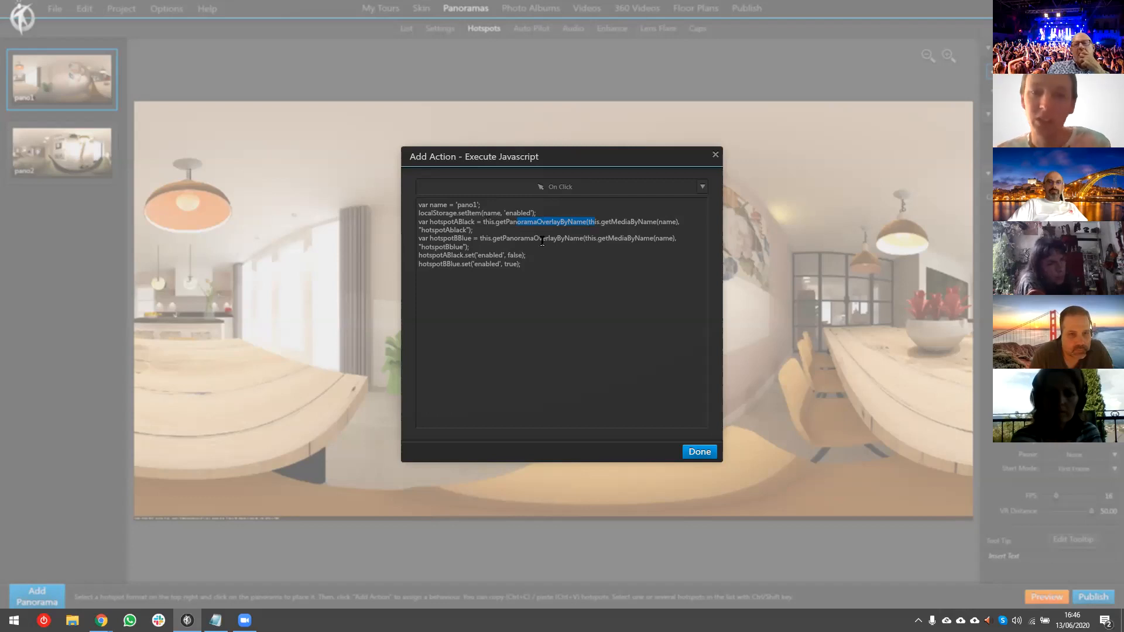
left_click(589, 228)
left_click_drag(579, 218, 673, 220)
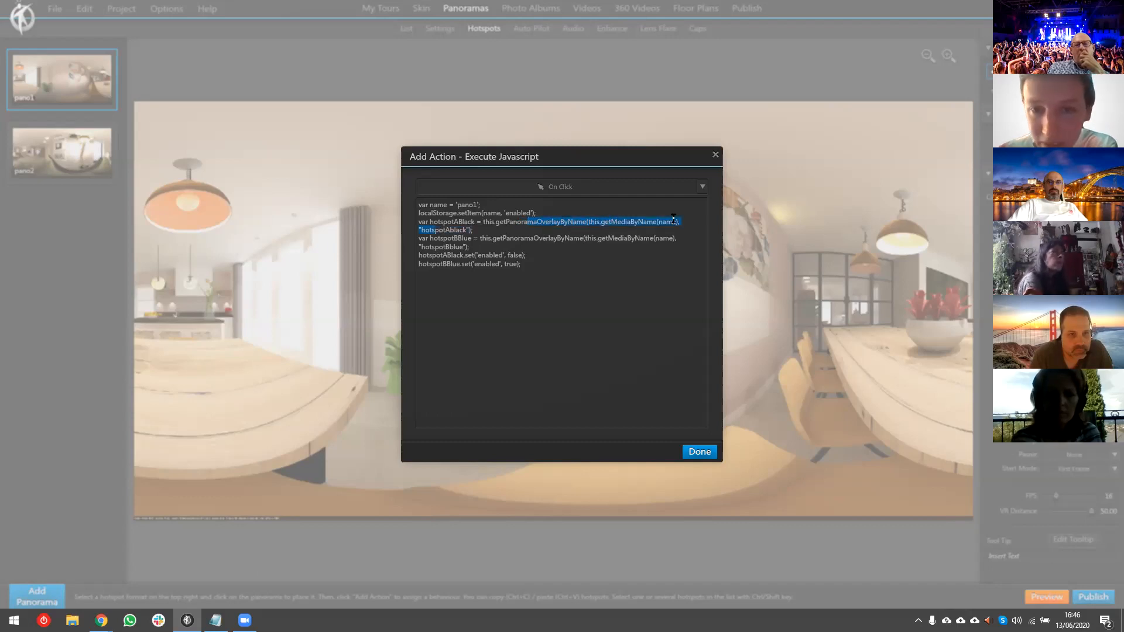
- Copy the hotspot name hotspotAblack from the script and save the JavaScript action
double_click(445, 230)
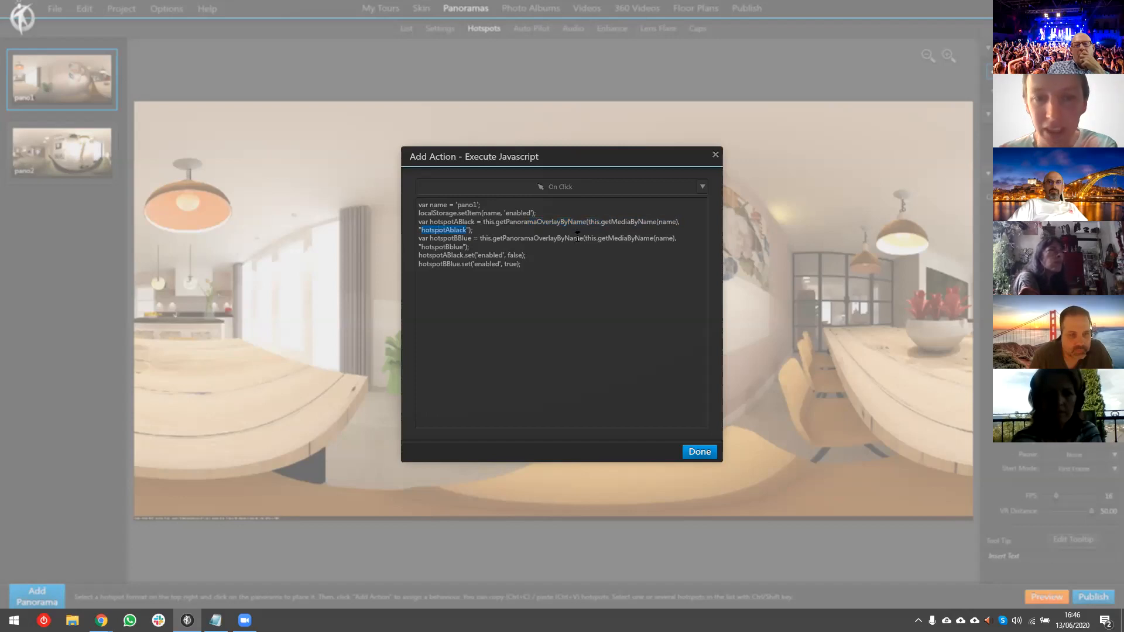
right_click(449, 230)
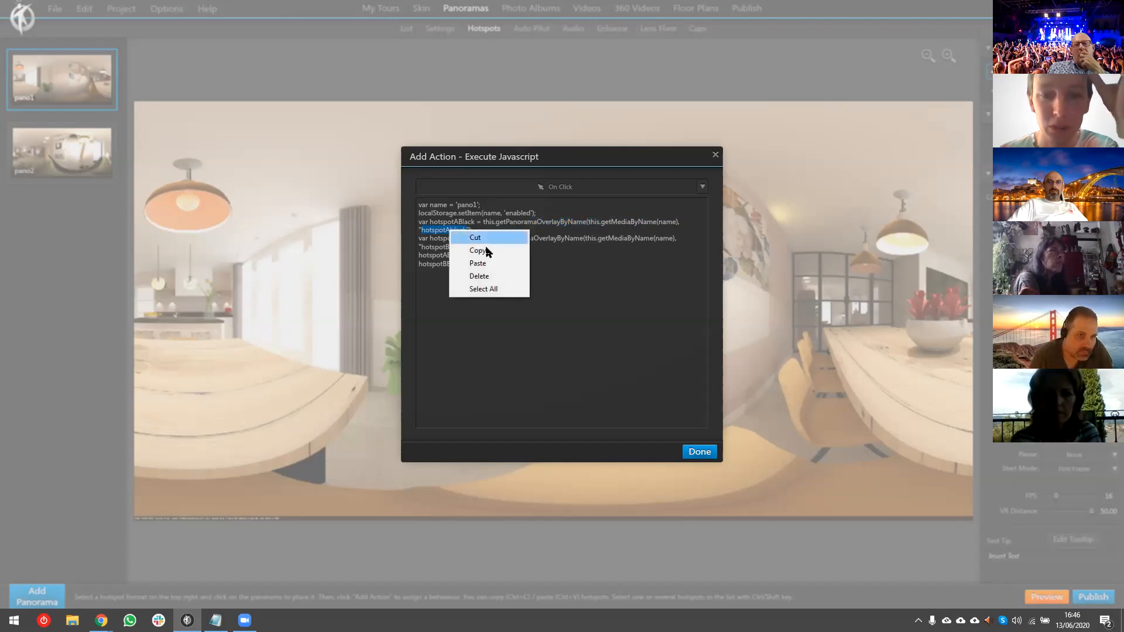
left_click(477, 250)
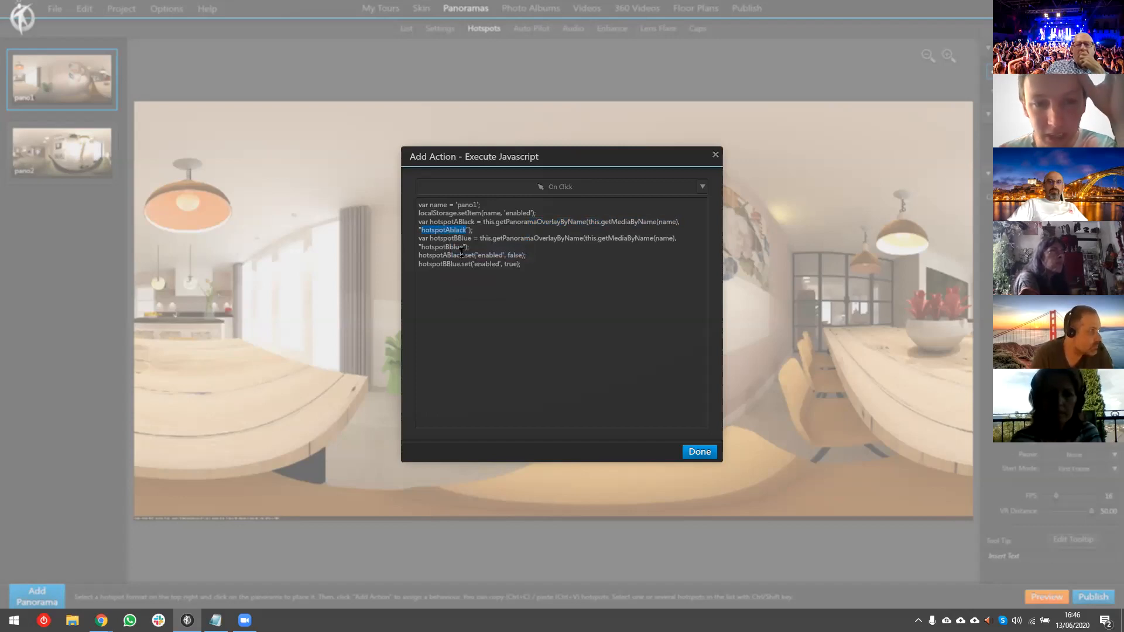
left_click(700, 452)
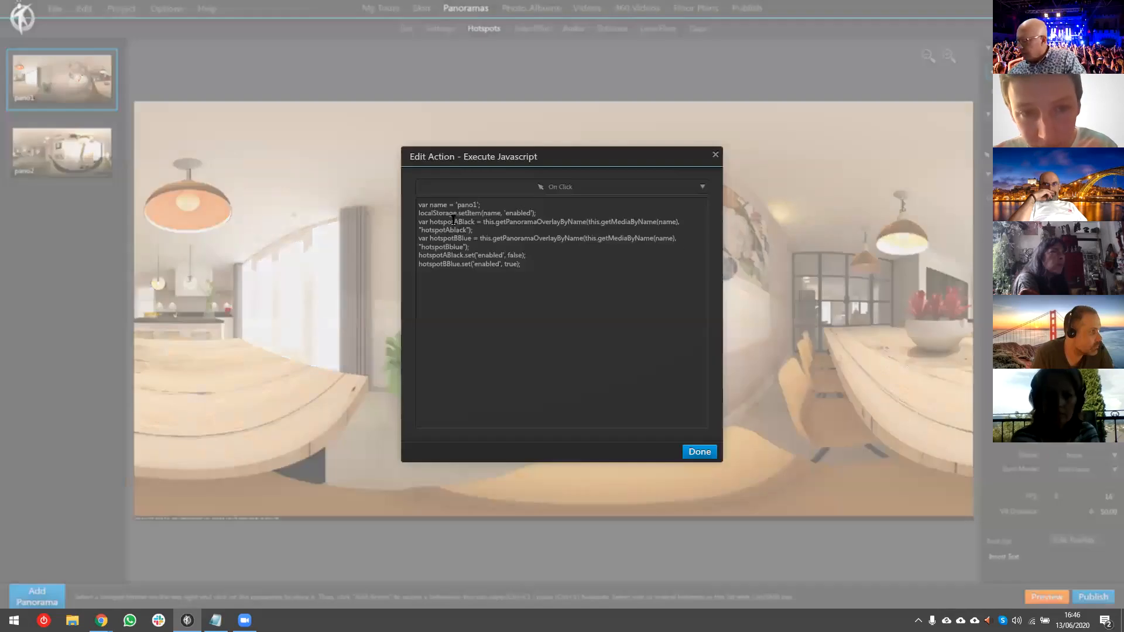
- Review the enabled lines and the hotspotBblue name in the Cirkel Links hotspot's JavaScript action, and close it
left_click_drag(454, 220, 505, 256)
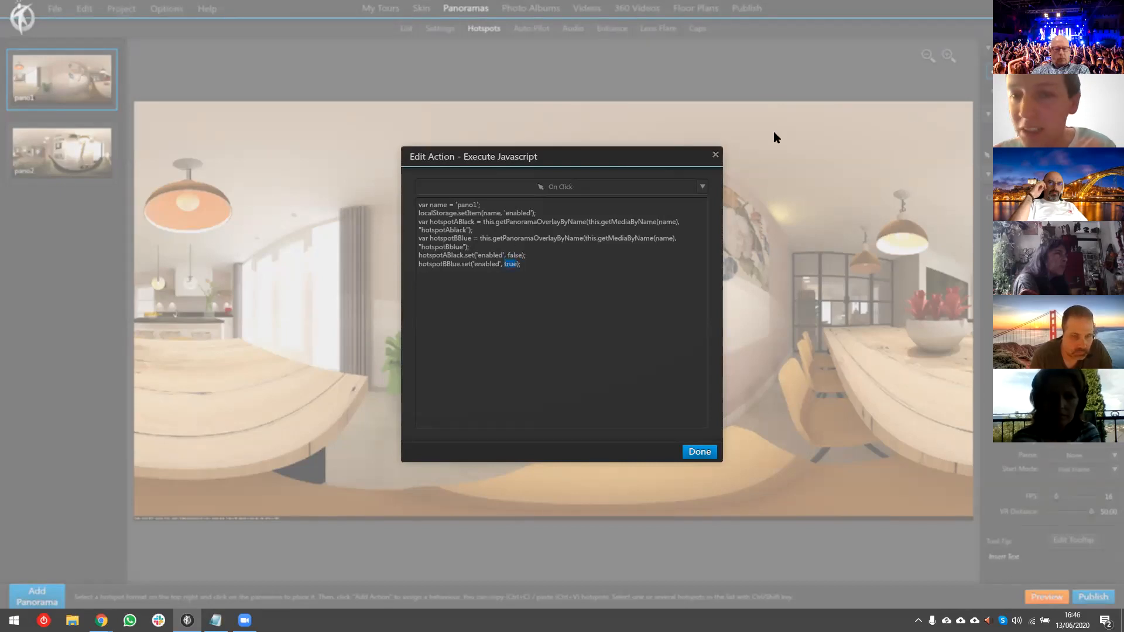
left_click(716, 155)
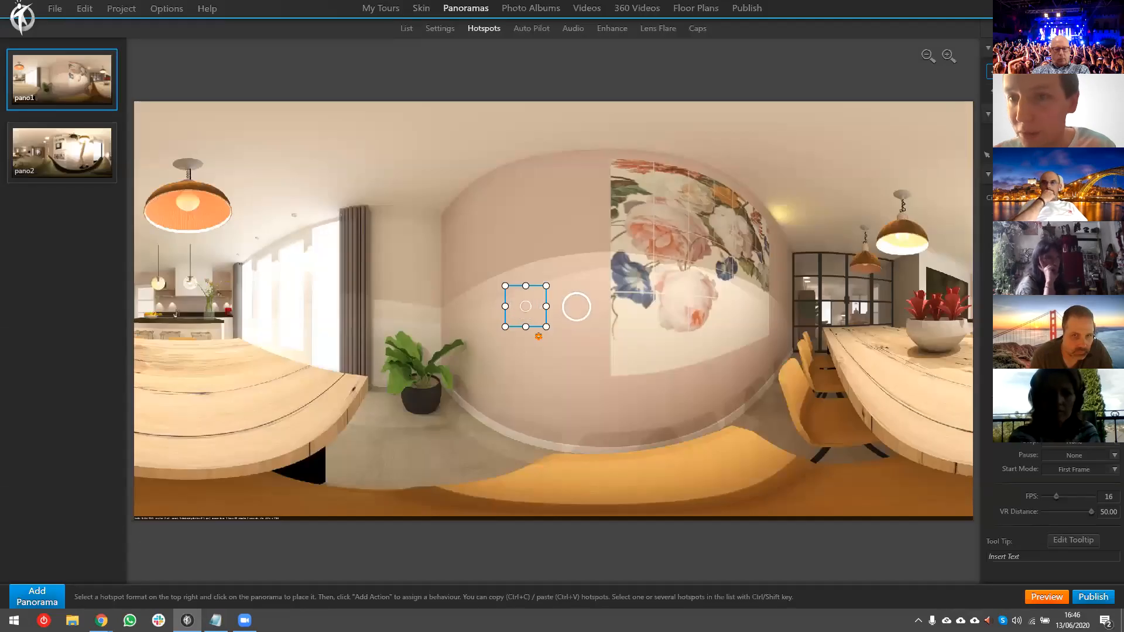
left_click(539, 337)
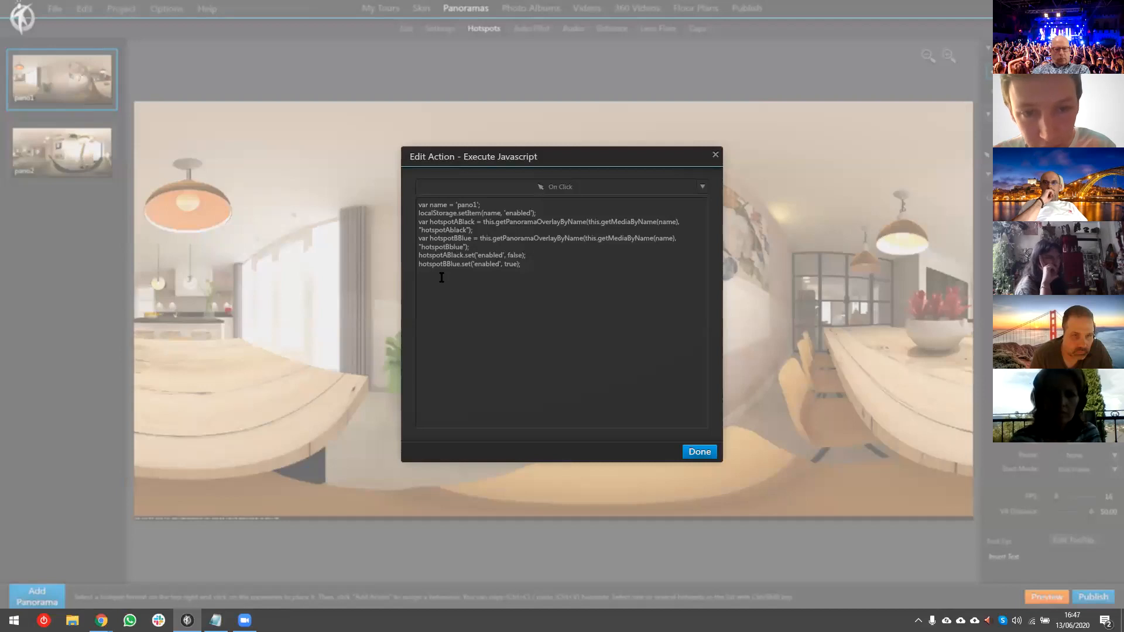
left_click_drag(550, 236, 450, 249)
double_click(443, 249)
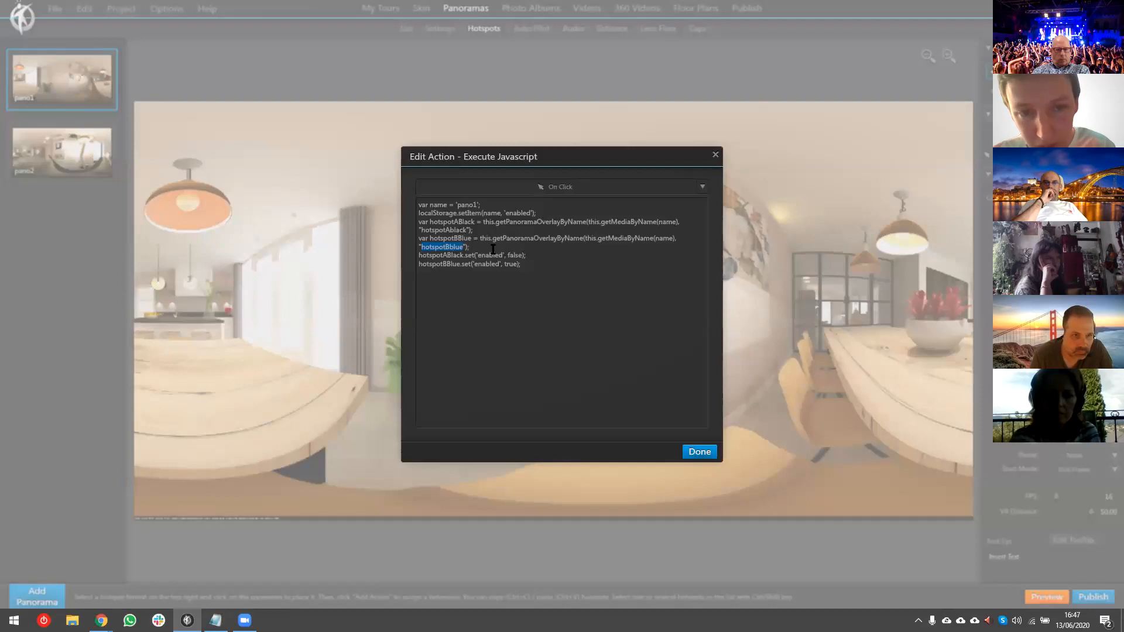
left_click(701, 452)
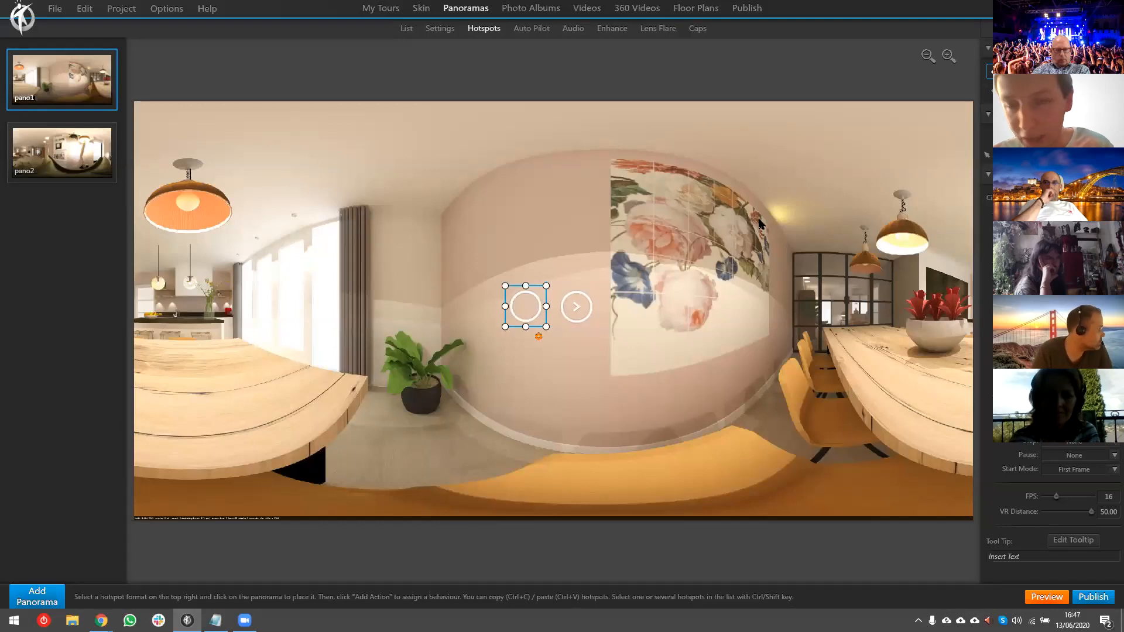
- Preview the tour in Chrome, reload it twice and turn the pano1 view to check which arrow hotspot shows on the wall
left_click(1061, 601)
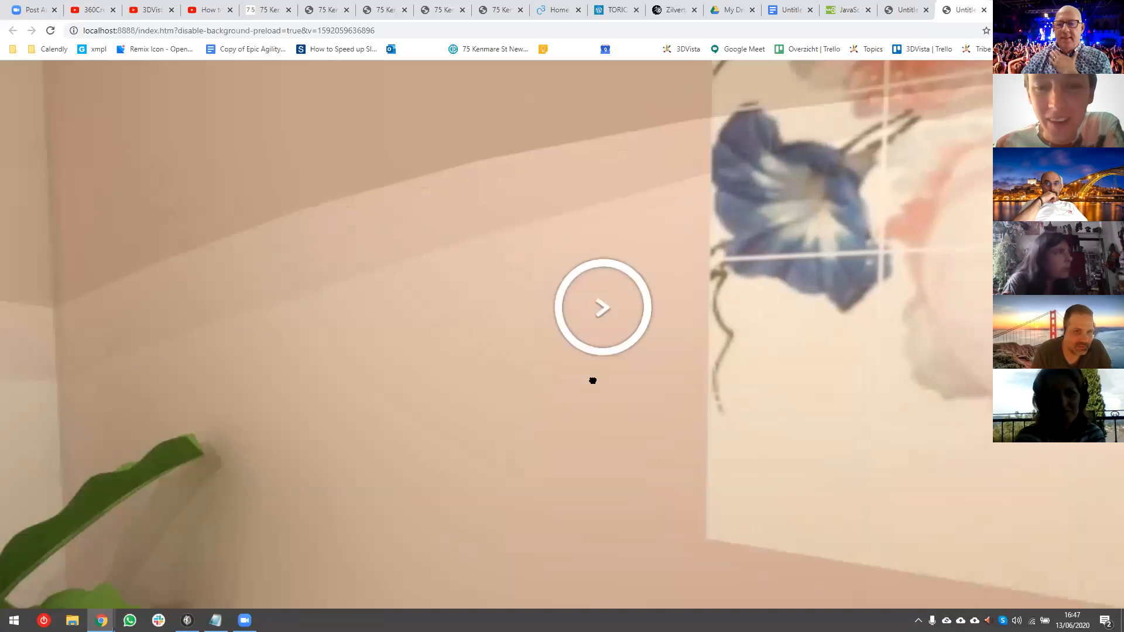
left_click_drag(593, 381, 592, 375)
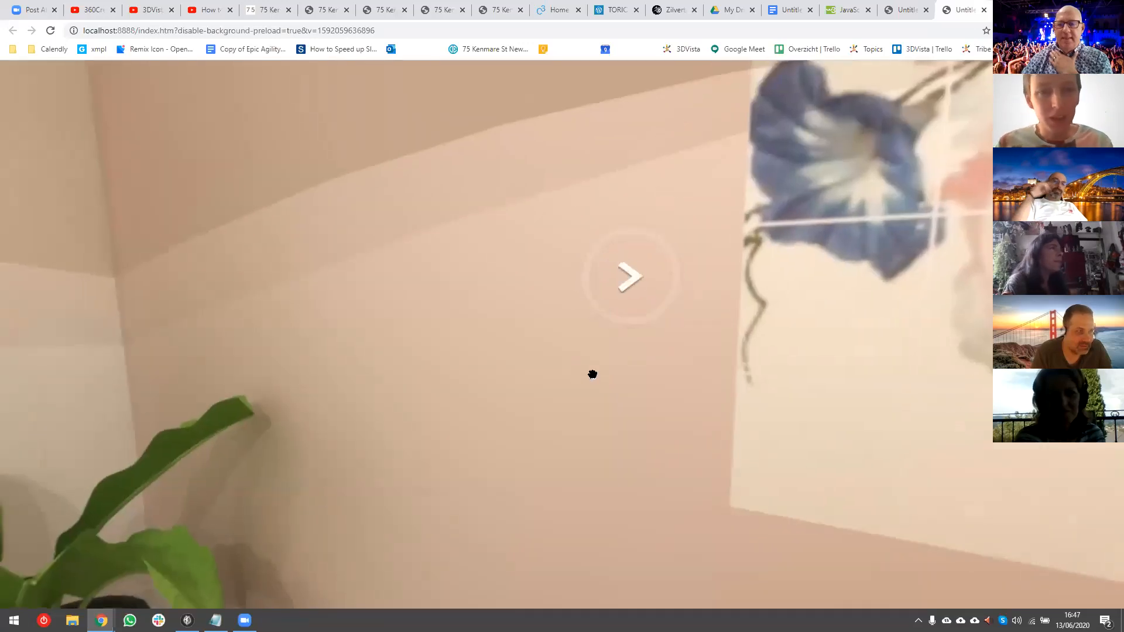
left_click(437, 29)
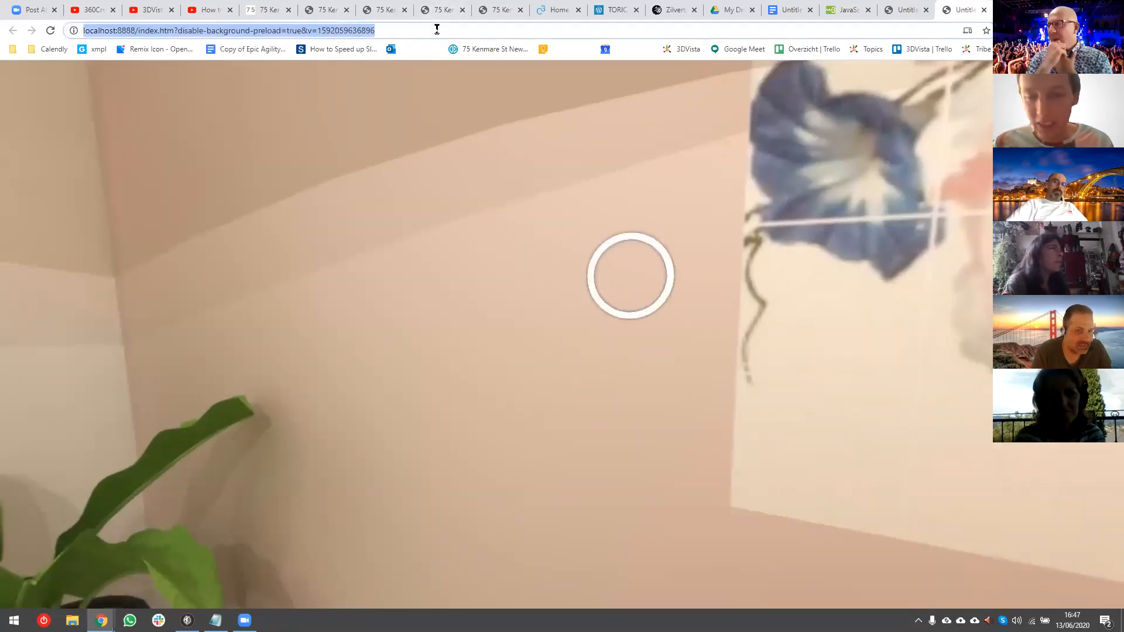
key("Return")
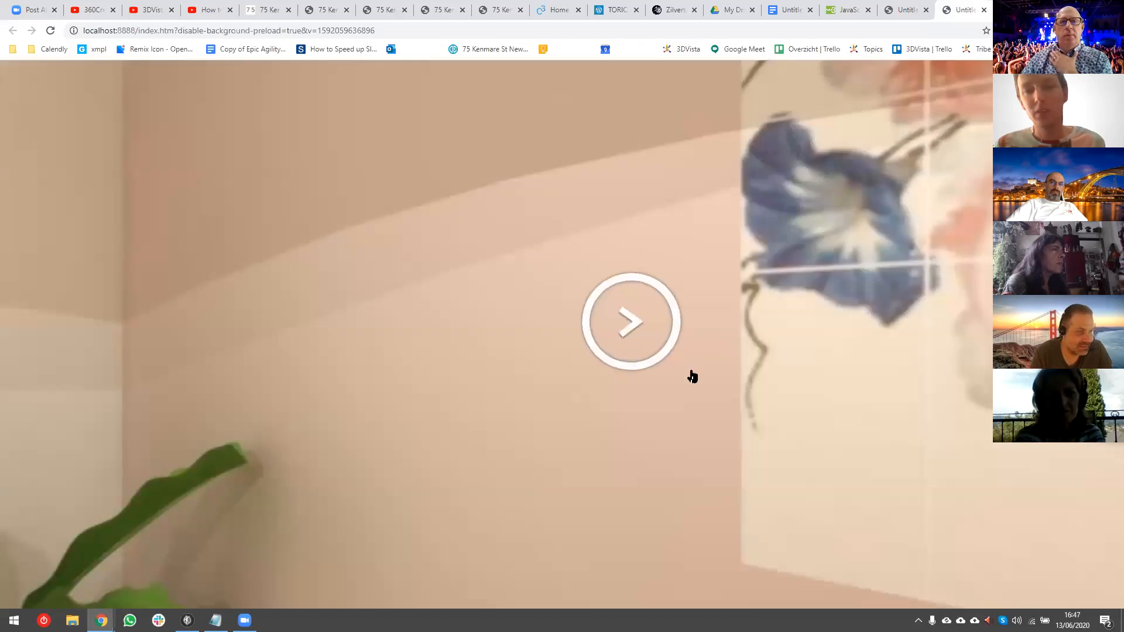
left_click_drag(685, 388, 853, 422)
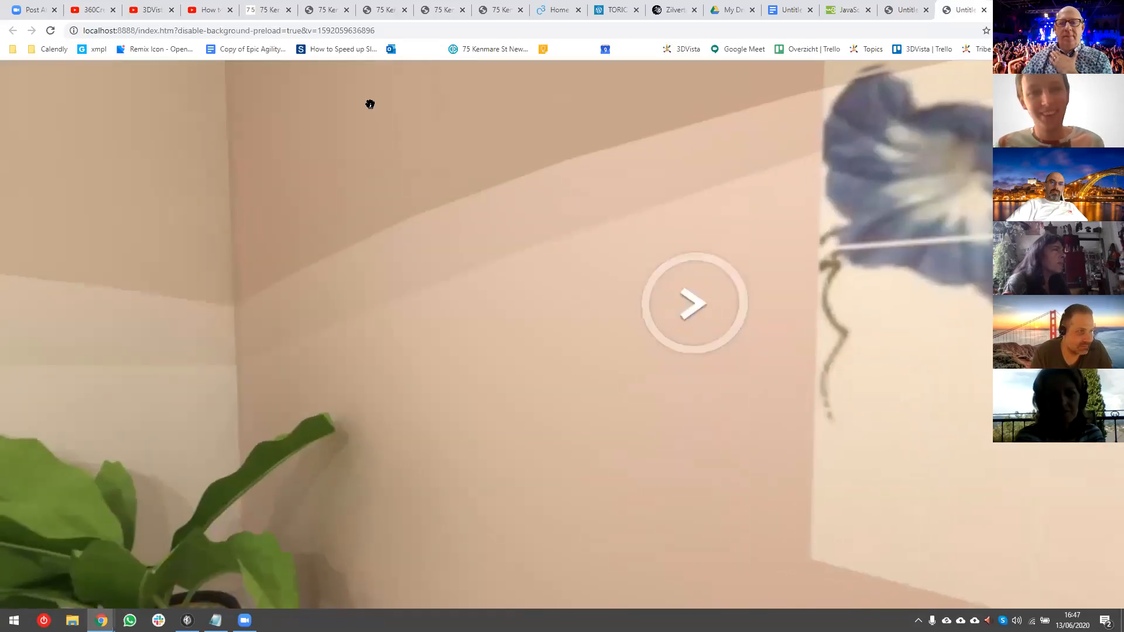
left_click(412, 32)
key("Return")
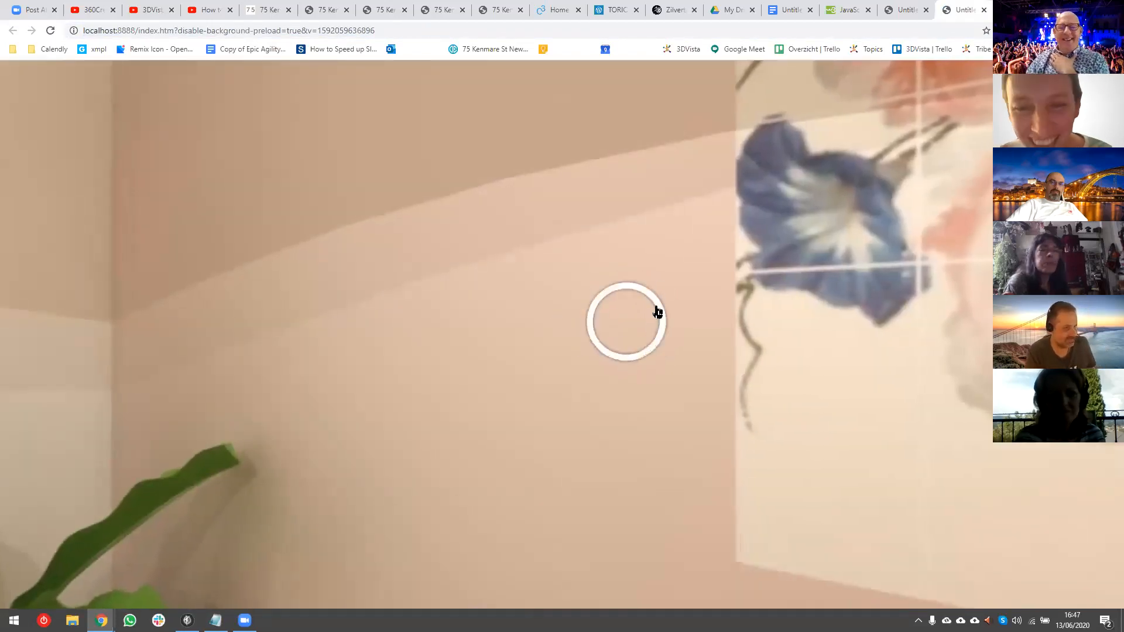
left_click_drag(624, 370, 597, 171)
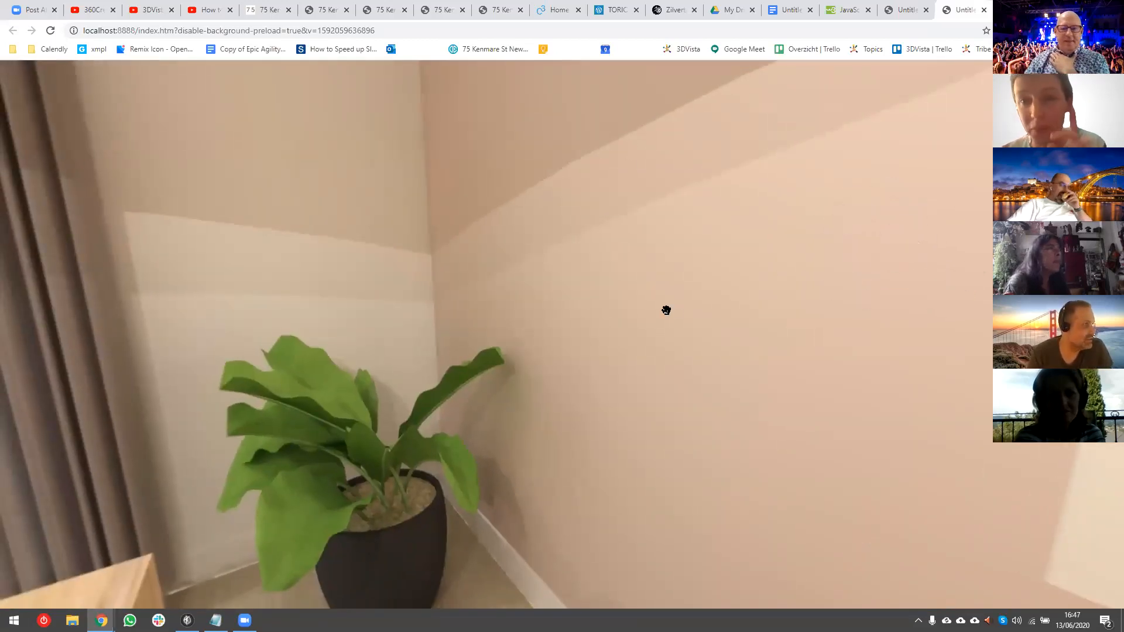
left_click_drag(868, 334, 726, 296)
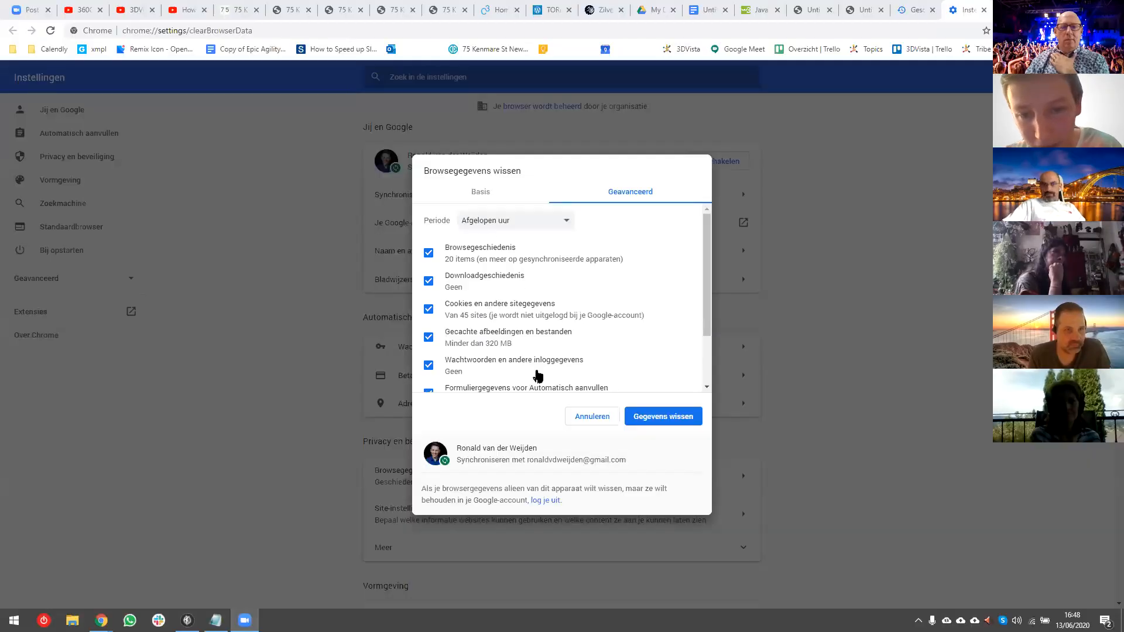
- Clear Chrome's browsing data for the last hour, including cookies and site data, and close the history and settings tabs
left_click(679, 424)
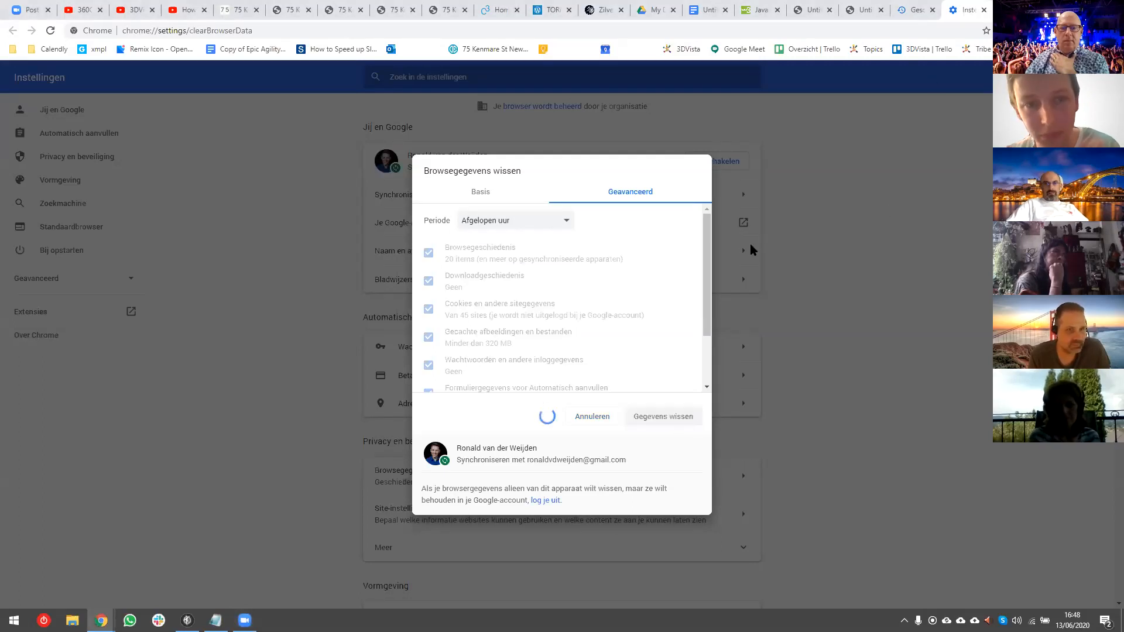
left_click(932, 10)
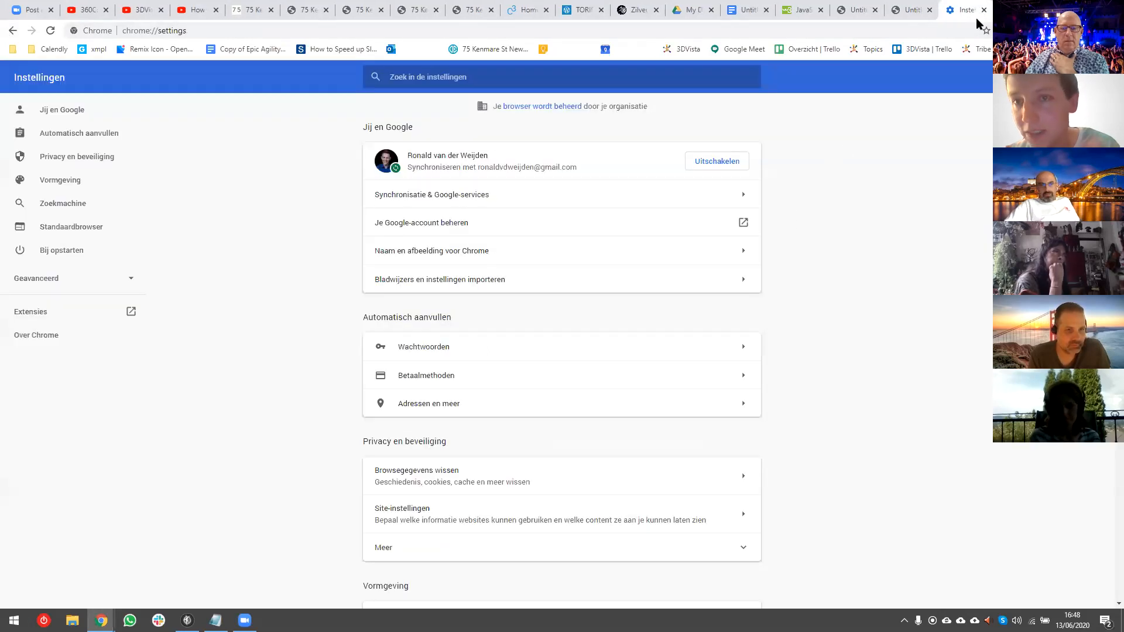
left_click(983, 10)
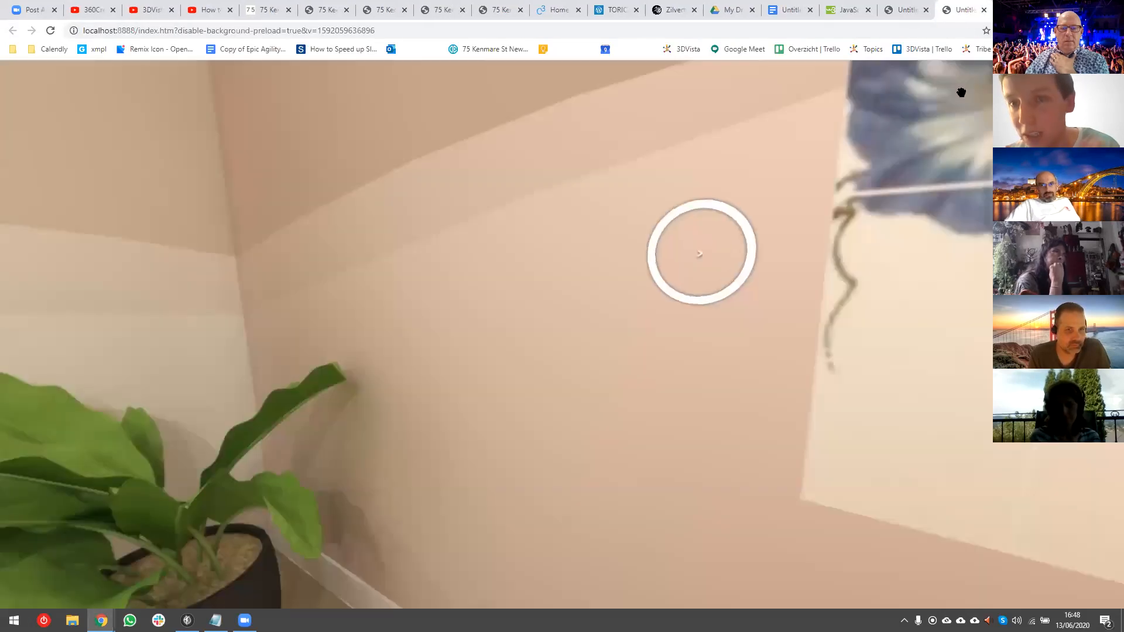
- Reload the tour preview with the browsing data cleared and turn the pano1 view to check the arrow hotspots
mouse_move(673, 311)
left_mouse_down()
mouse_move(577, 371)
mouse_move(482, 361)
left_mouse_up()
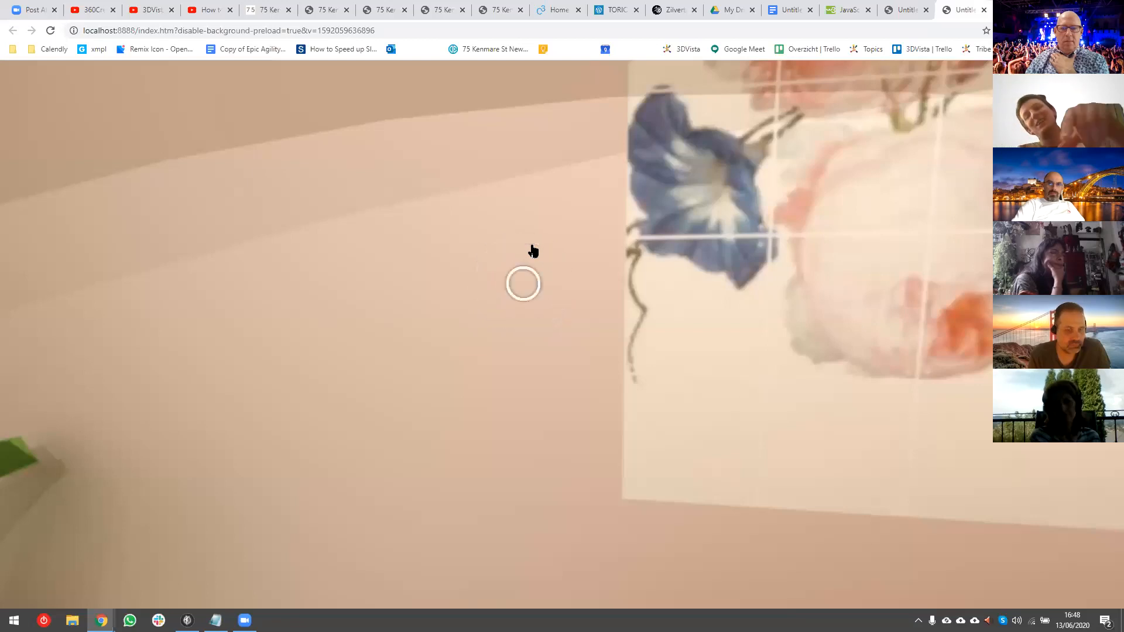
key("F5")
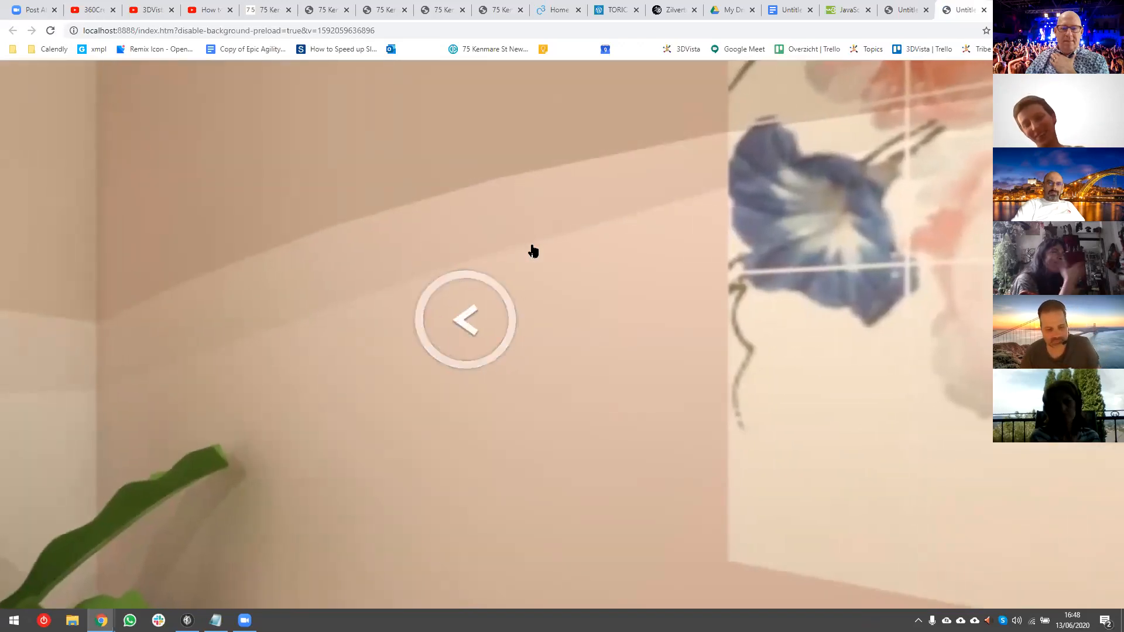
left_click_drag(779, 296, 605, 314)
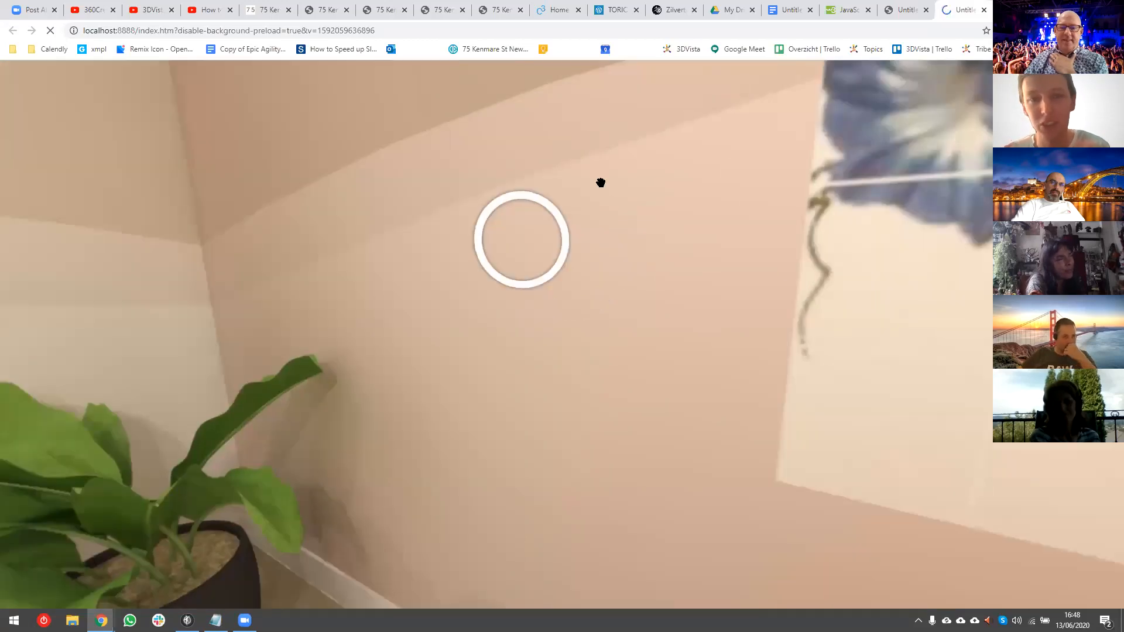
- Reload the tour preview two more times and turn the pano1 view to check which arrow hotspot shows on the wall
key("F5")
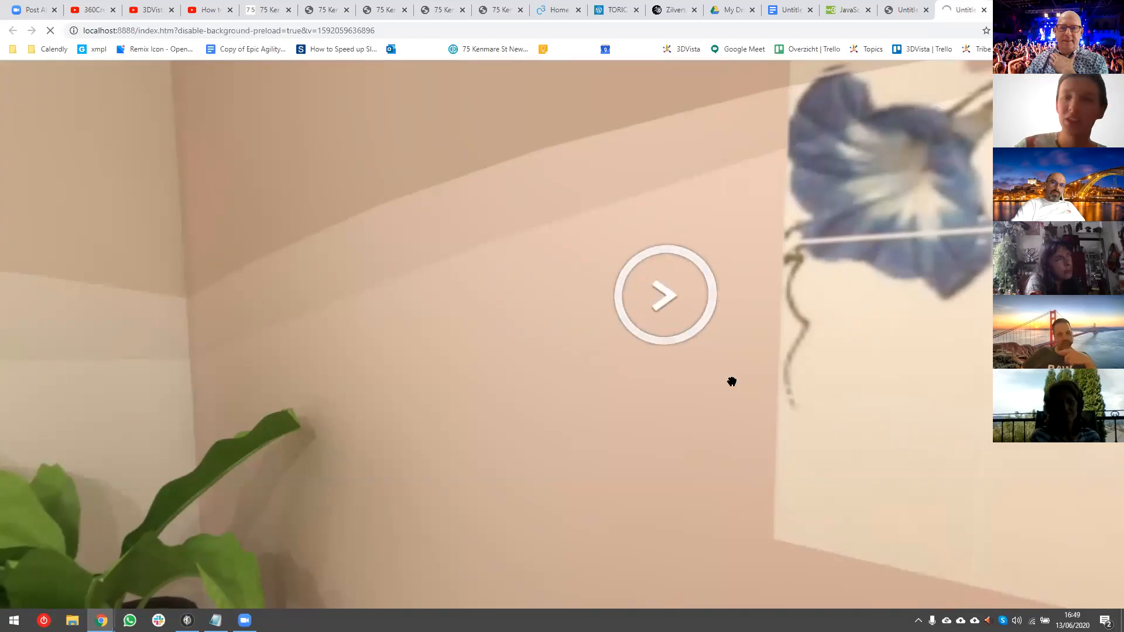
key("F5")
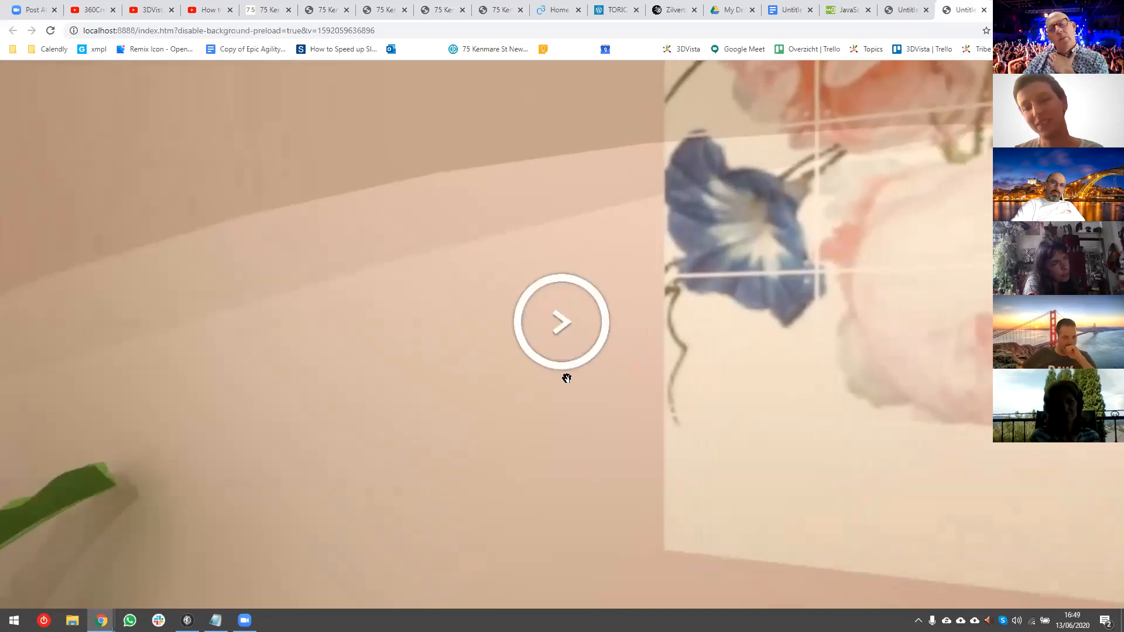
left_click_drag(597, 477, 817, 284)
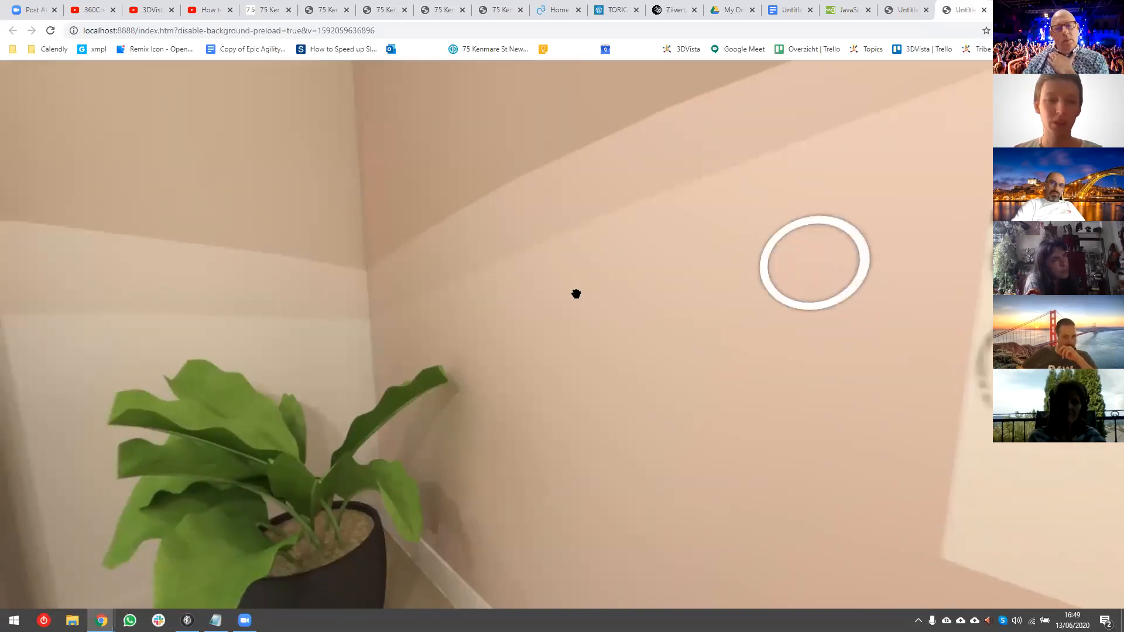
left_click_drag(969, 223, 184, 386)
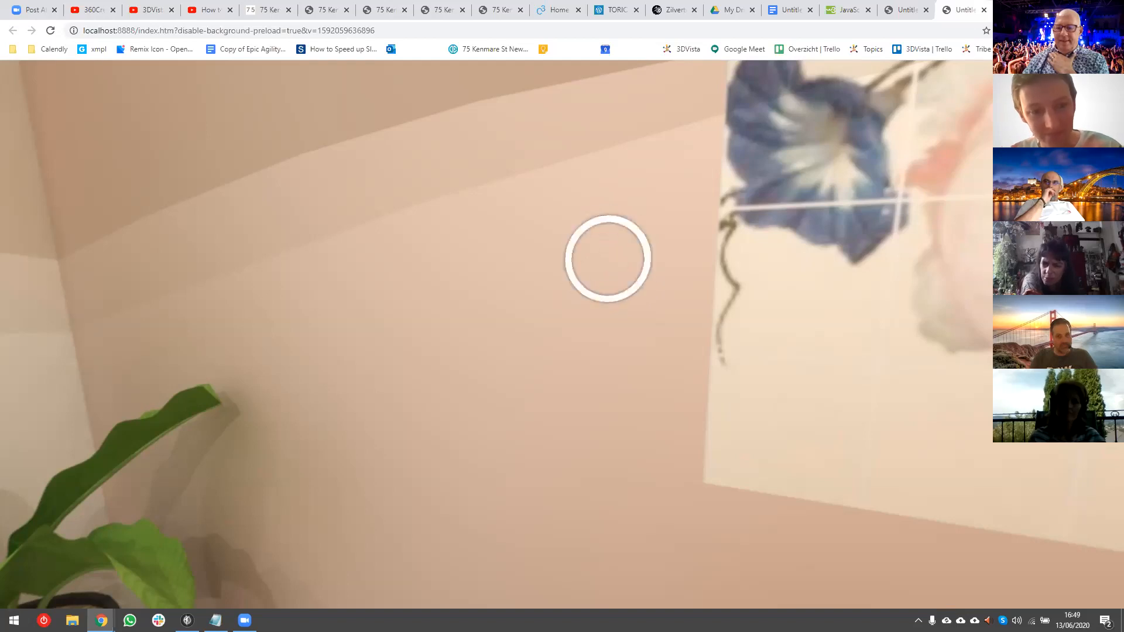
- Switch from Chrome to 3DVista and bring up the untitled Notepad document holding the two hotspot code blocks
mouse_move(187, 621)
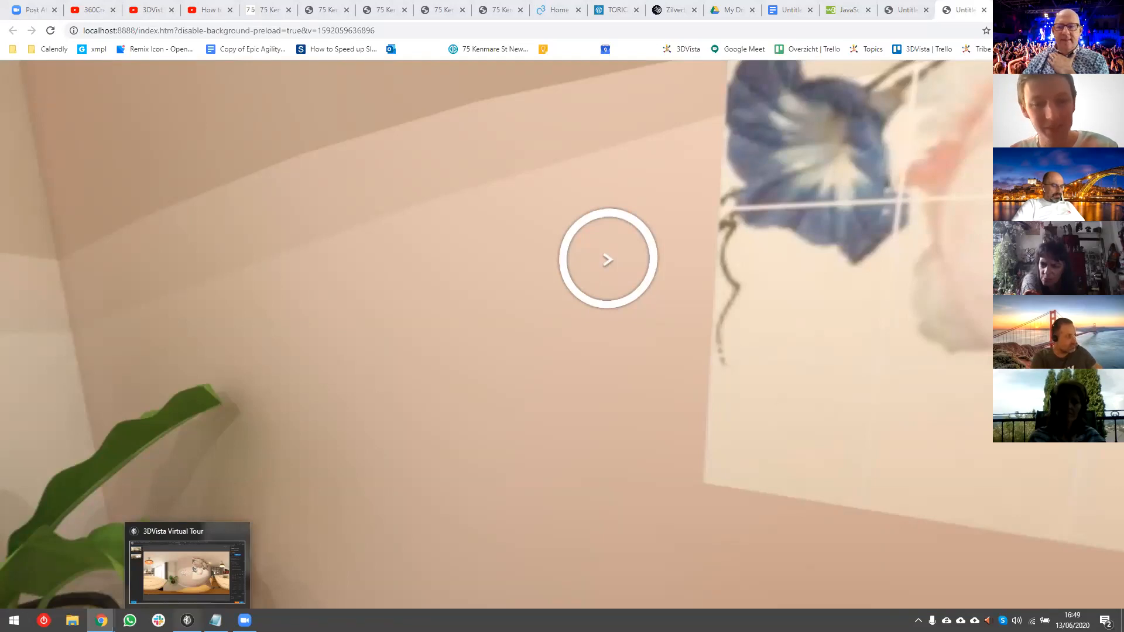
left_click(188, 570)
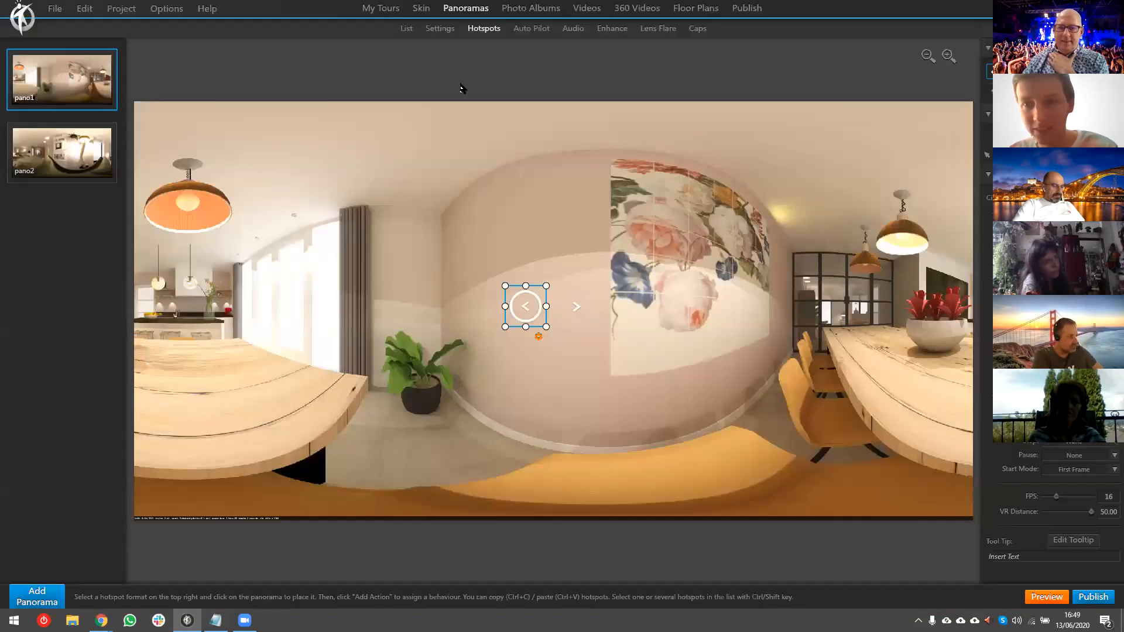
key("alt+Tab")
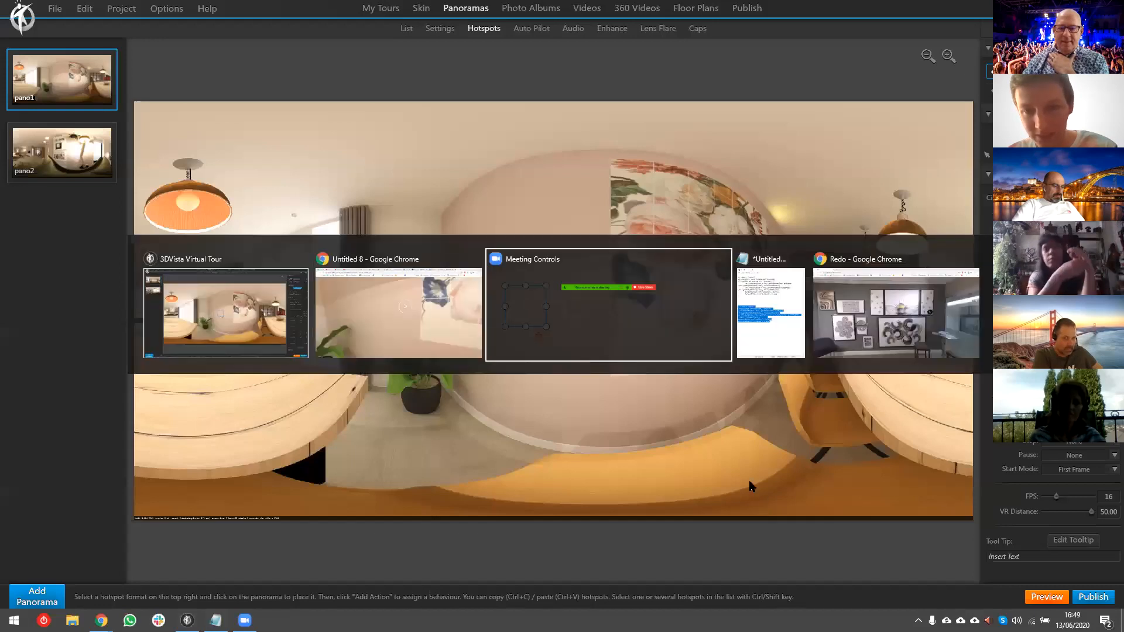
left_click(913, 432)
key("ctrl+a")
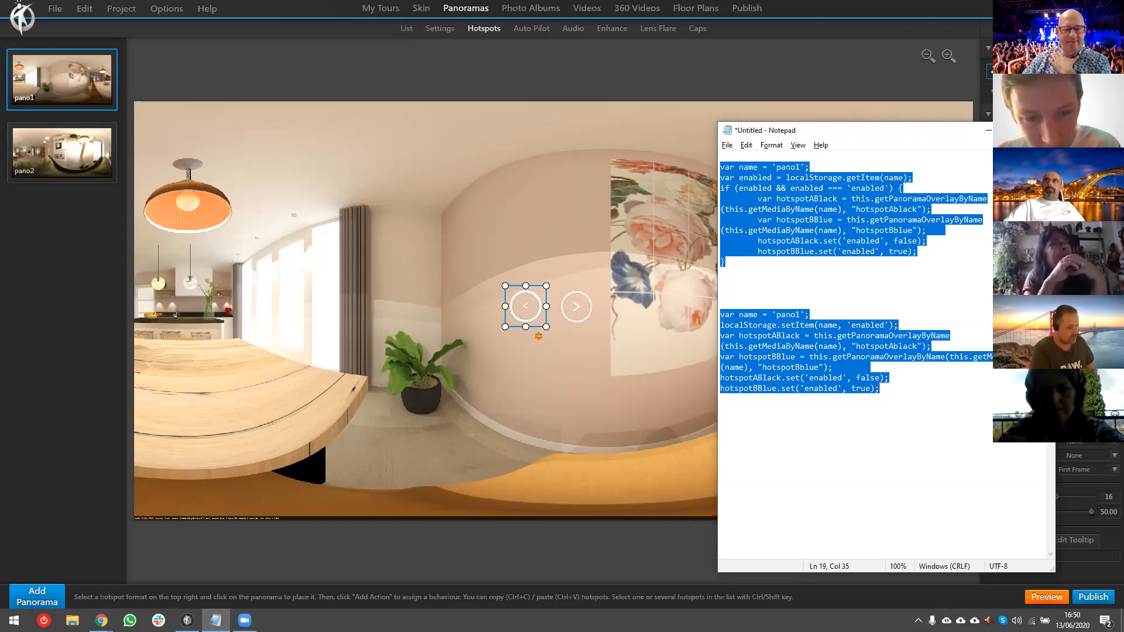
key("alt+Tab")
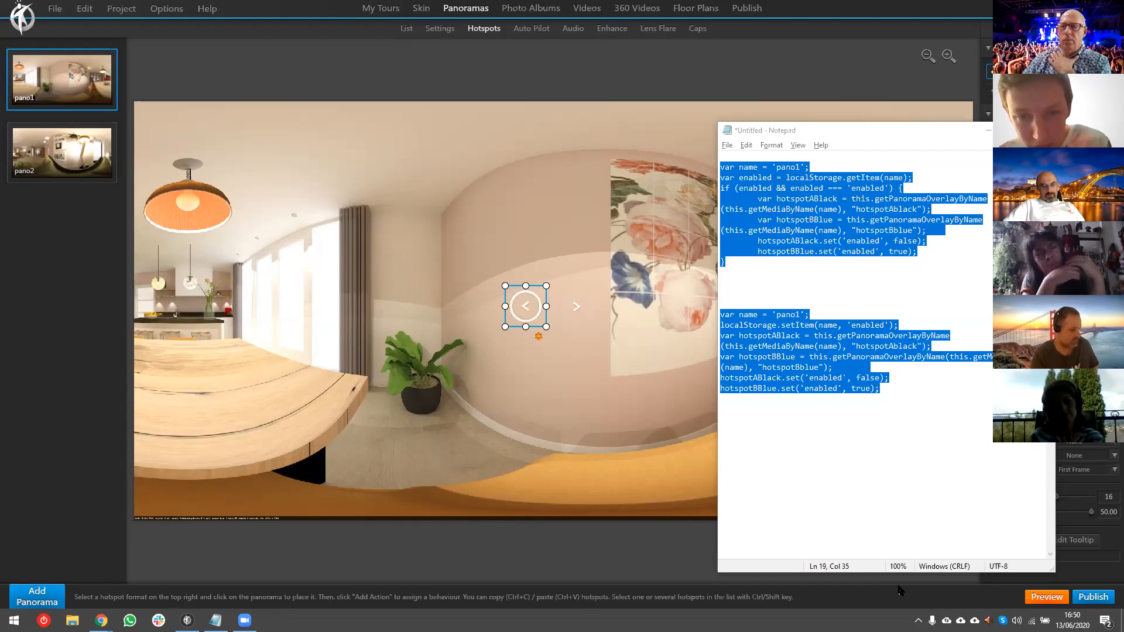
left_click(873, 330)
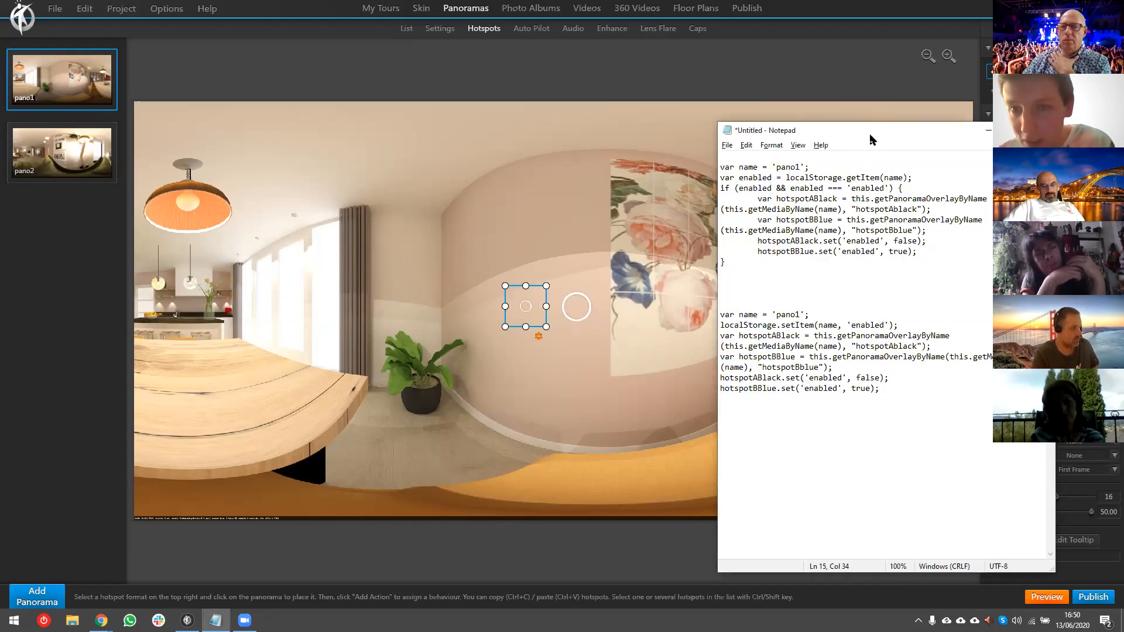
- Save the untitled Notepad document as a text file named javascript in the Gdrive 360Creators folder
left_click_drag(868, 131, 1053, 149)
left_click(912, 163)
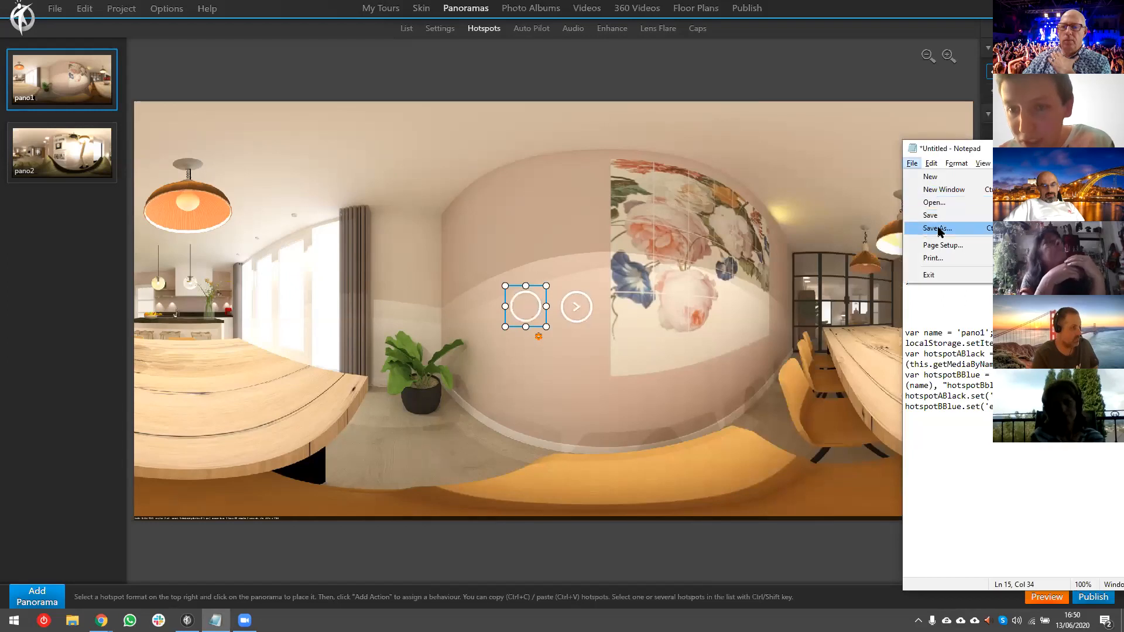
left_click(931, 216)
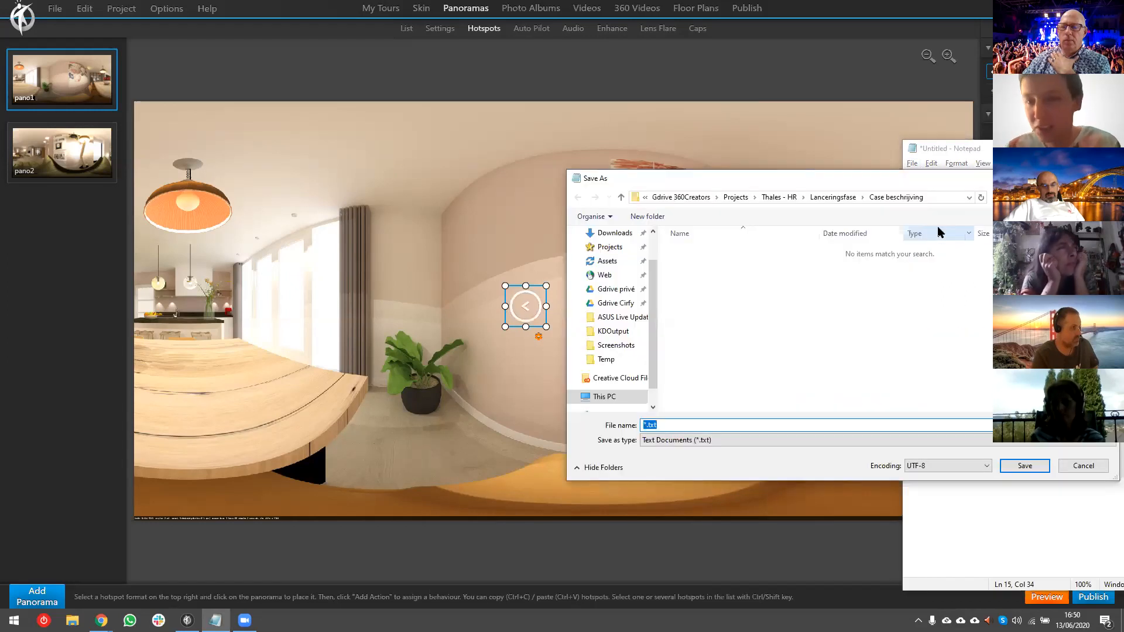
left_click_drag(802, 176, 983, 176)
left_click(886, 193)
type("javascript")
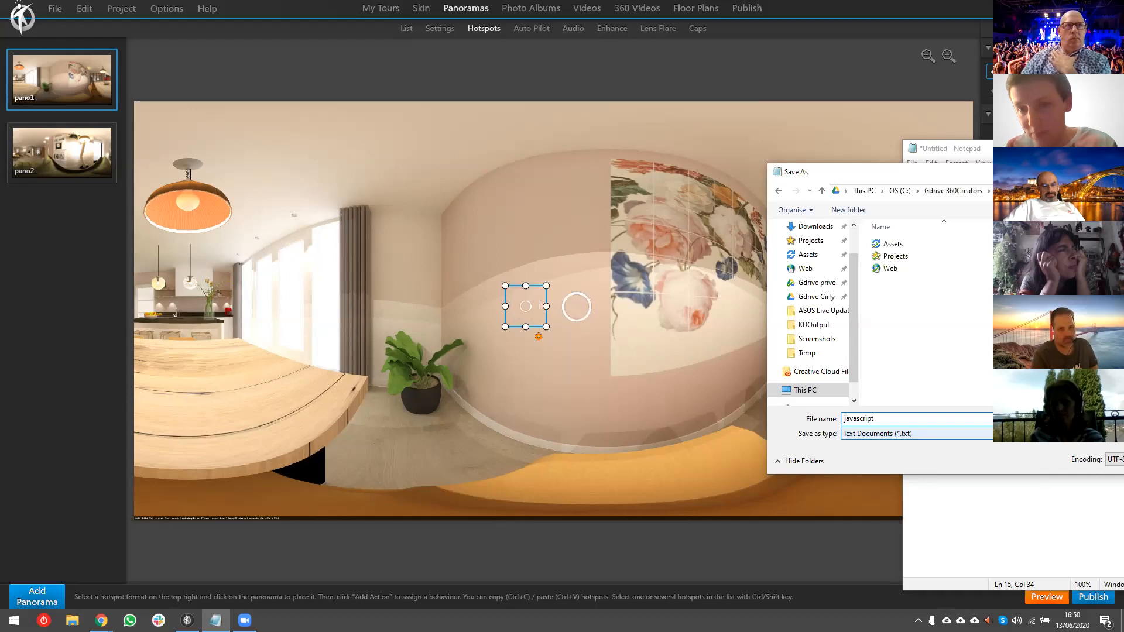
key("Return")
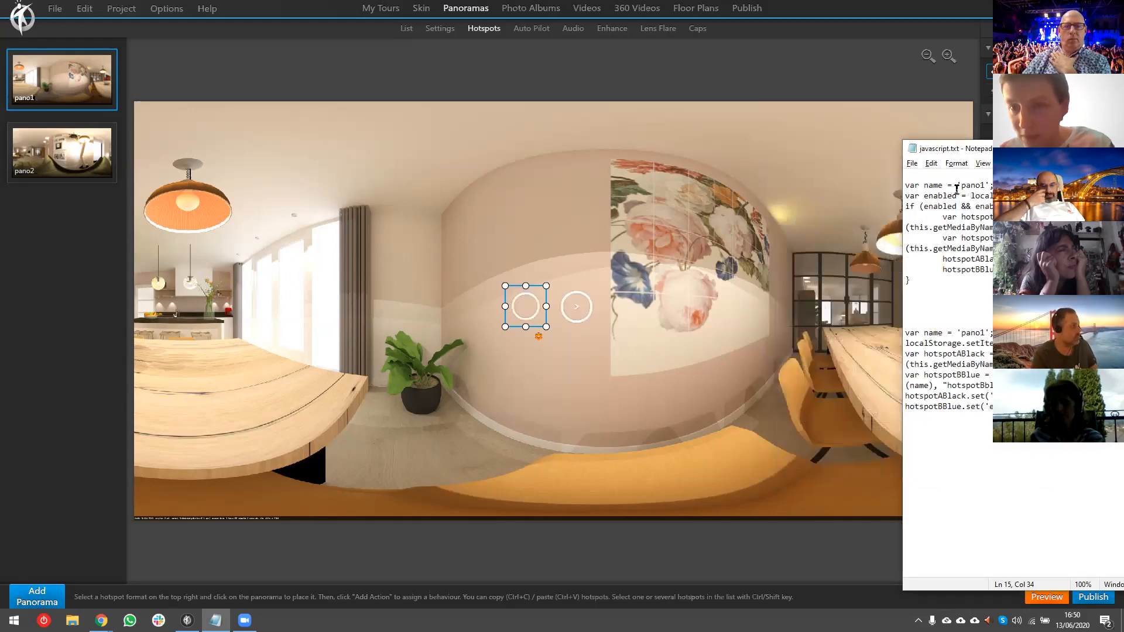
- Add the heading "PART 1 OF THE CODE" with blank lines below it above the first code block
left_click(933, 174)
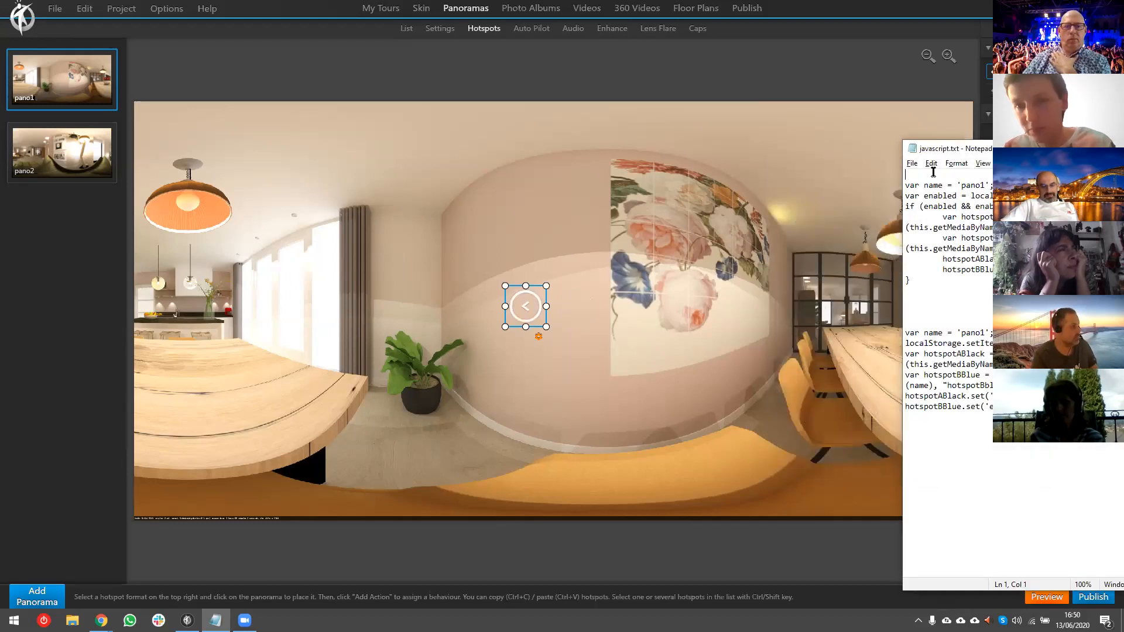
key("Return")
key("Return")
type("P")
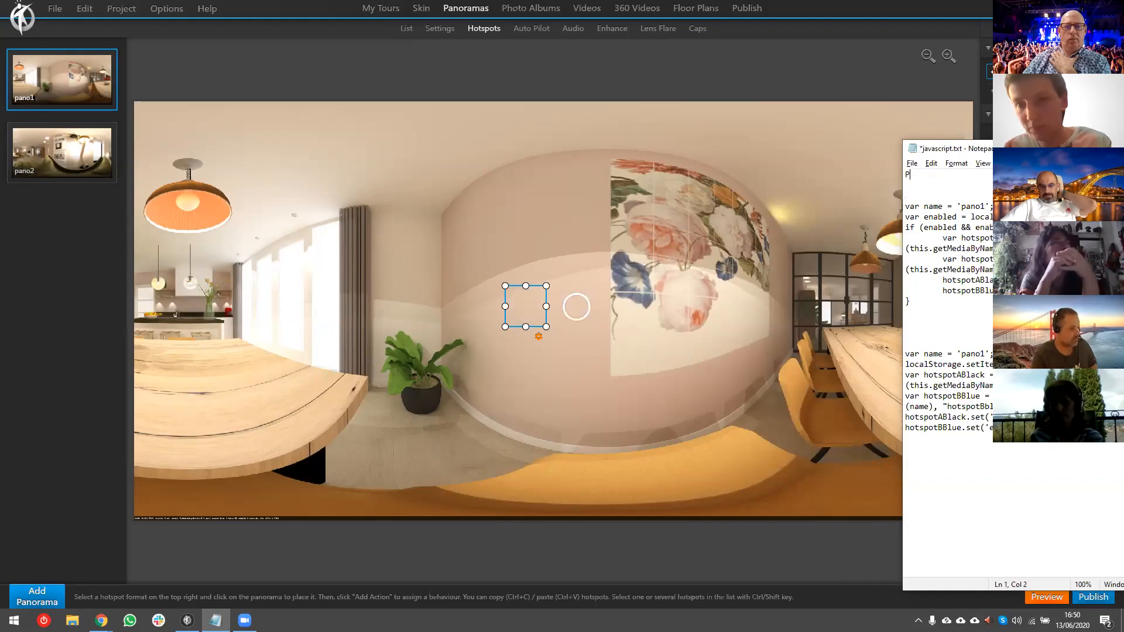
type("ART 1")
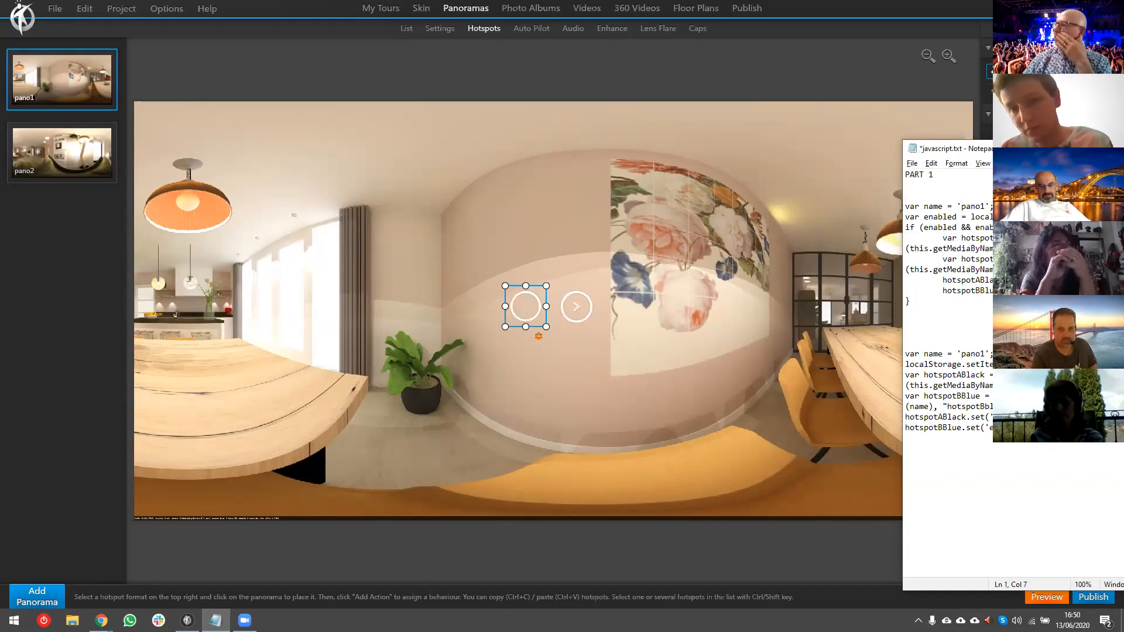
type(" OF THE CODE")
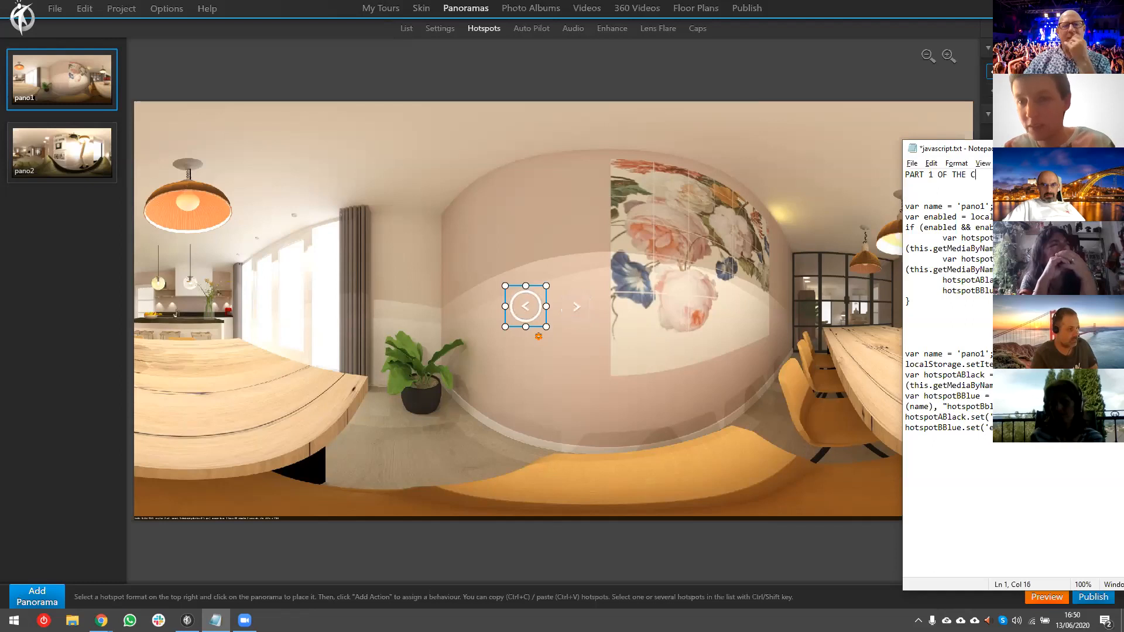
- Add the heading "PART 2 OF THE CODE" above the second code block
left_click(945, 323)
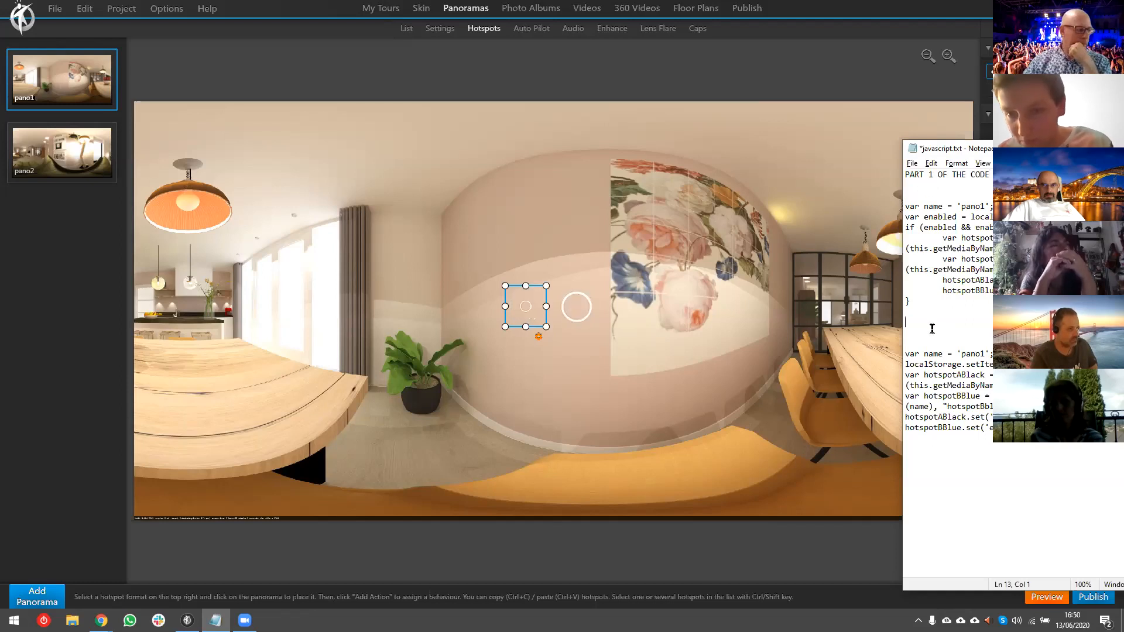
key("Return")
type("PART 2 OF THE CODE")
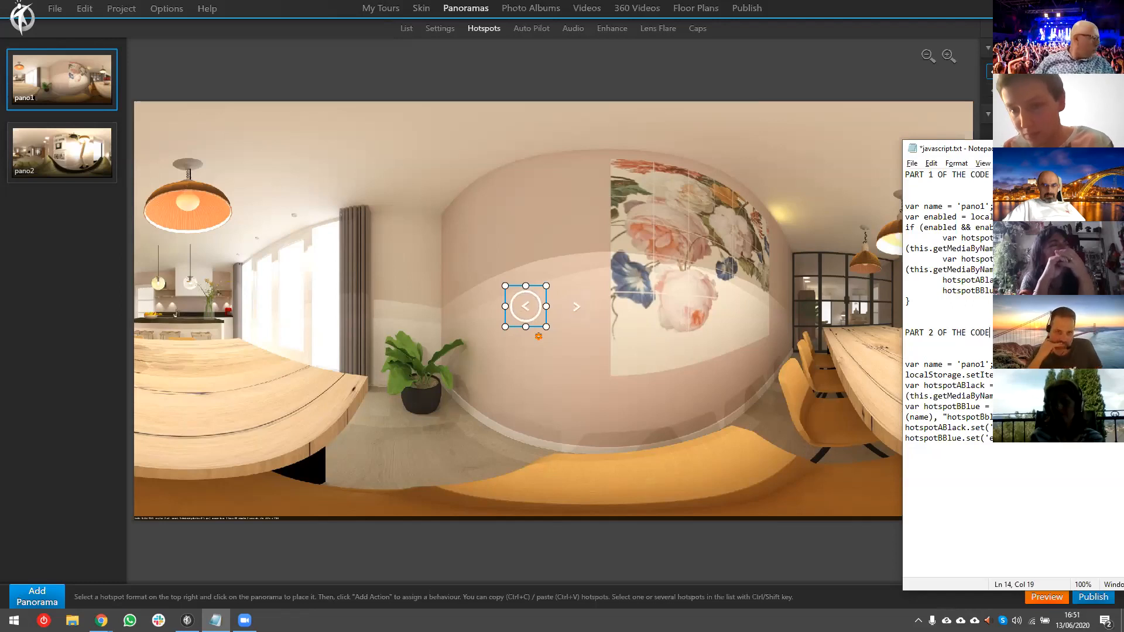
- Turn both part headings into comments by prefixing them with //, and save the javascript.txt file
key("Up")
type("//")
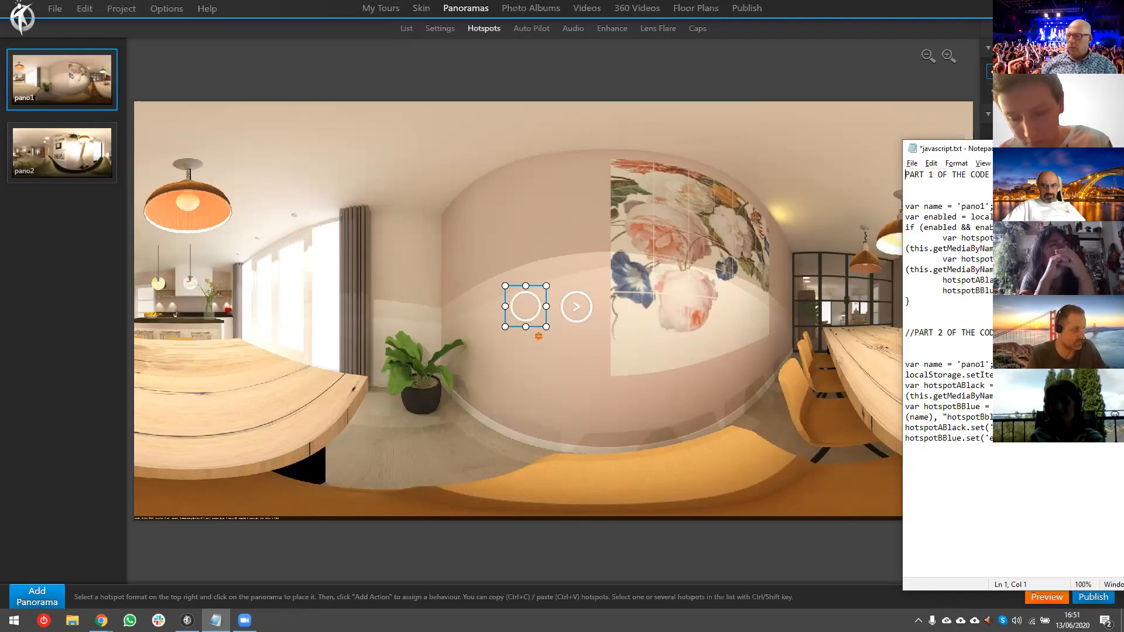
type("//")
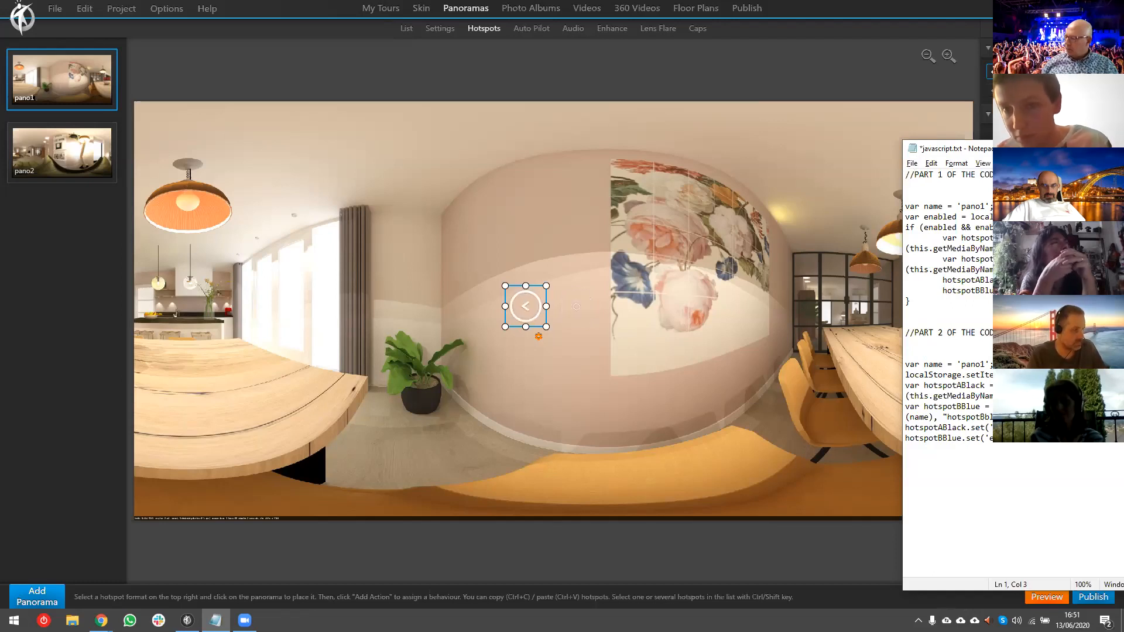
left_click_drag(943, 149, 841, 120)
key("ctrl+s")
- Open a File Explorer window on Quick access and place it over the 3DVista project beside the Notepad window
key("alt+Tab")
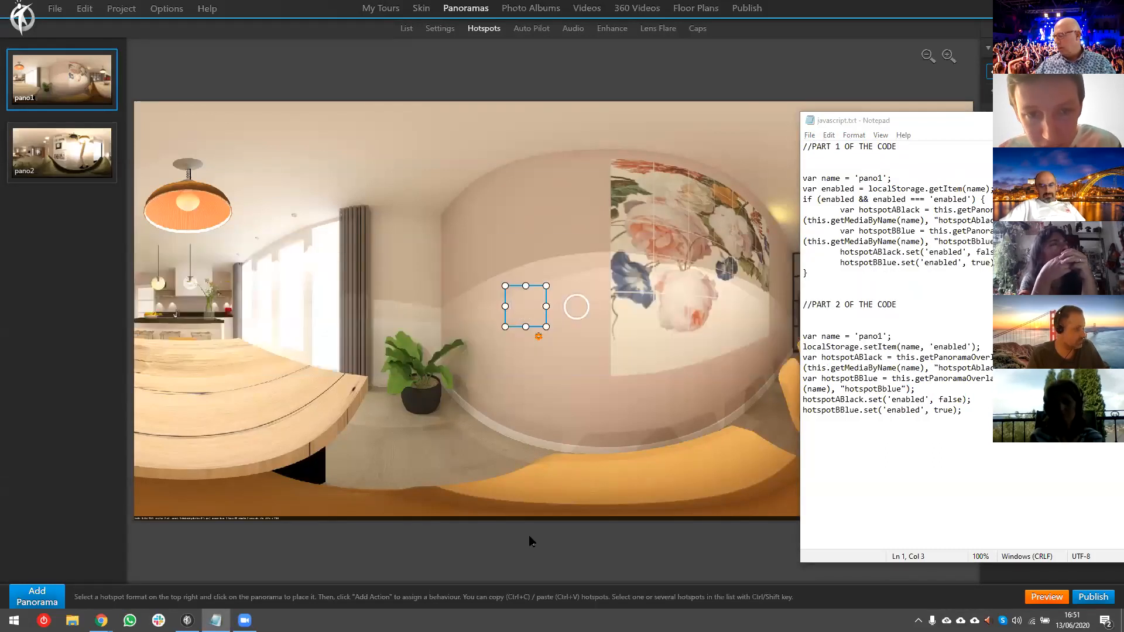
key("super+e")
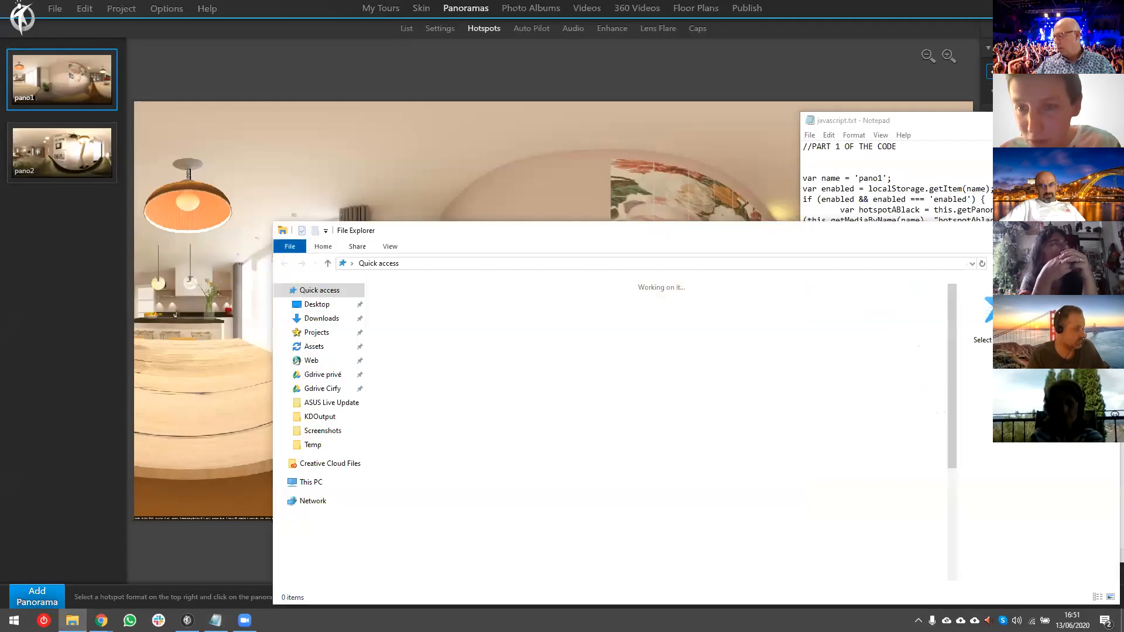
left_click_drag(856, 234, 1063, 220)
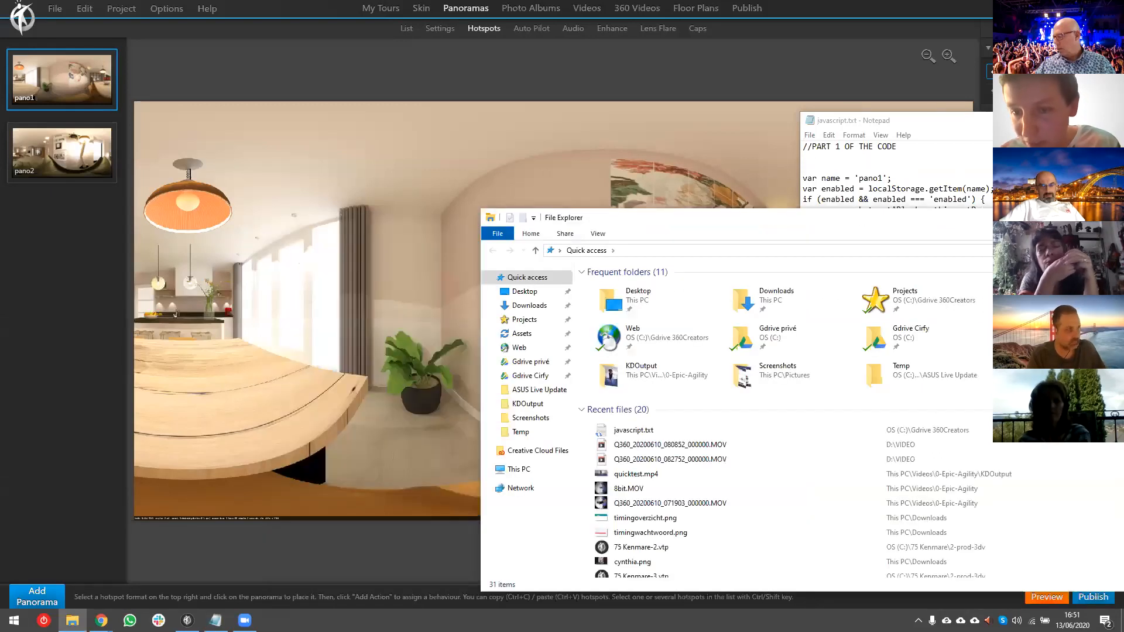
left_click_drag(812, 224, 949, 216)
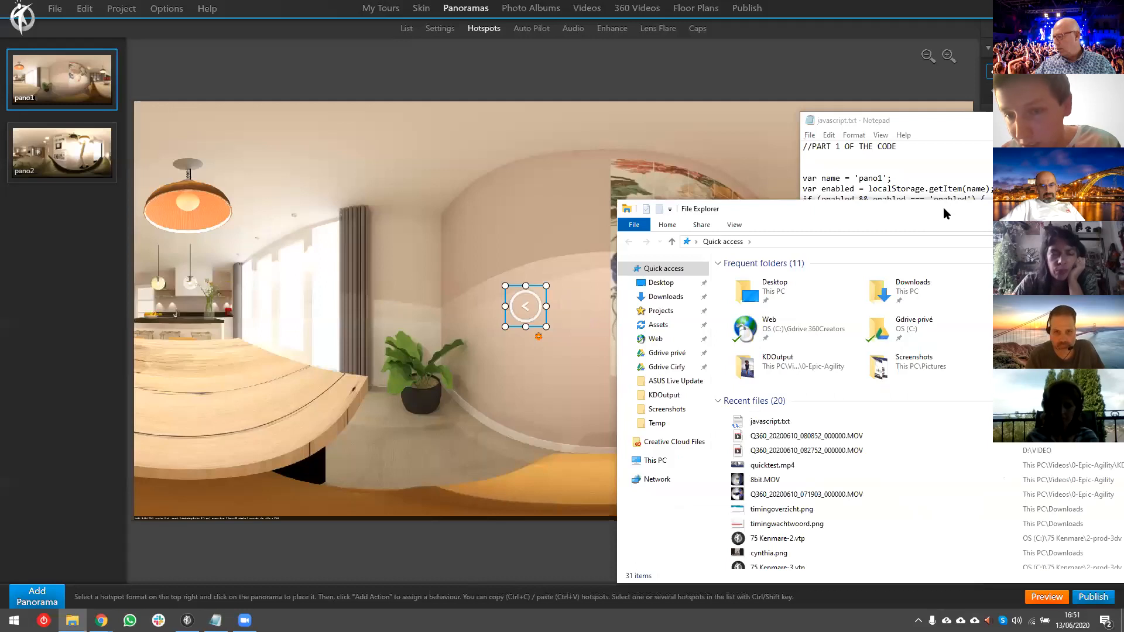
key("super+Right")
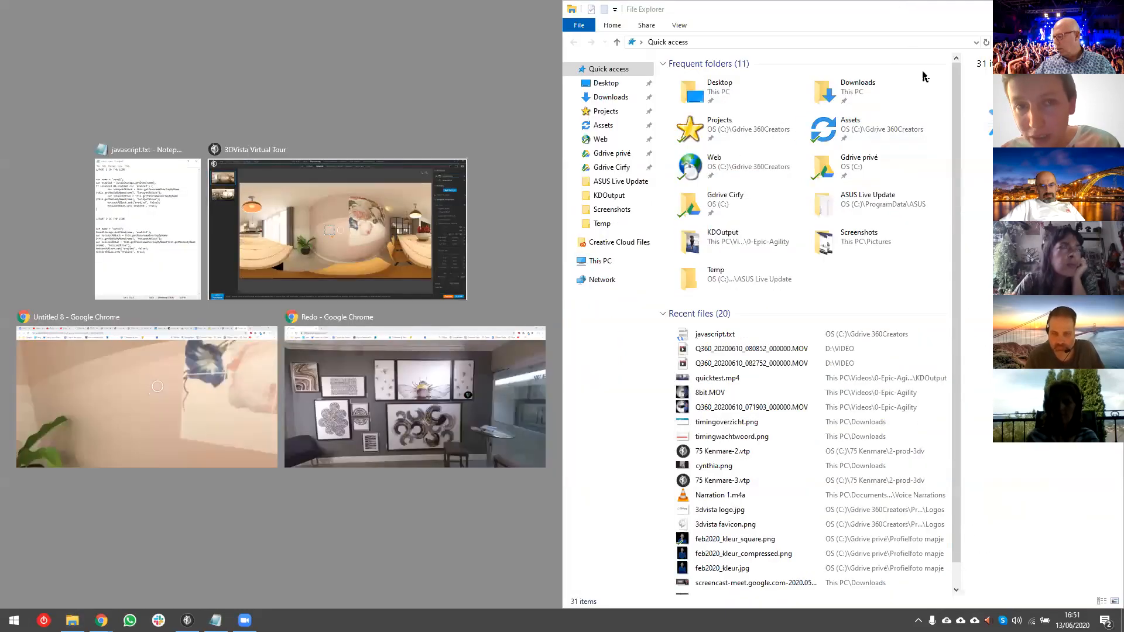
left_click_drag(989, 9, 930, 145)
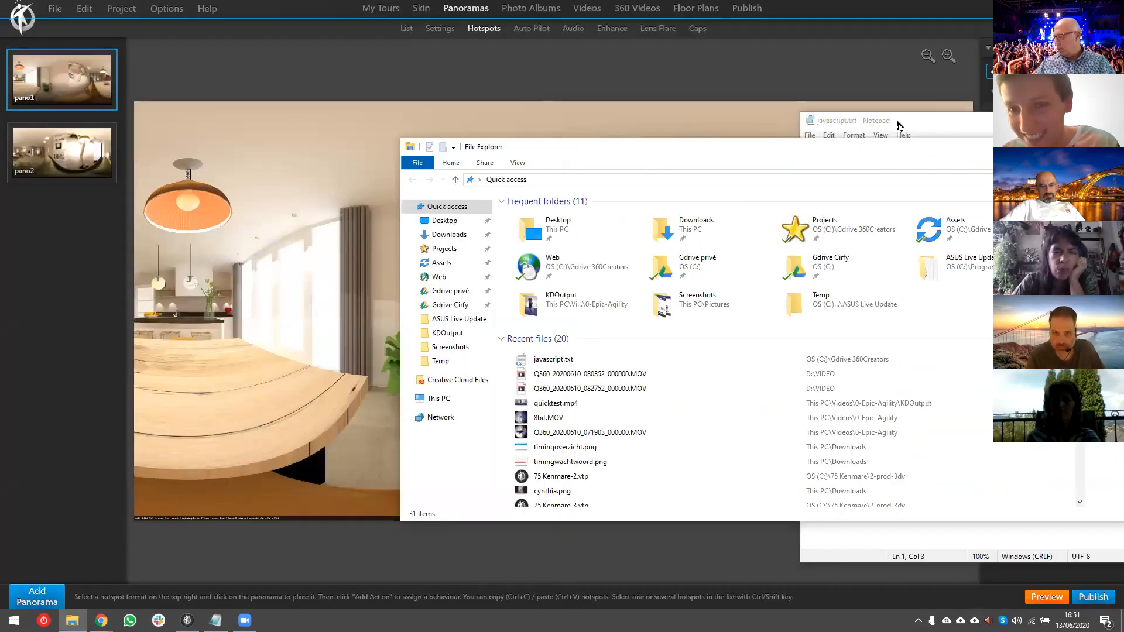
- Close the javascript.txt Notepad window, move File Explorer aside, and select javascript.txt among the recent files
left_click(891, 121)
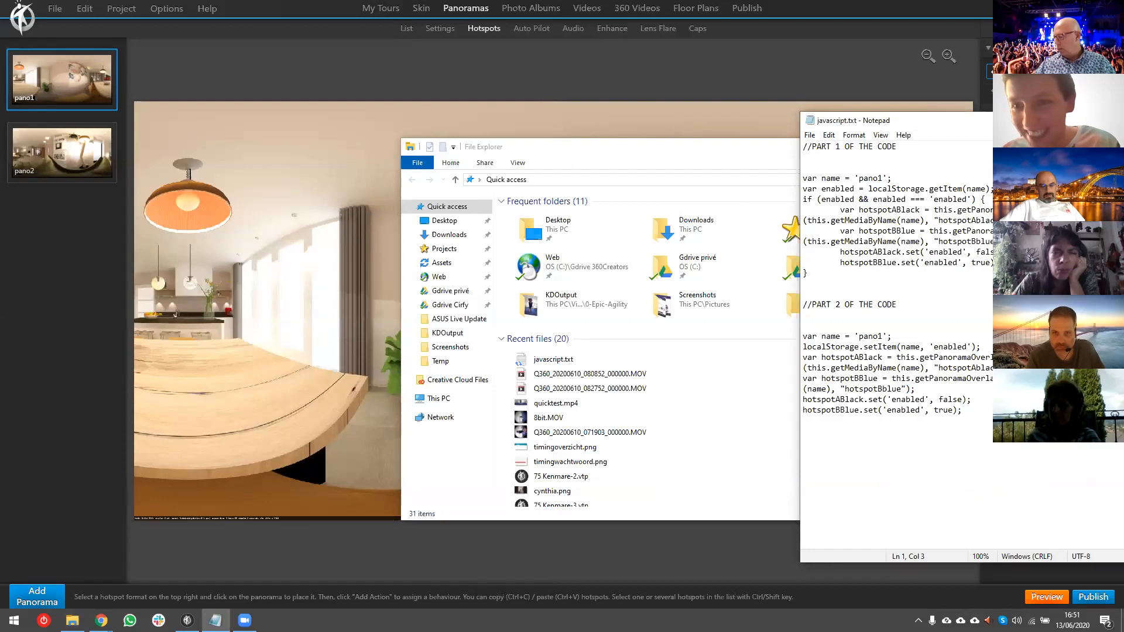
left_click_drag(891, 121, 821, 137)
left_click(1059, 137)
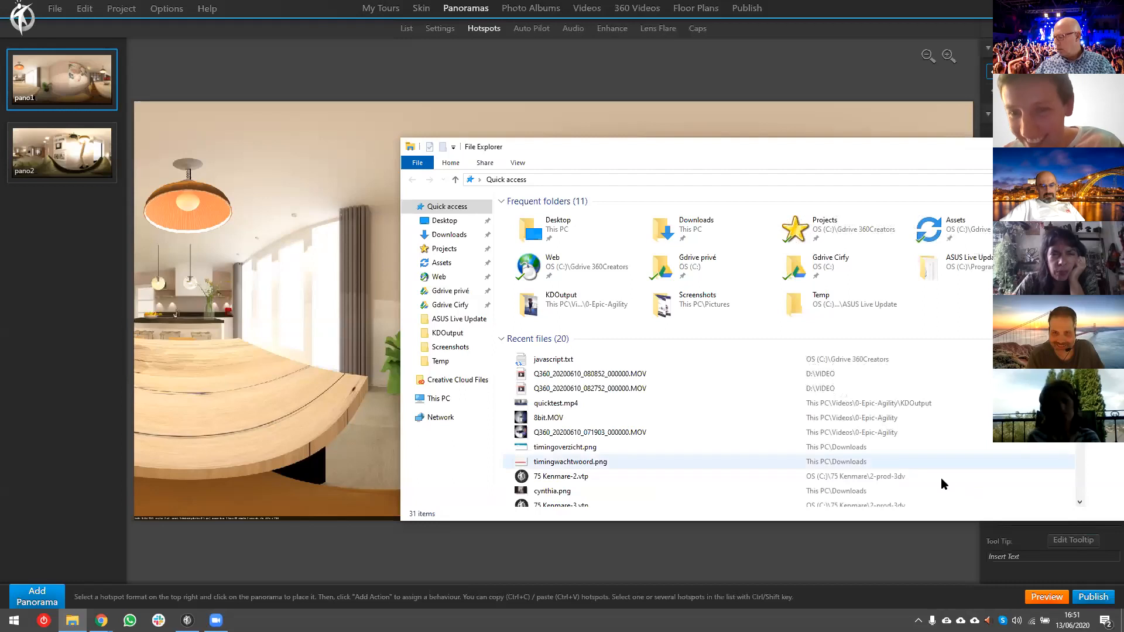
left_click_drag(903, 145, 1108, 145)
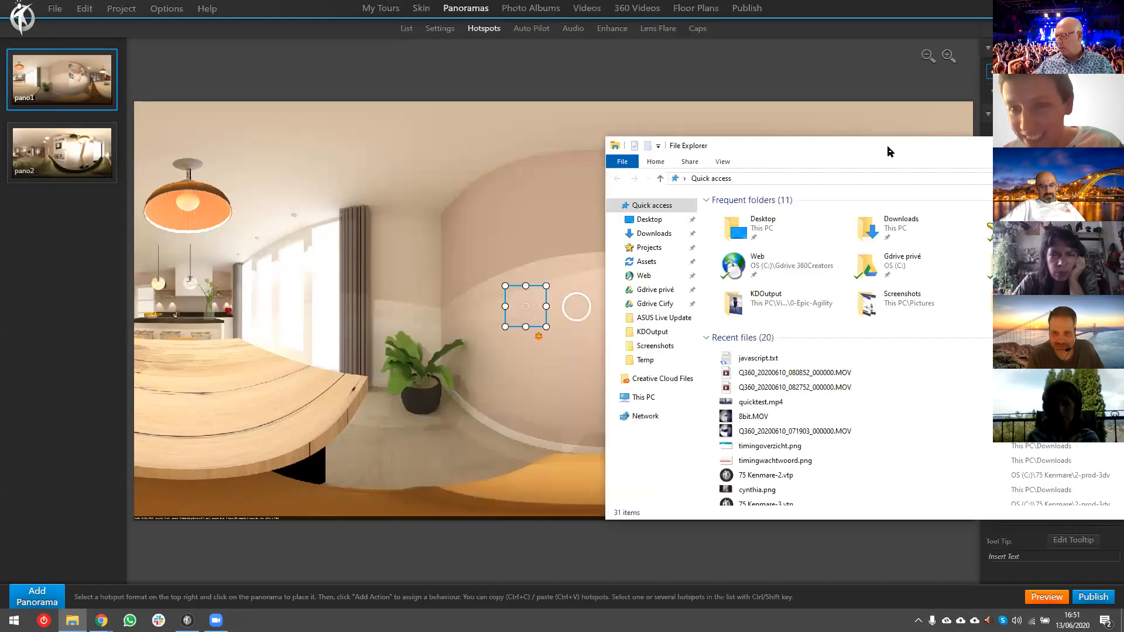
left_click_drag(908, 151, 1104, 158)
left_click(961, 366)
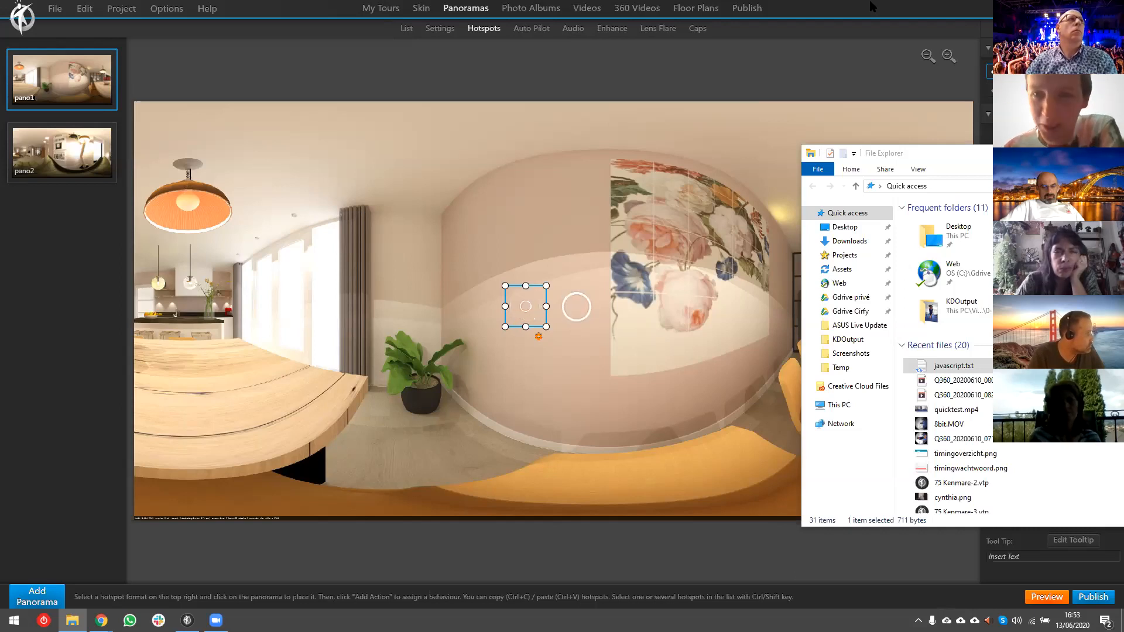
- Return to the 3DVista project and reselect the left-pointing arrow hotspot on the pano1 wall
left_click(903, 6)
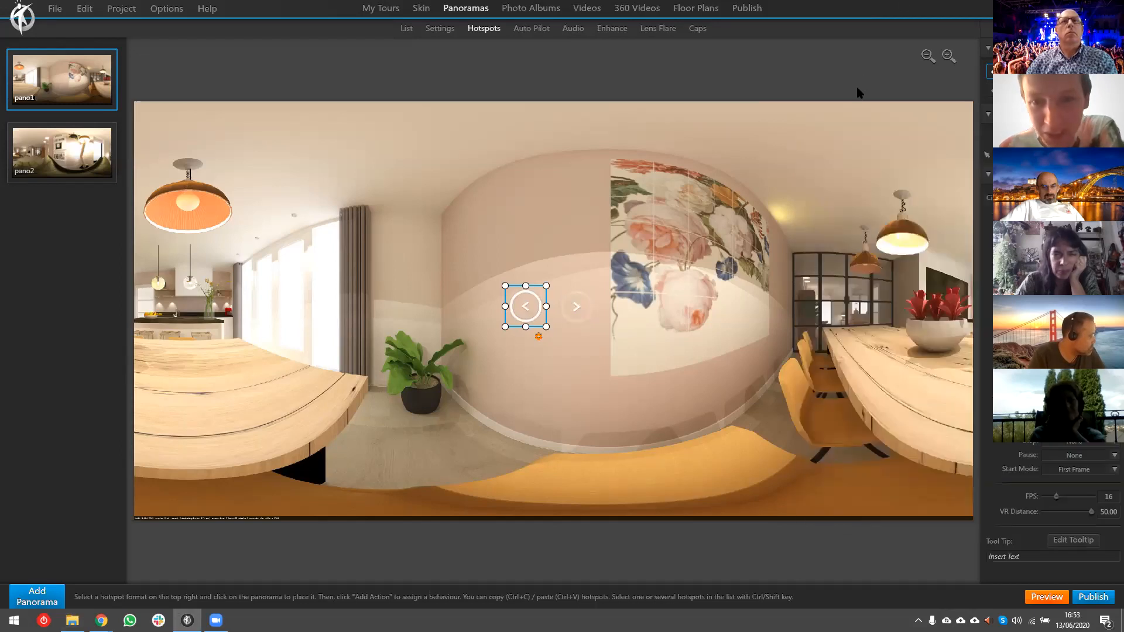
left_click(505, 308)
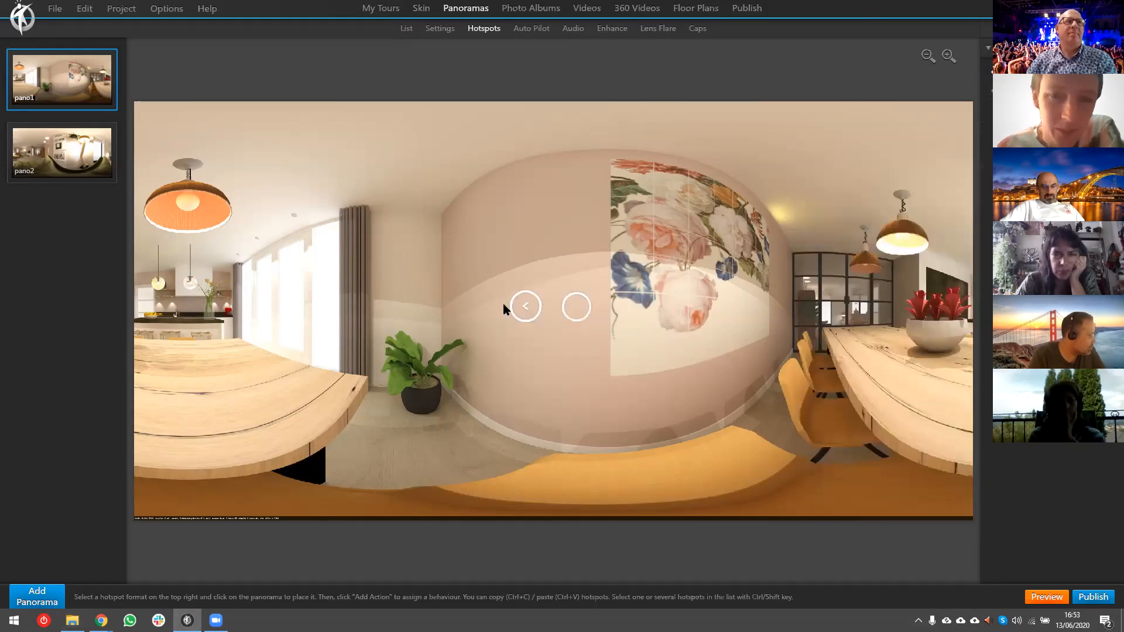
left_click(524, 305)
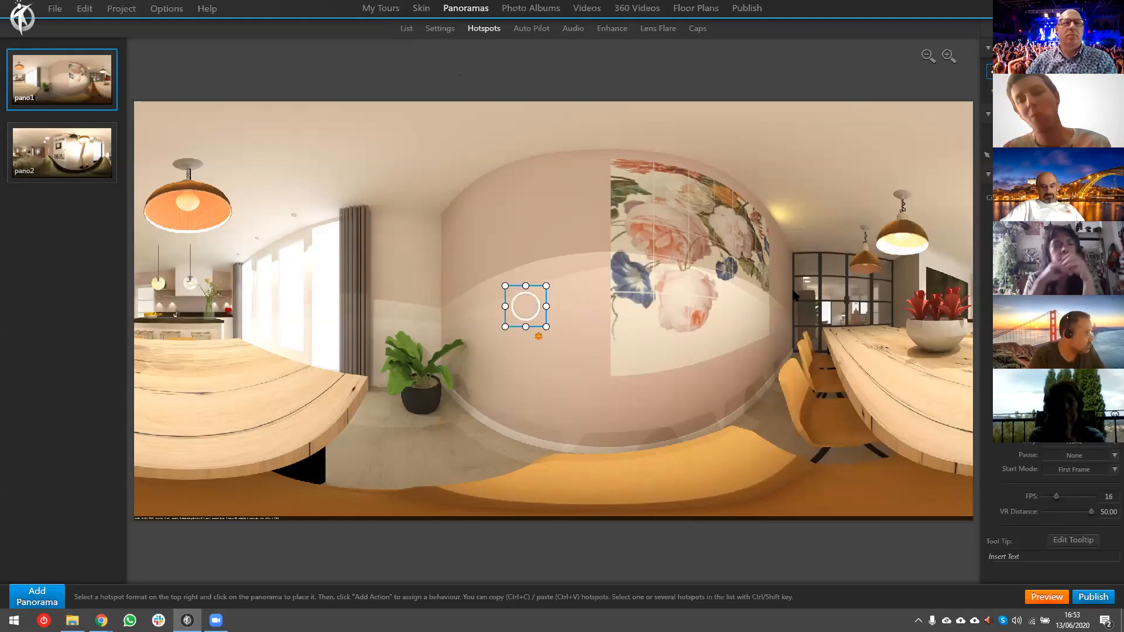
- Open the left-pointing arrow hotspot's Execute Javascript action and examine the pano1 variable, the localStorage call and the lines setting hotspot visibility
left_click(674, 470)
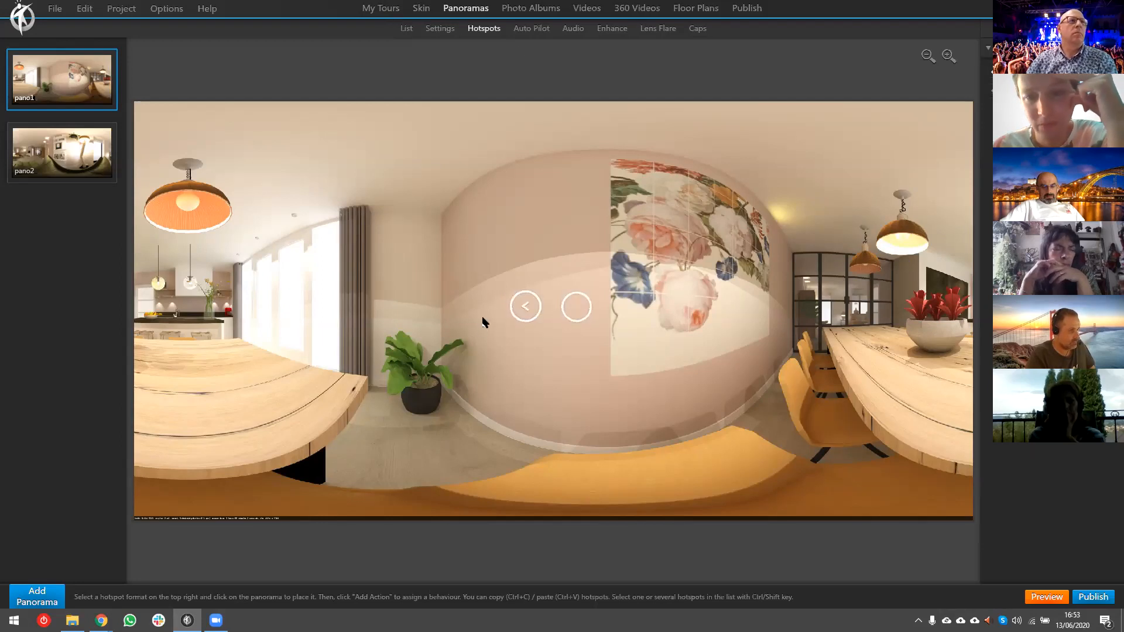
double_click(525, 305)
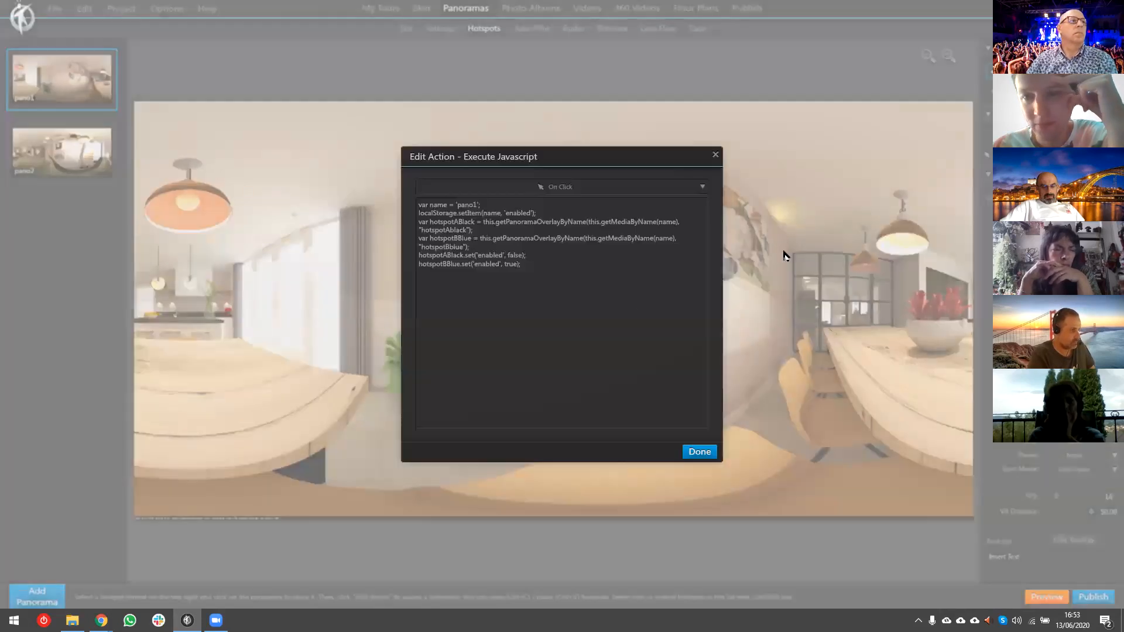
mouse_move(456, 213)
left_mouse_down()
mouse_move(483, 244)
mouse_move(474, 221)
left_mouse_up()
left_click(508, 257)
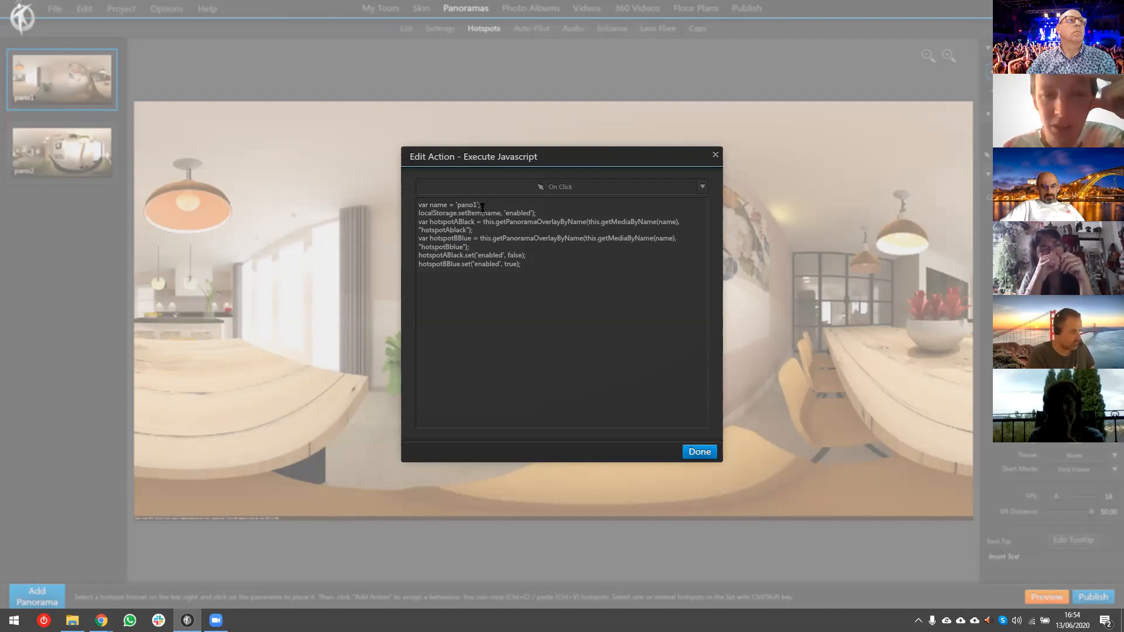
triple_click(434, 215)
left_click(501, 238)
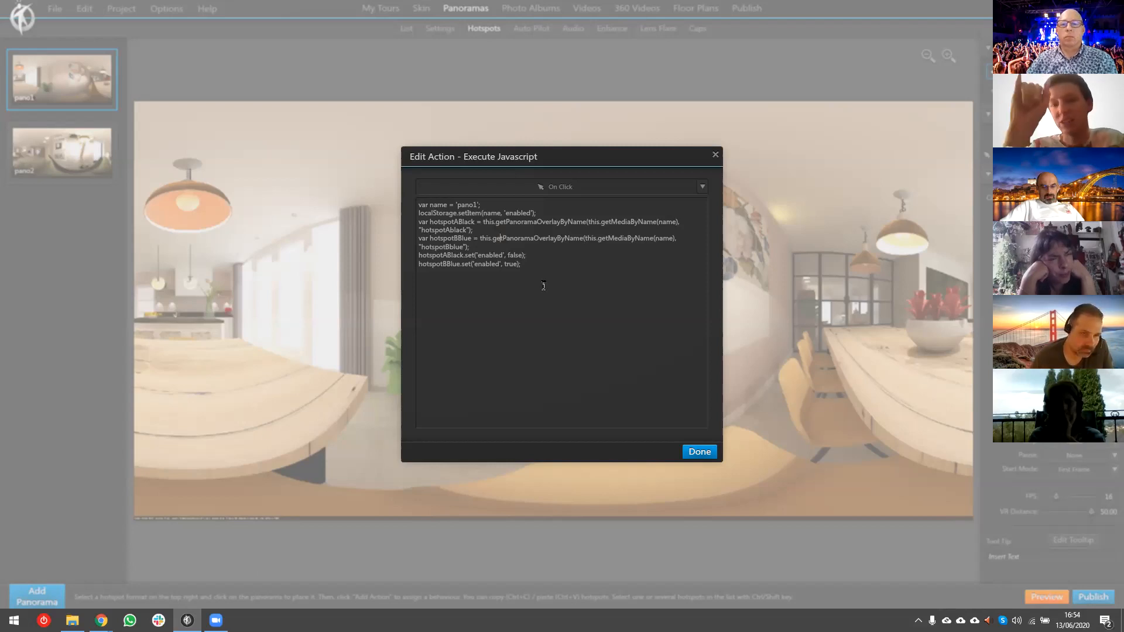
left_click_drag(434, 257, 392, 273)
left_click(447, 264)
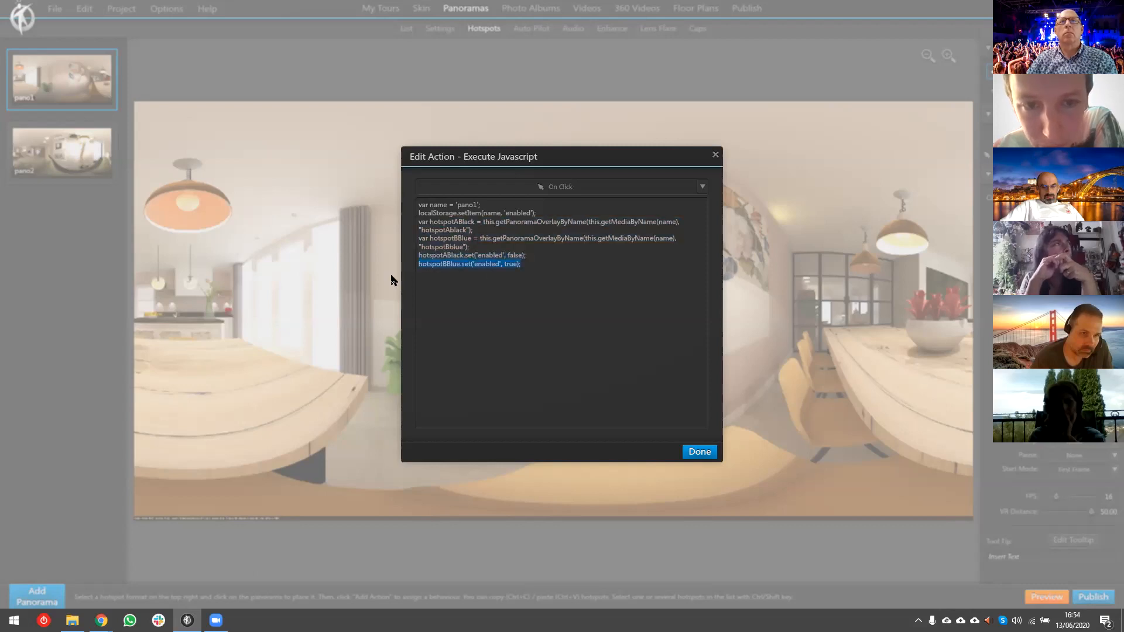
- Review the hotspot script again from its first line, select the whole code block, and close the action editor without changing it
mouse_move(419, 204)
left_mouse_down()
mouse_move(454, 203)
mouse_move(459, 226)
mouse_move(594, 229)
mouse_move(506, 238)
mouse_move(408, 226)
mouse_move(417, 216)
left_mouse_up()
left_click(431, 208)
left_click(495, 226)
left_click(506, 232)
left_click(481, 236)
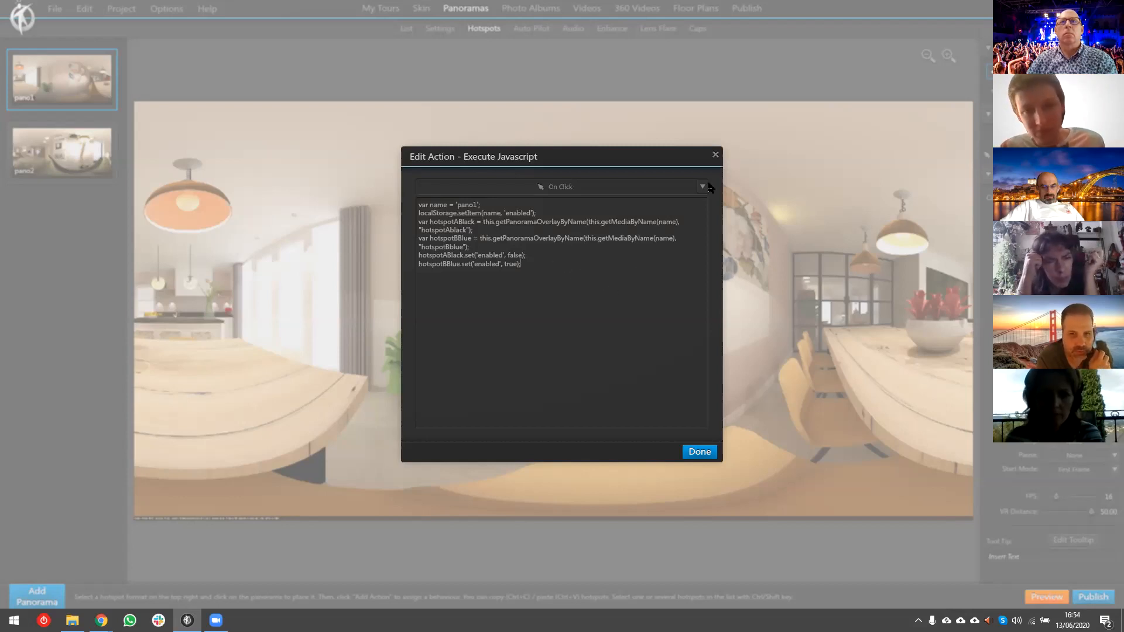
left_click_drag(579, 310, 247, 144)
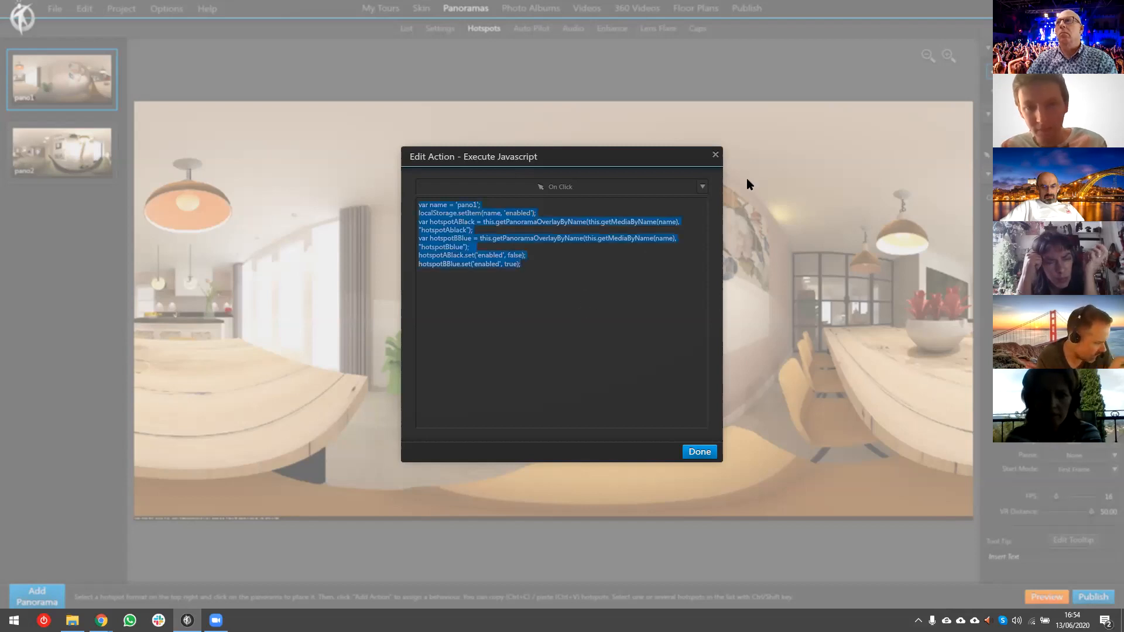
left_click(715, 156)
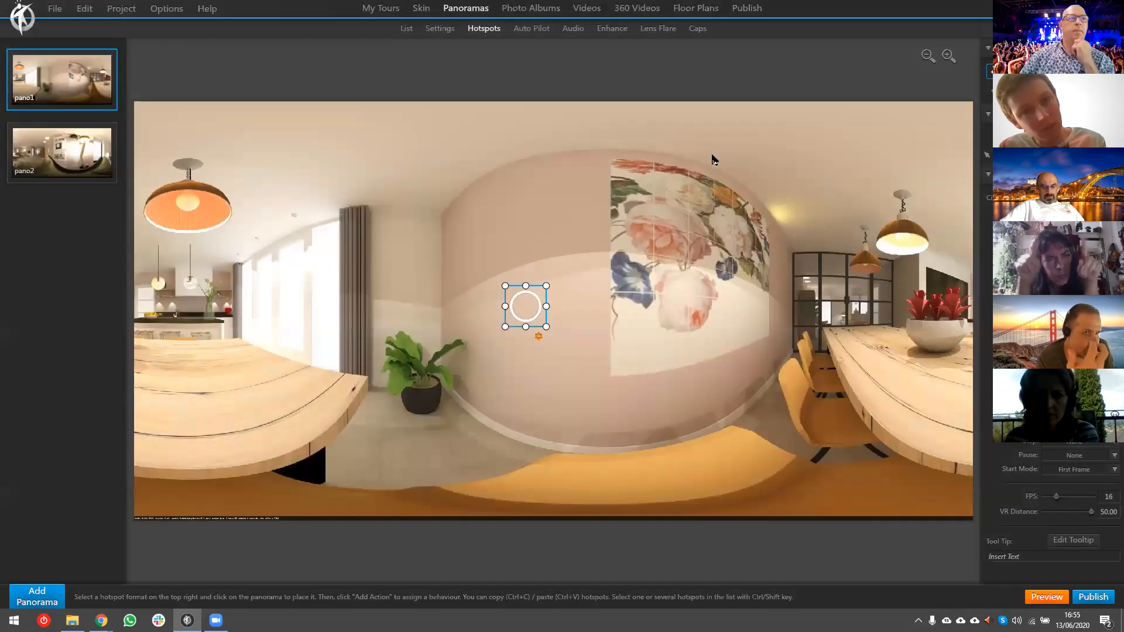
- Switch to the skin editor and add the blue-titled Frame 2 text box from the library over the Main Viewer
left_click(422, 8)
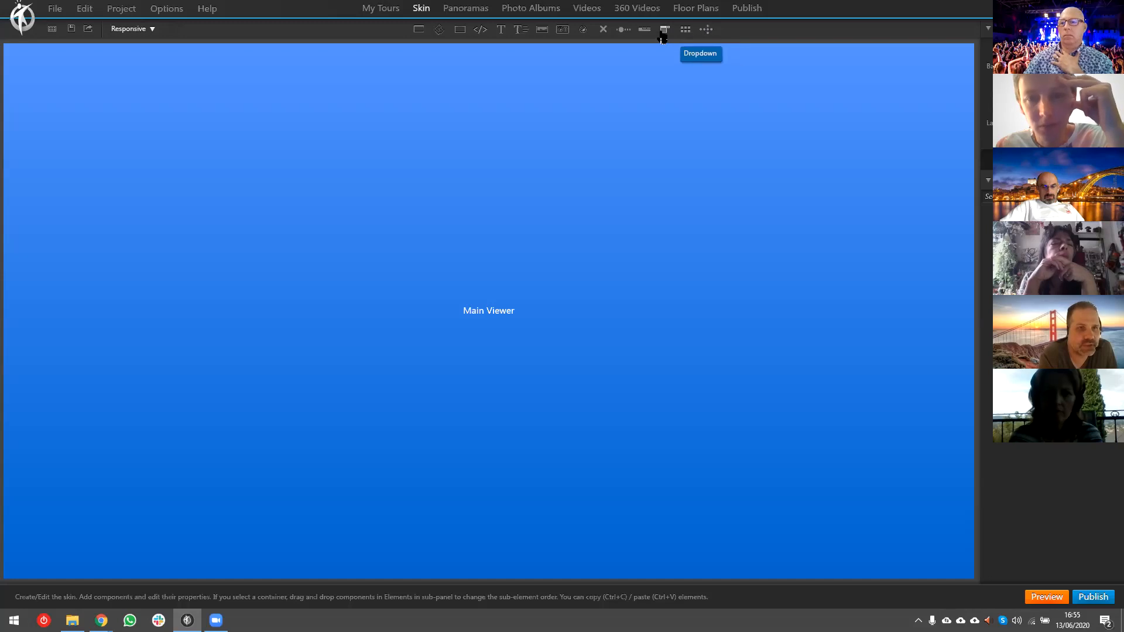
left_click(501, 32)
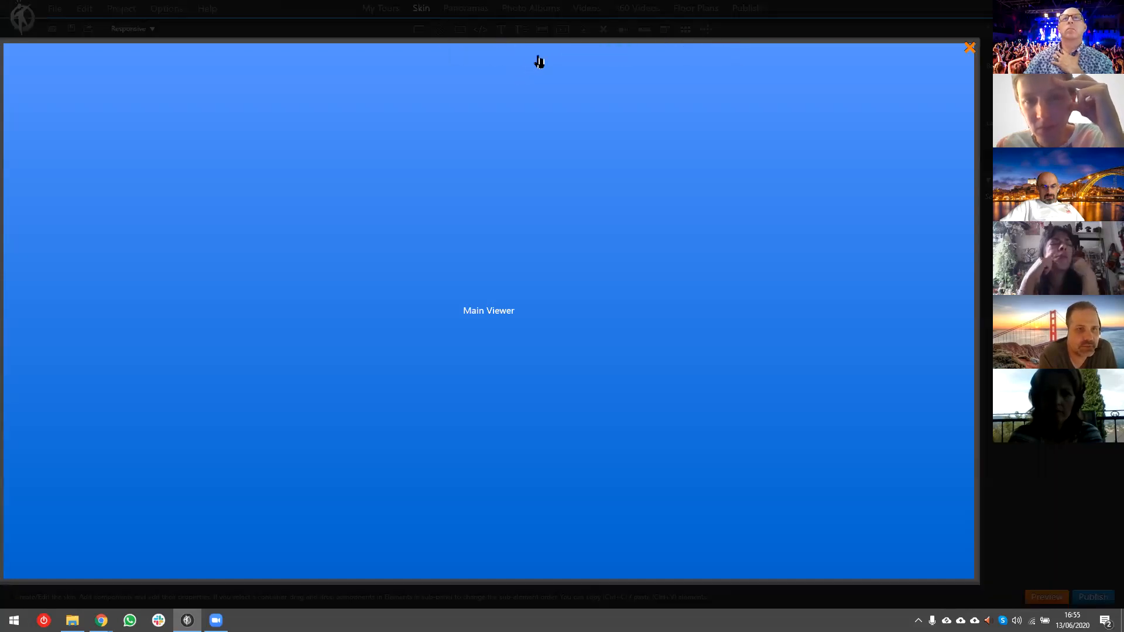
left_click(970, 48)
left_click(522, 31)
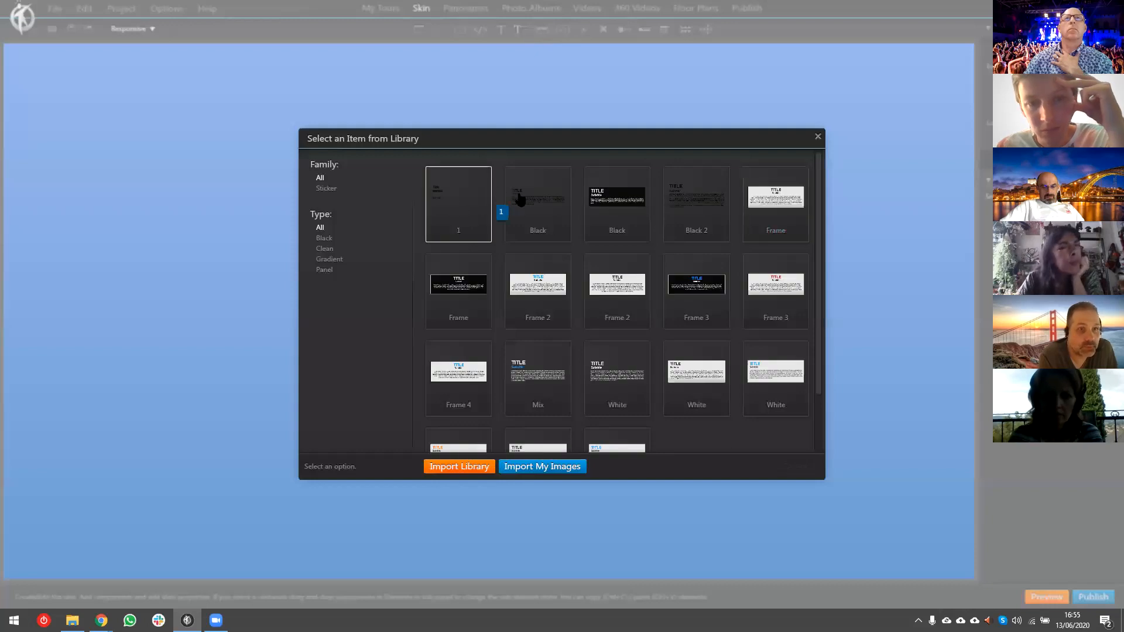
left_click(540, 287)
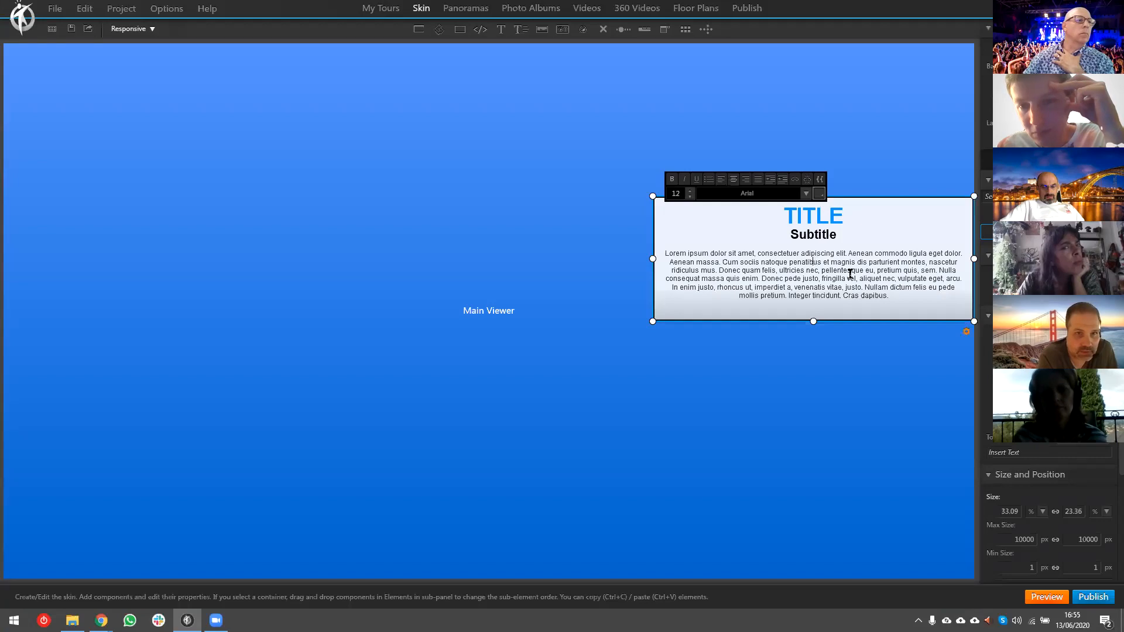
- Insert the Media Subtitle placeholder on a new line below the text box's body text, and start another line after it
left_click(919, 299)
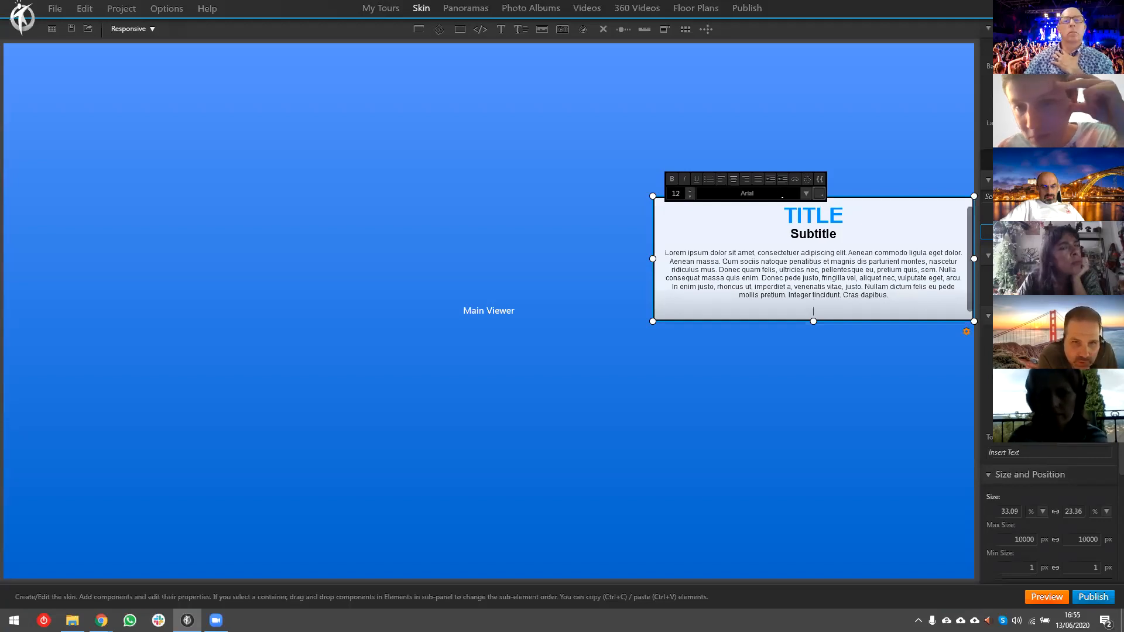
left_click(819, 179)
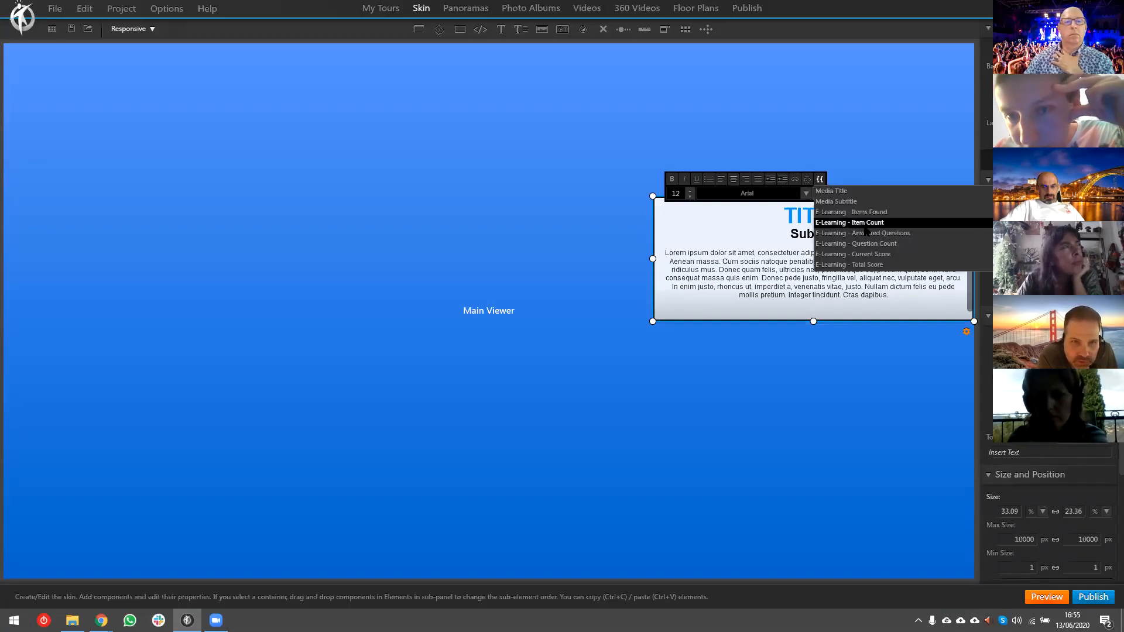
left_click(863, 203)
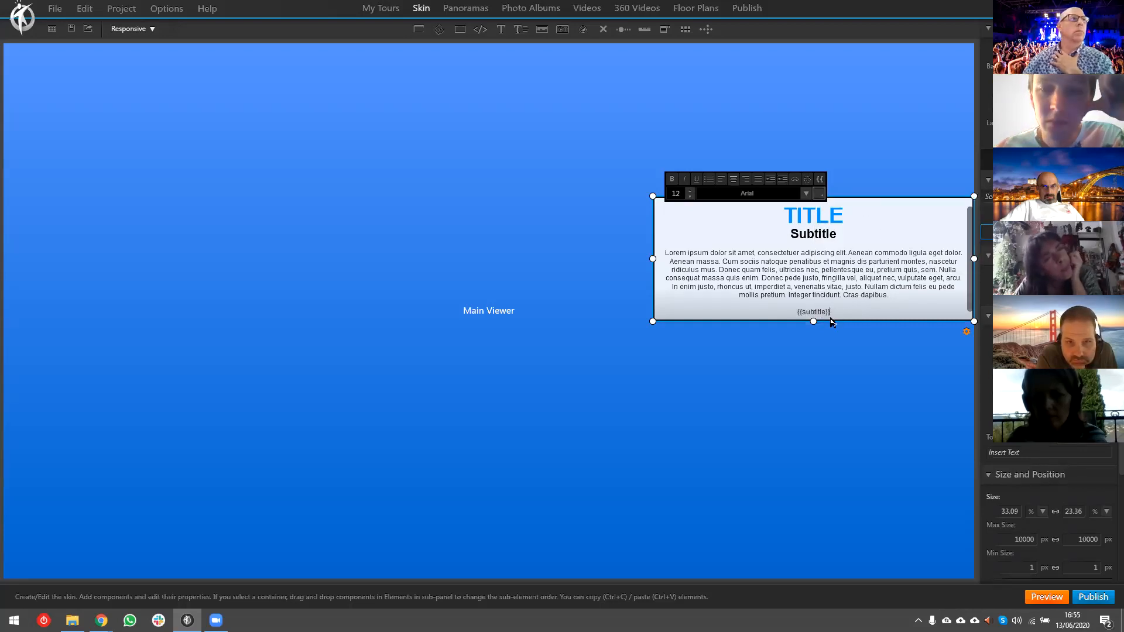
left_click_drag(831, 312, 782, 315)
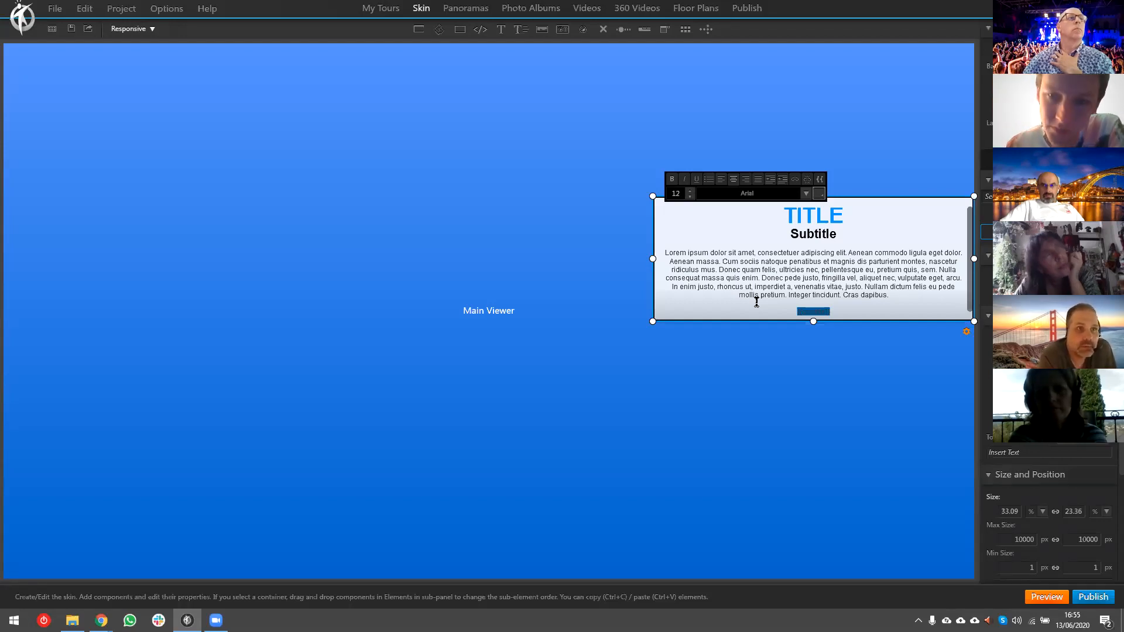
key("Right")
key("Return")
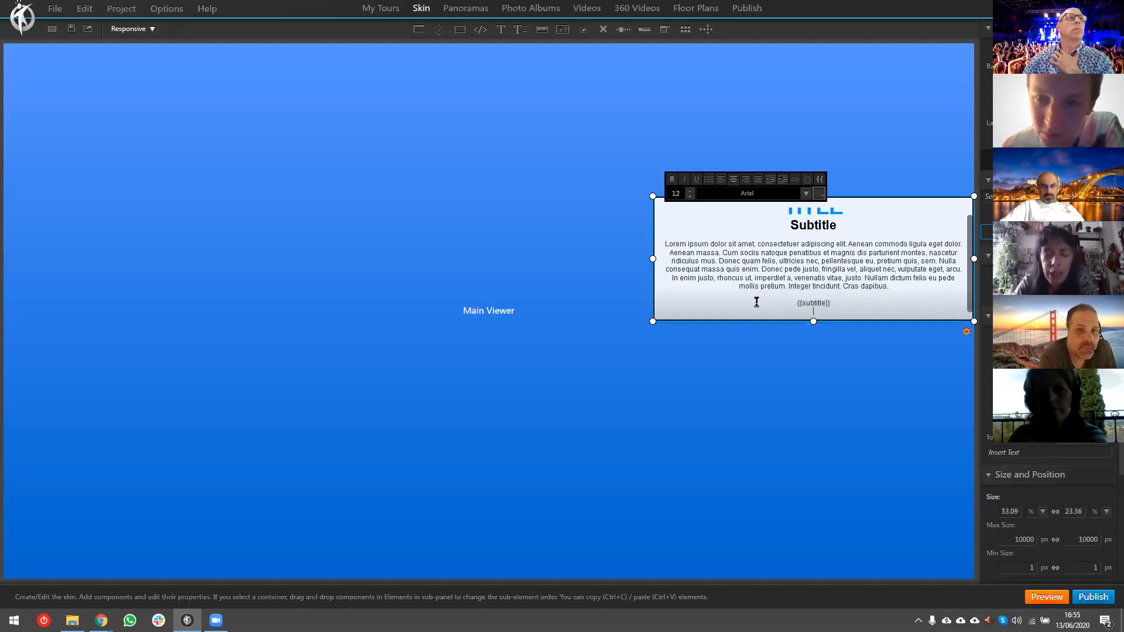